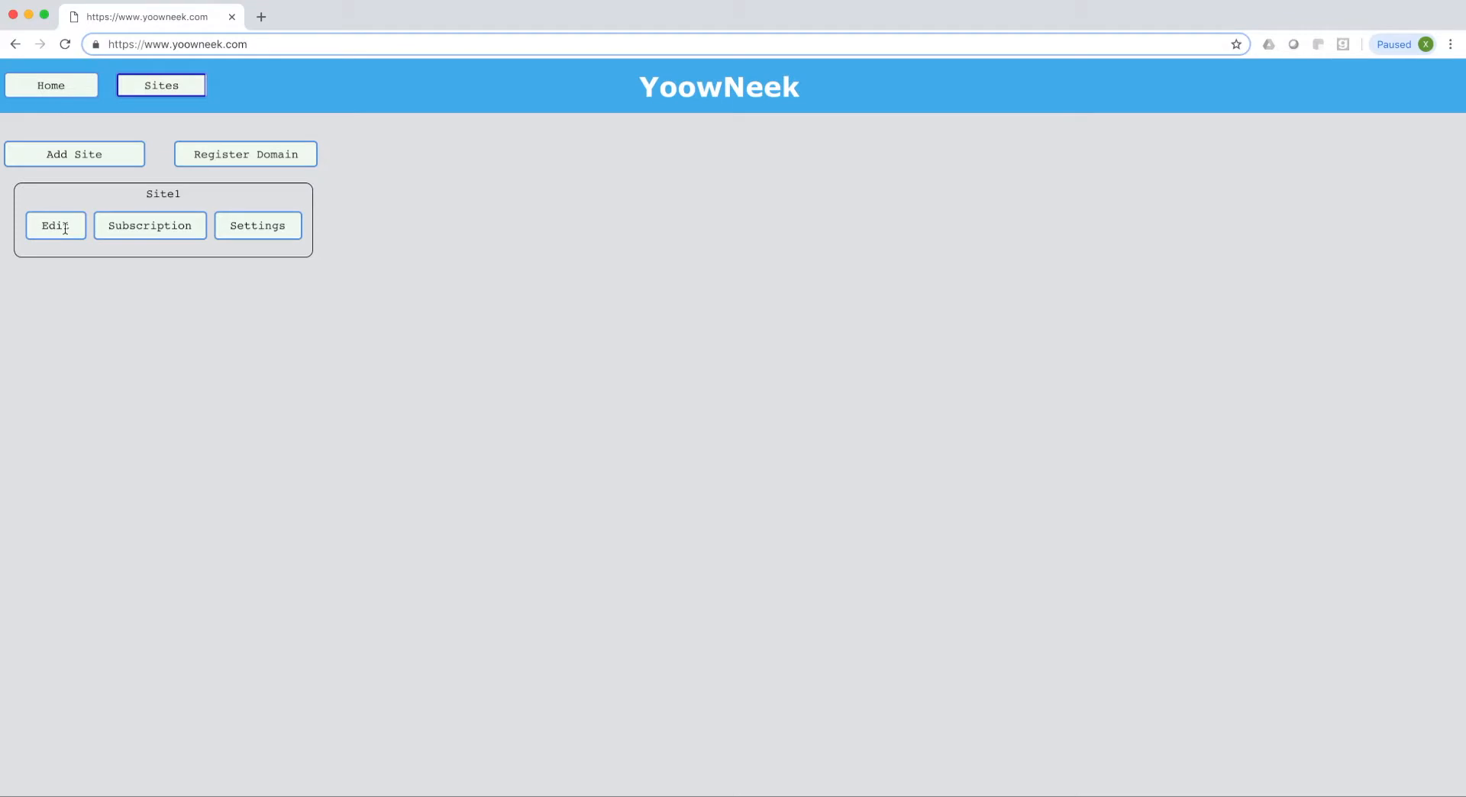
Open Site1 for editing and select the black header bar above the page content.
click(63, 226)
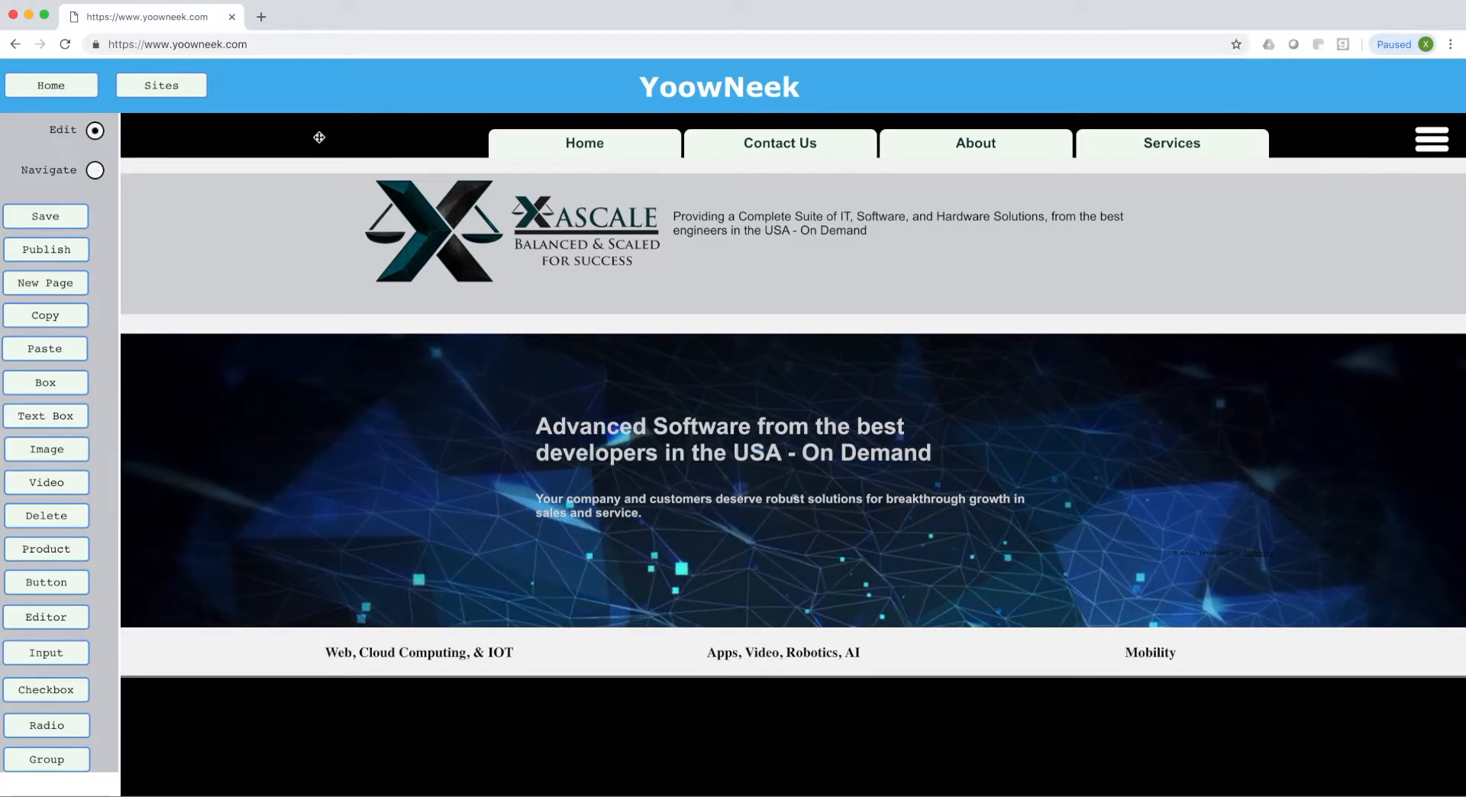
click(258, 134)
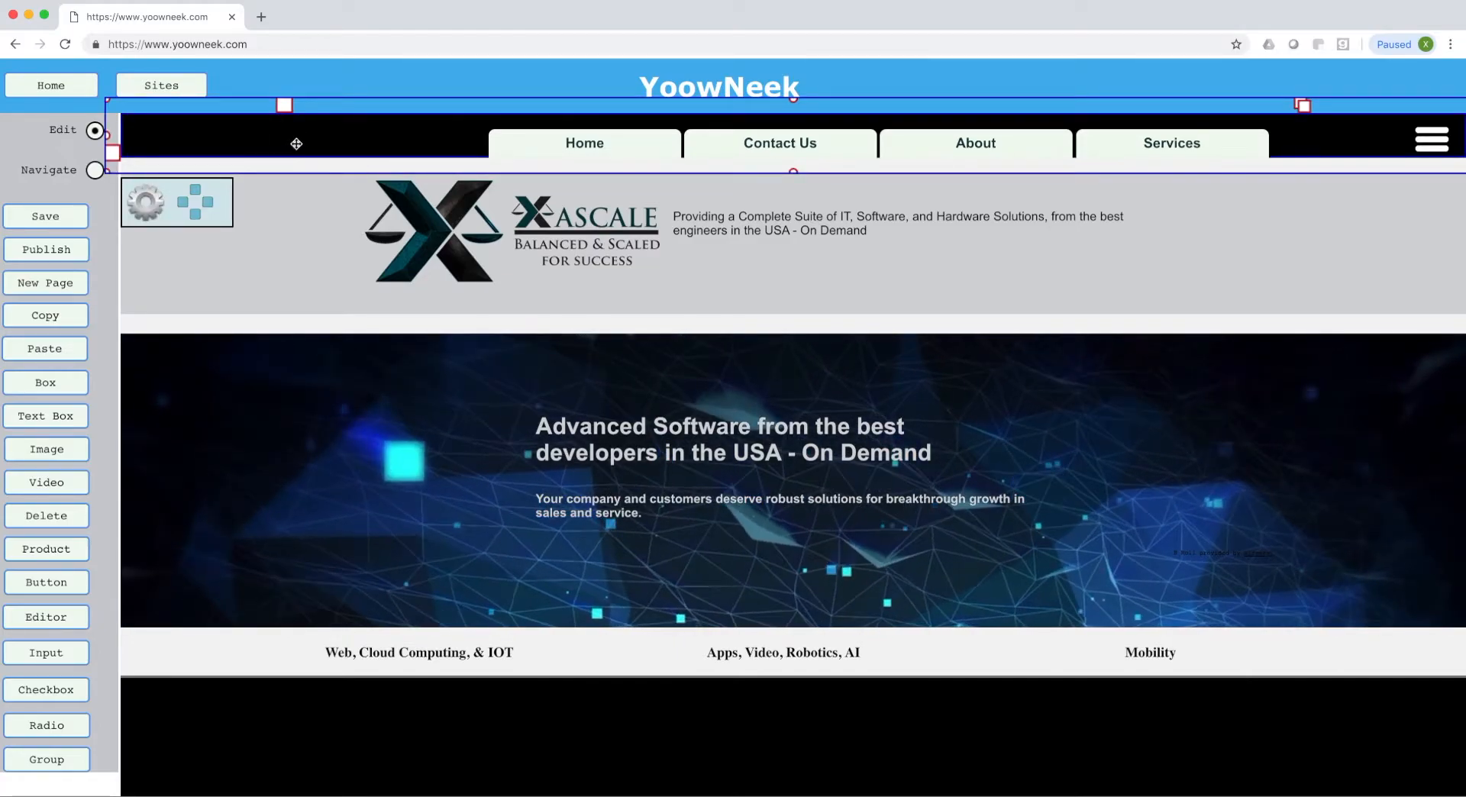
Try to add a new page named Events to the site.
click(54, 284)
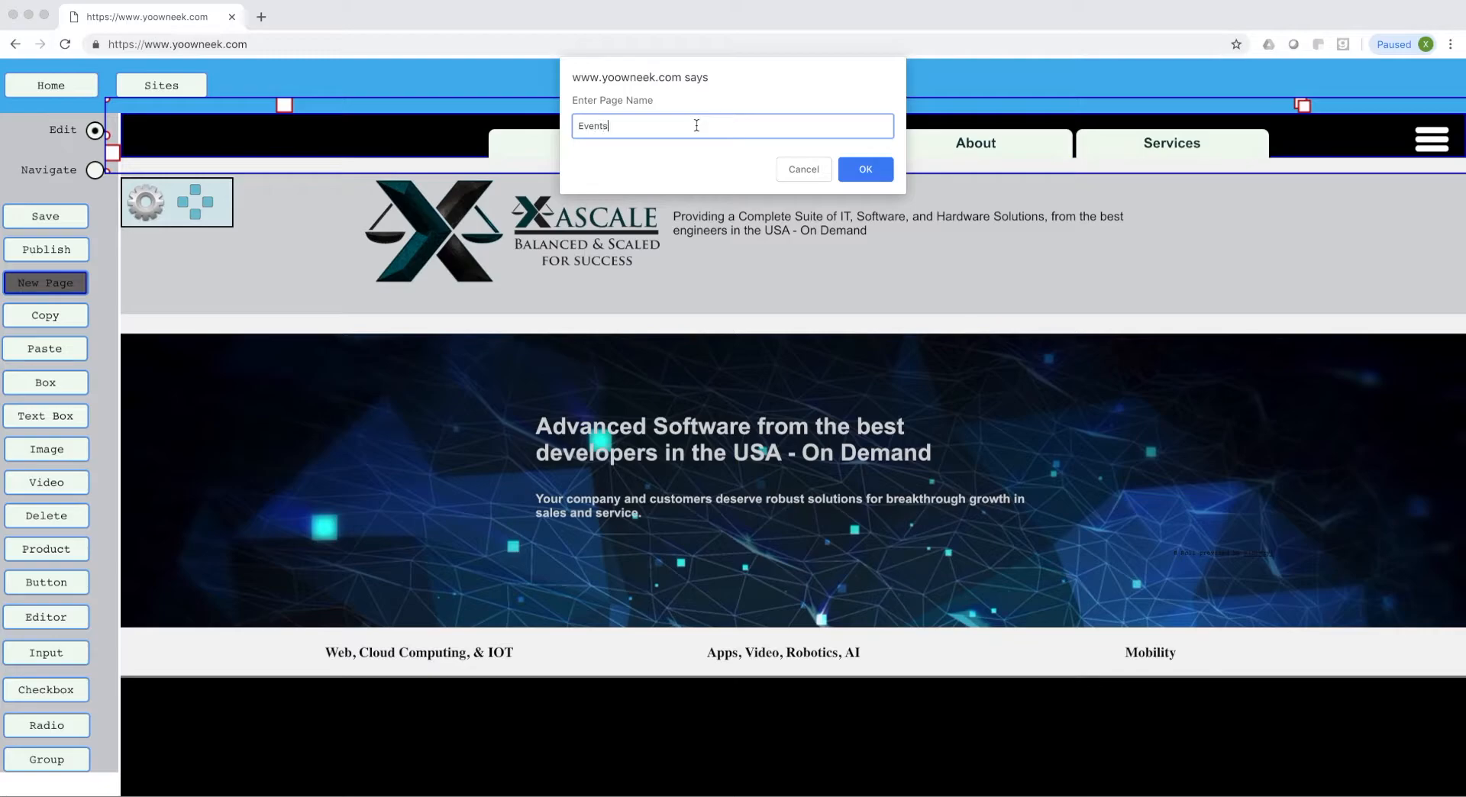
text(Events)
click(867, 172)
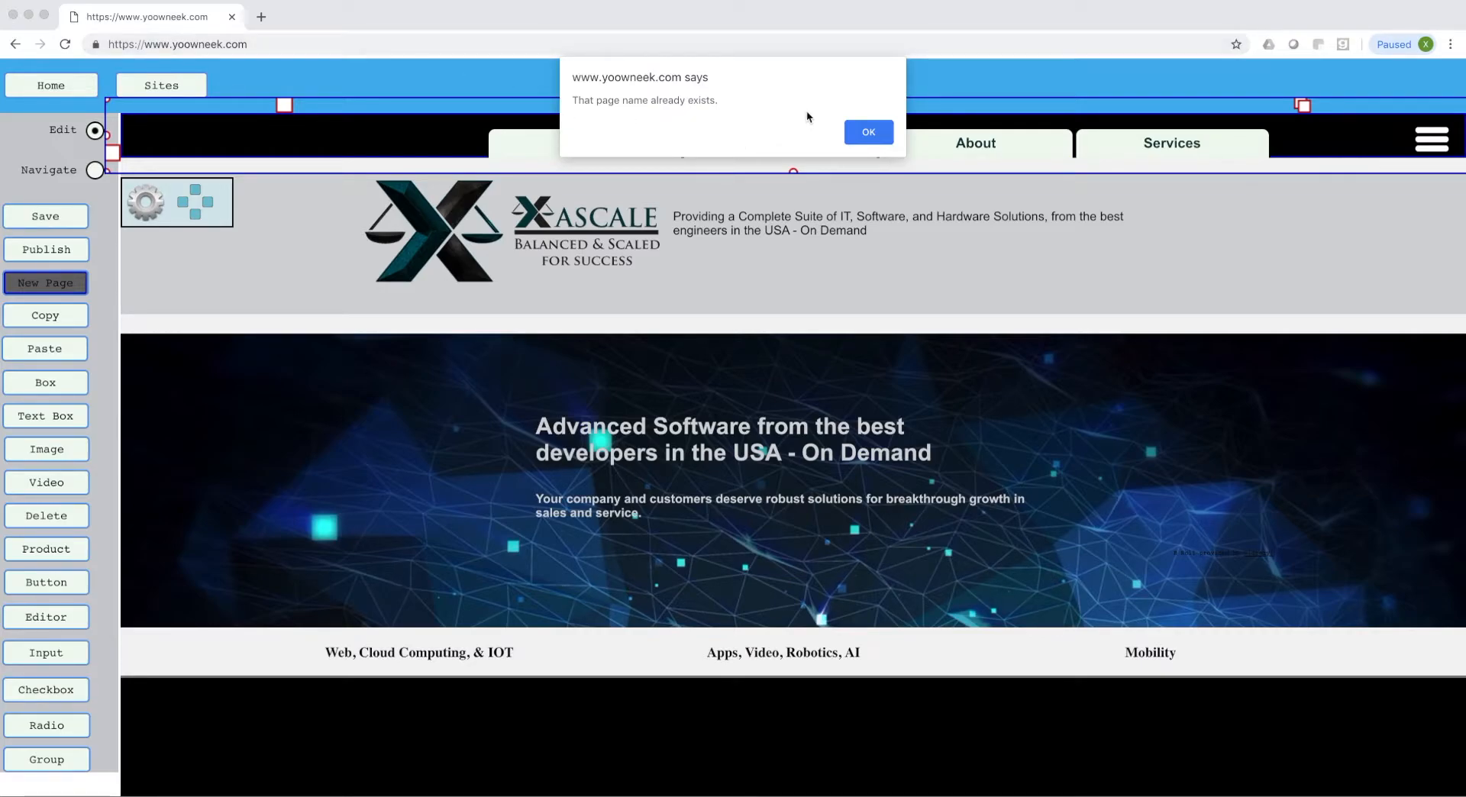
click(870, 133)
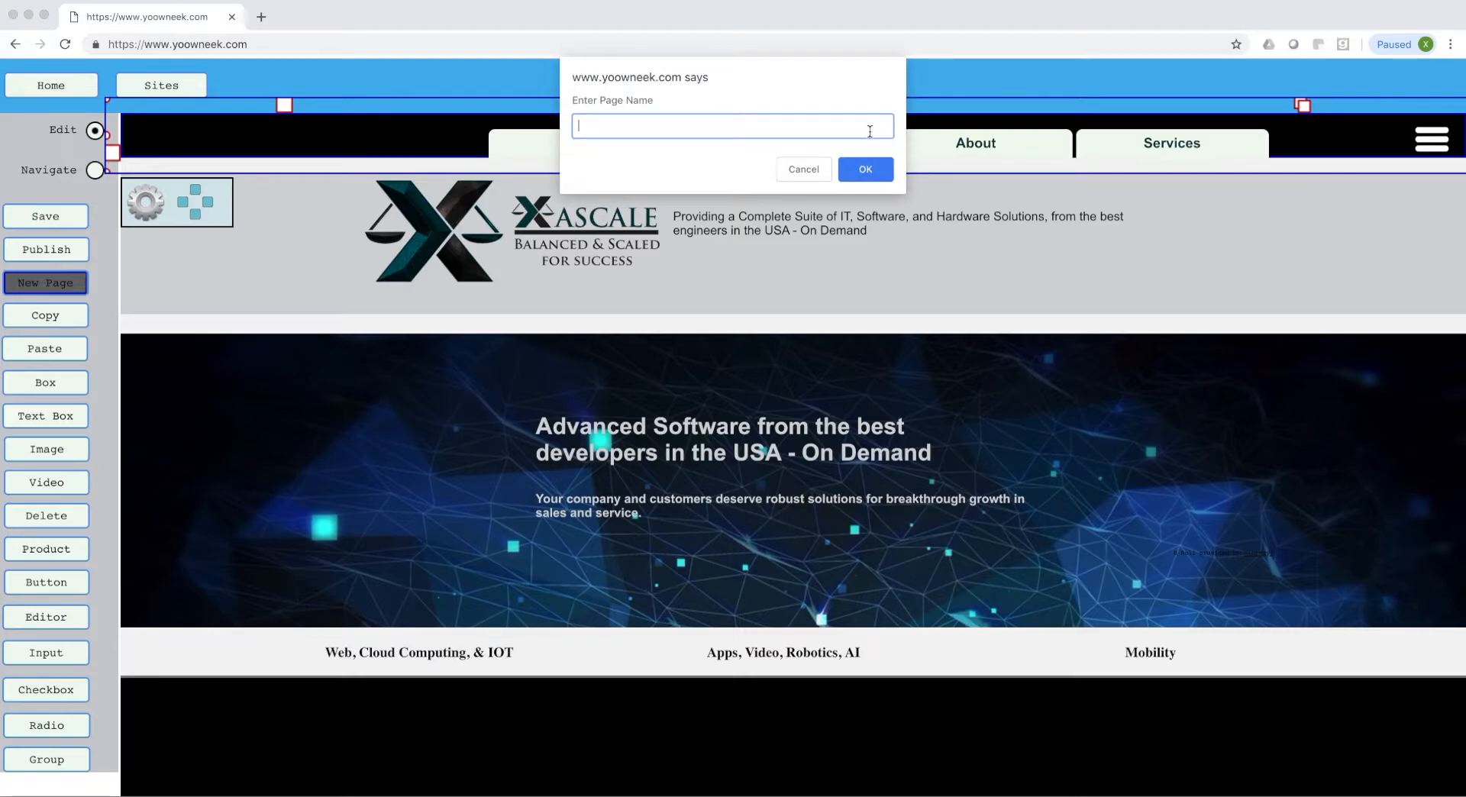
click(807, 170)
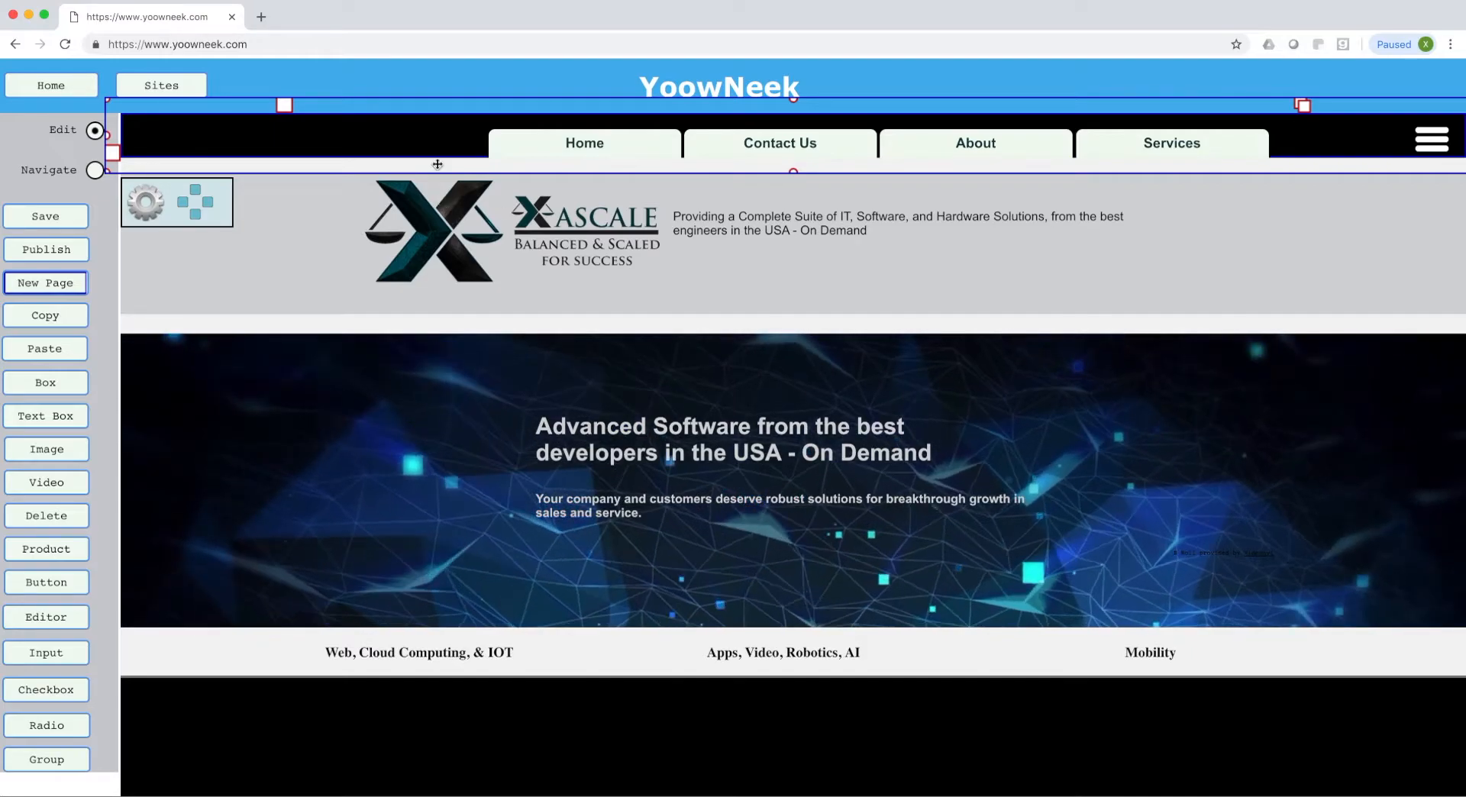
Add a button to the black header bar, positioned and widened to fit between the Services tab and the burger menu icon.
click(312, 229)
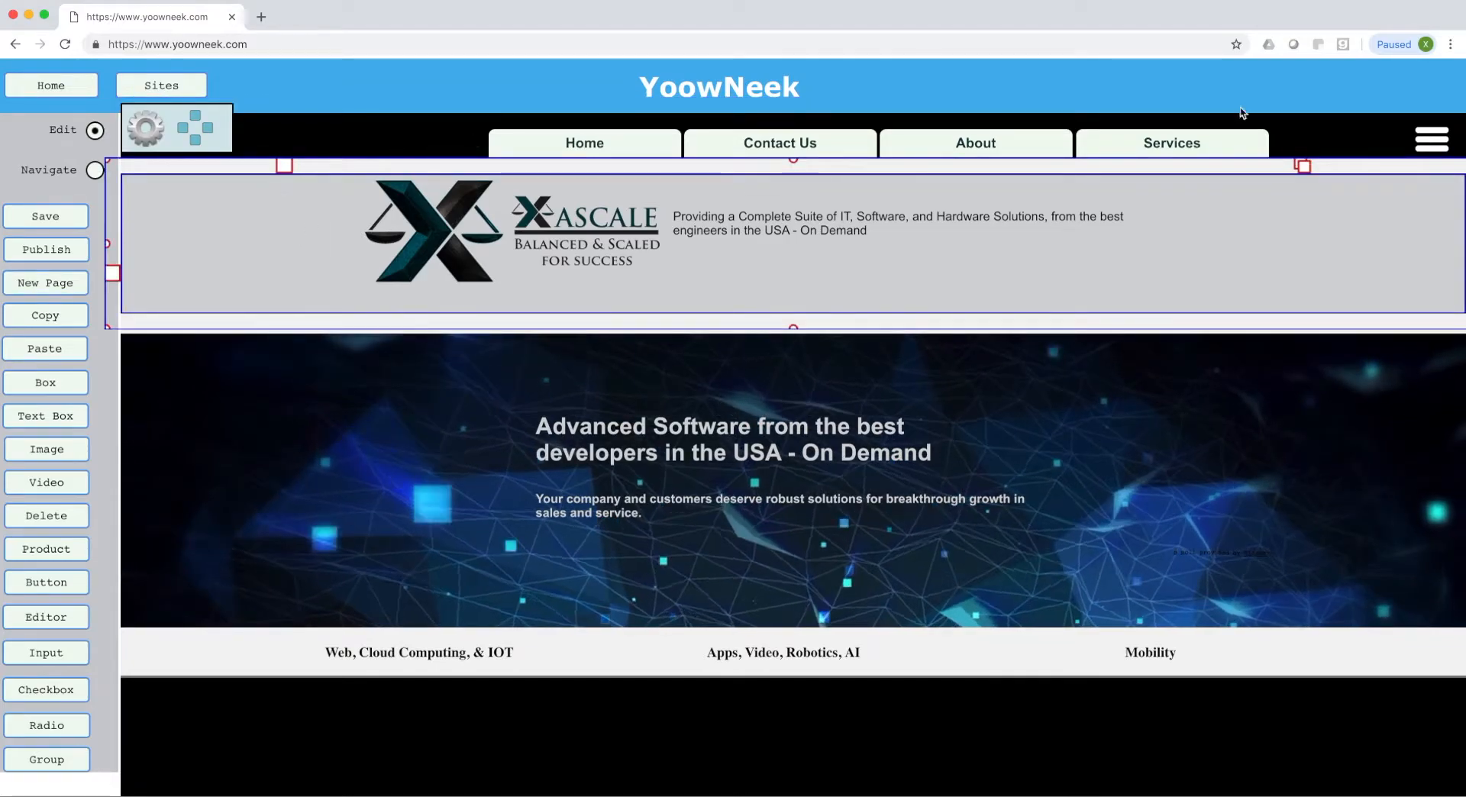
click(1319, 124)
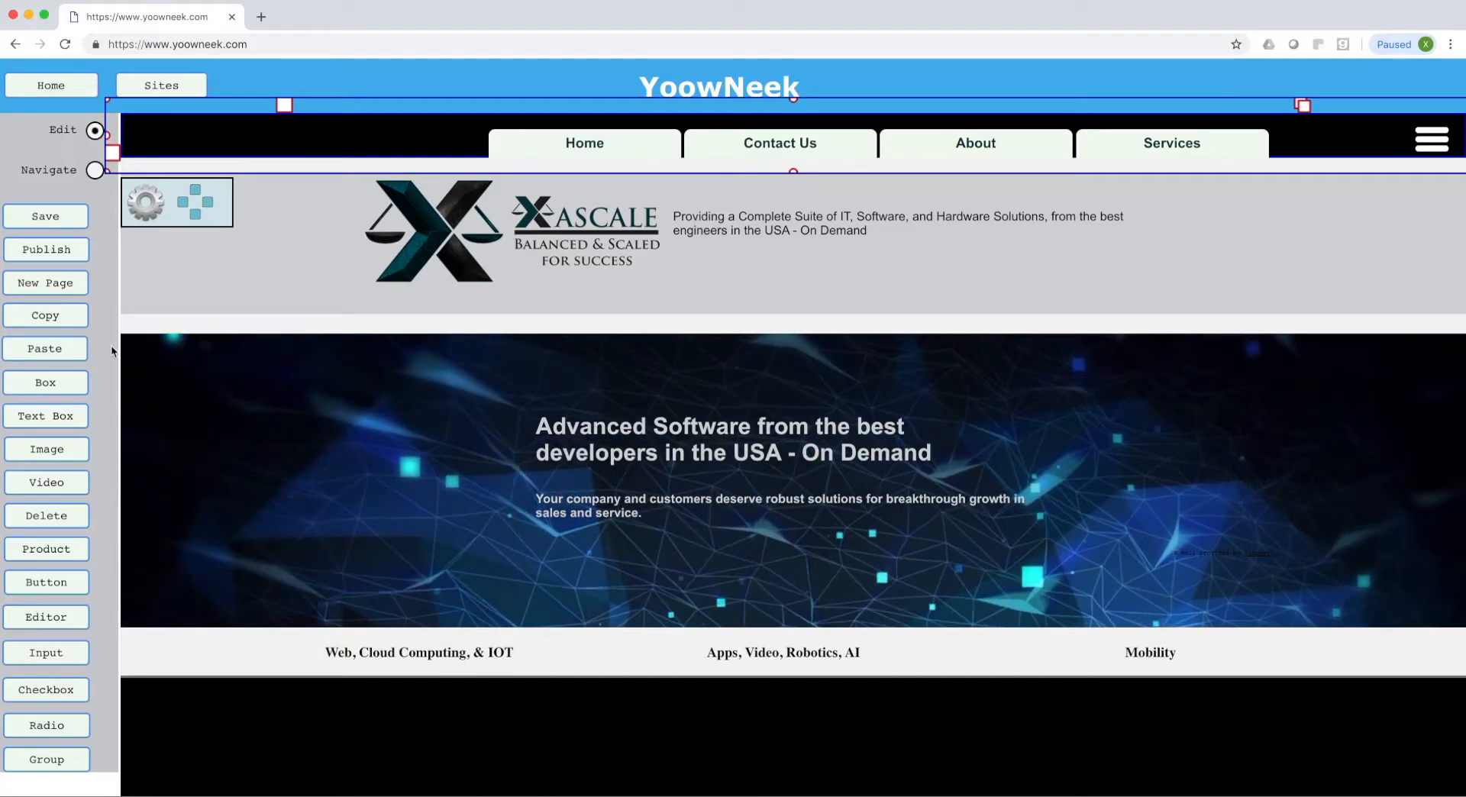
click(56, 582)
click(150, 132)
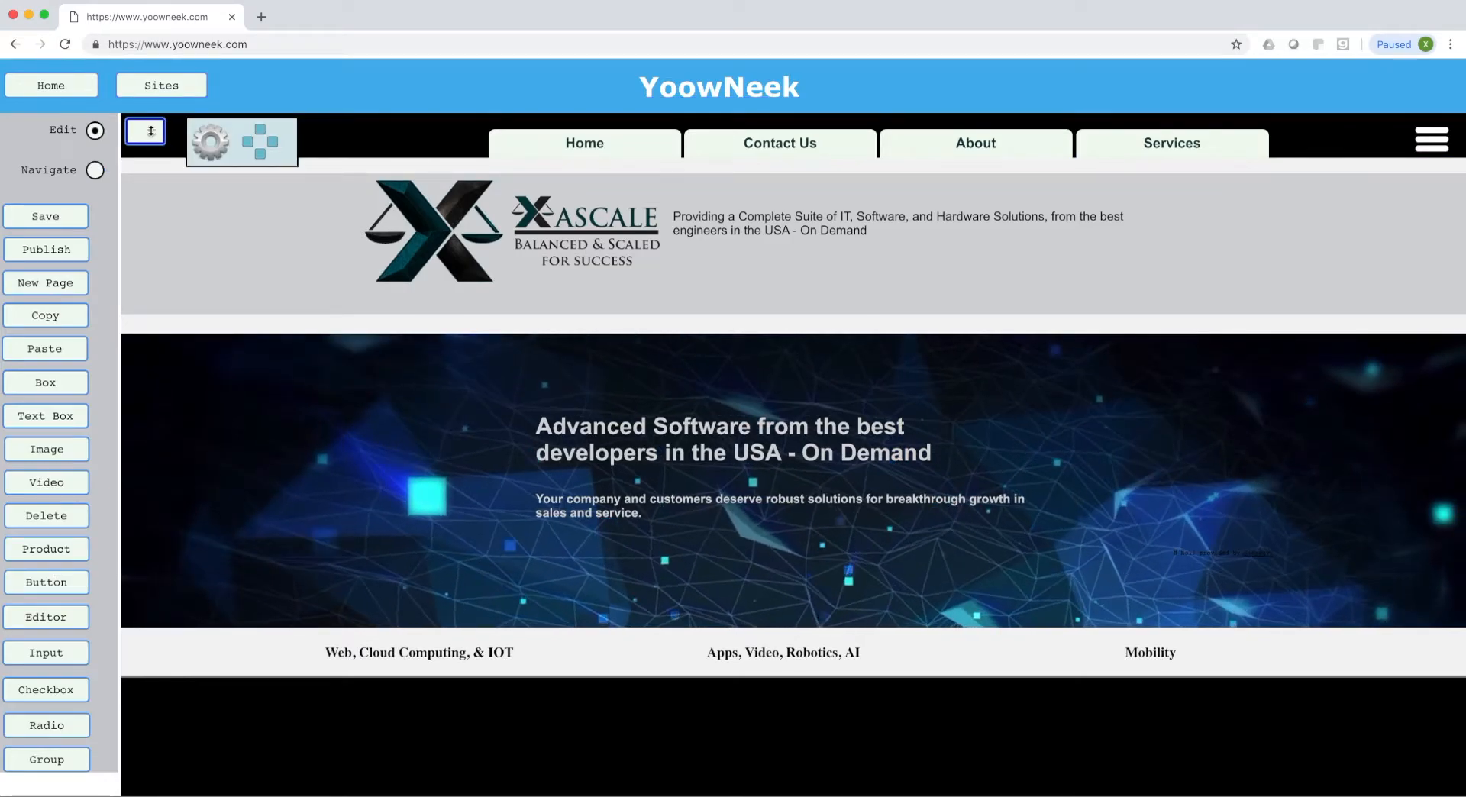
drag(150, 132, 1413, 137)
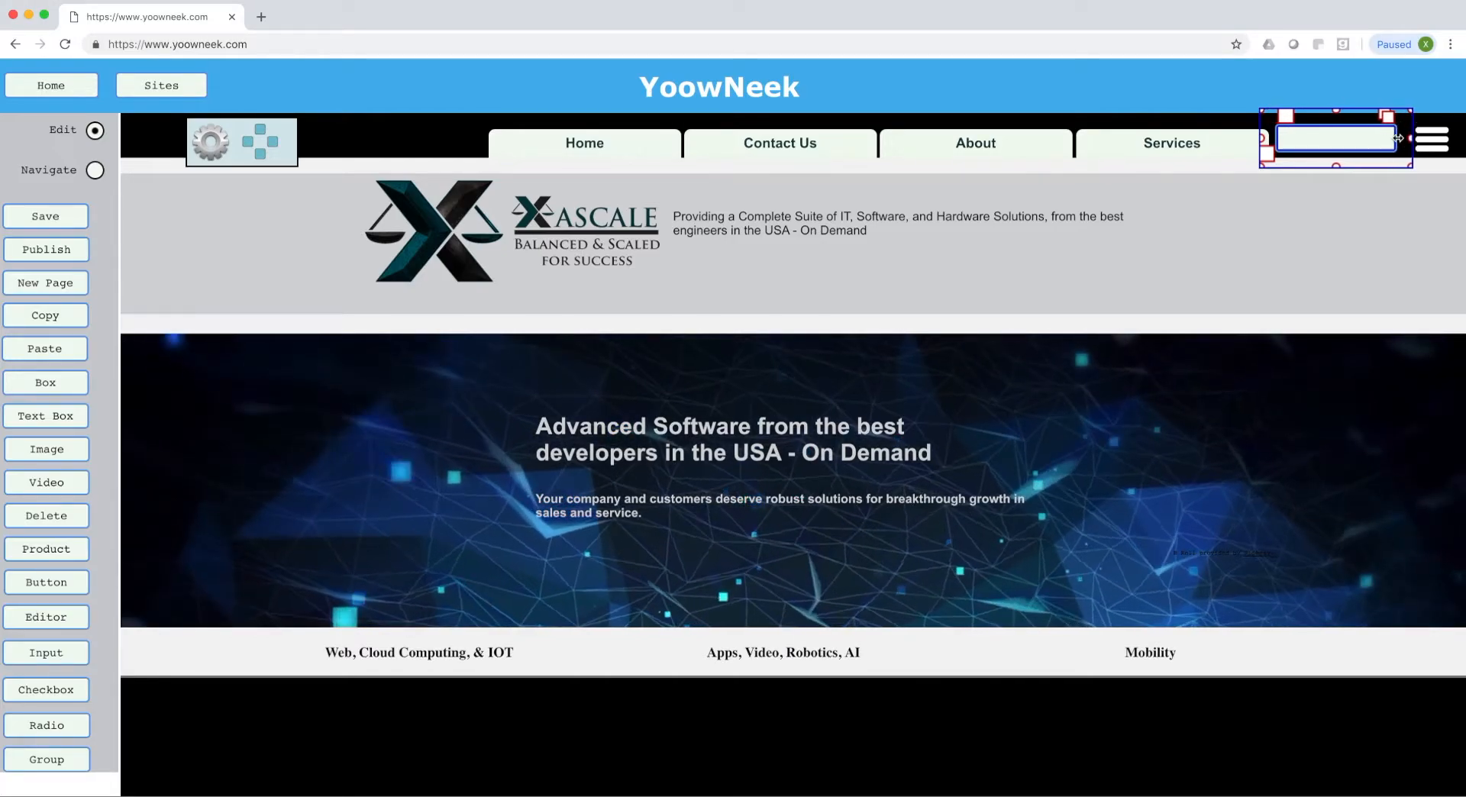
Label the new header button "Events".
click(1349, 139)
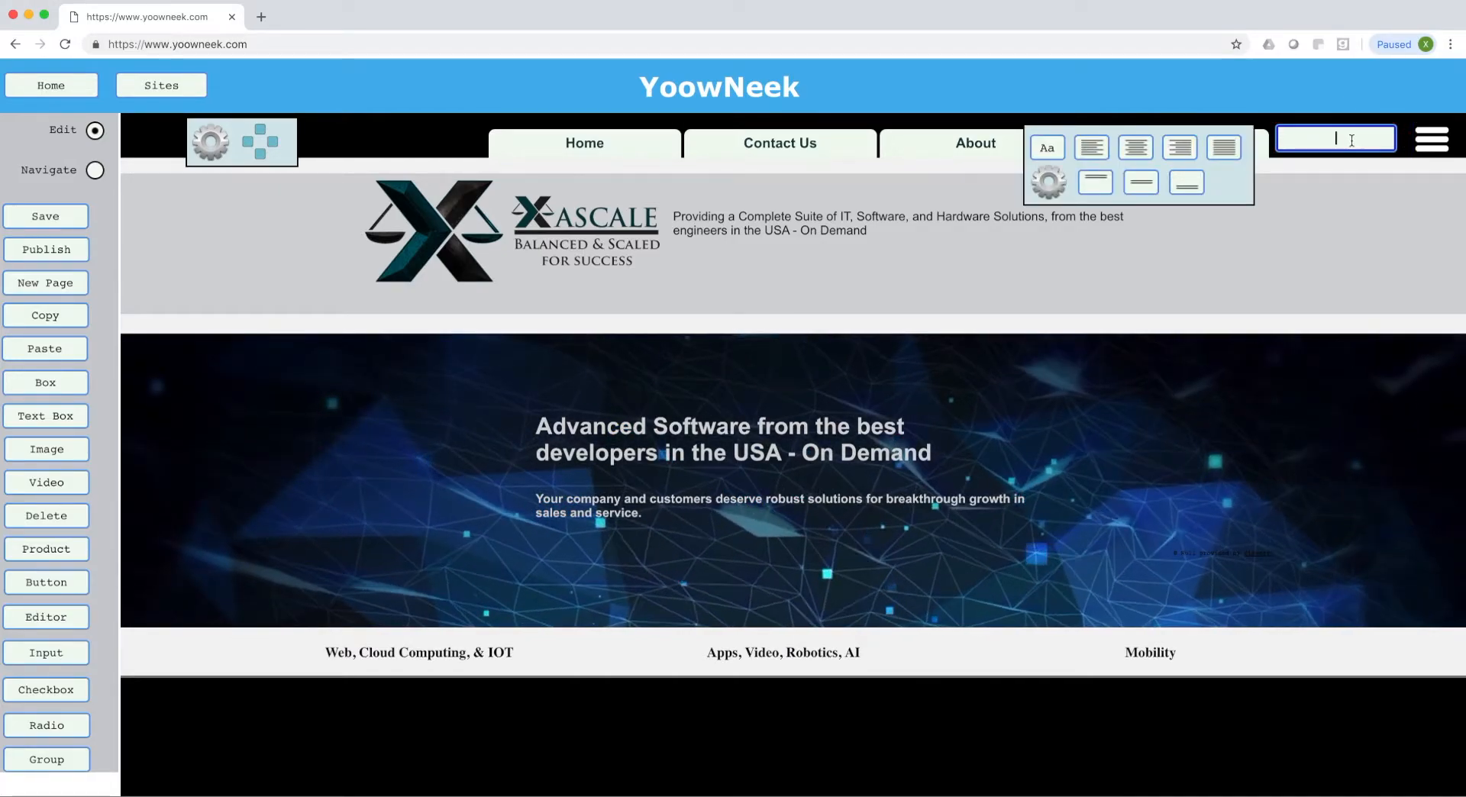
text(Events)
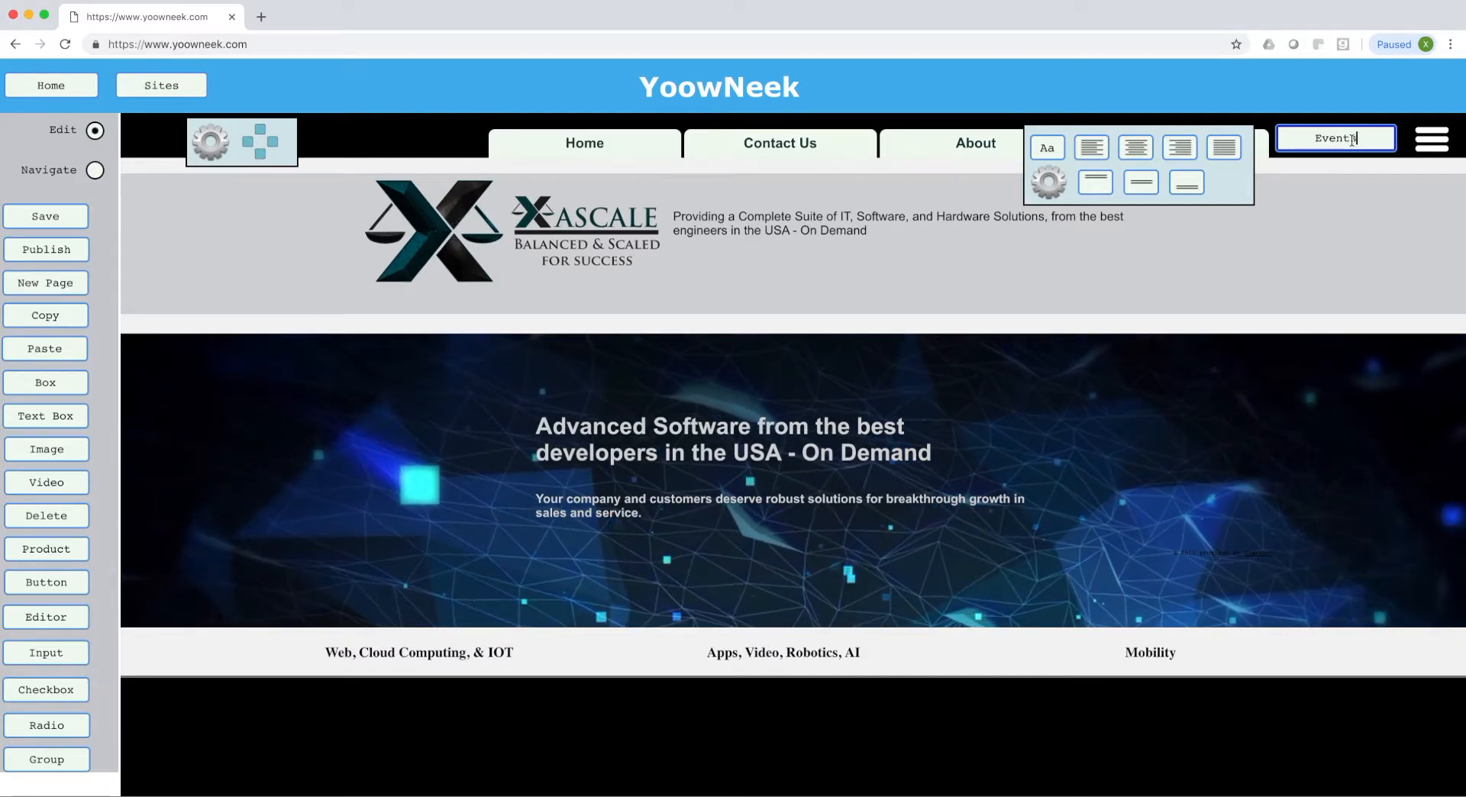
click(1009, 143)
Configure the Events button to display the Events page in the MainPagesDisplayer item, and apply the settings.
click(1341, 143)
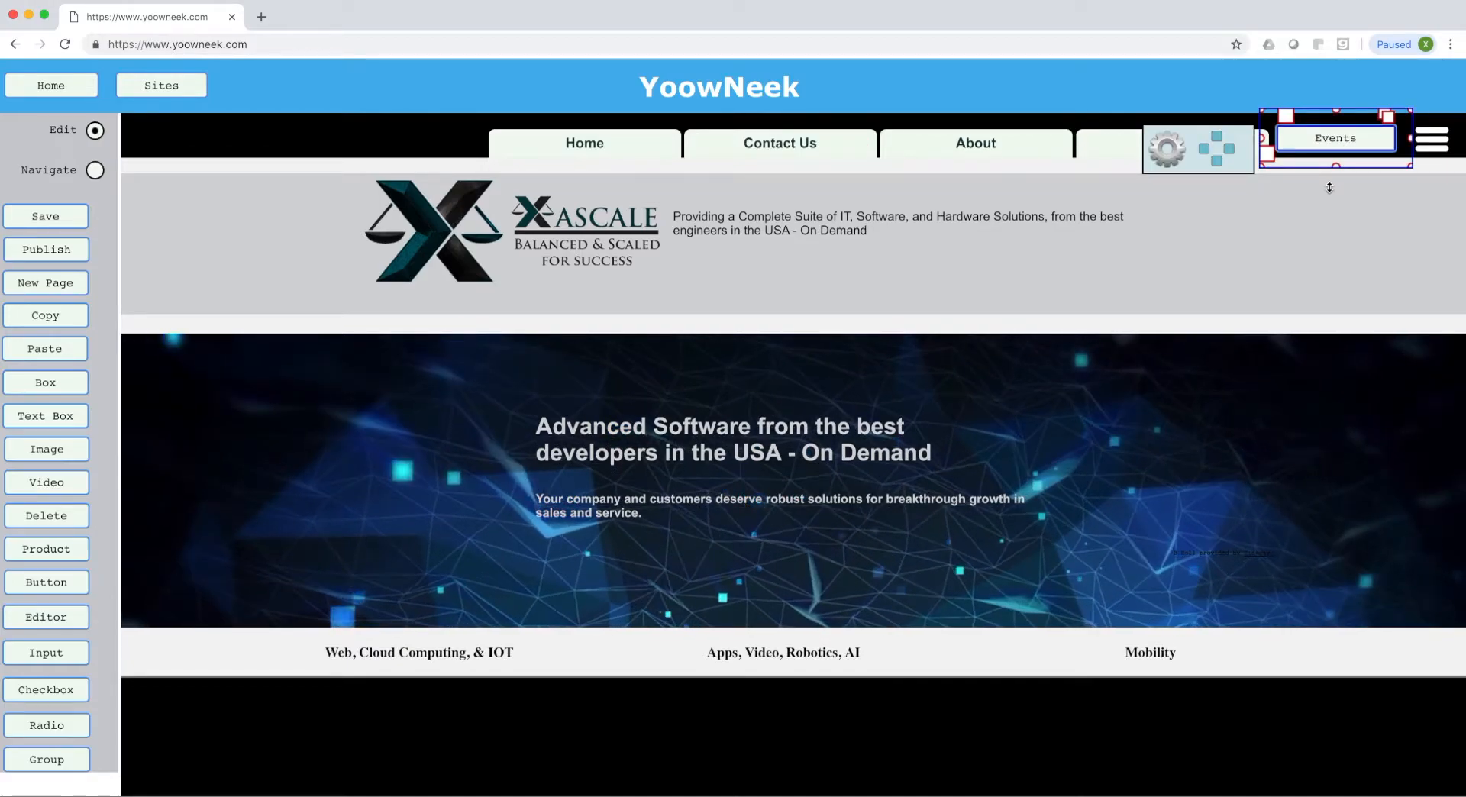
click(1167, 150)
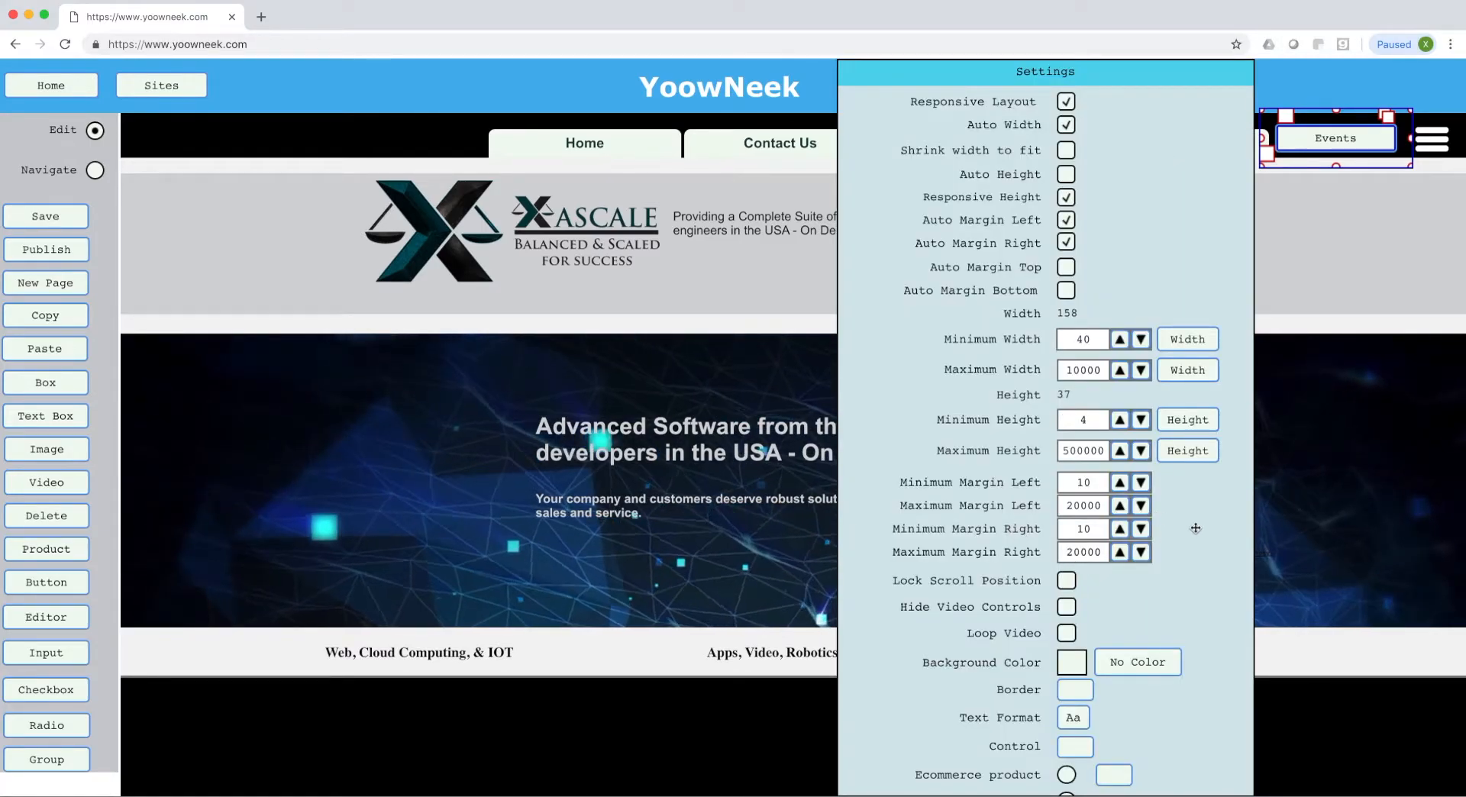
scroll(1196, 529, down, 10)
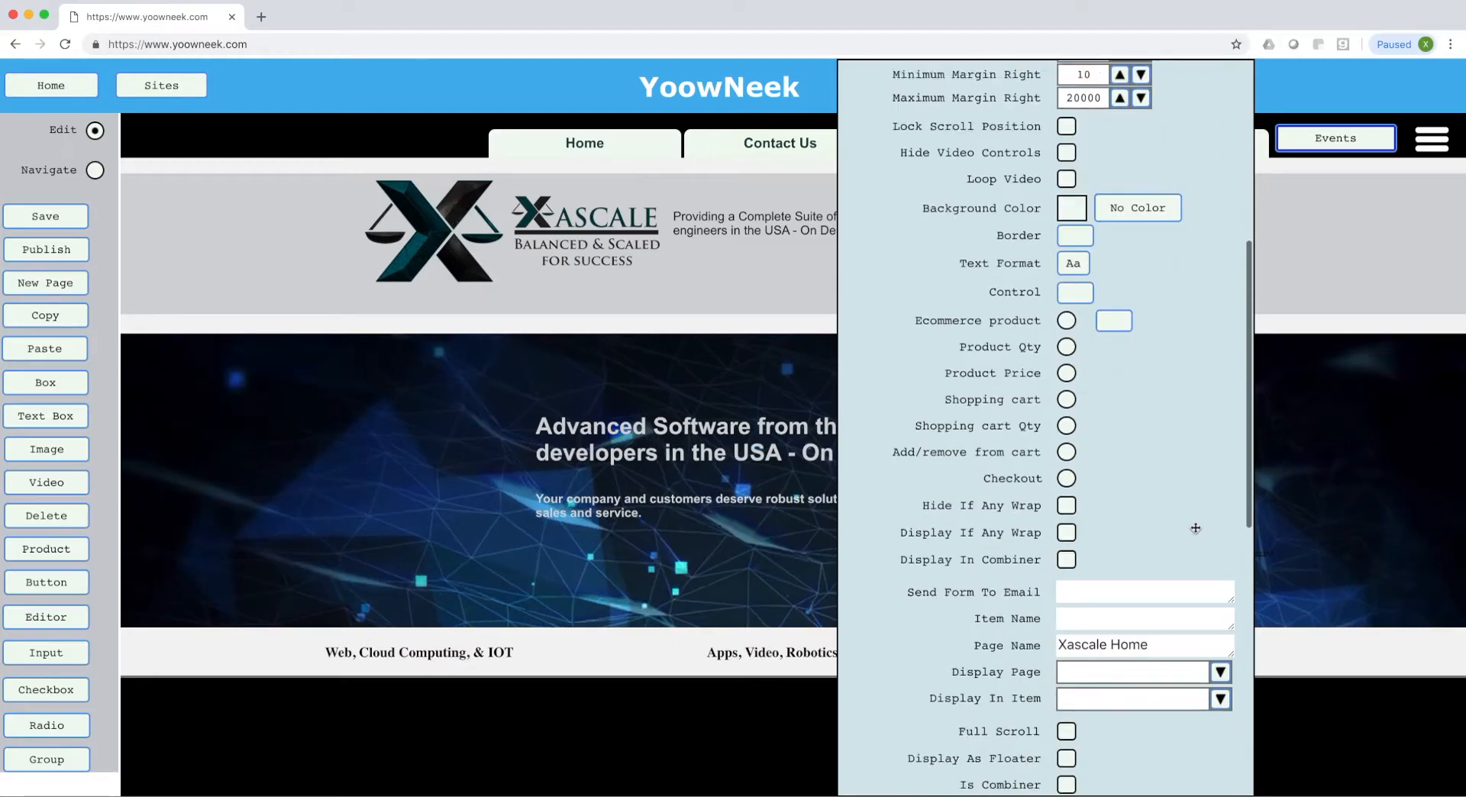
scroll(1195, 528, down, 3)
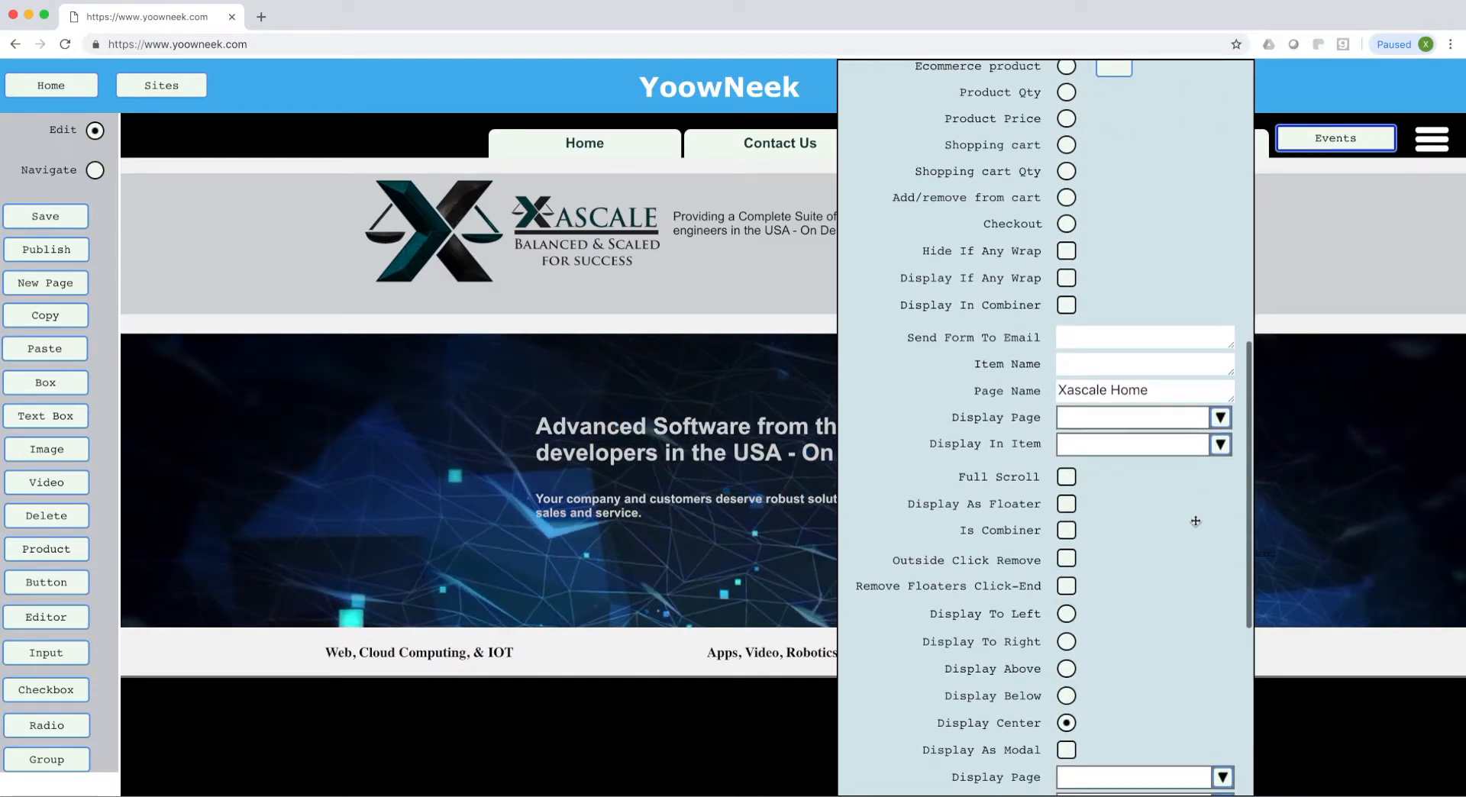
click(1220, 418)
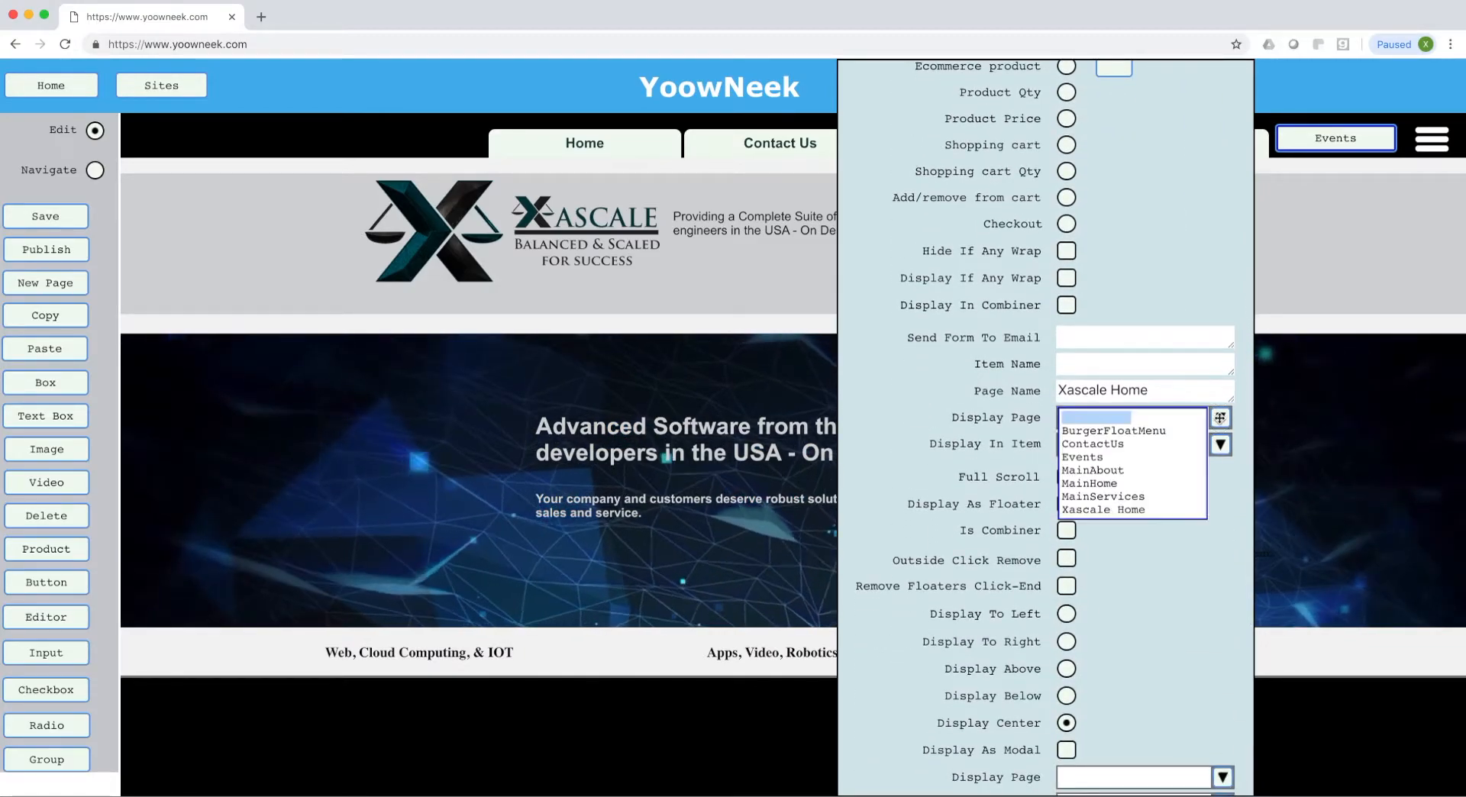
click(1091, 458)
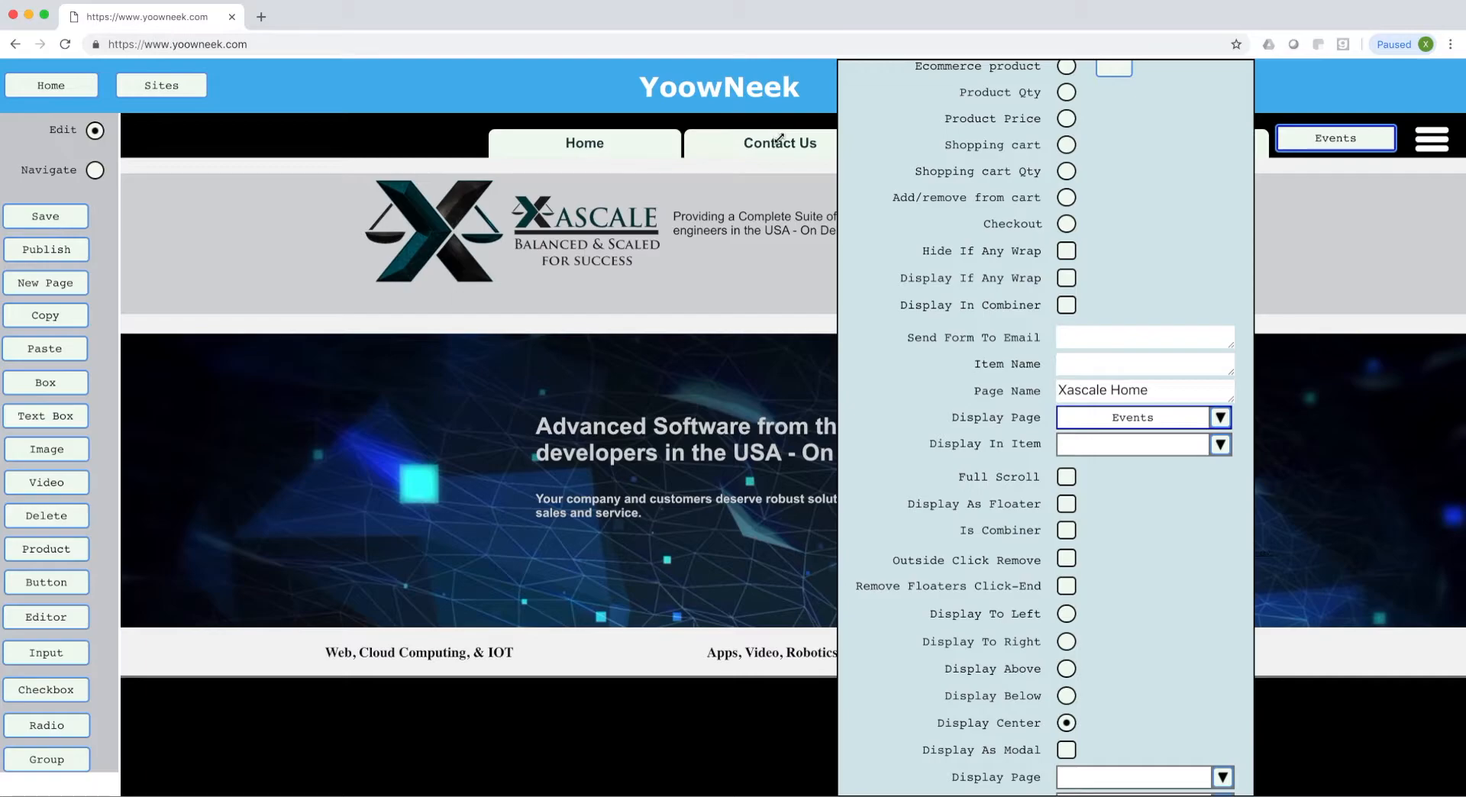
click(1214, 449)
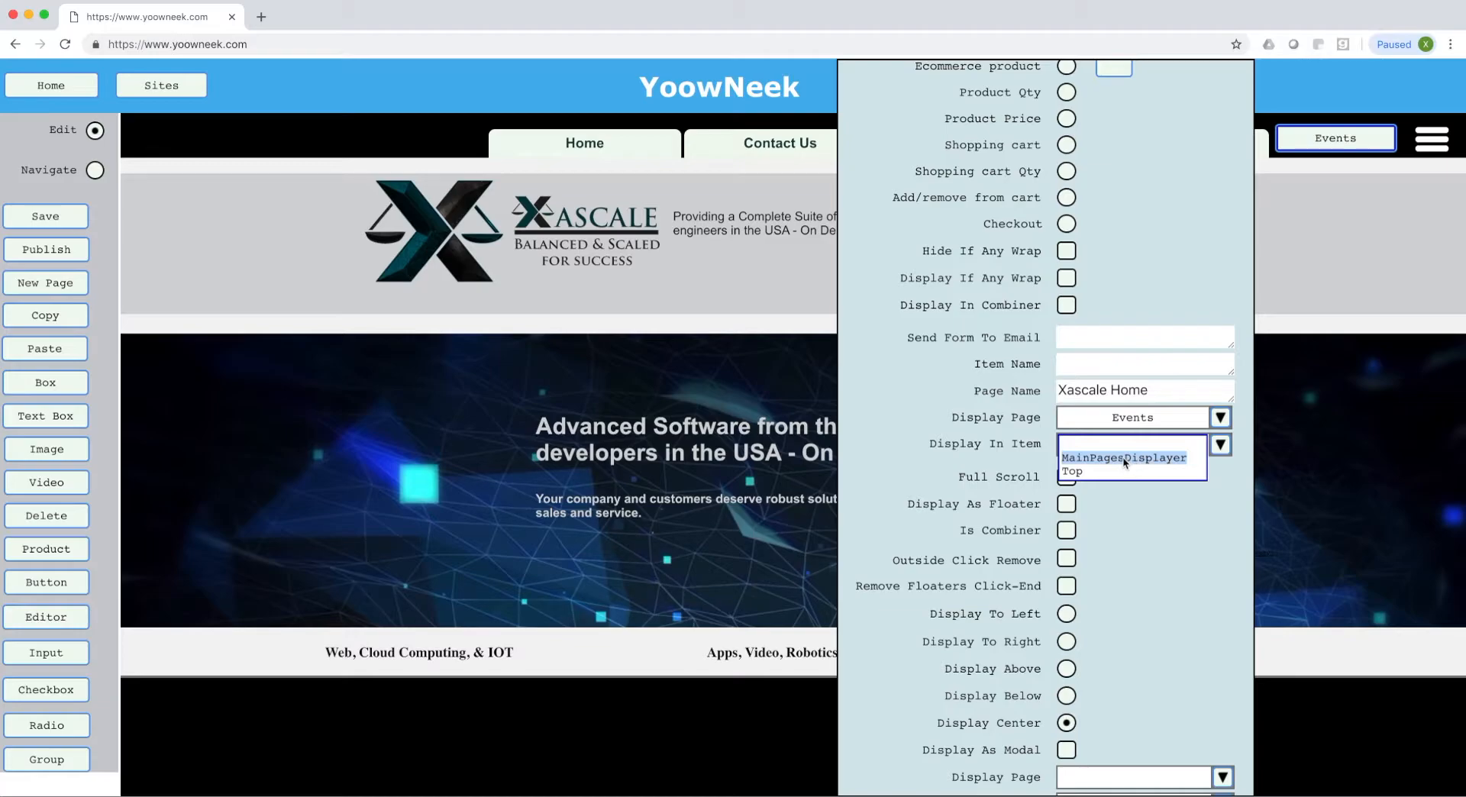
click(1122, 457)
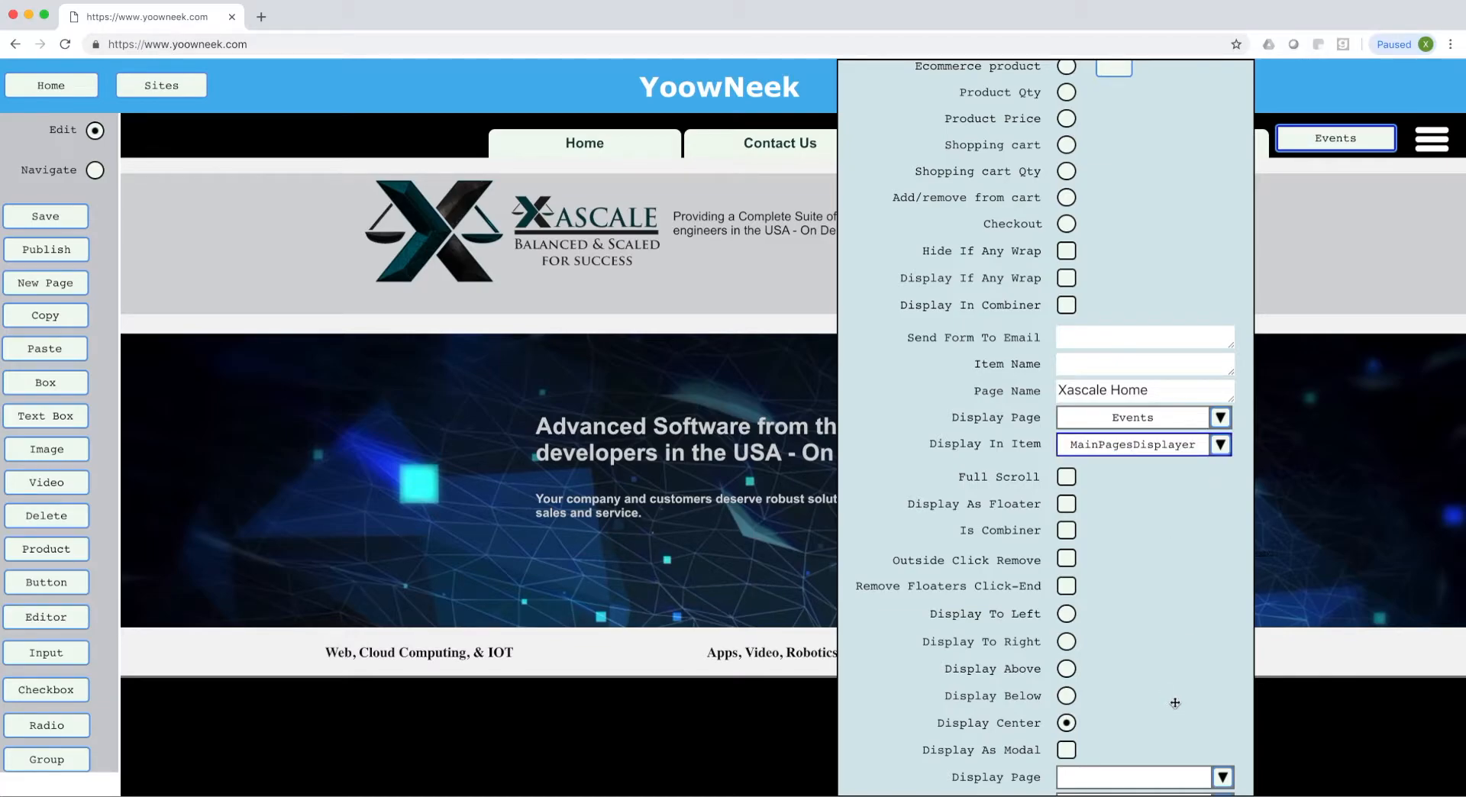
scroll(1175, 703, down, 6)
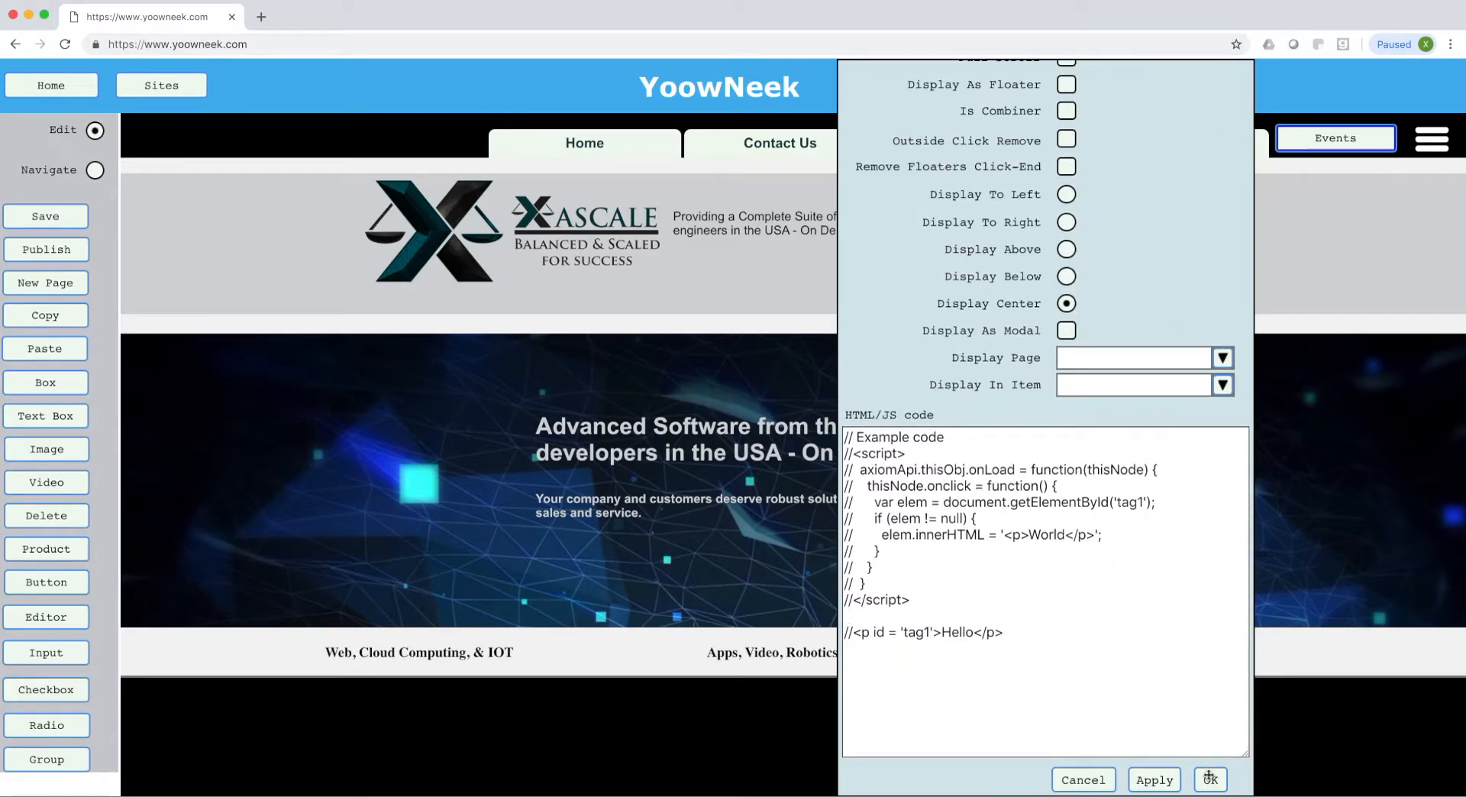
click(1208, 777)
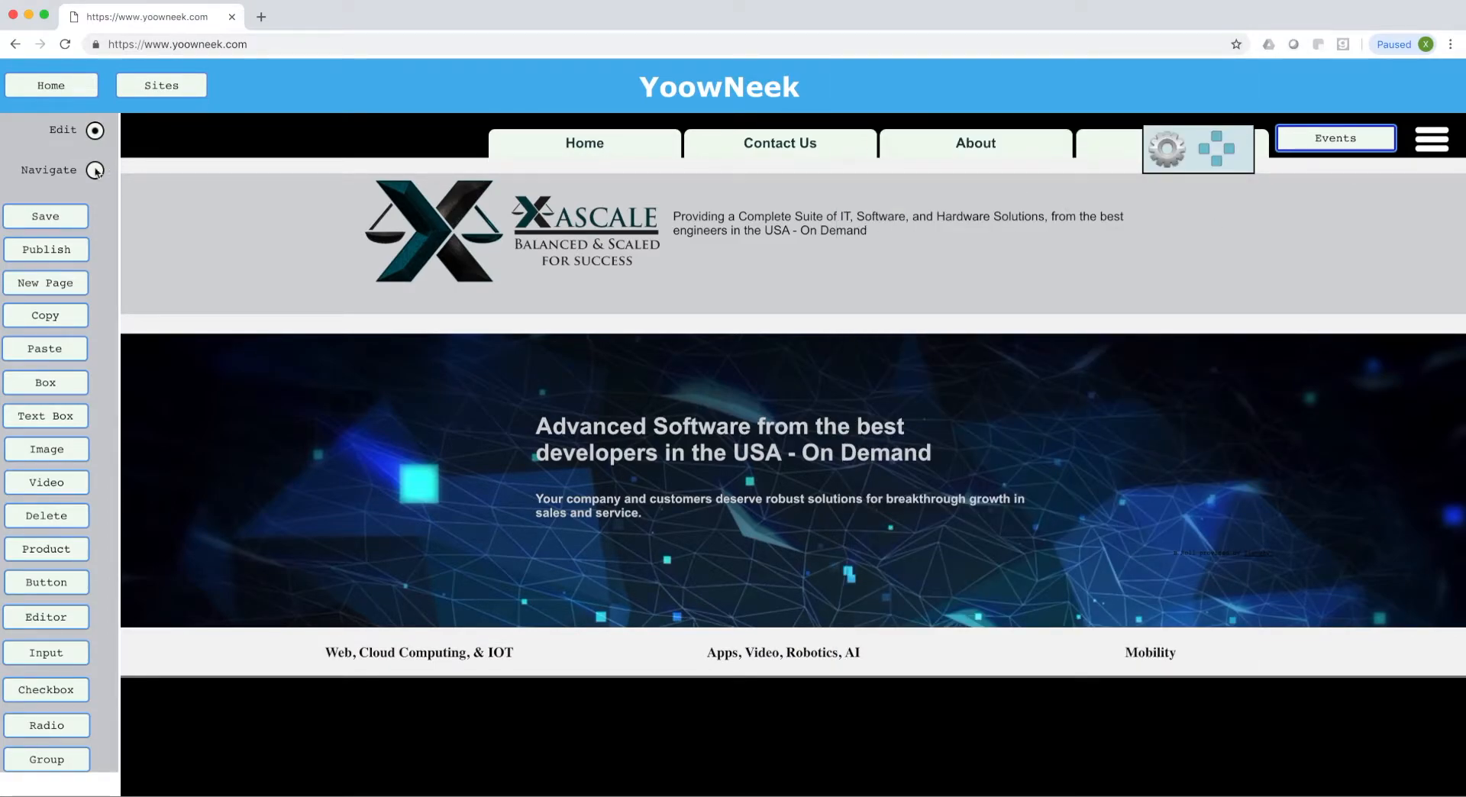
Go to the Events page through its header button in navigate mode and return to edit mode.
click(95, 171)
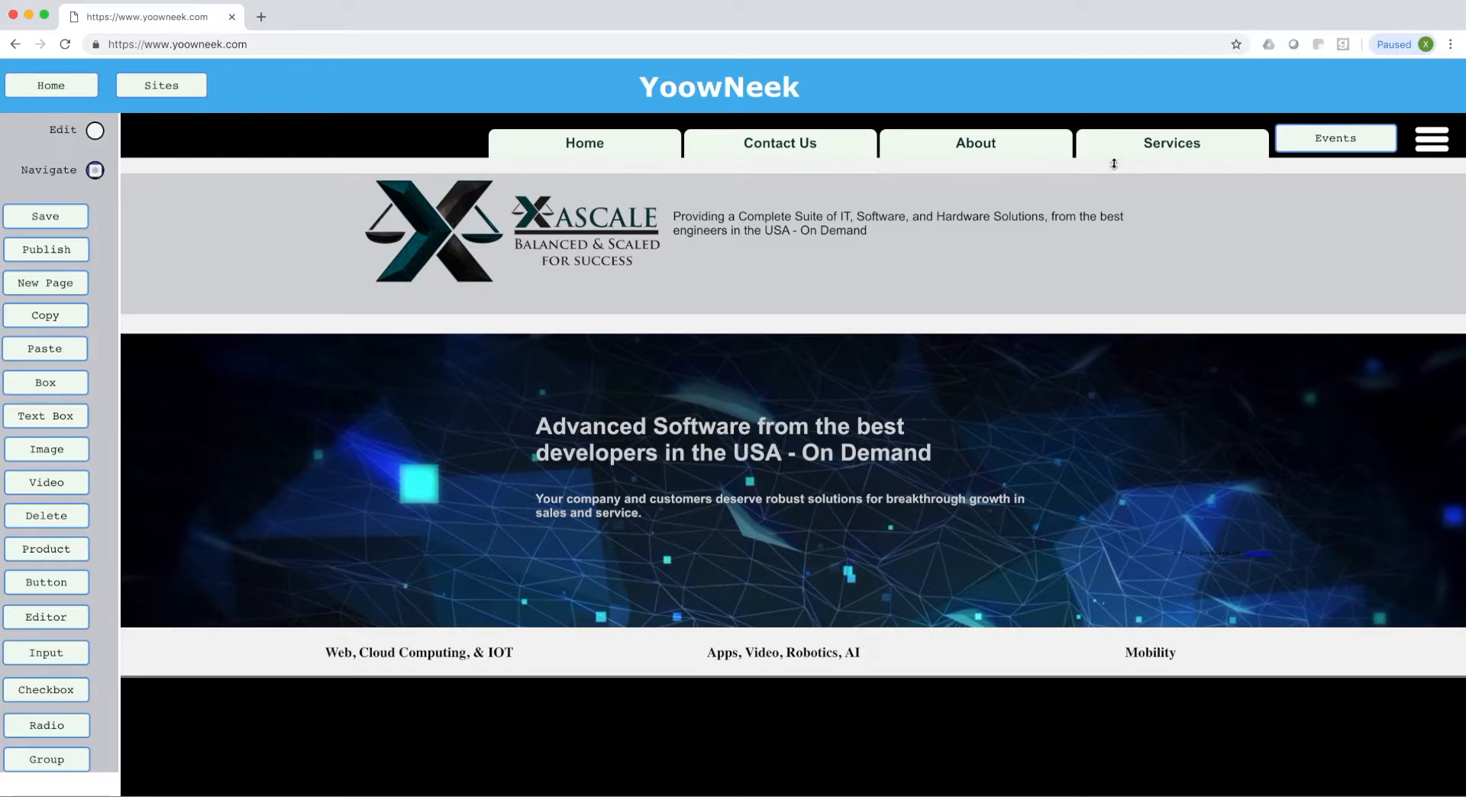
click(1333, 142)
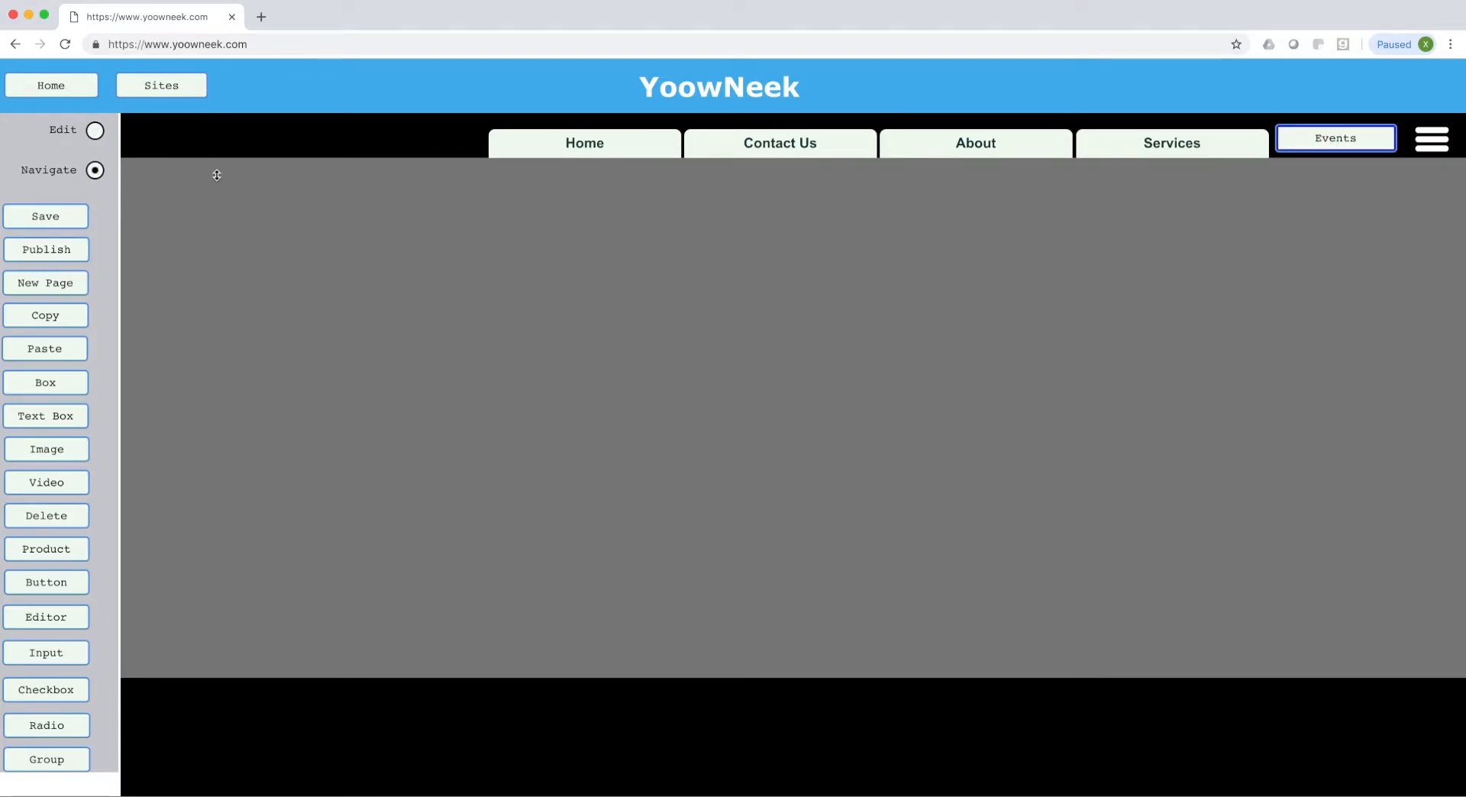
click(96, 131)
Add a text box to the empty Events page and place it near the top, below the header's Home tab area.
click(362, 205)
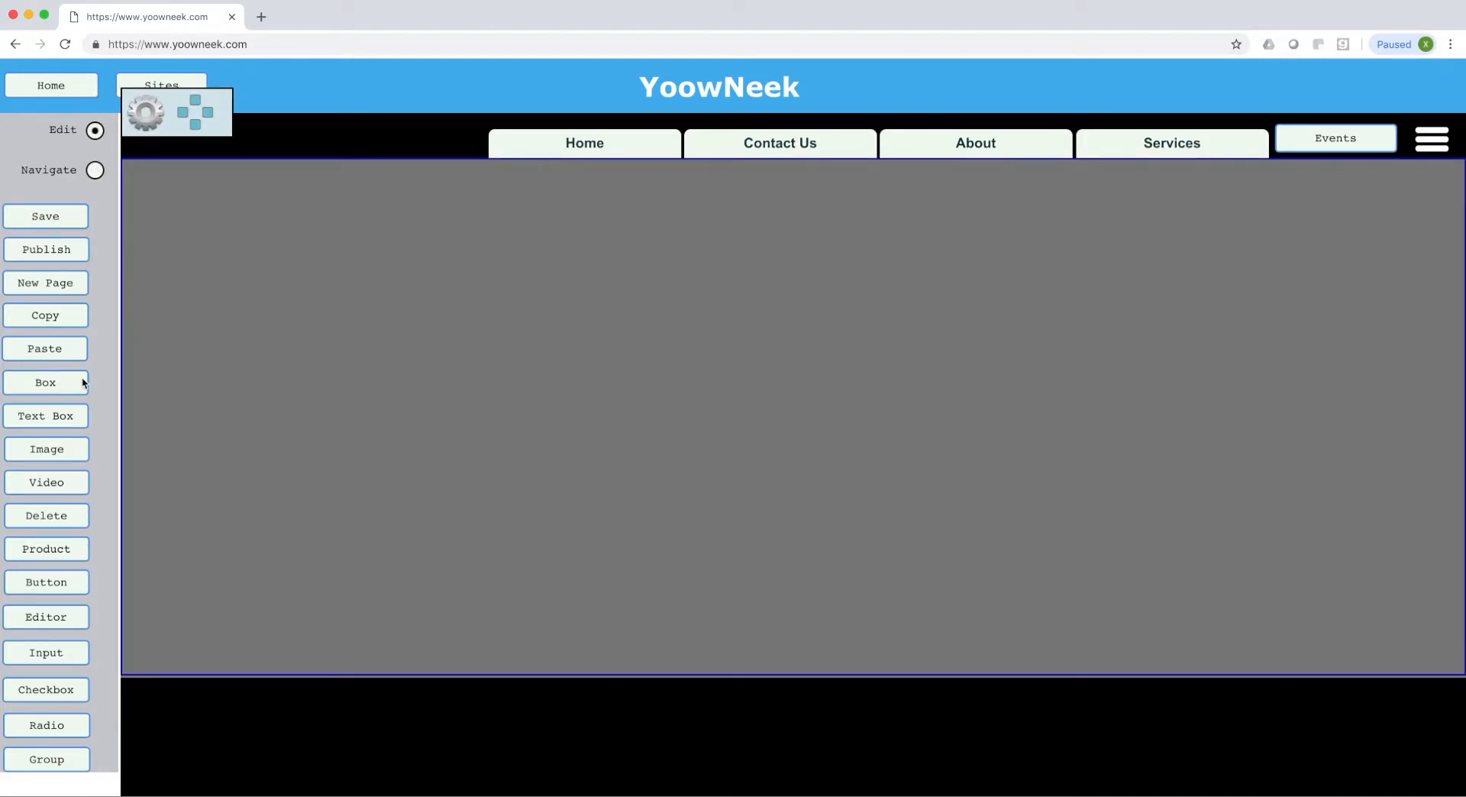
click(76, 416)
drag(173, 204, 588, 246)
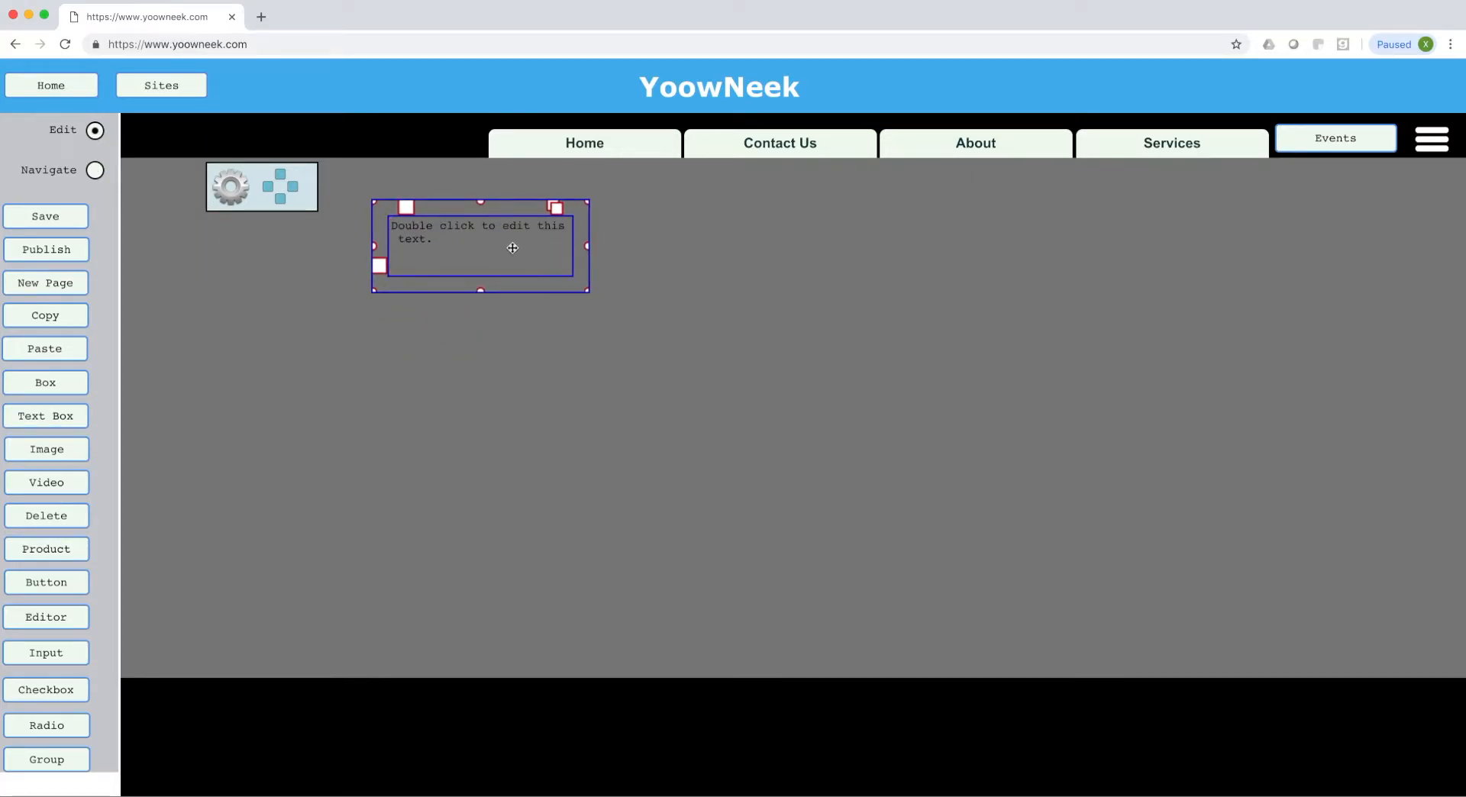
Replace the text box's placeholder with "Wedding on 8/20/2018".
double_click(512, 248)
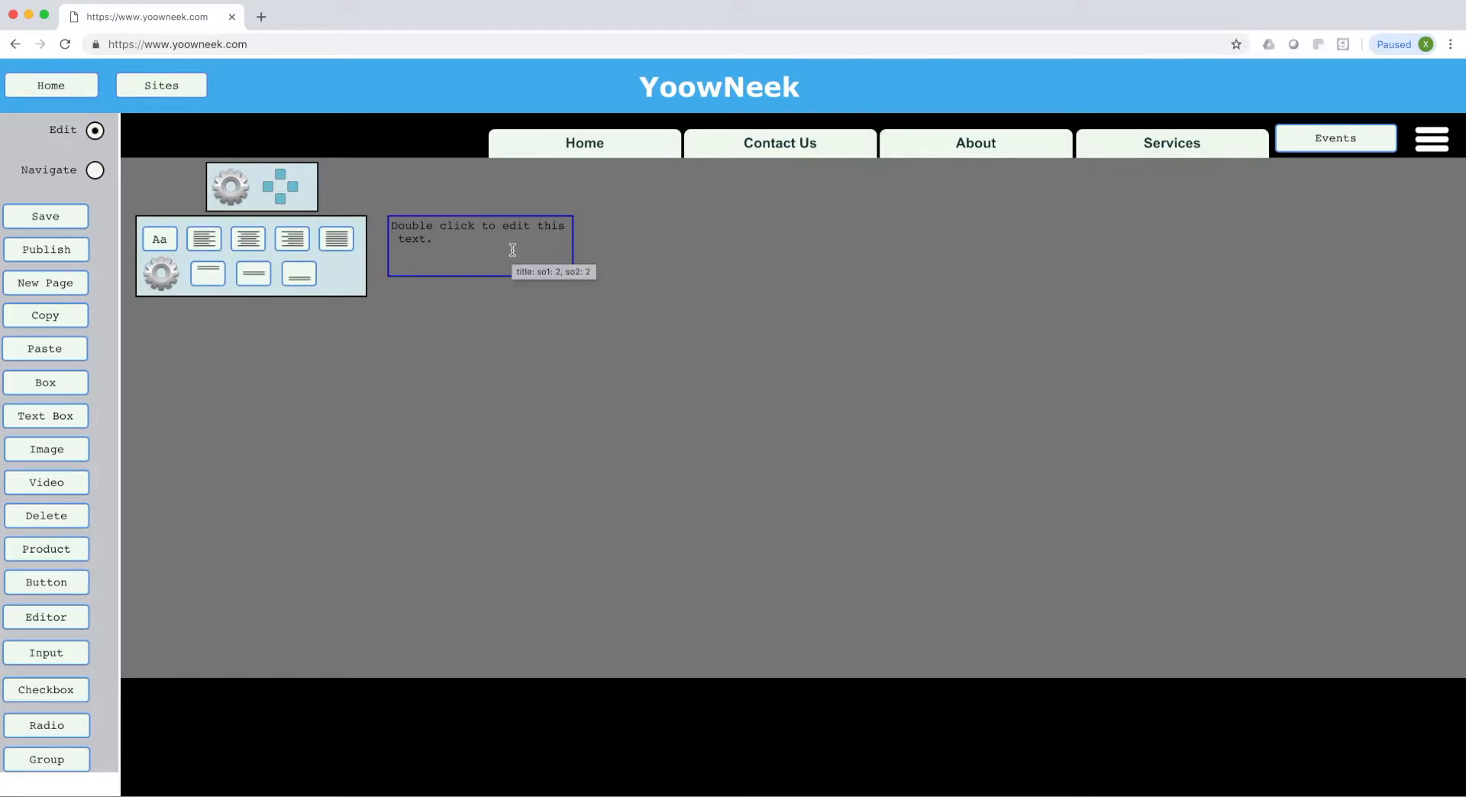
triple_click(512, 249)
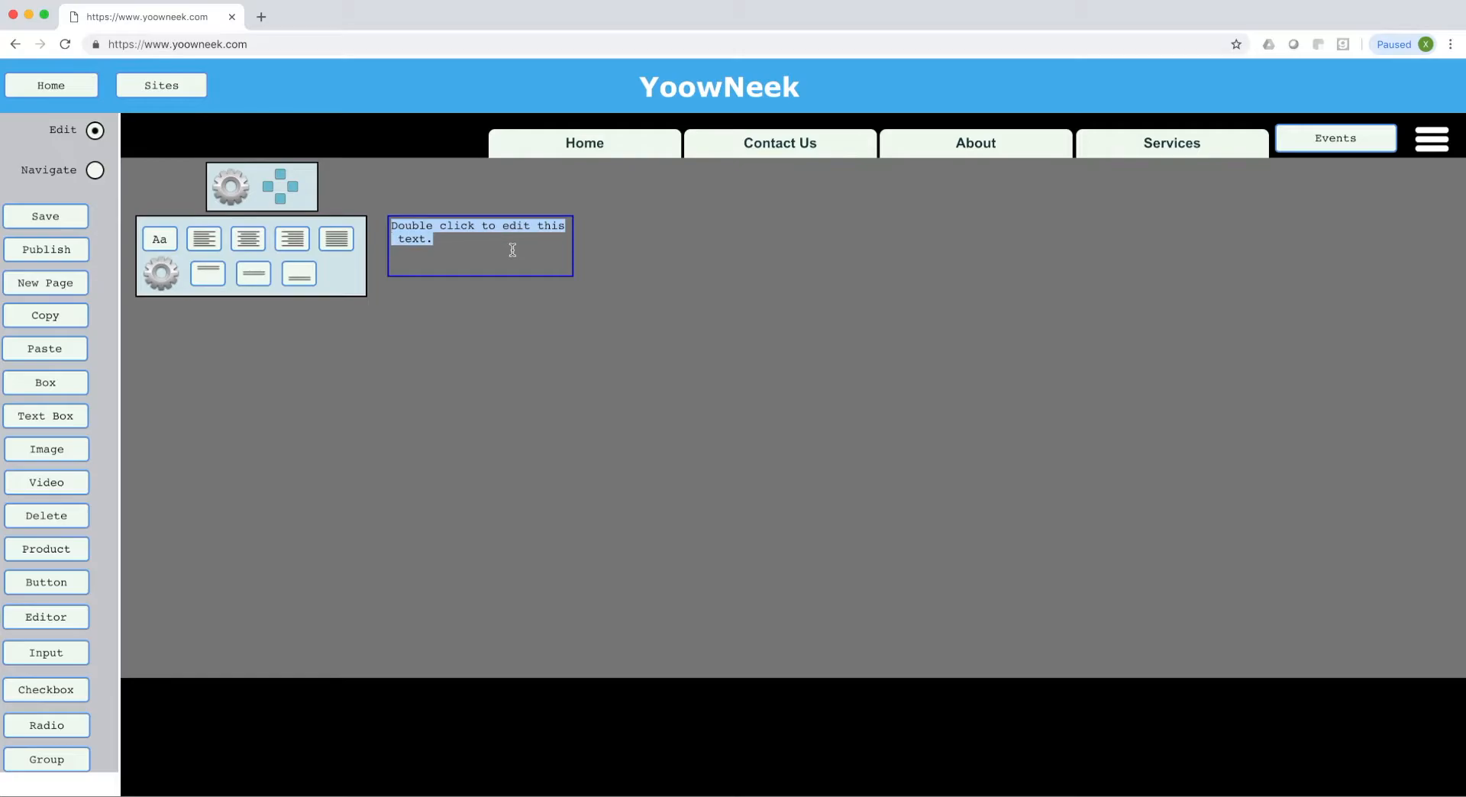
text(Wedding on)
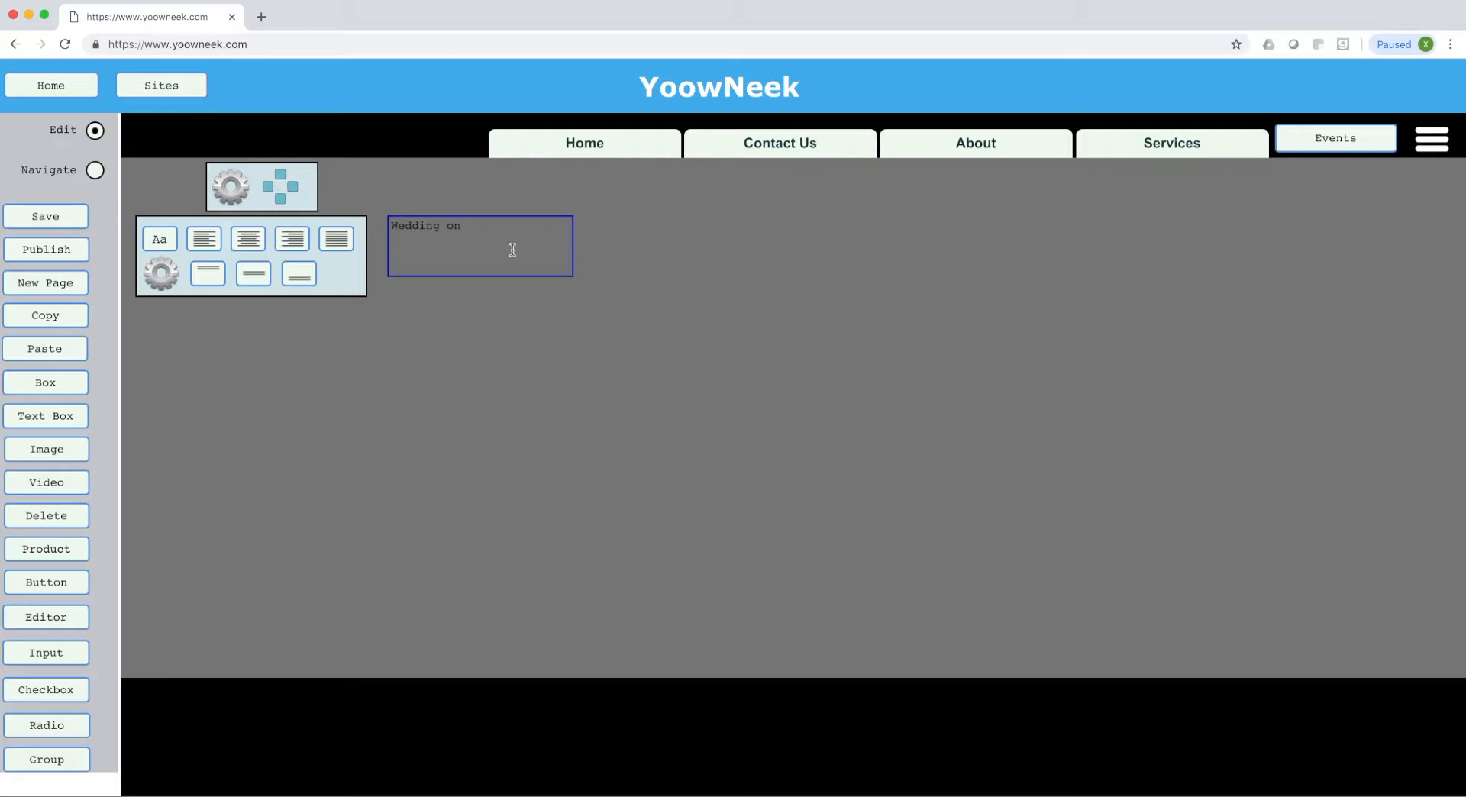
text( 8/20/2018)
click(605, 272)
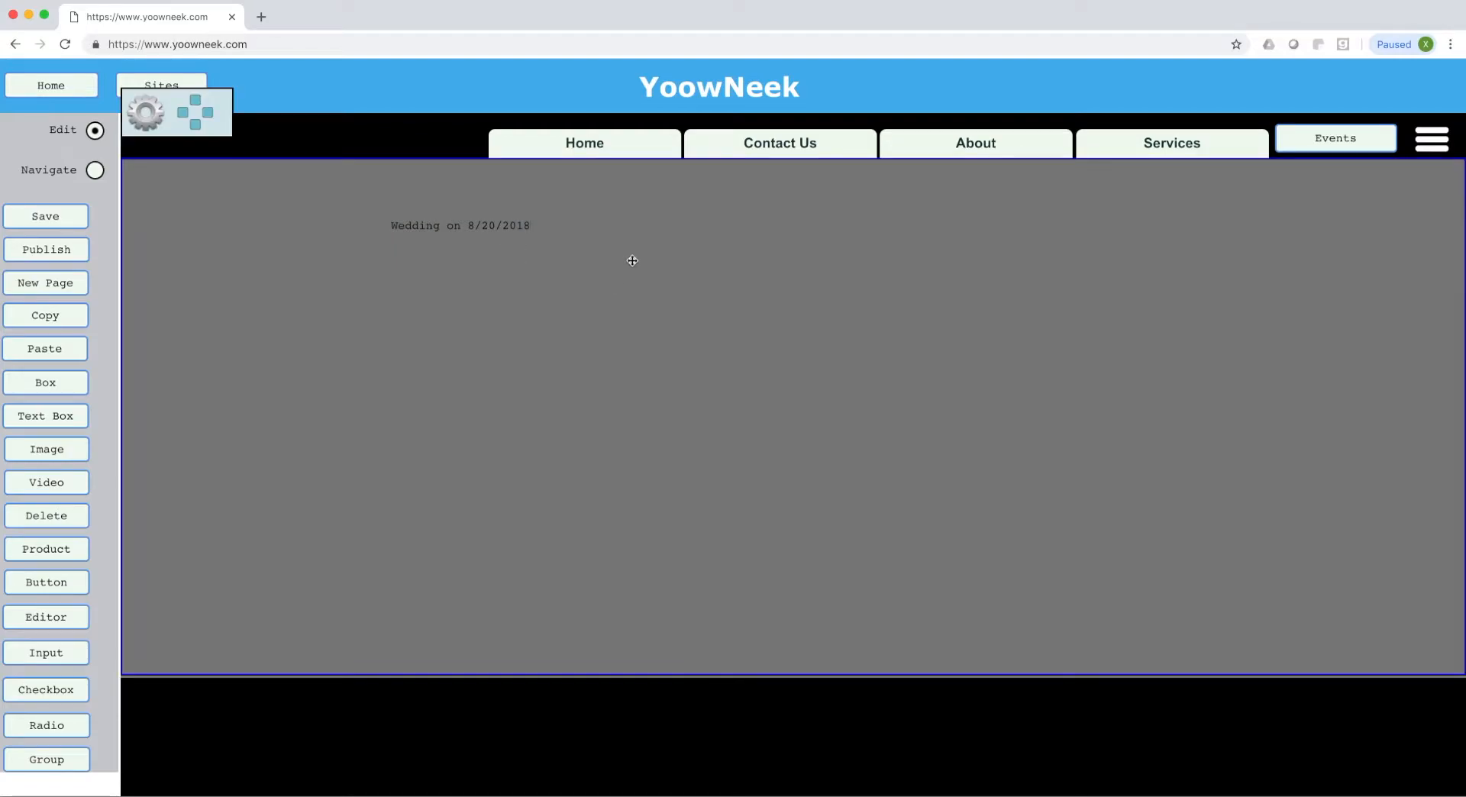
click(534, 242)
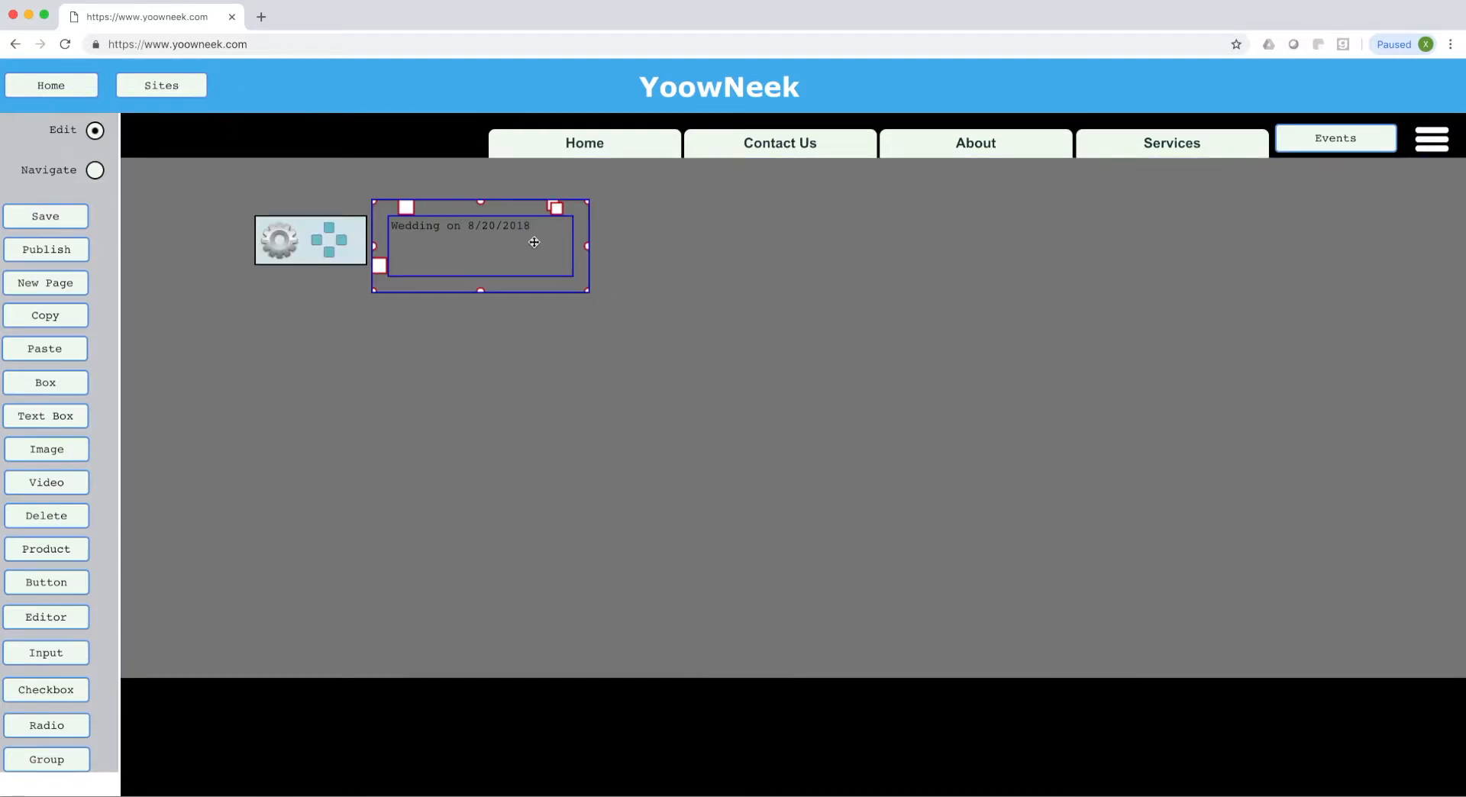
Insert the wedding.png image into the Events page and place it just right of the wedding text.
click(683, 247)
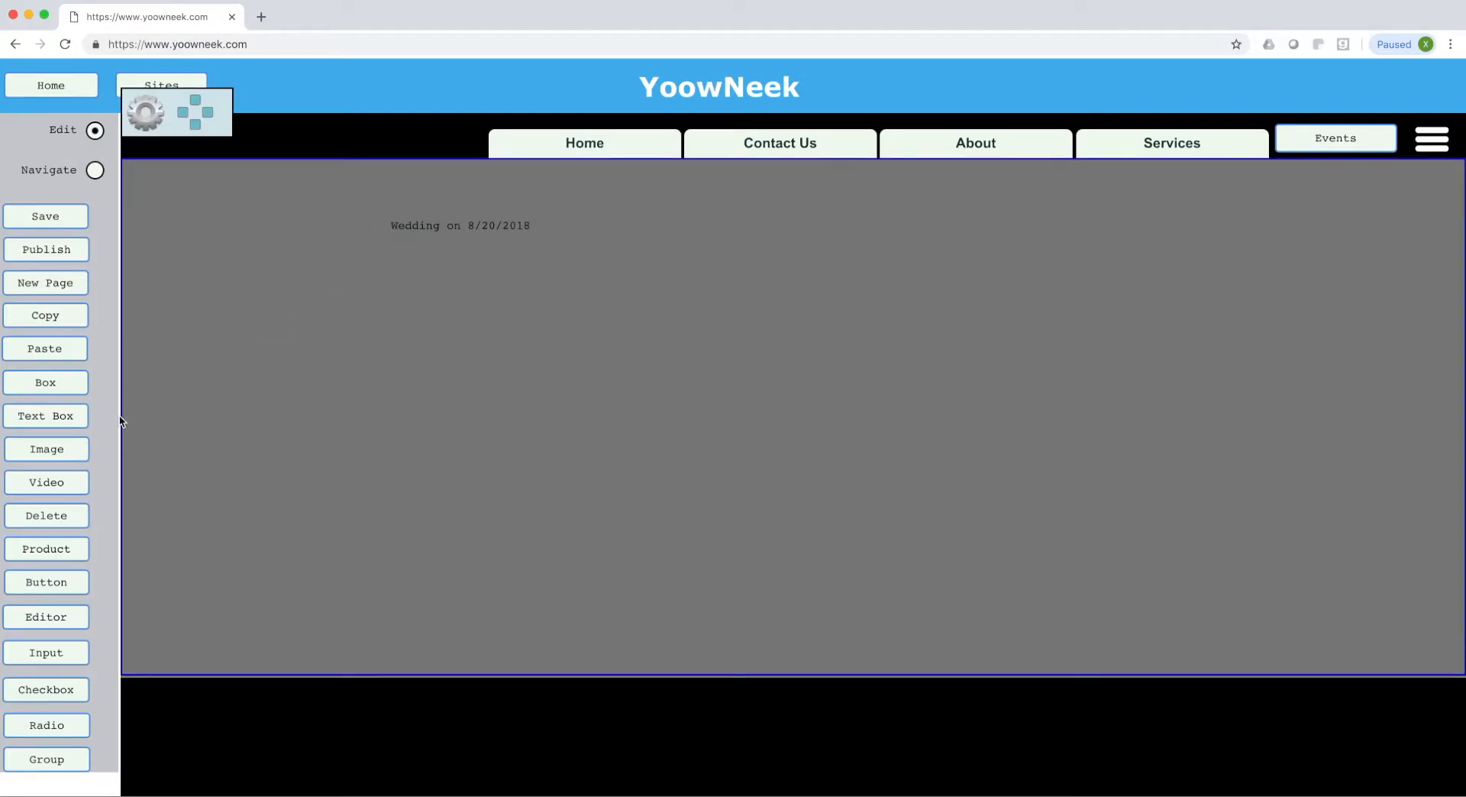
click(58, 449)
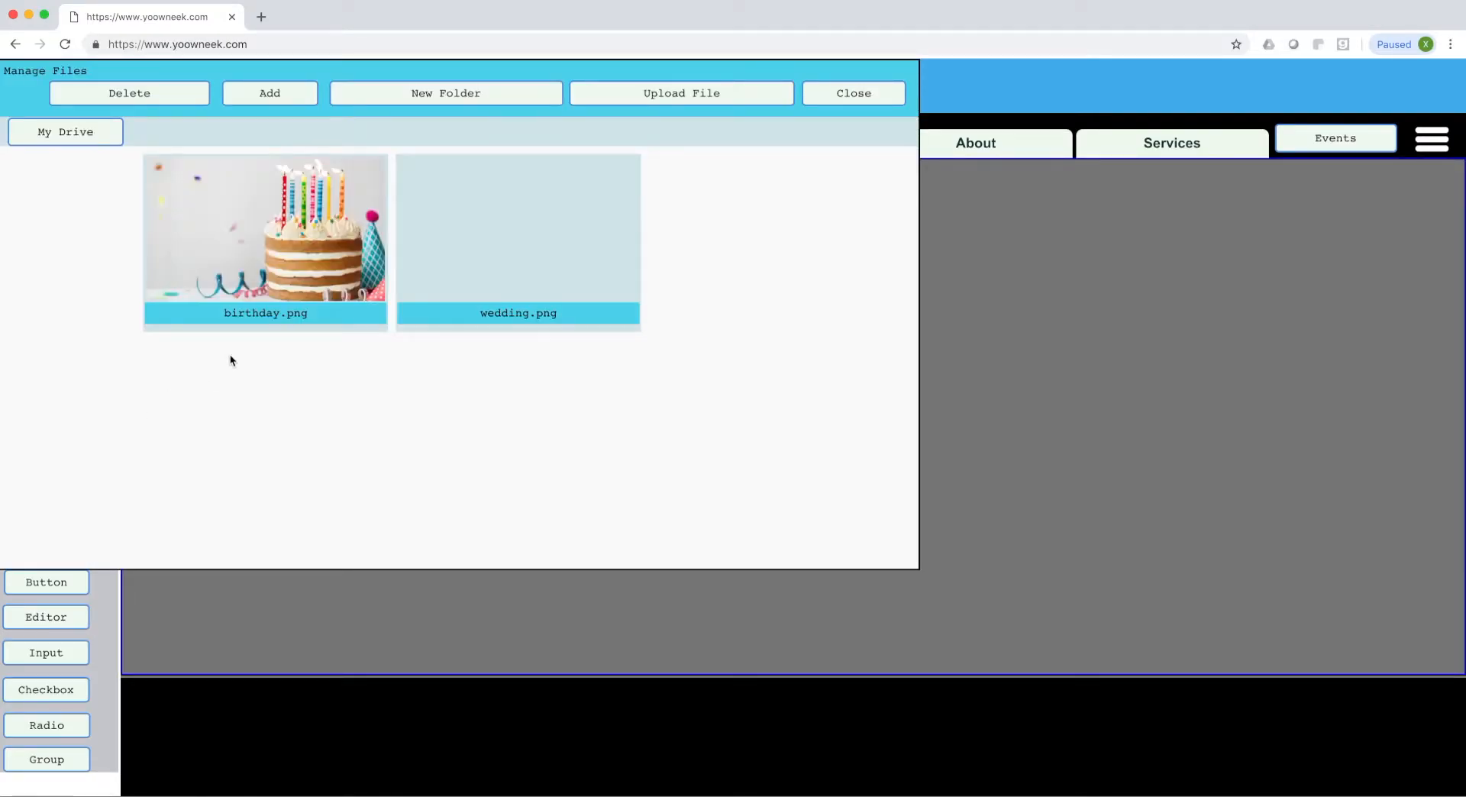
click(528, 244)
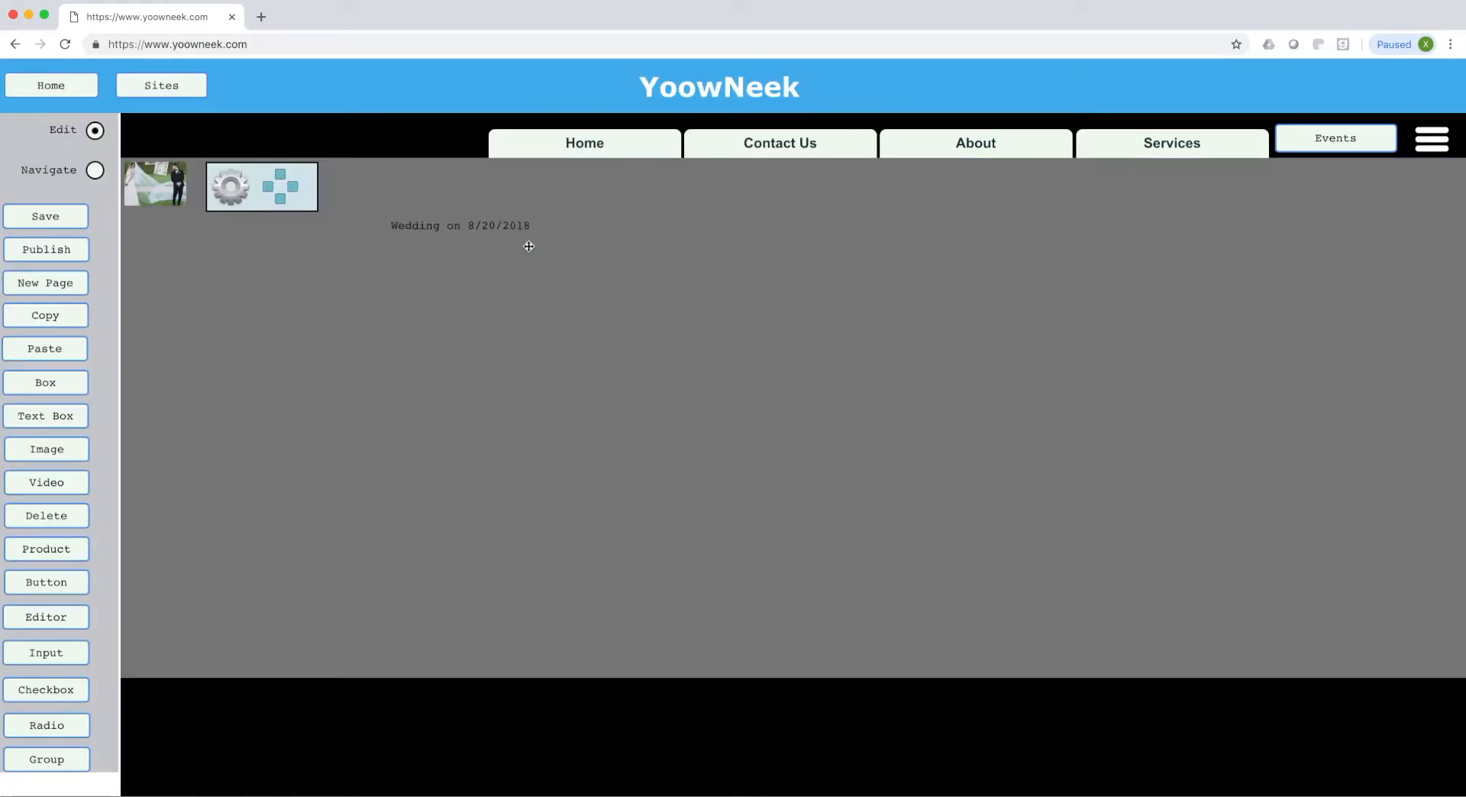
drag(170, 192, 598, 245)
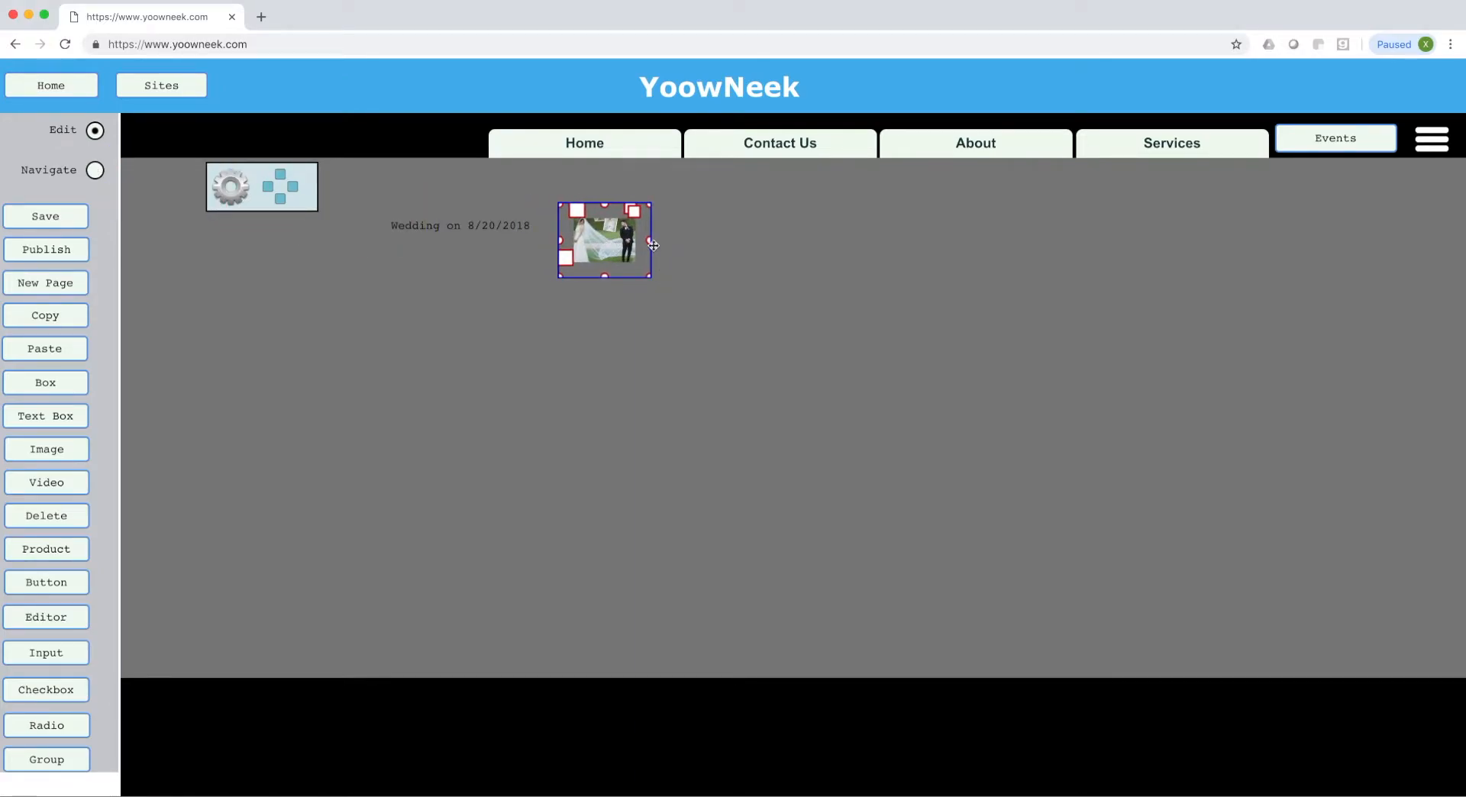
Enlarge the wedding image to roughly twice its width and height, keeping it just right of the wedding text.
drag(650, 241, 785, 252)
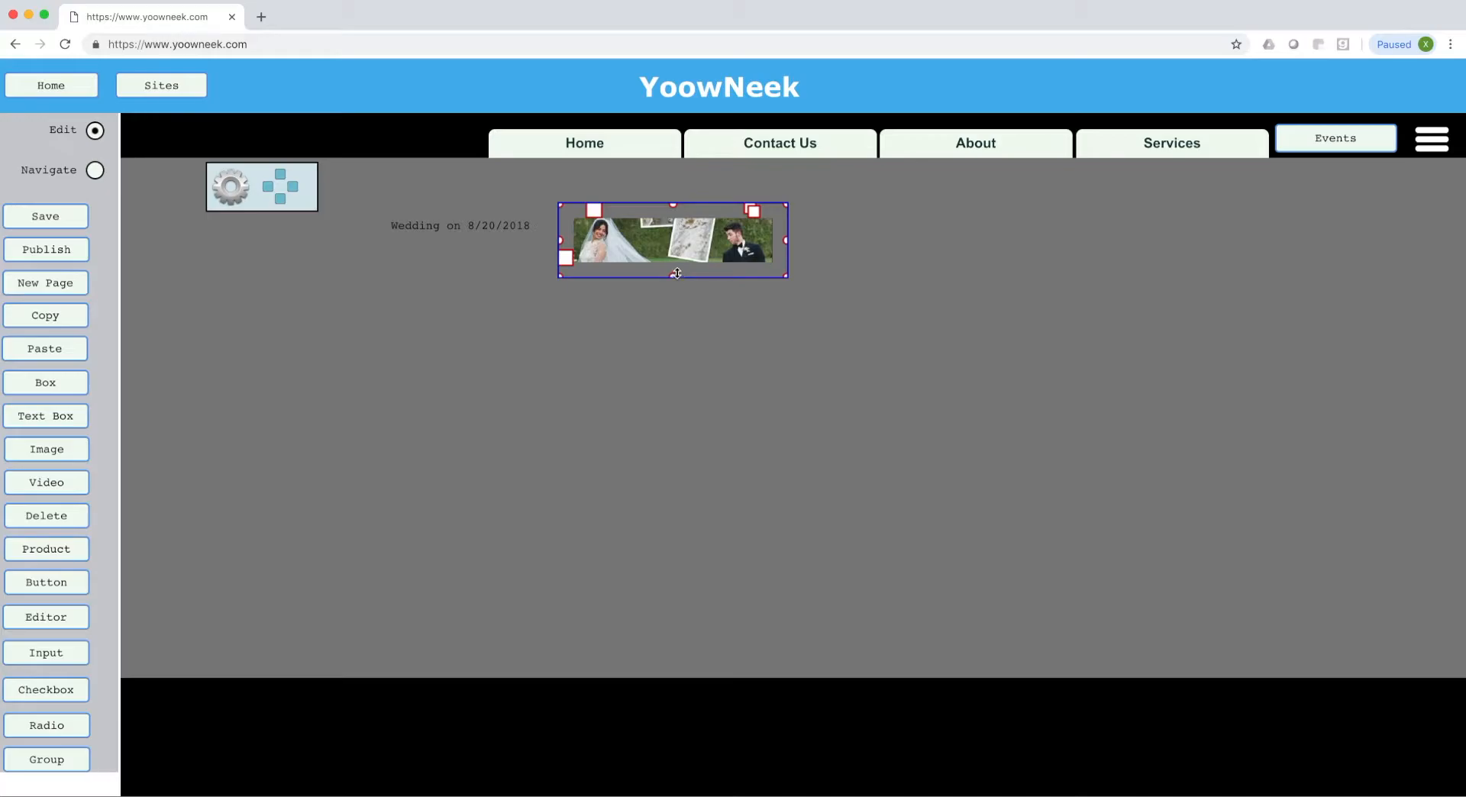
mouse_move(673, 275)
mouse_down()
mouse_move(677, 301)
mouse_move(678, 280)
mouse_up()
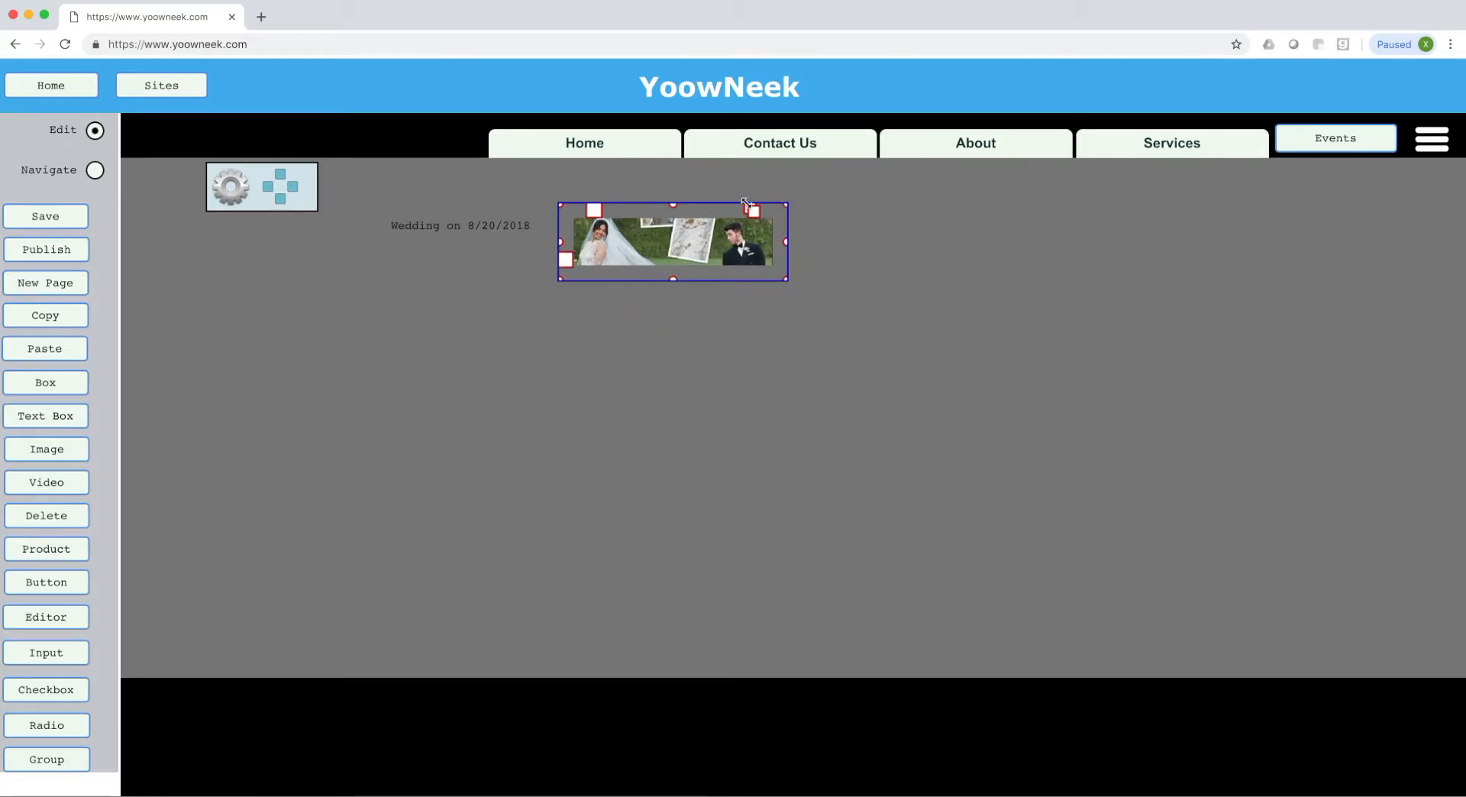
drag(785, 279, 722, 258)
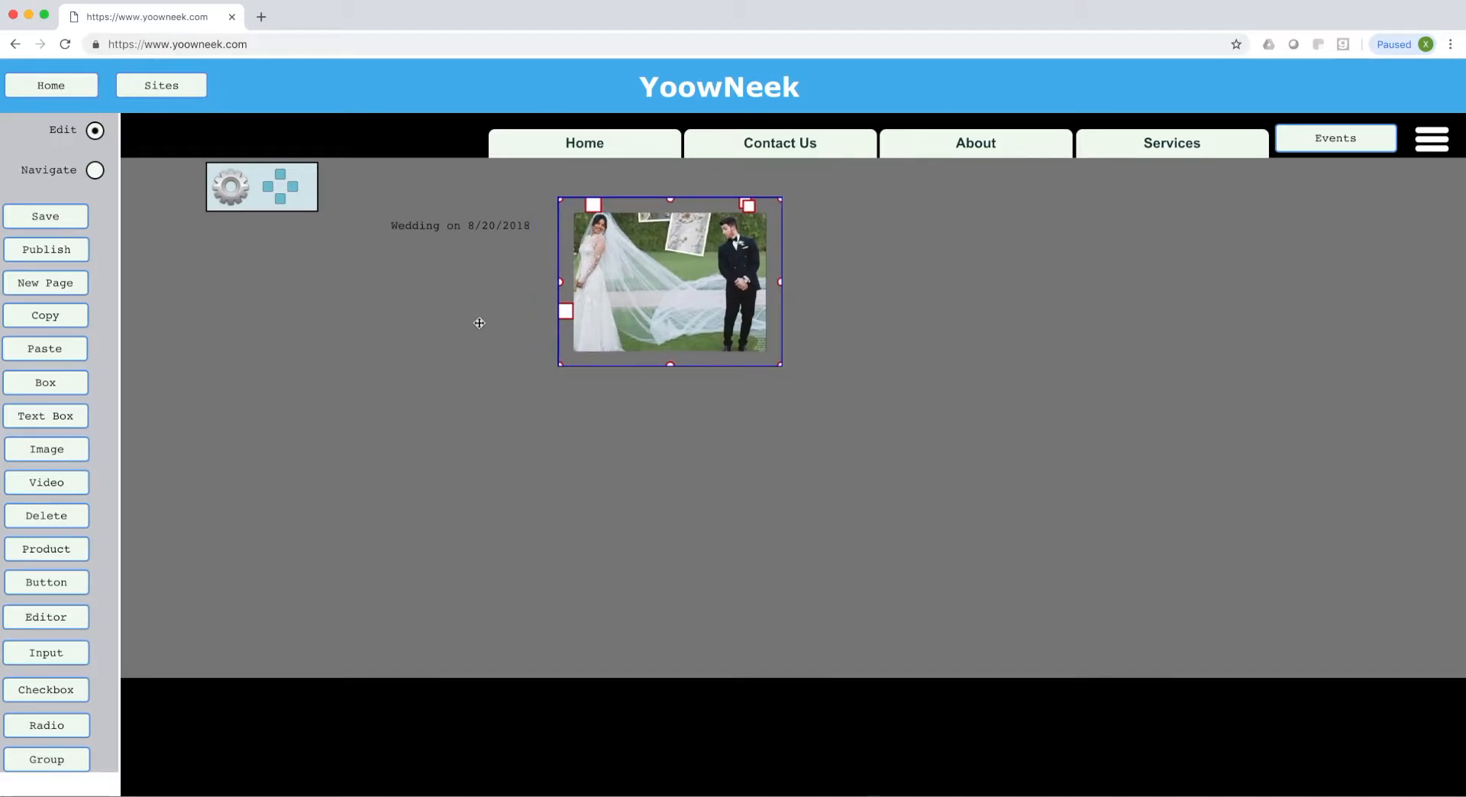
Add a text box to the Events page below the wedding text and replace its placeholder with "Birthday".
click(482, 420)
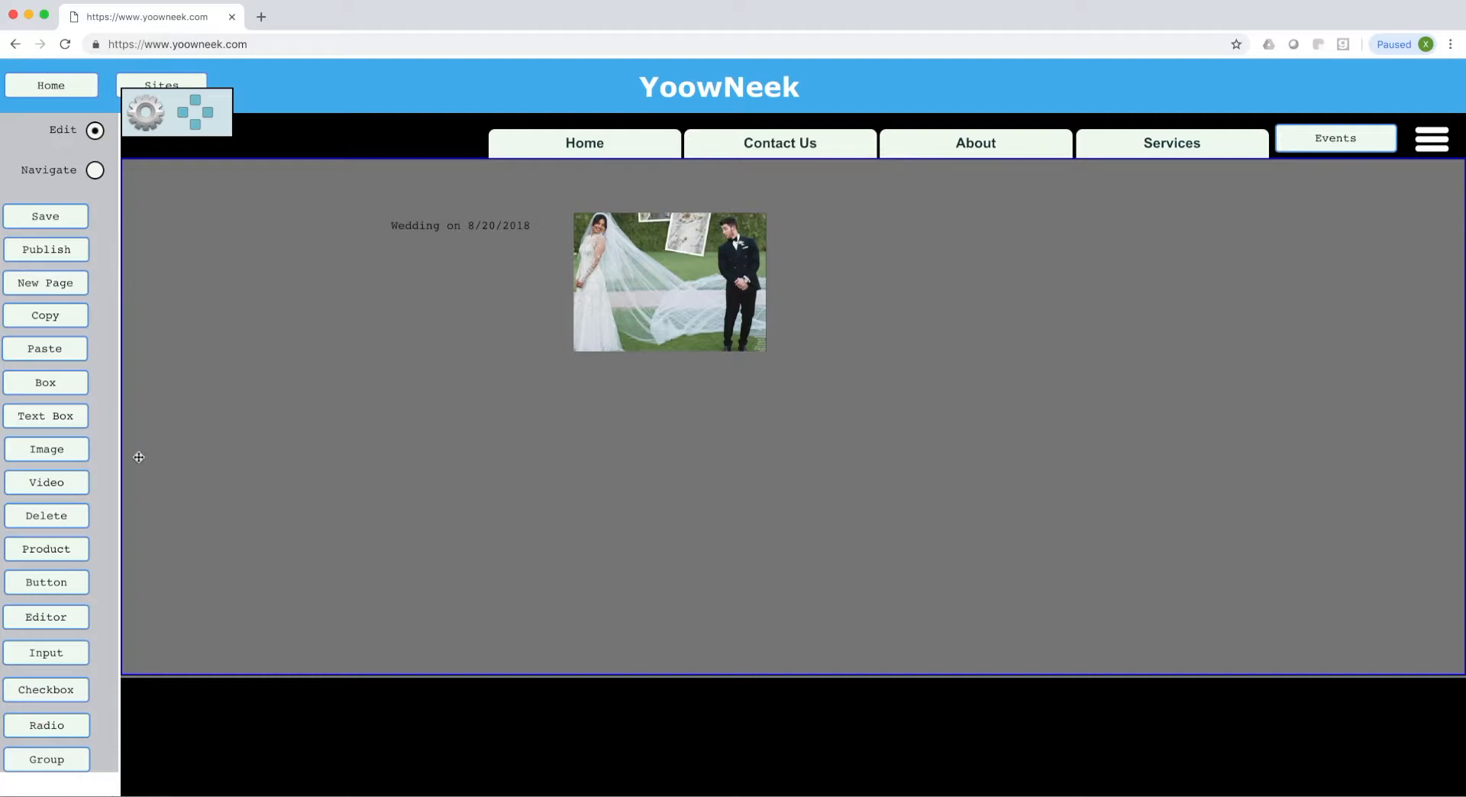
click(63, 416)
drag(170, 202, 461, 425)
double_click(461, 425)
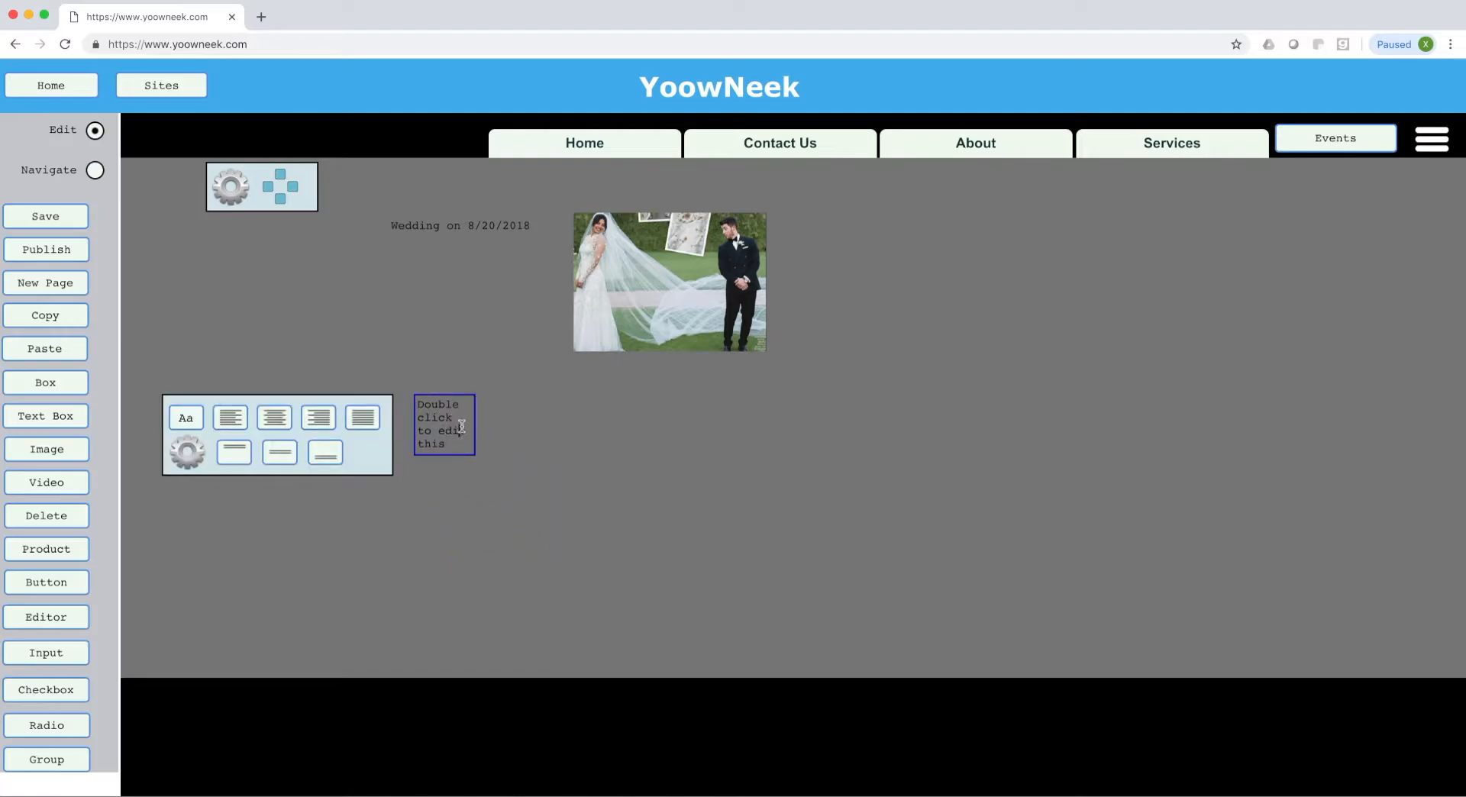
triple_click(461, 431)
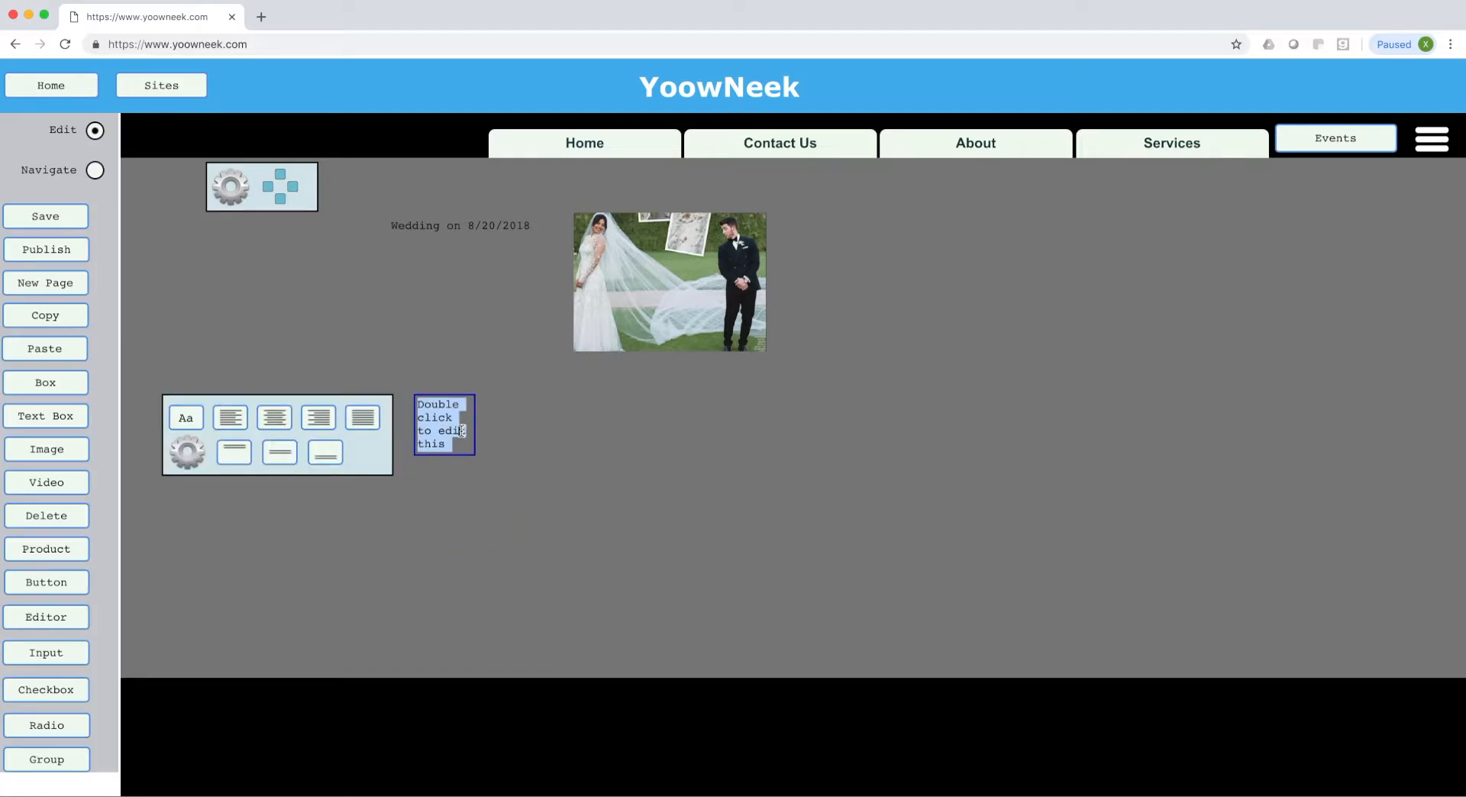
text(Birthday)
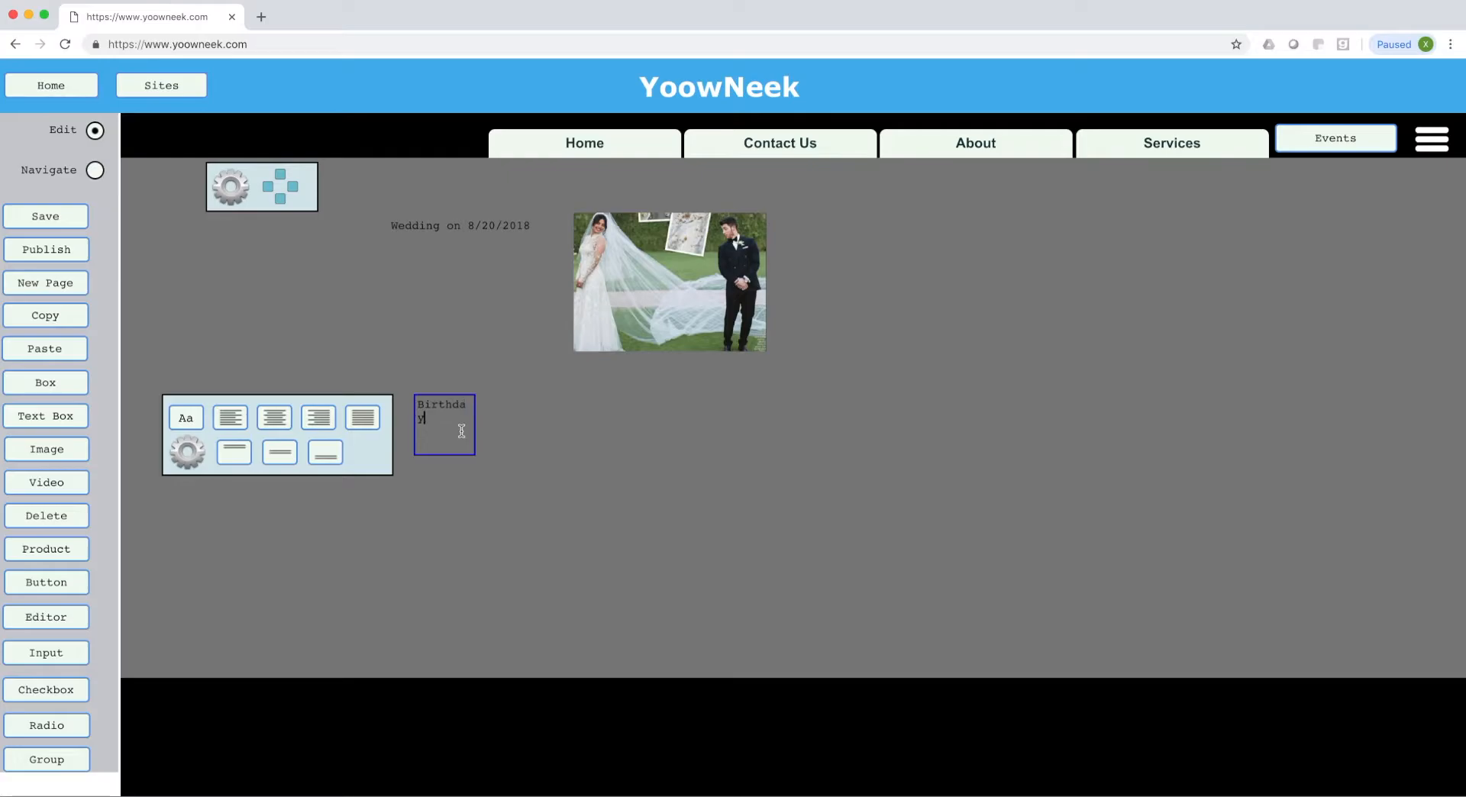
Widen the Birthday text box so the word fits on a single line.
click(504, 405)
click(467, 415)
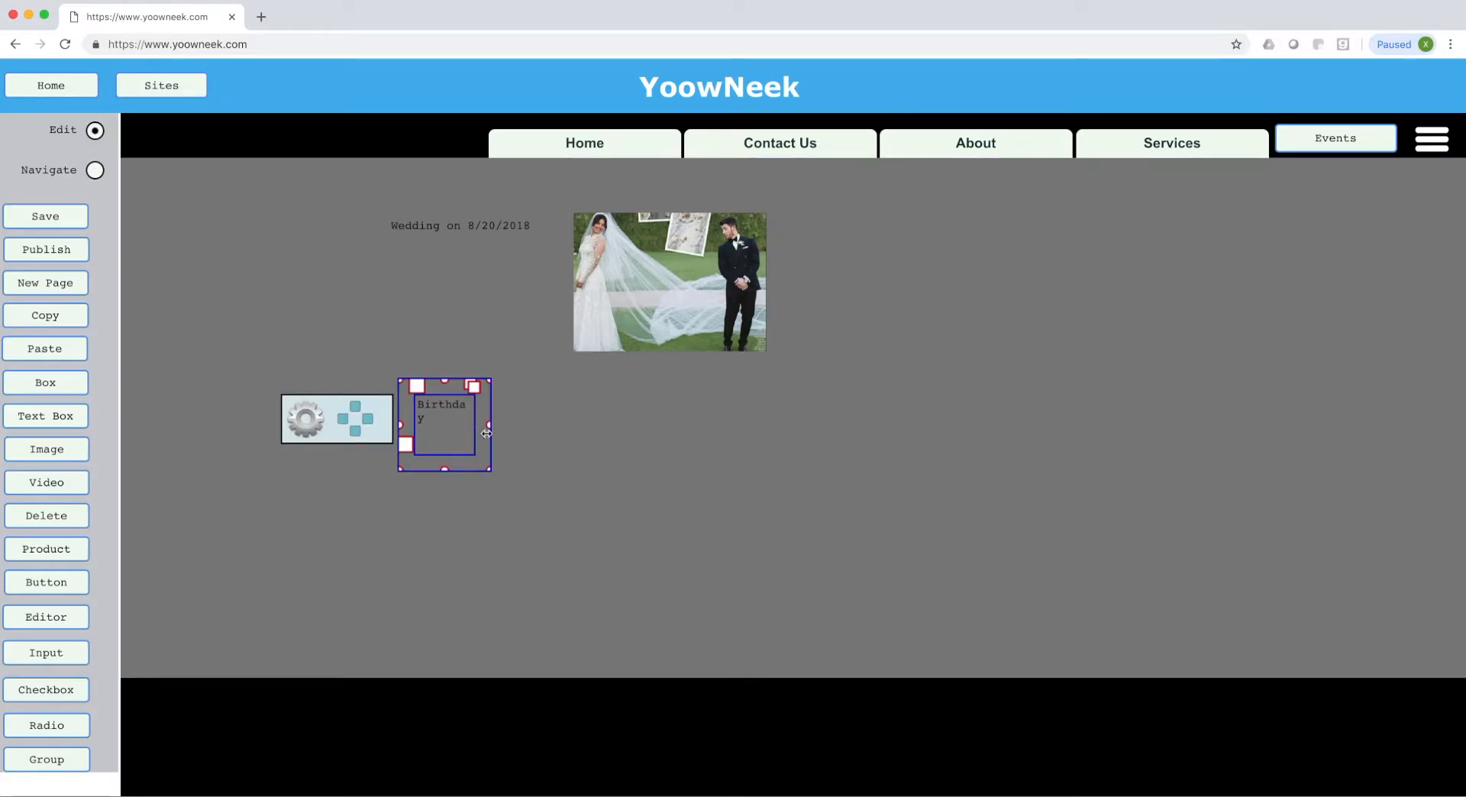
click(494, 426)
click(454, 422)
drag(487, 425, 519, 425)
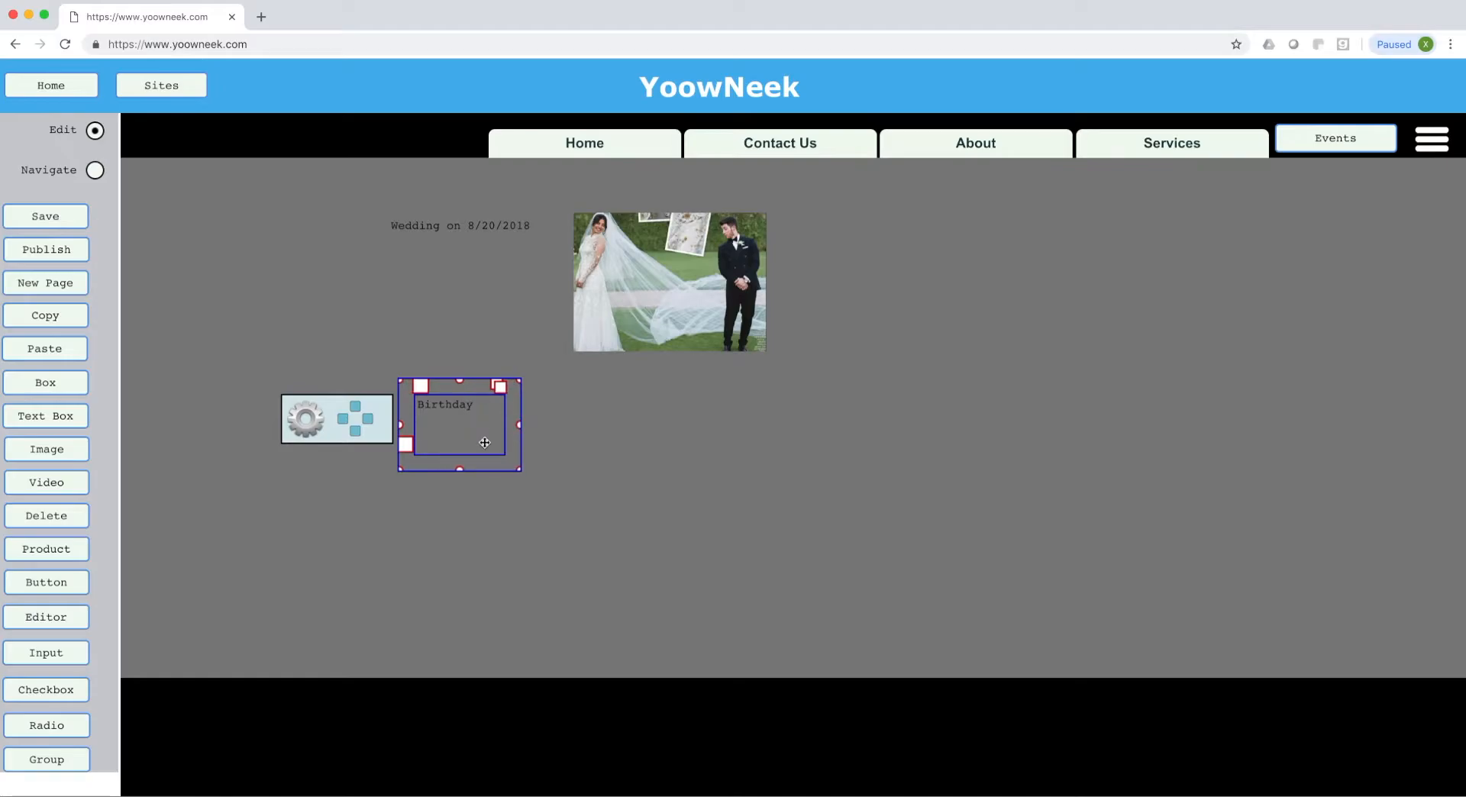
Insert the birthday cake image into the Events page, place it right of the Birthday text and enlarge it to about the wedding image's size.
click(611, 415)
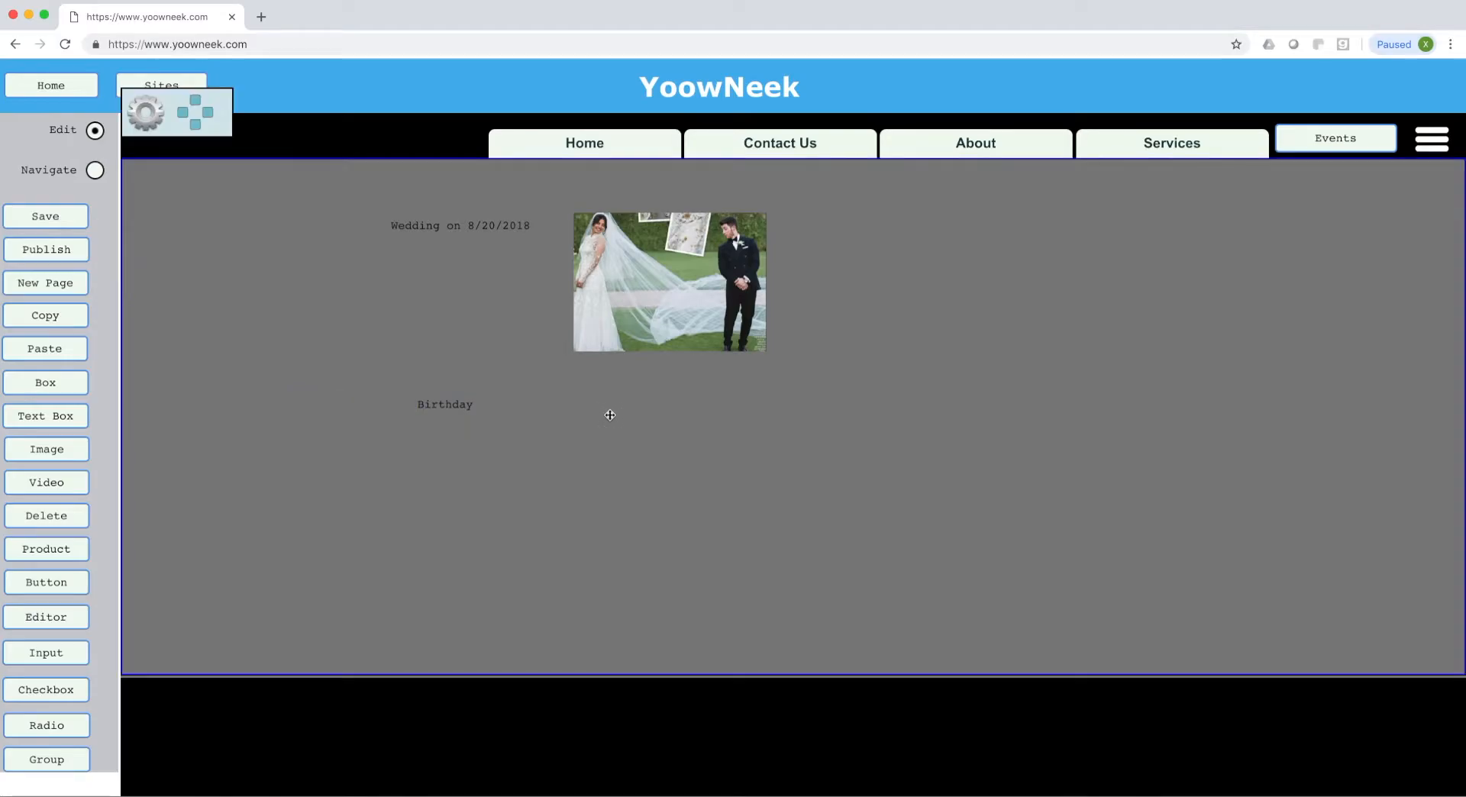
click(62, 447)
click(331, 263)
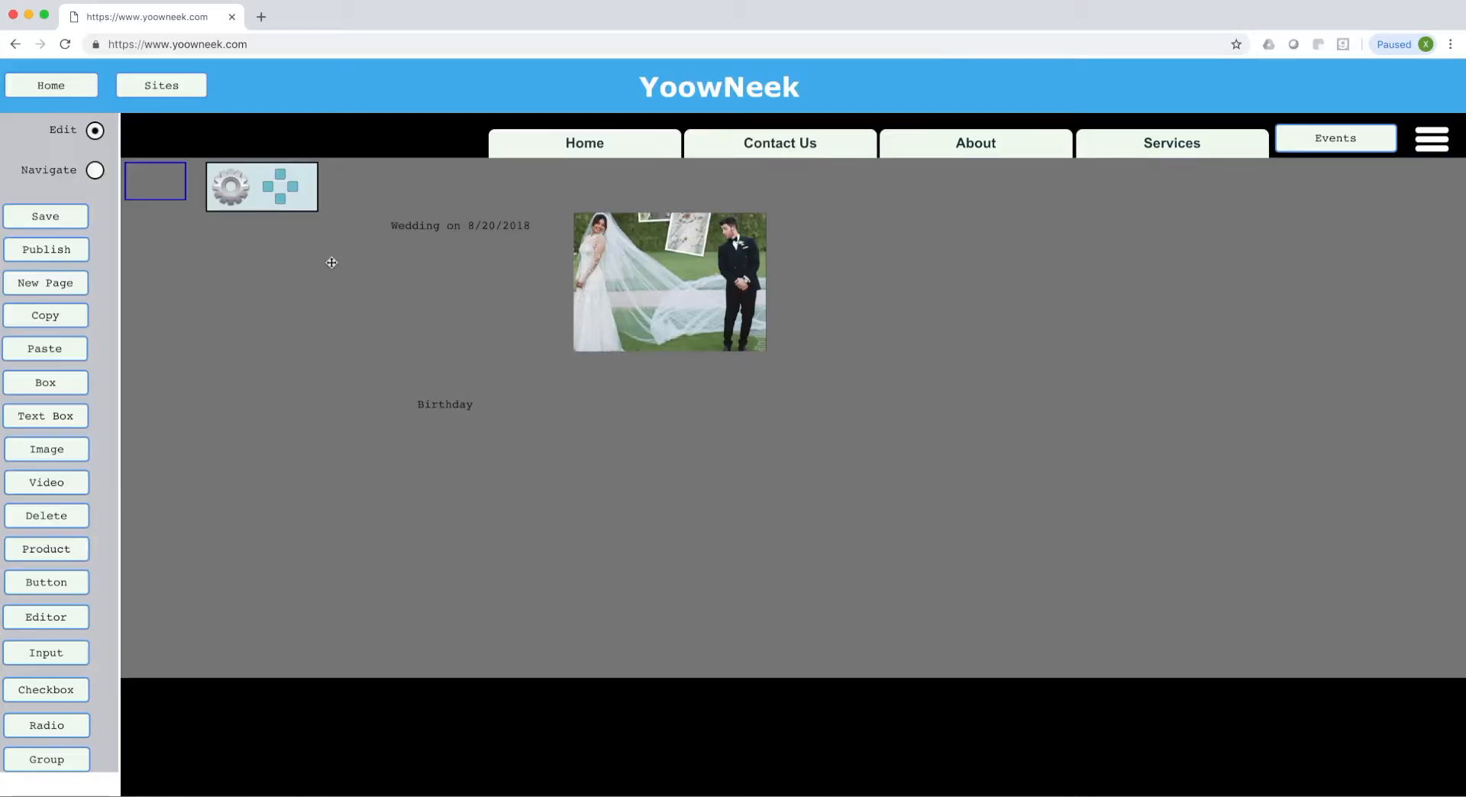
click(154, 179)
drag(154, 178, 802, 529)
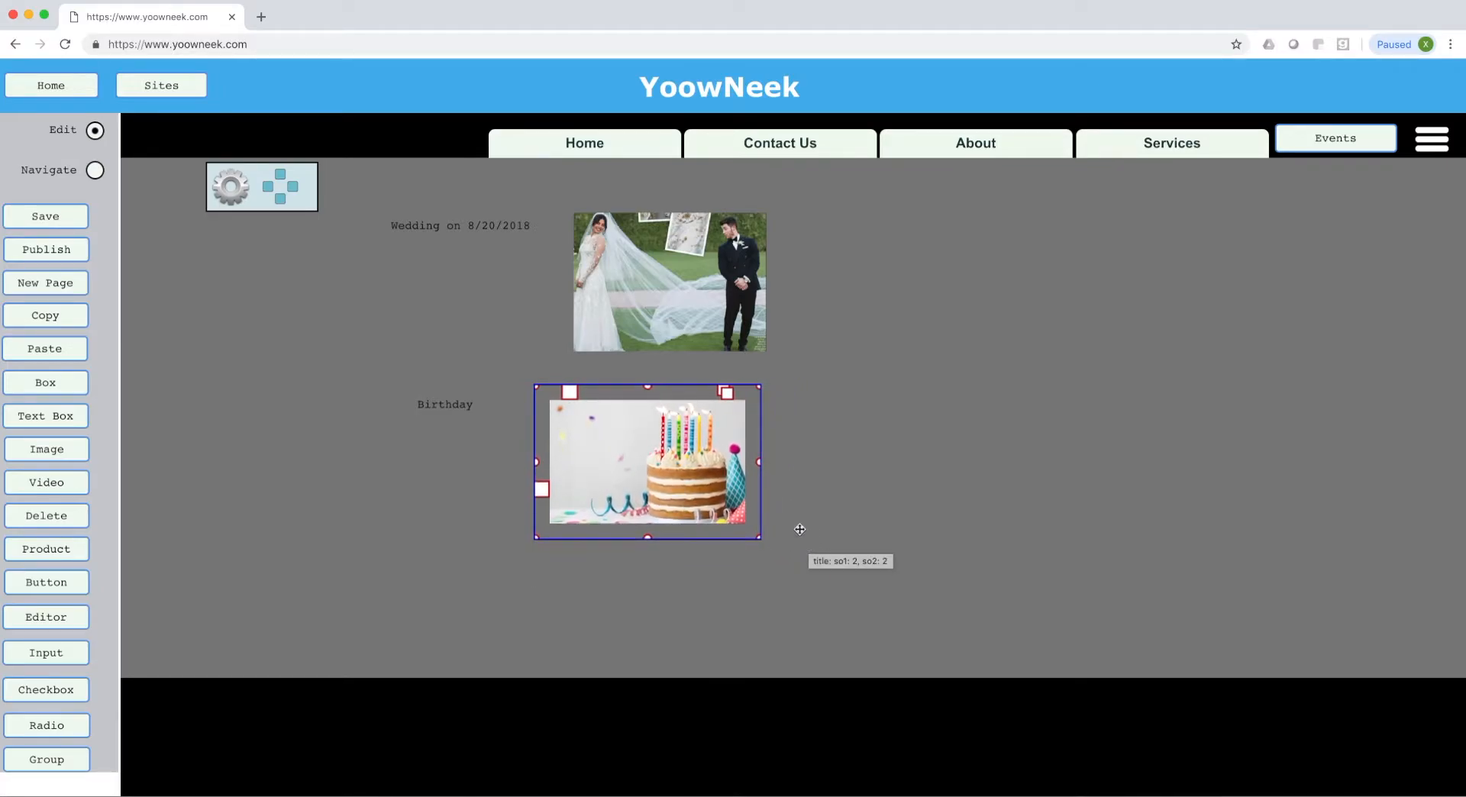
Left-align the Birthday text box with the wedding text box.
click(487, 227)
click(447, 399)
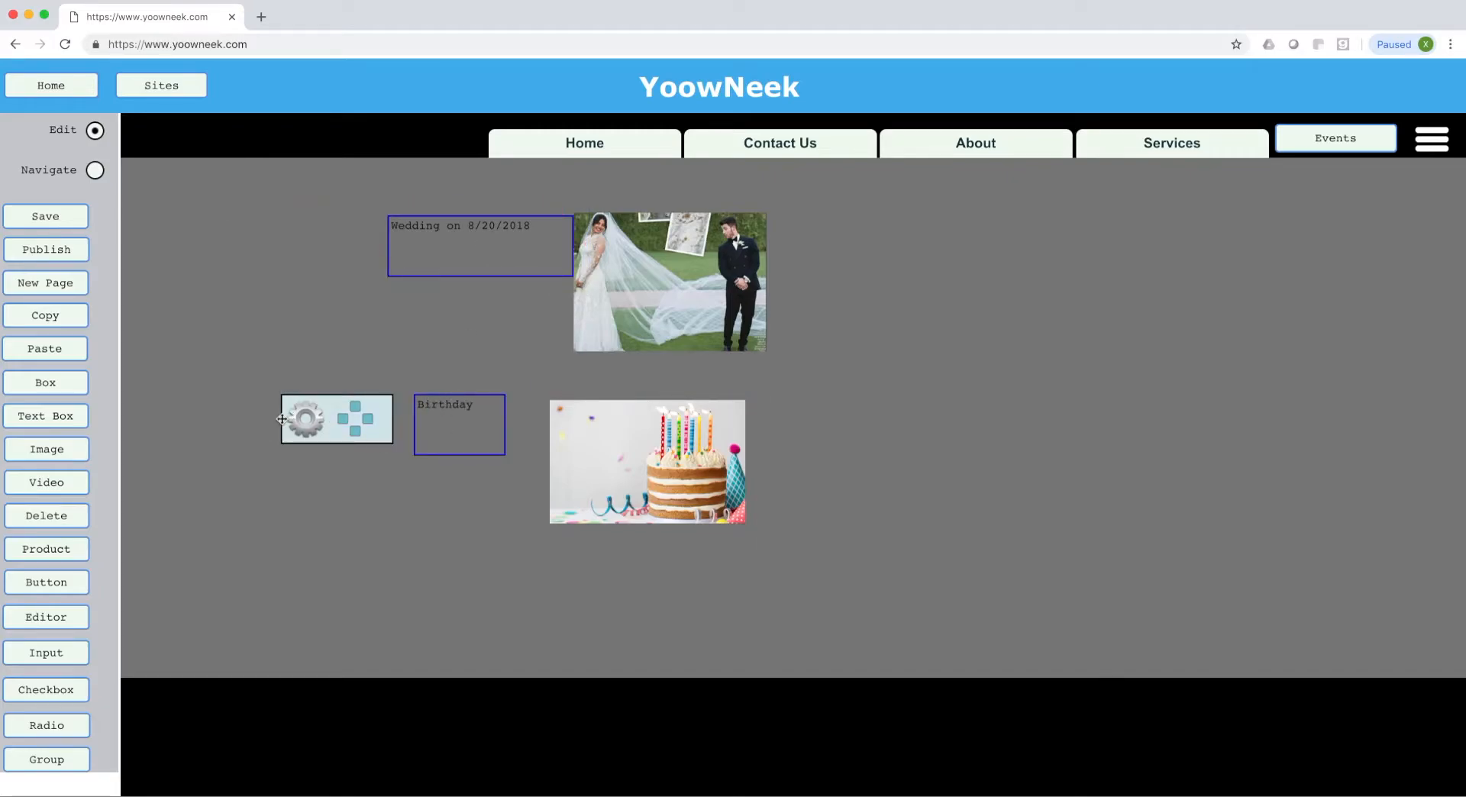
click(350, 429)
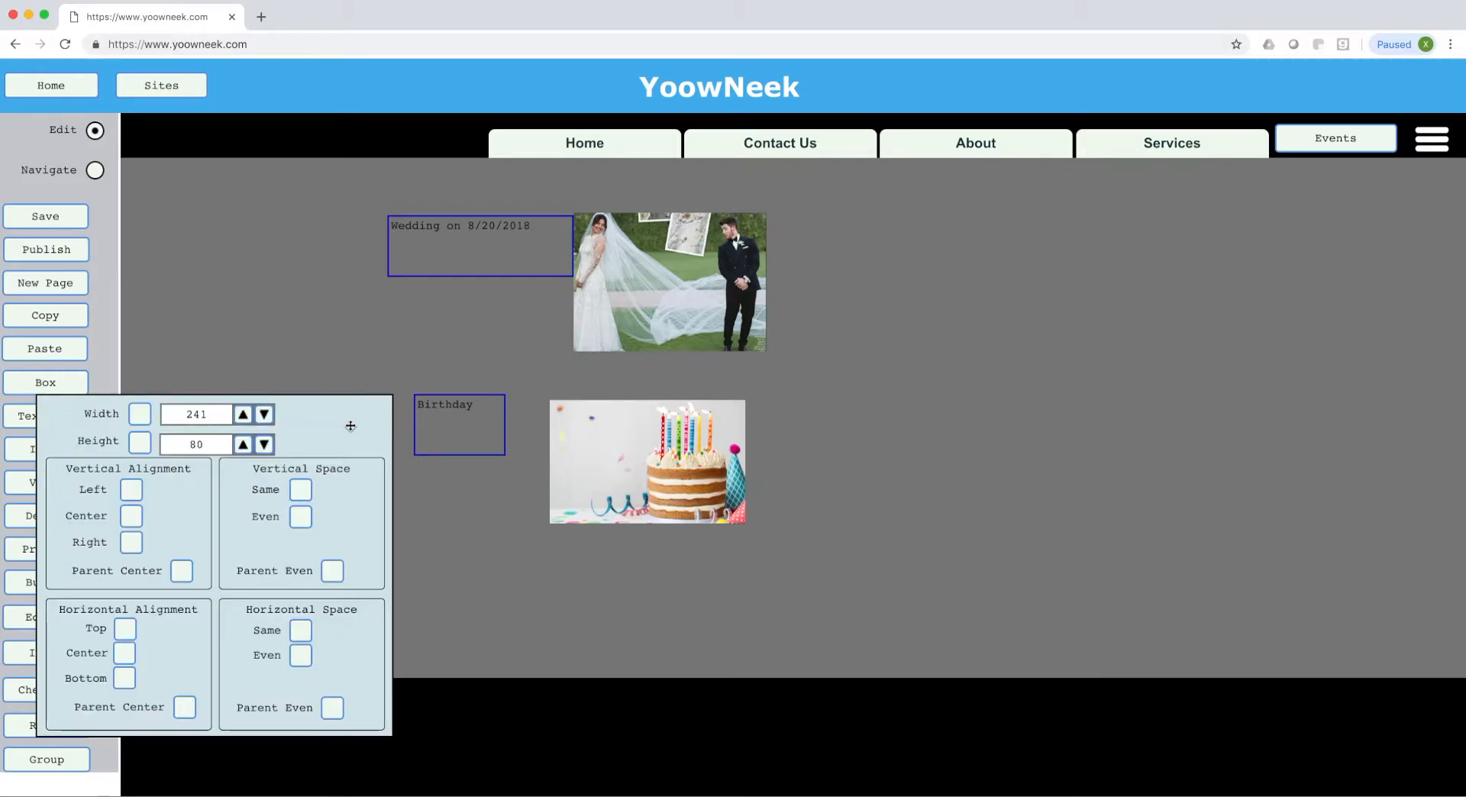
click(131, 489)
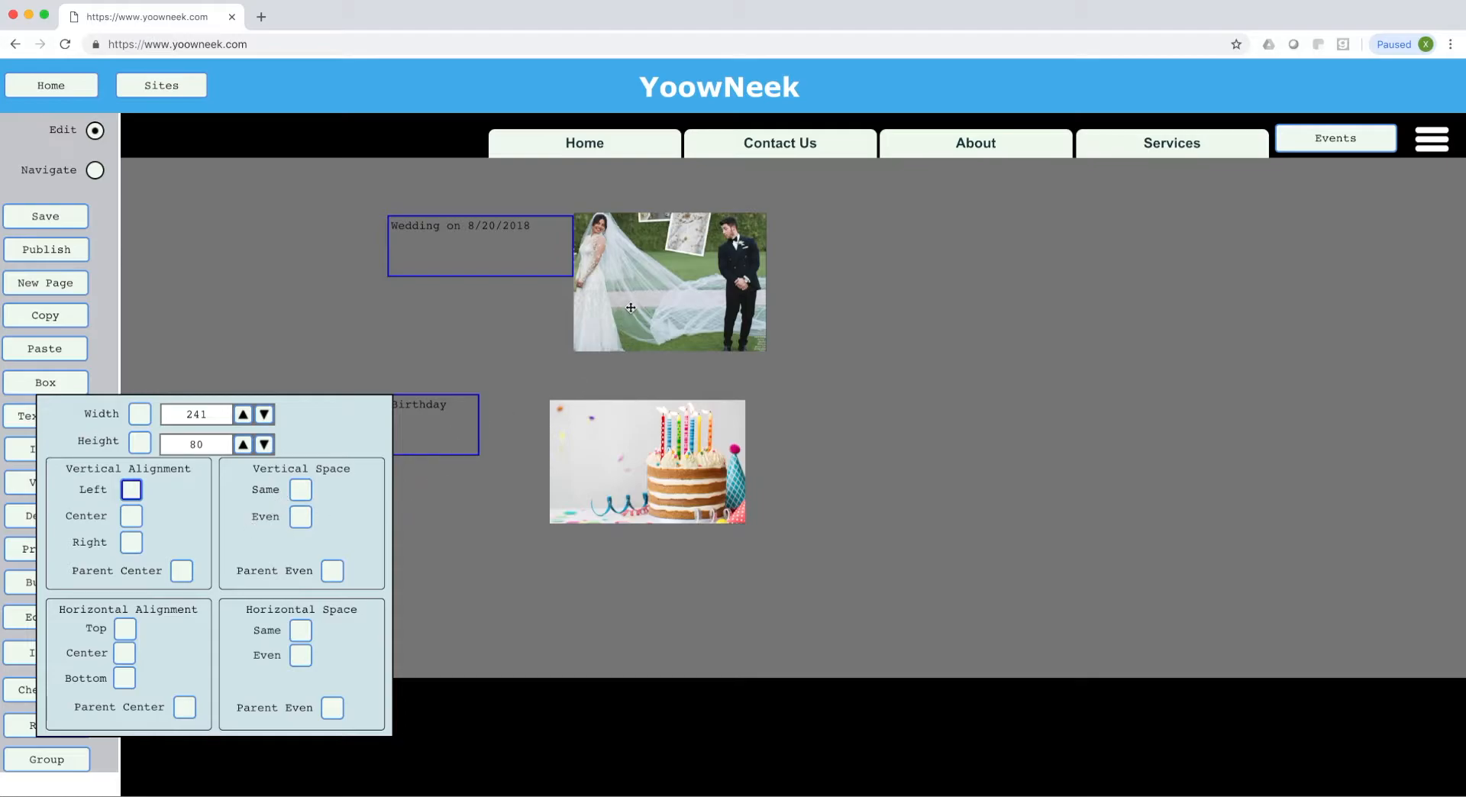
click(453, 254)
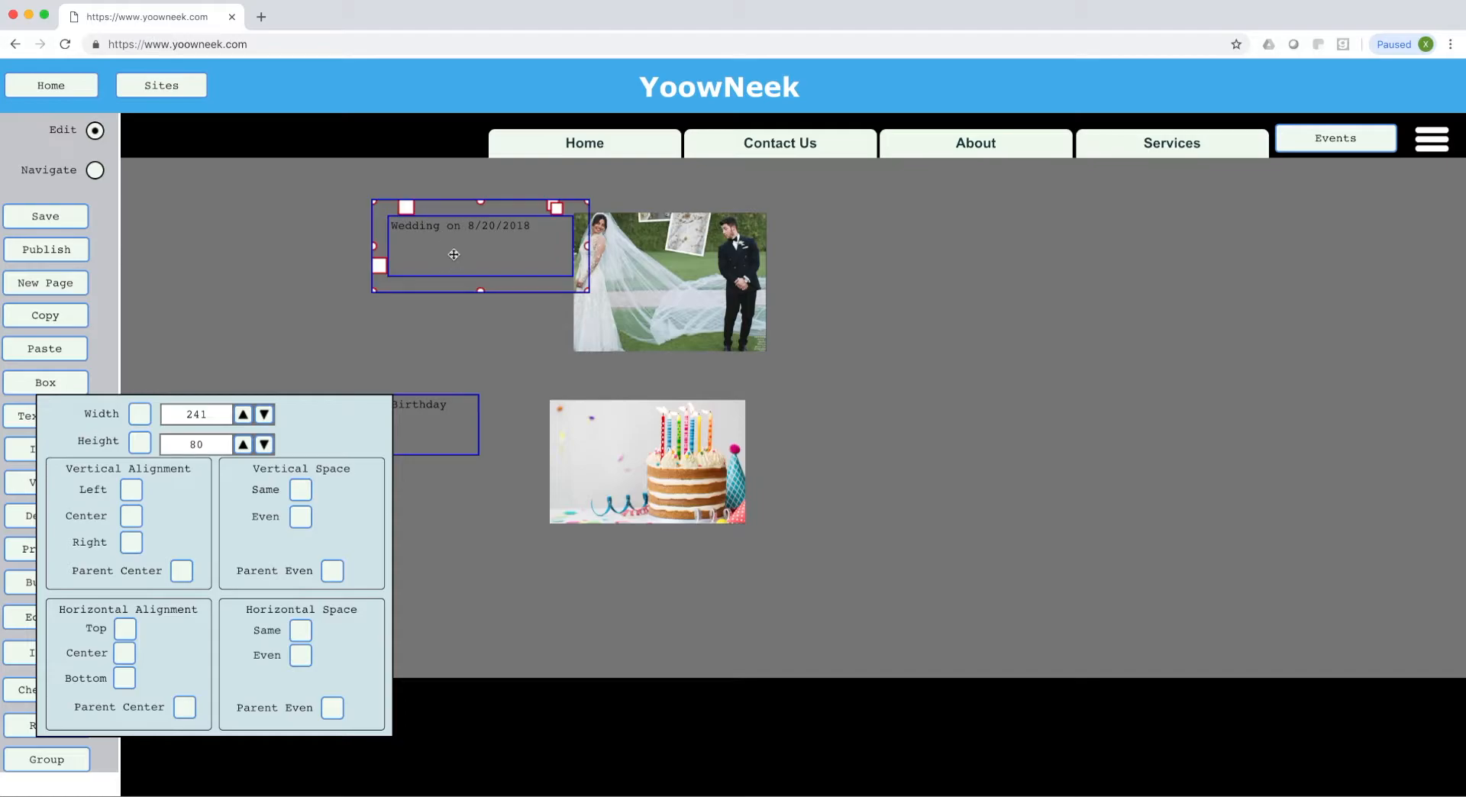
click(451, 403)
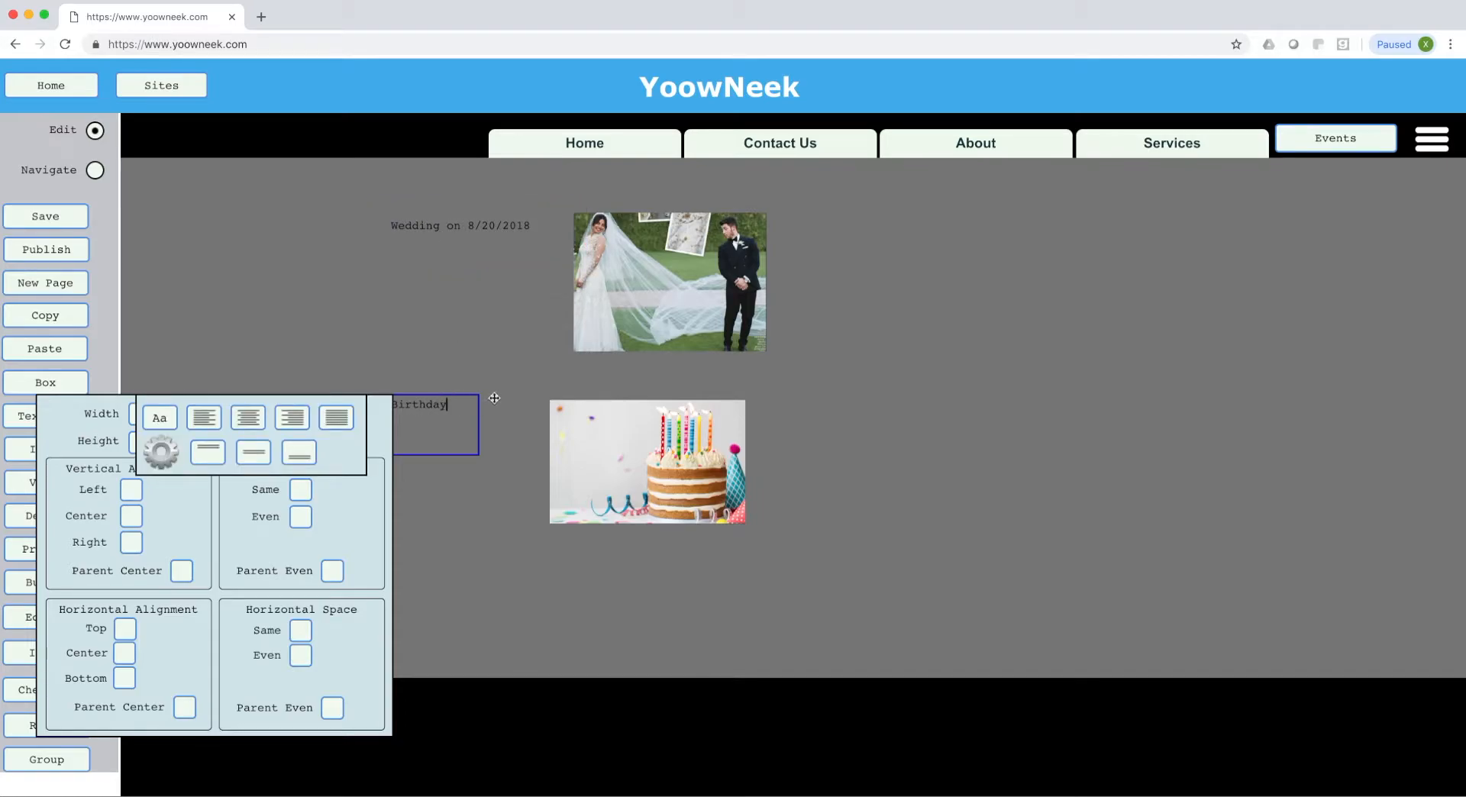
click(643, 281)
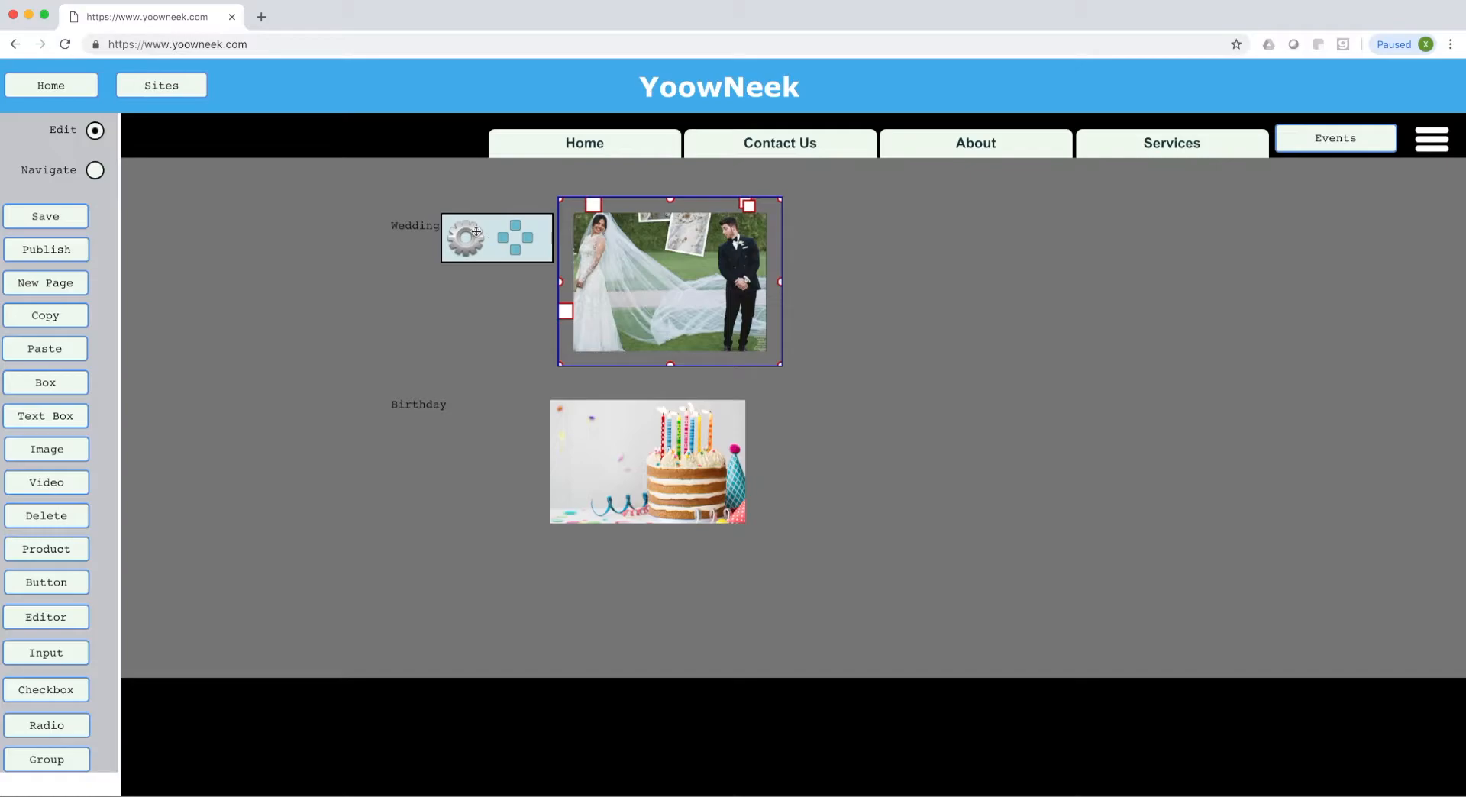
Left-align the birthday cake image with the wedding image and match its width and height to that image.
click(416, 231)
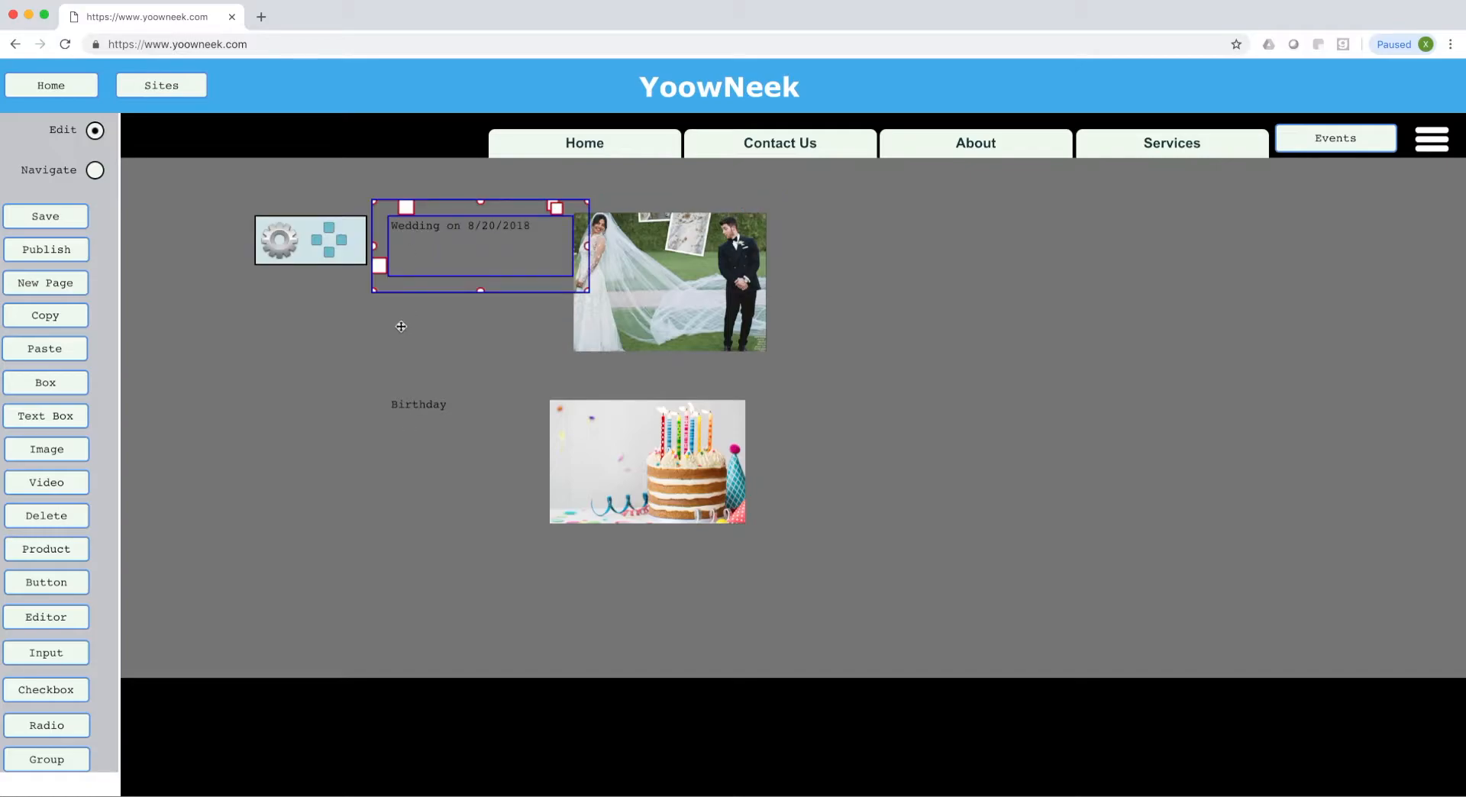
click(626, 276)
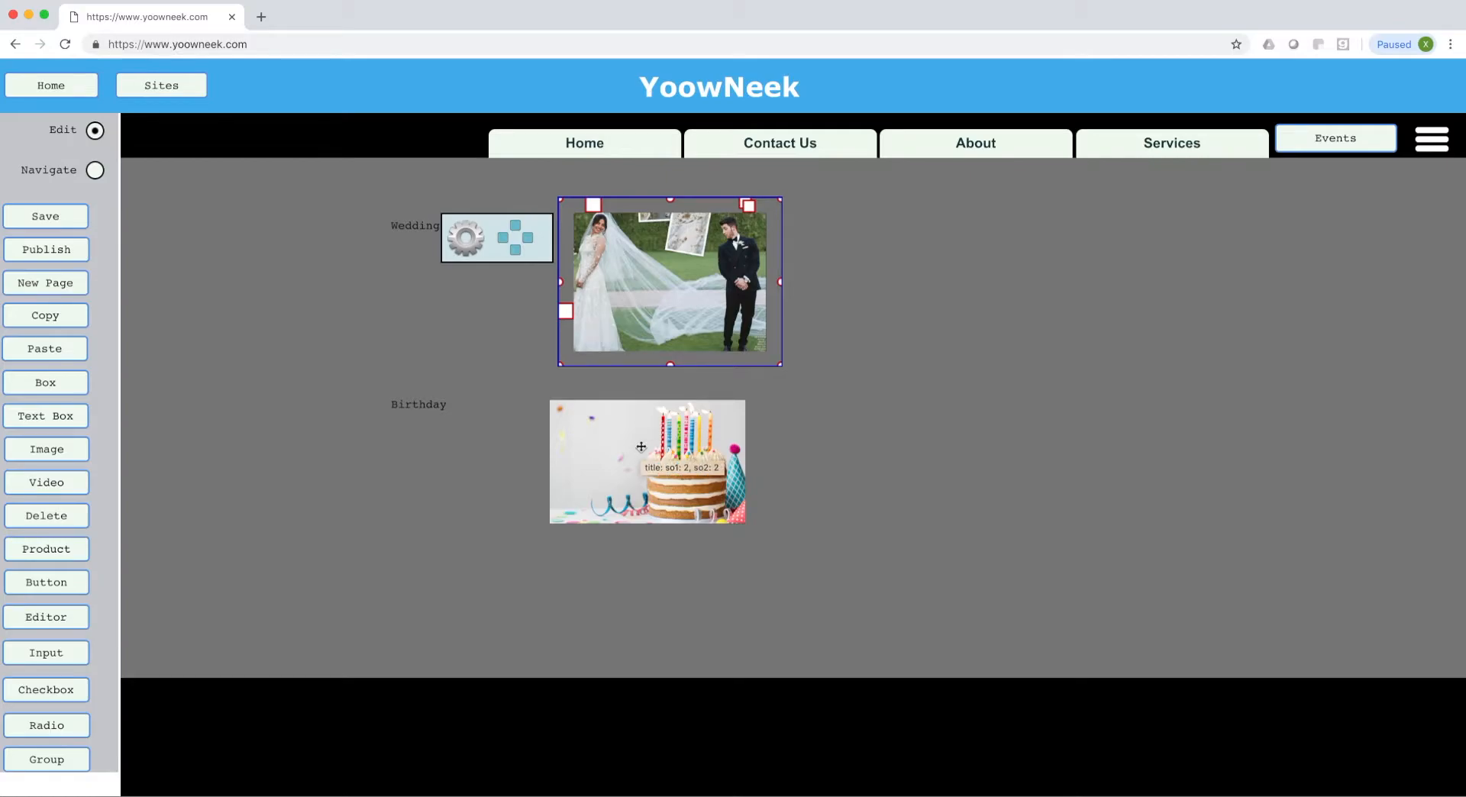
click(641, 446)
click(494, 427)
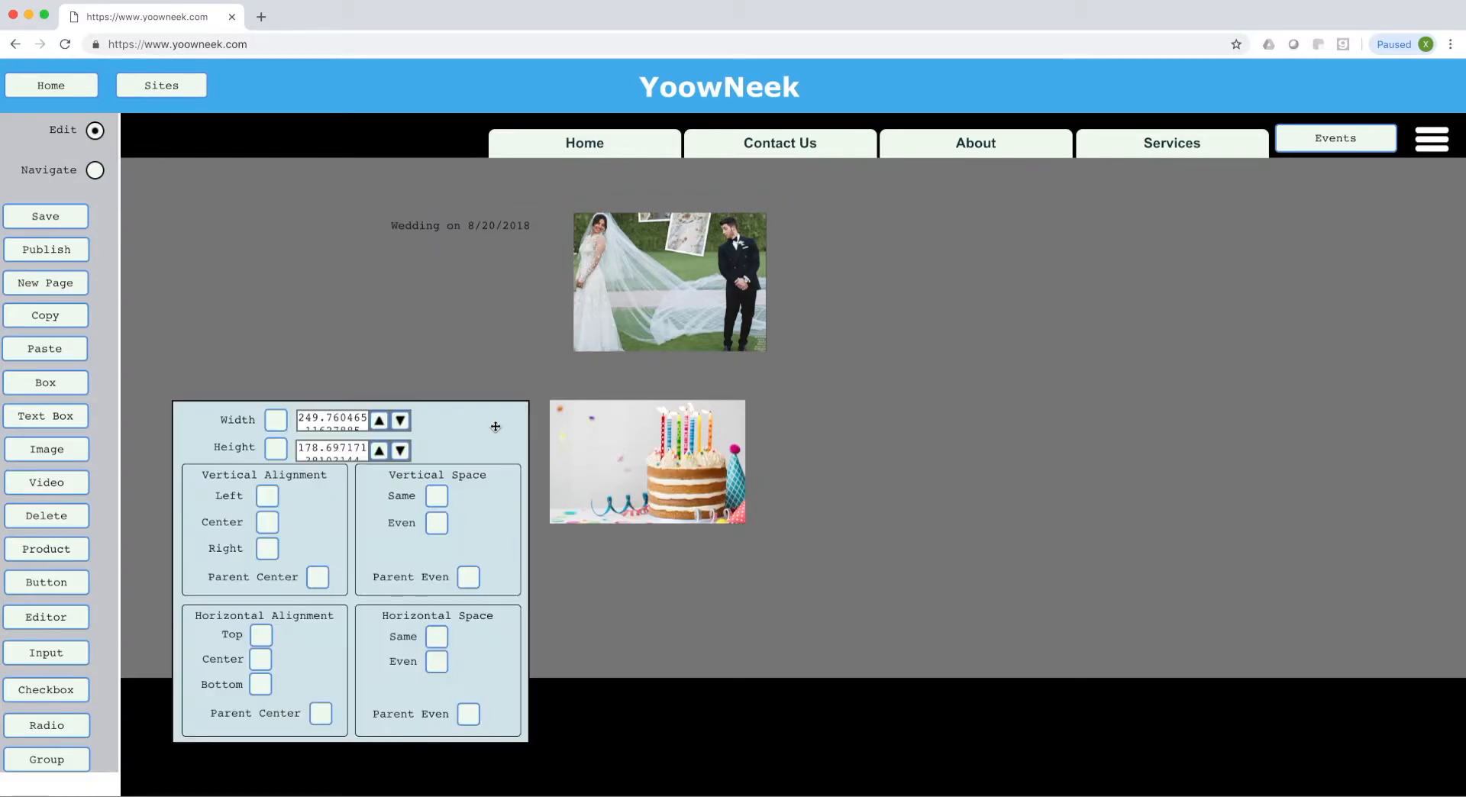
click(267, 497)
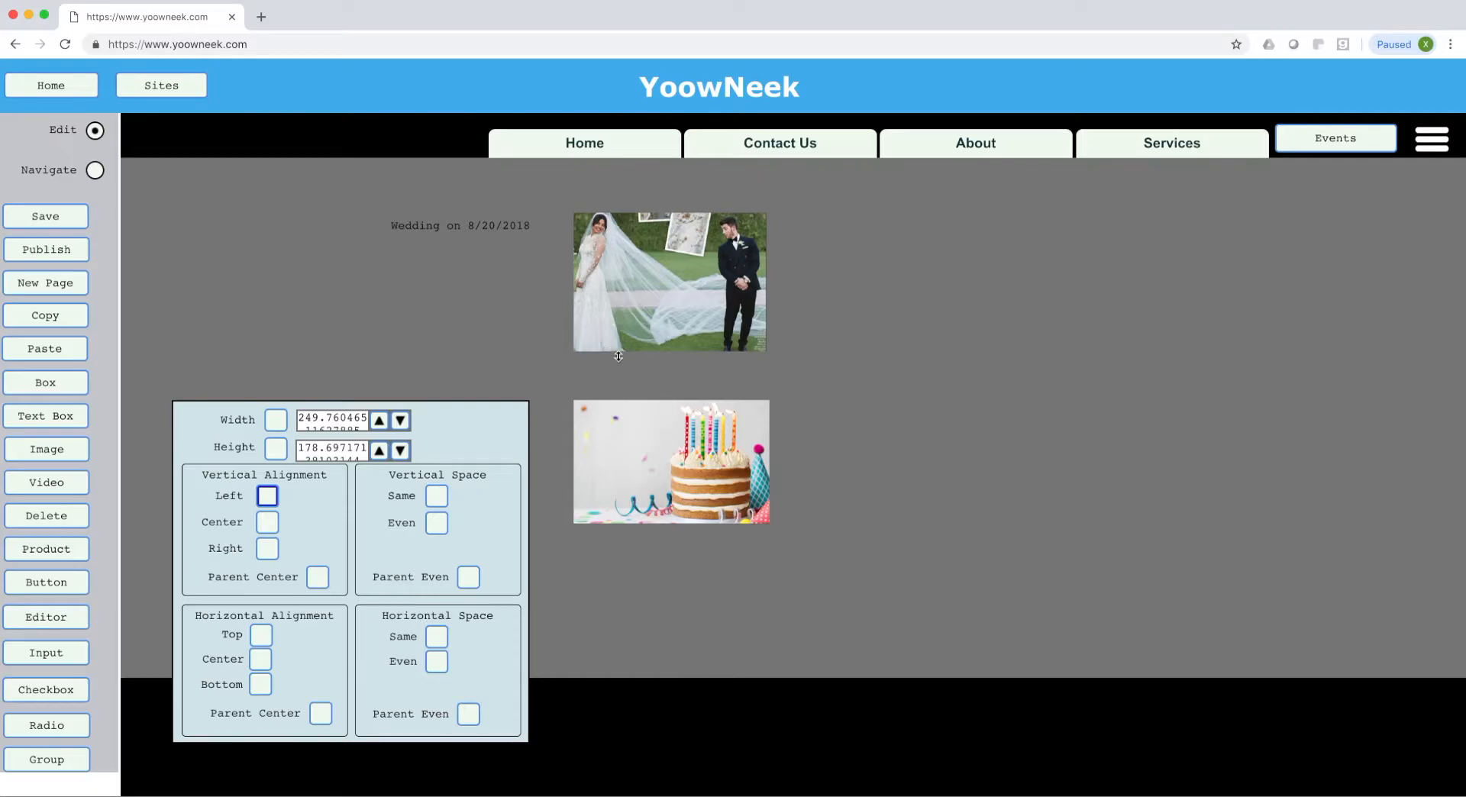
click(273, 418)
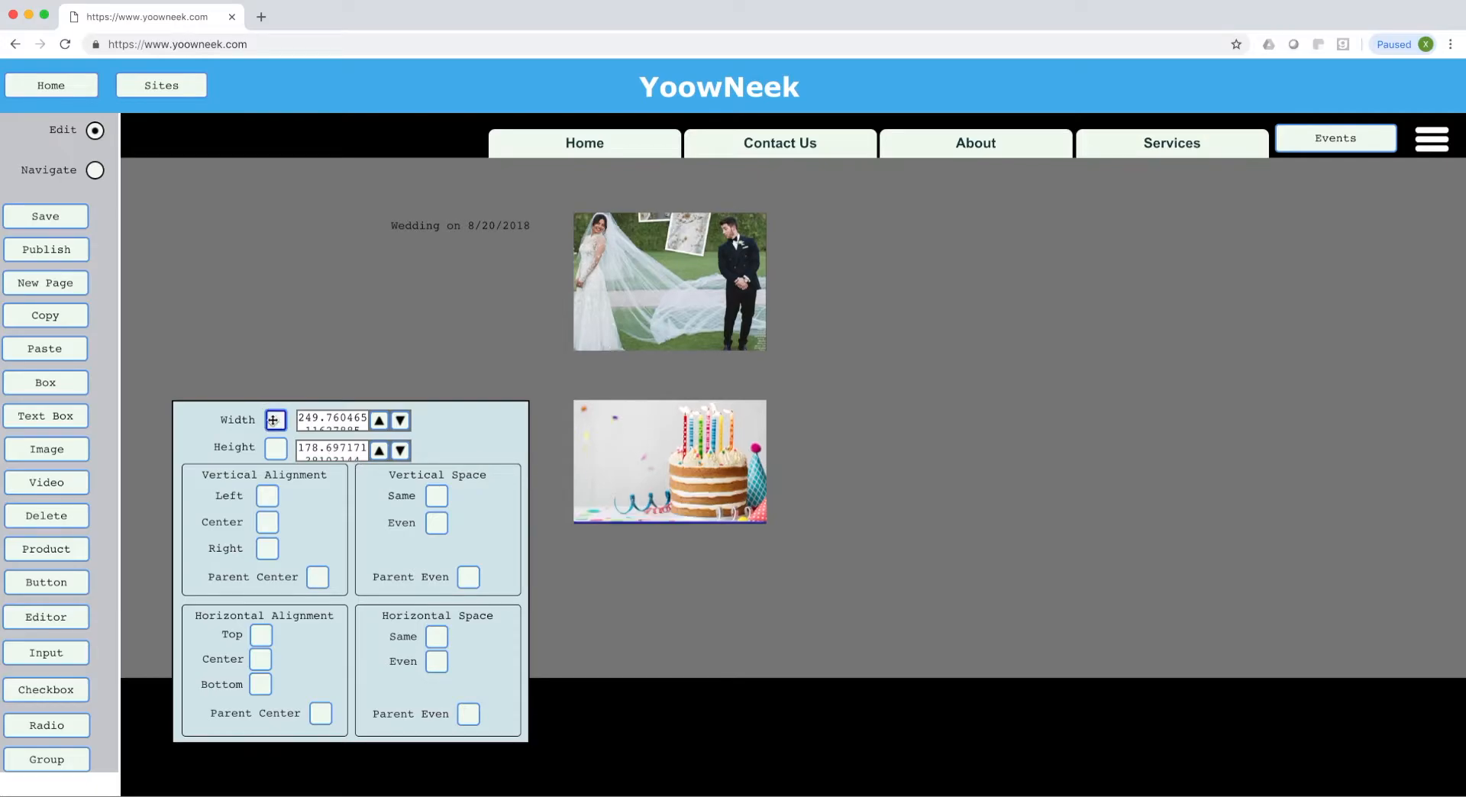
click(273, 448)
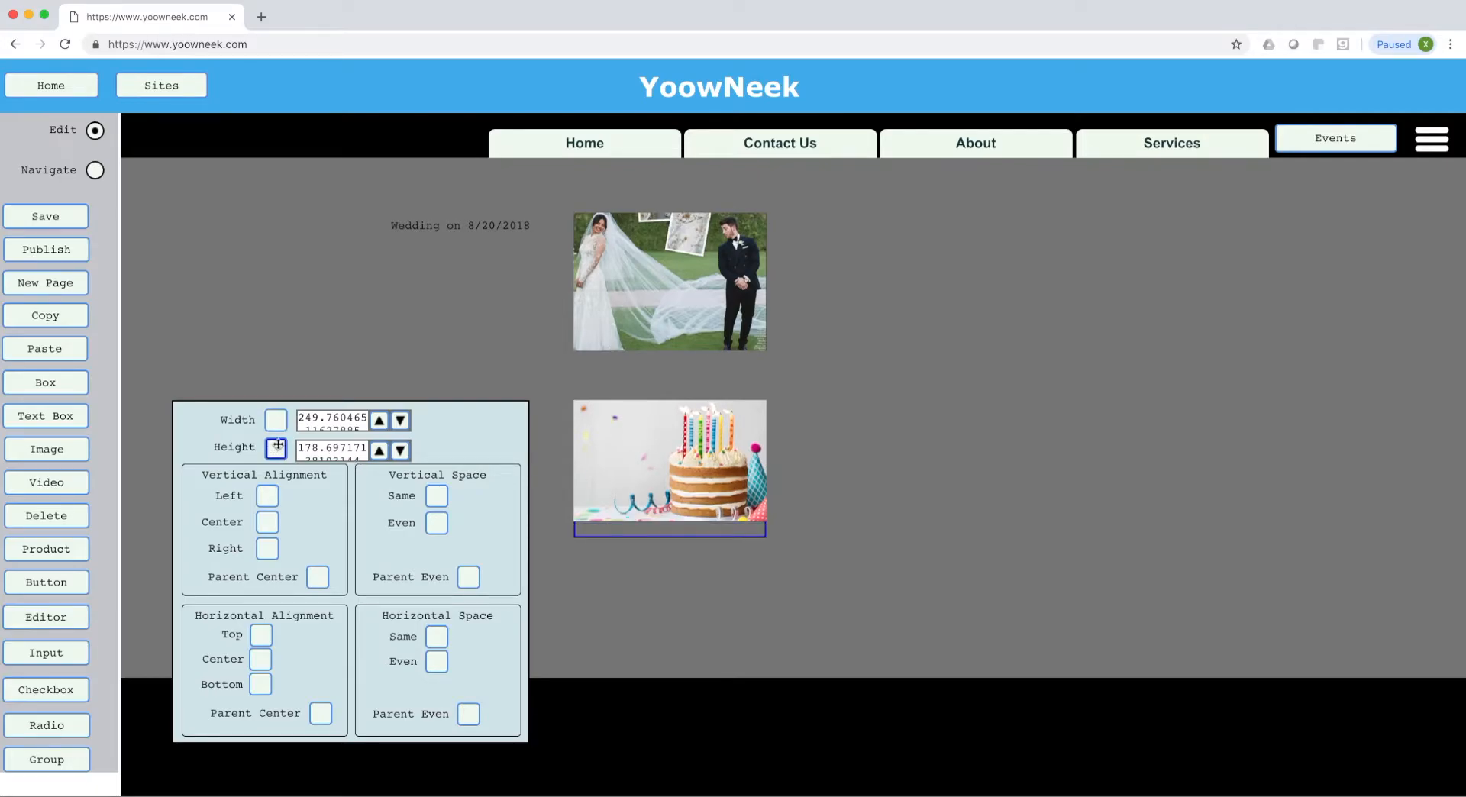
Resize the birthday cake image from its lower corner so it is slightly wider than the wedding image.
click(667, 309)
click(685, 487)
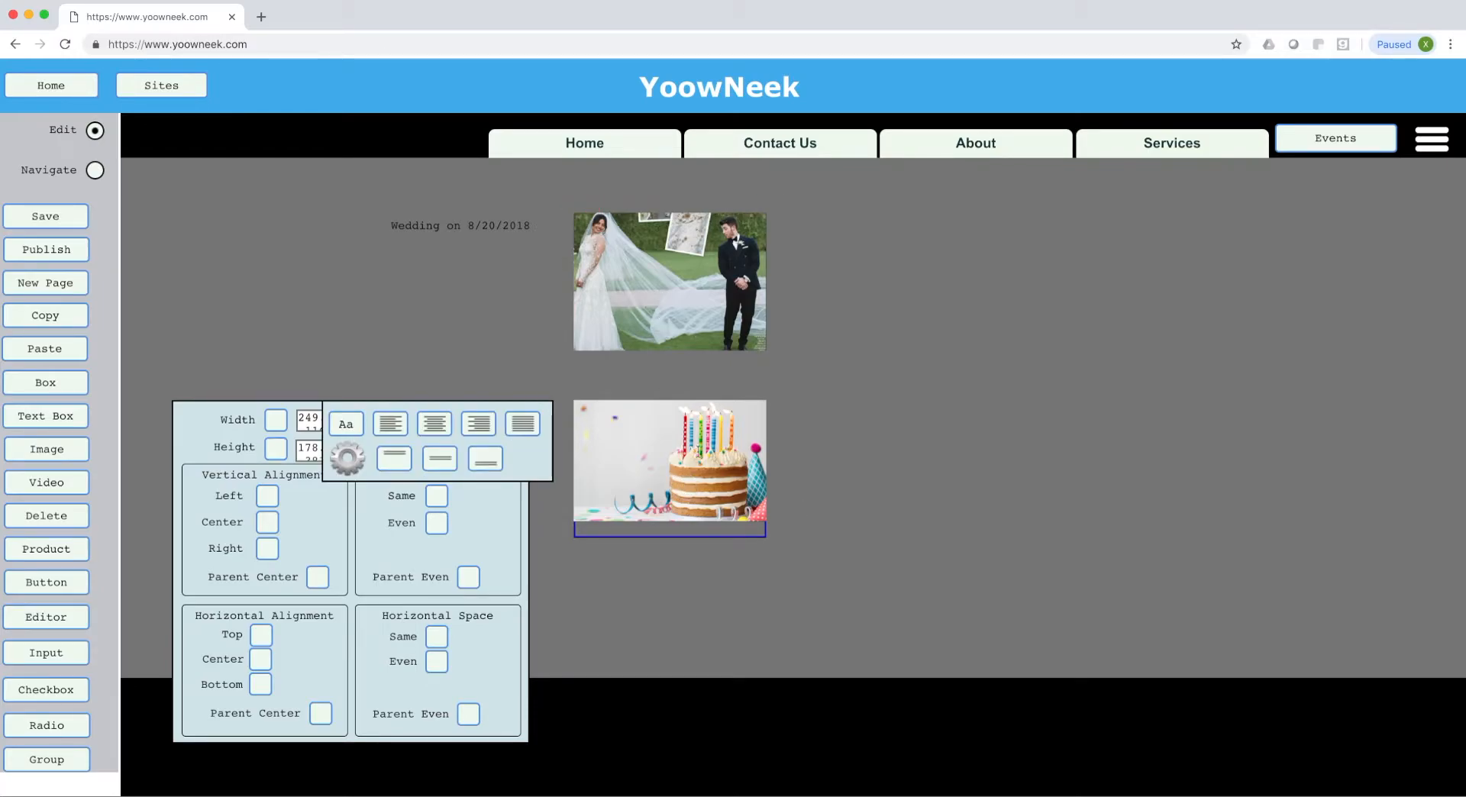
click(470, 238)
click(682, 418)
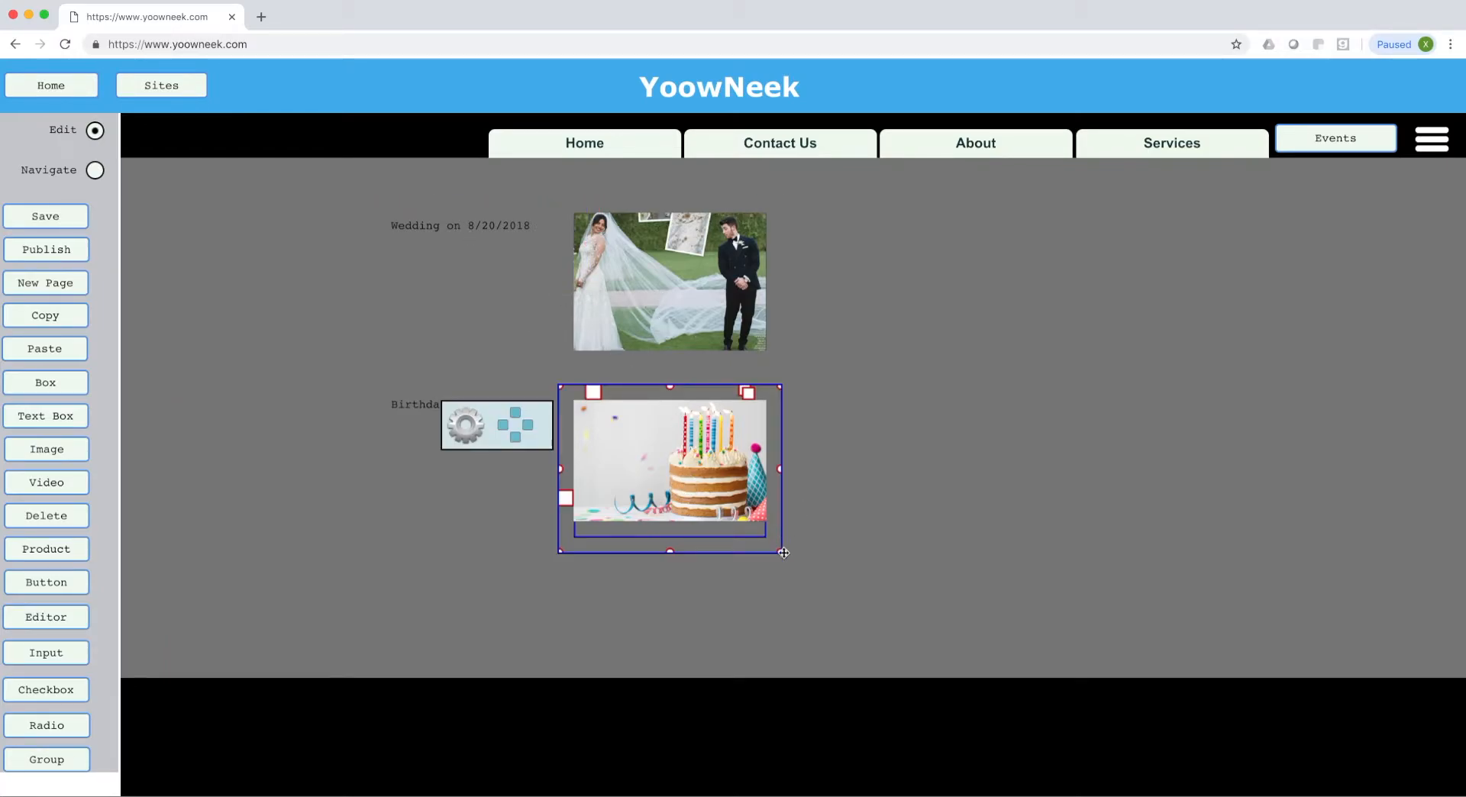
drag(783, 554, 771, 548)
click(666, 259)
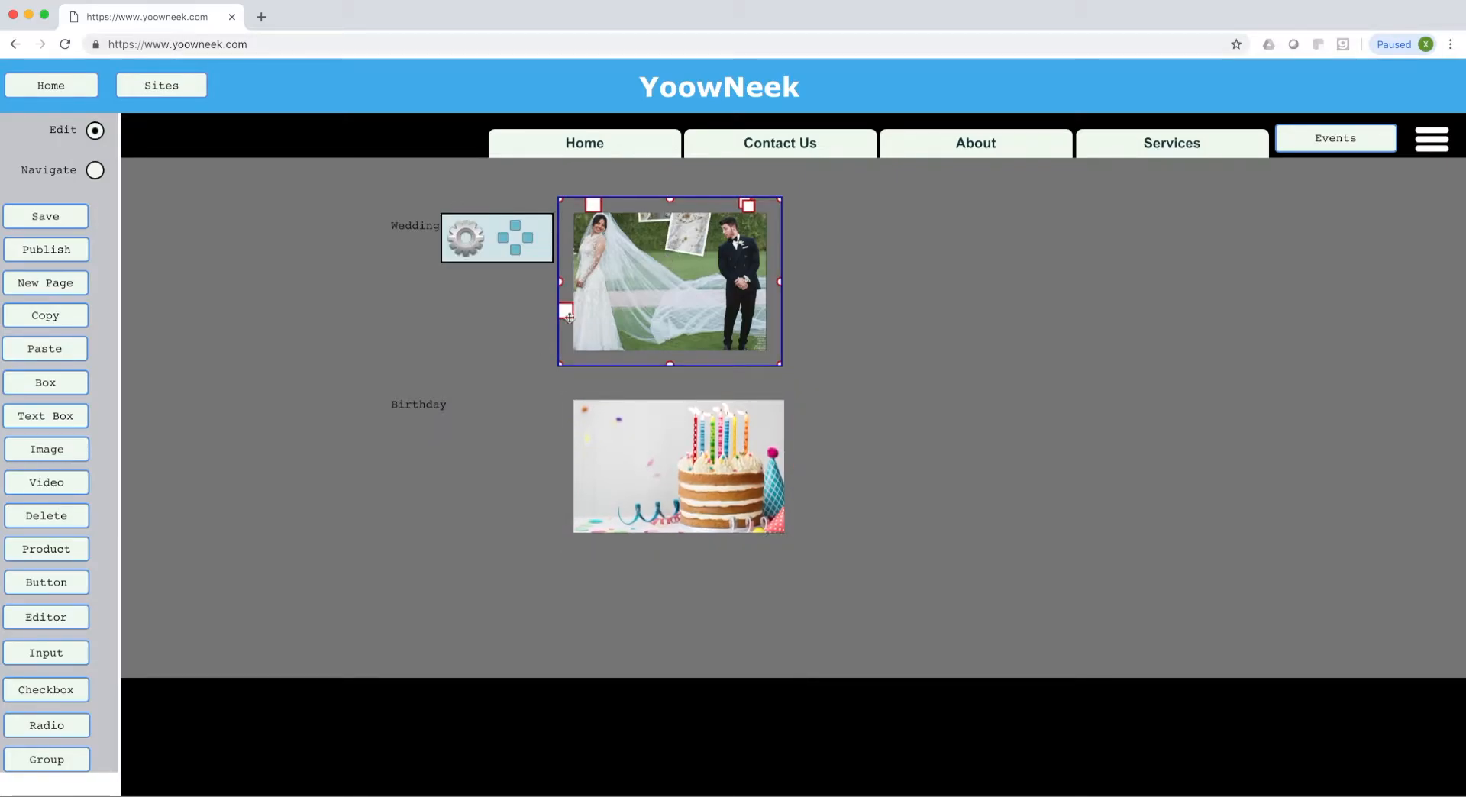
click(440, 402)
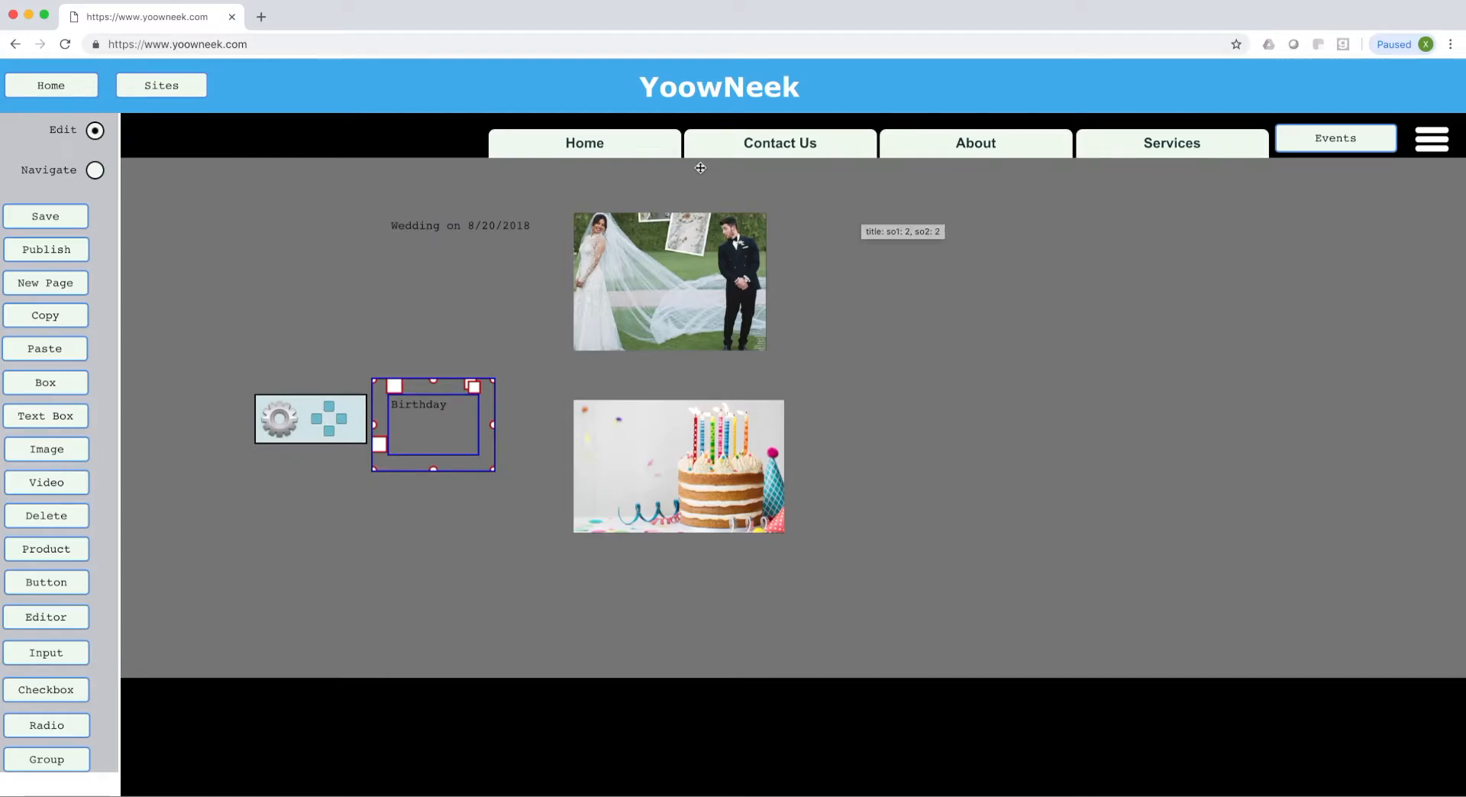
Check the Contact Us, About, Services and Events pages through their header buttons in navigate mode.
click(95, 171)
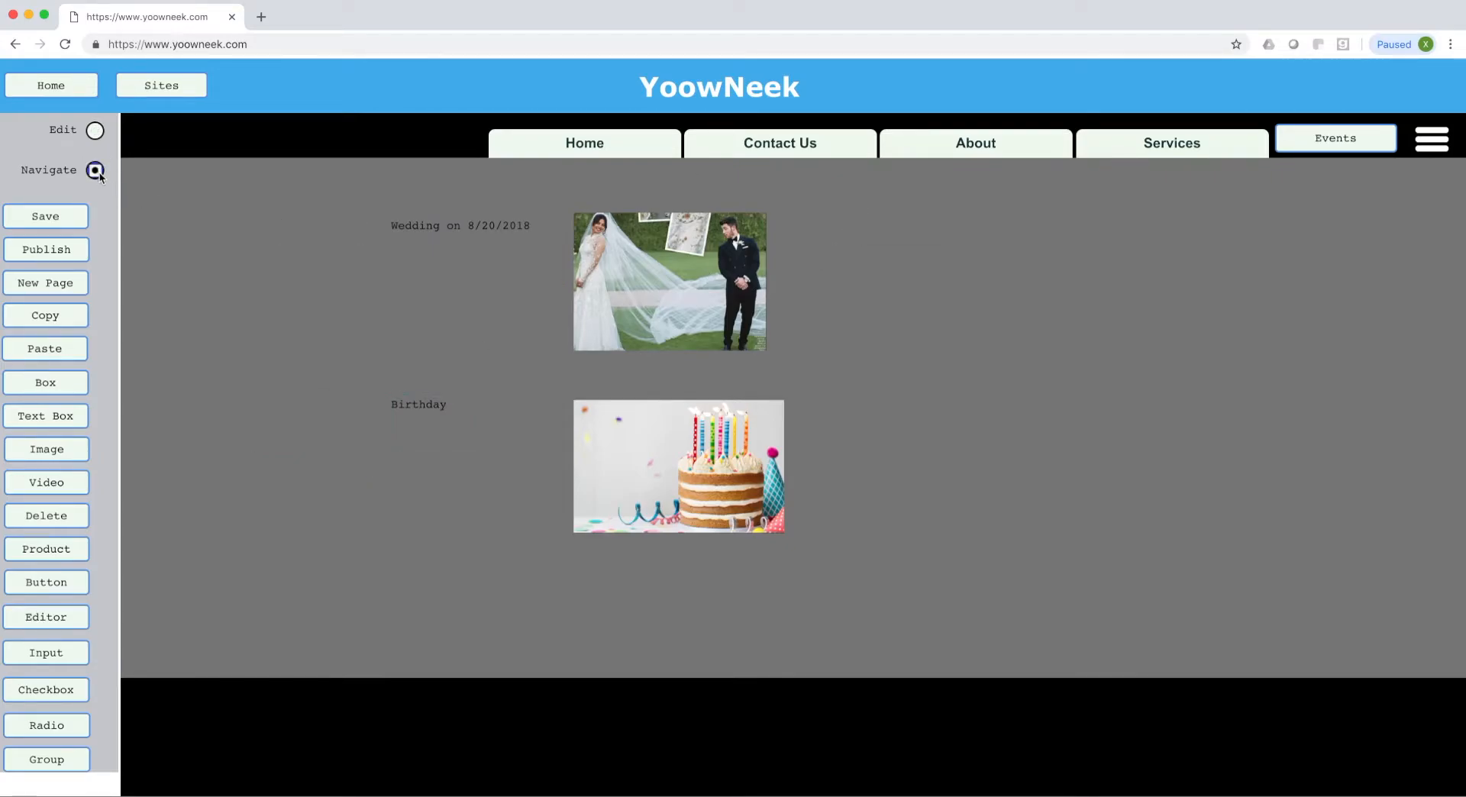
click(799, 145)
click(996, 152)
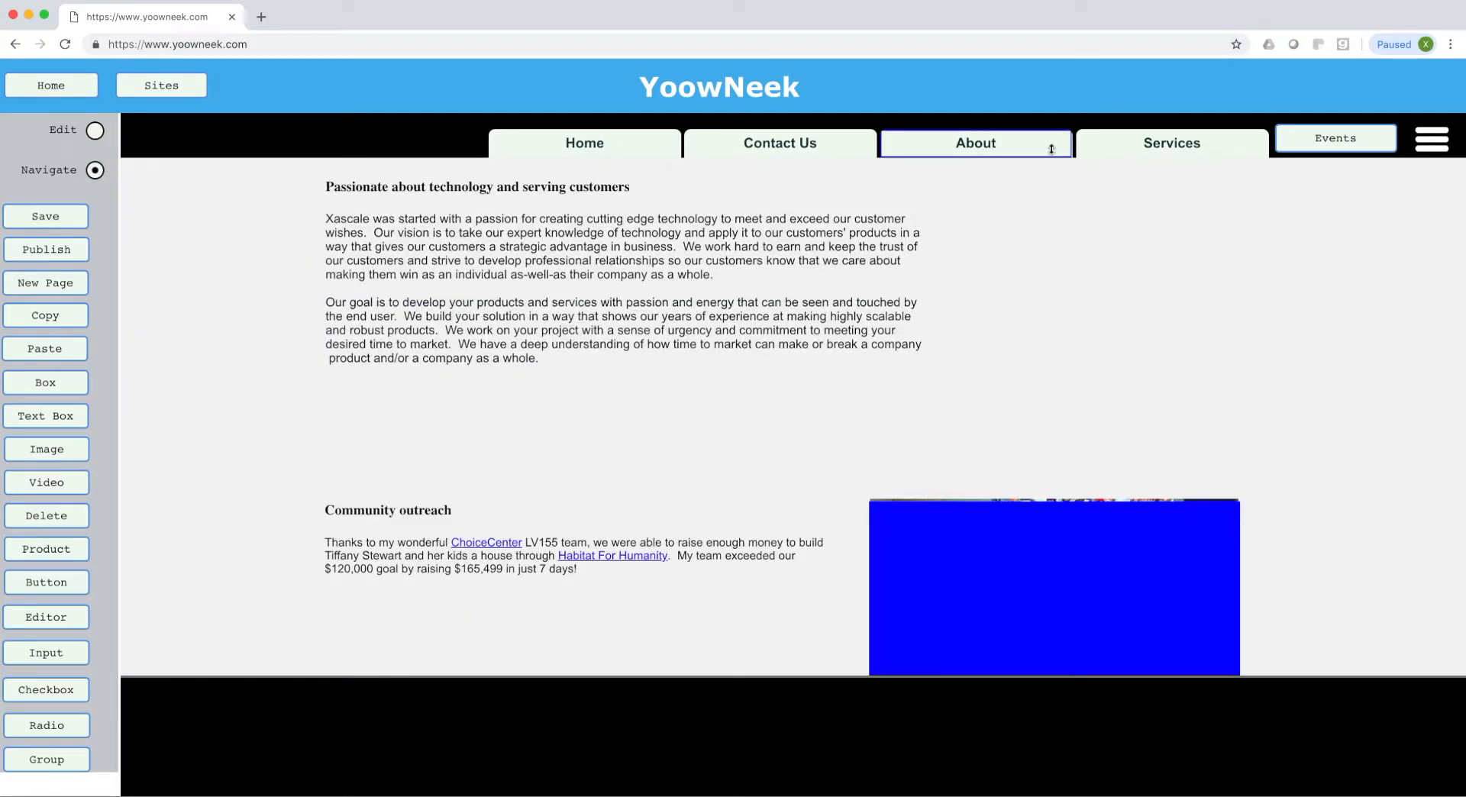
click(1135, 151)
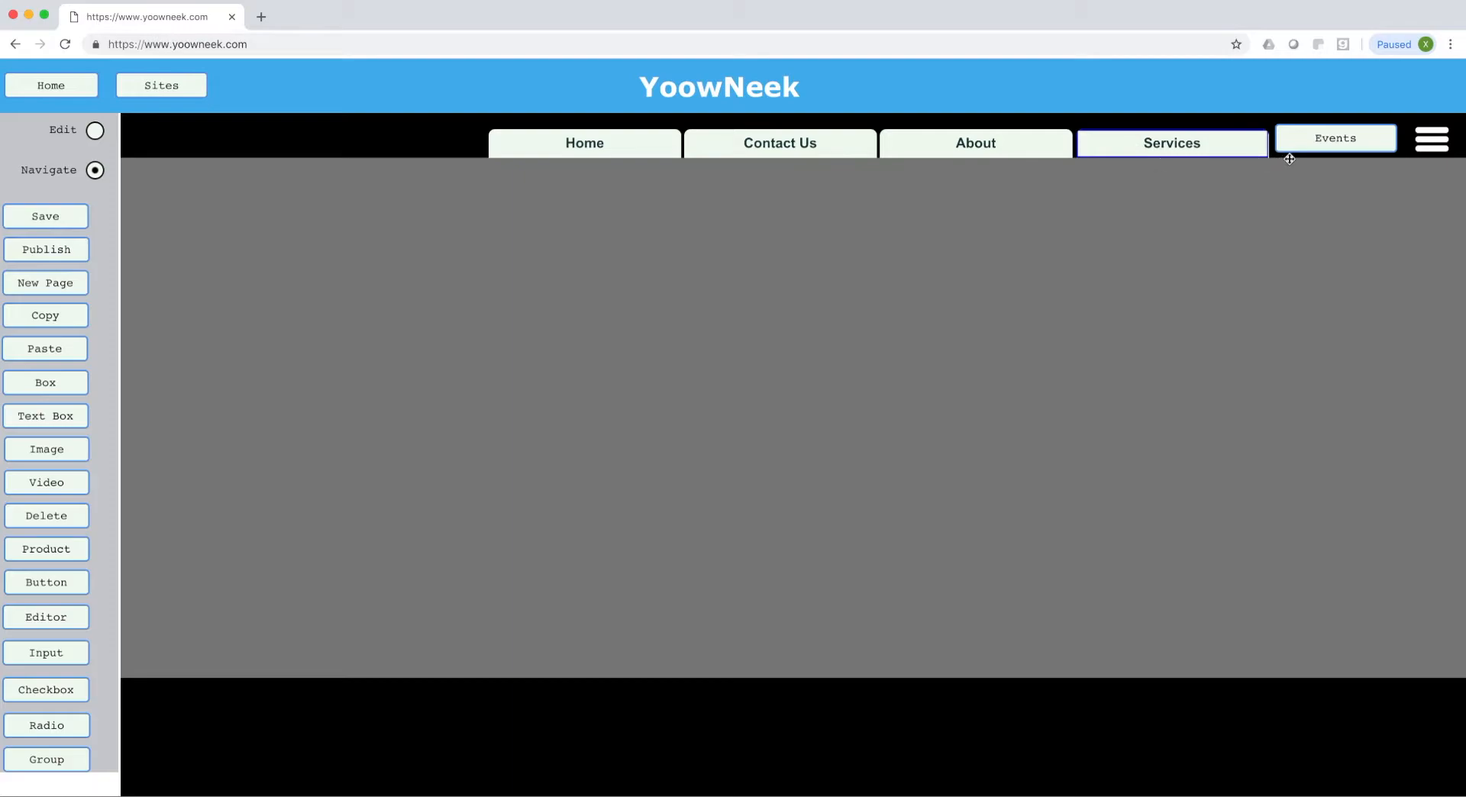
click(1319, 139)
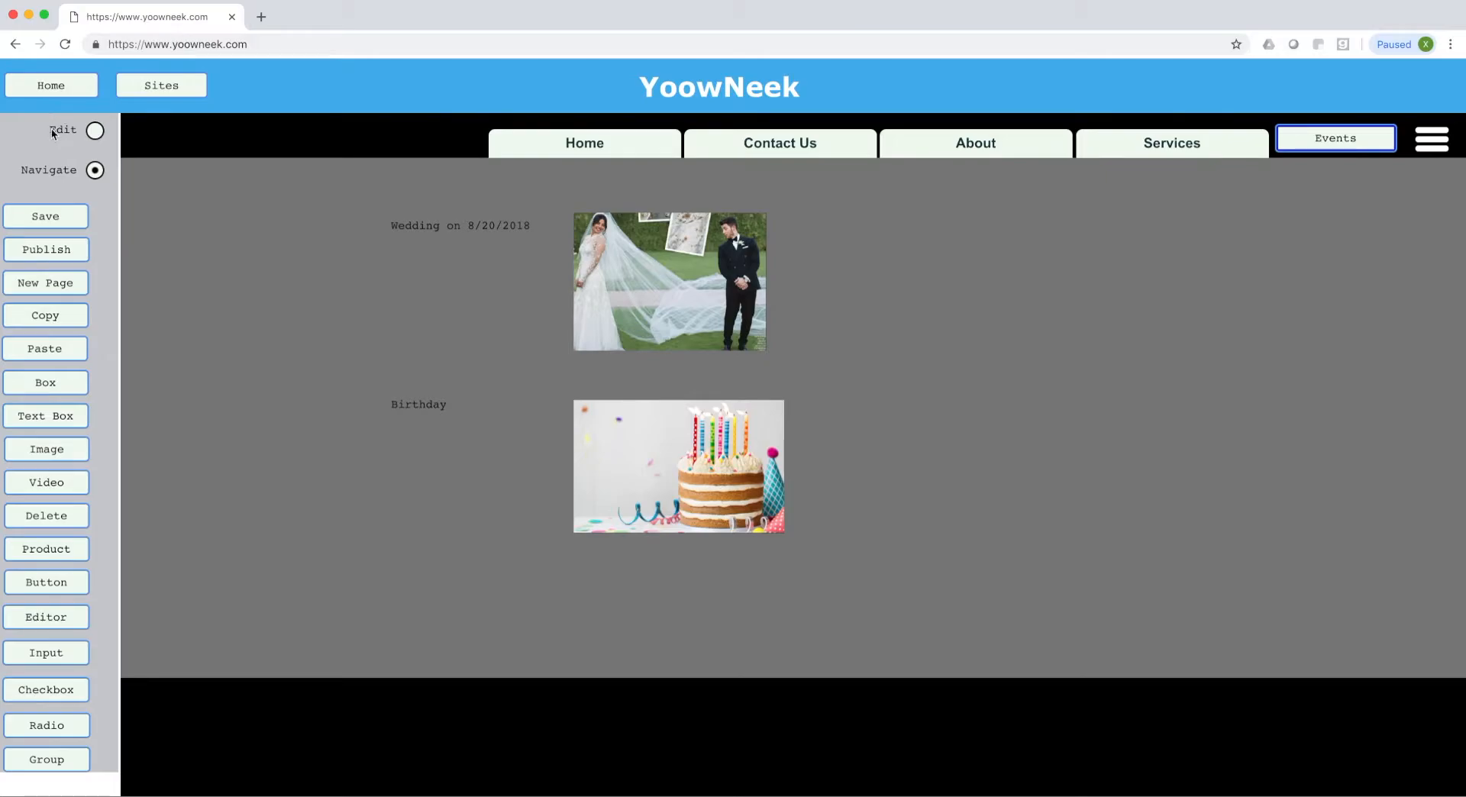
Return to edit mode, add a box to the Events page and enlarge it in the empty area right of the two images.
click(95, 132)
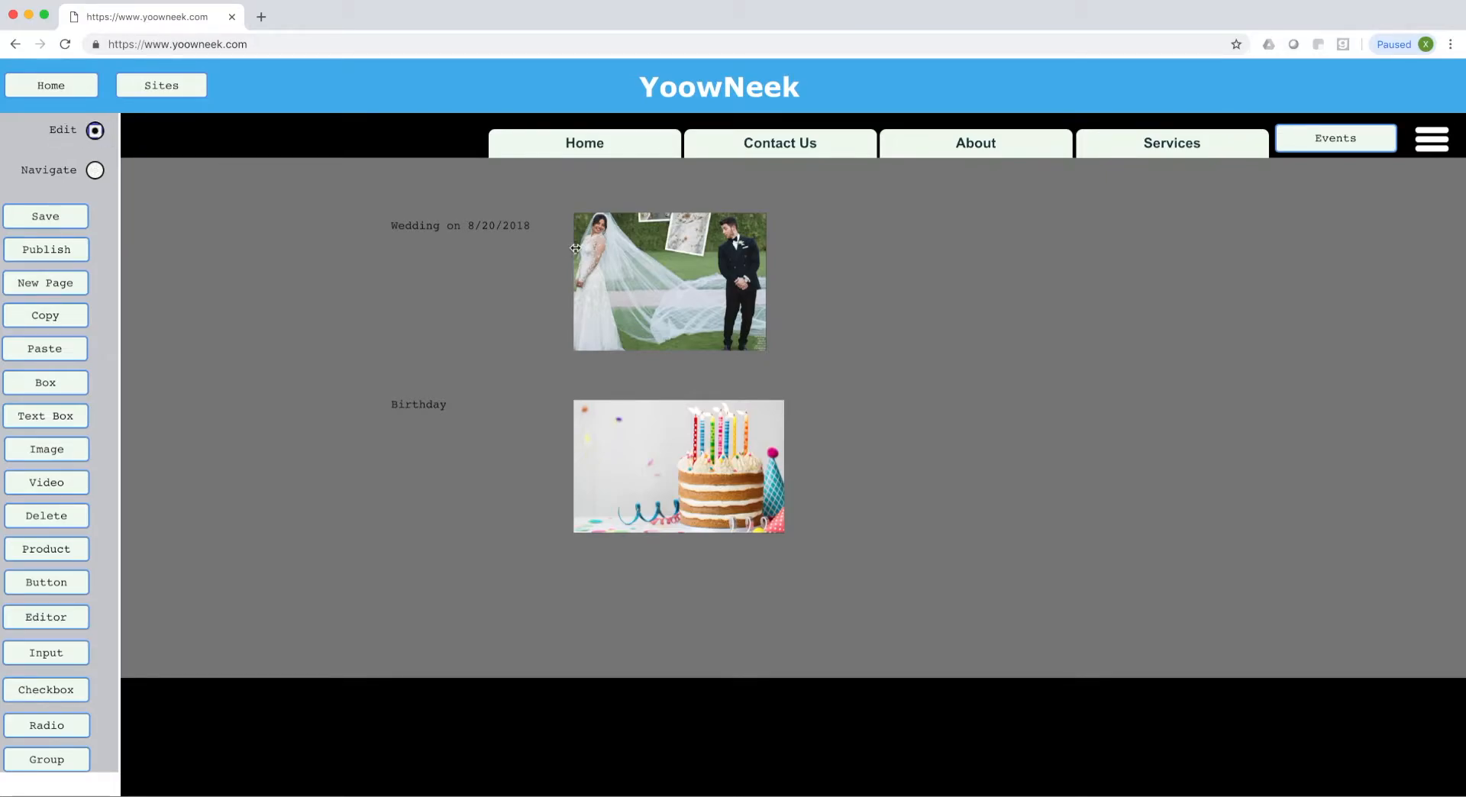
click(984, 318)
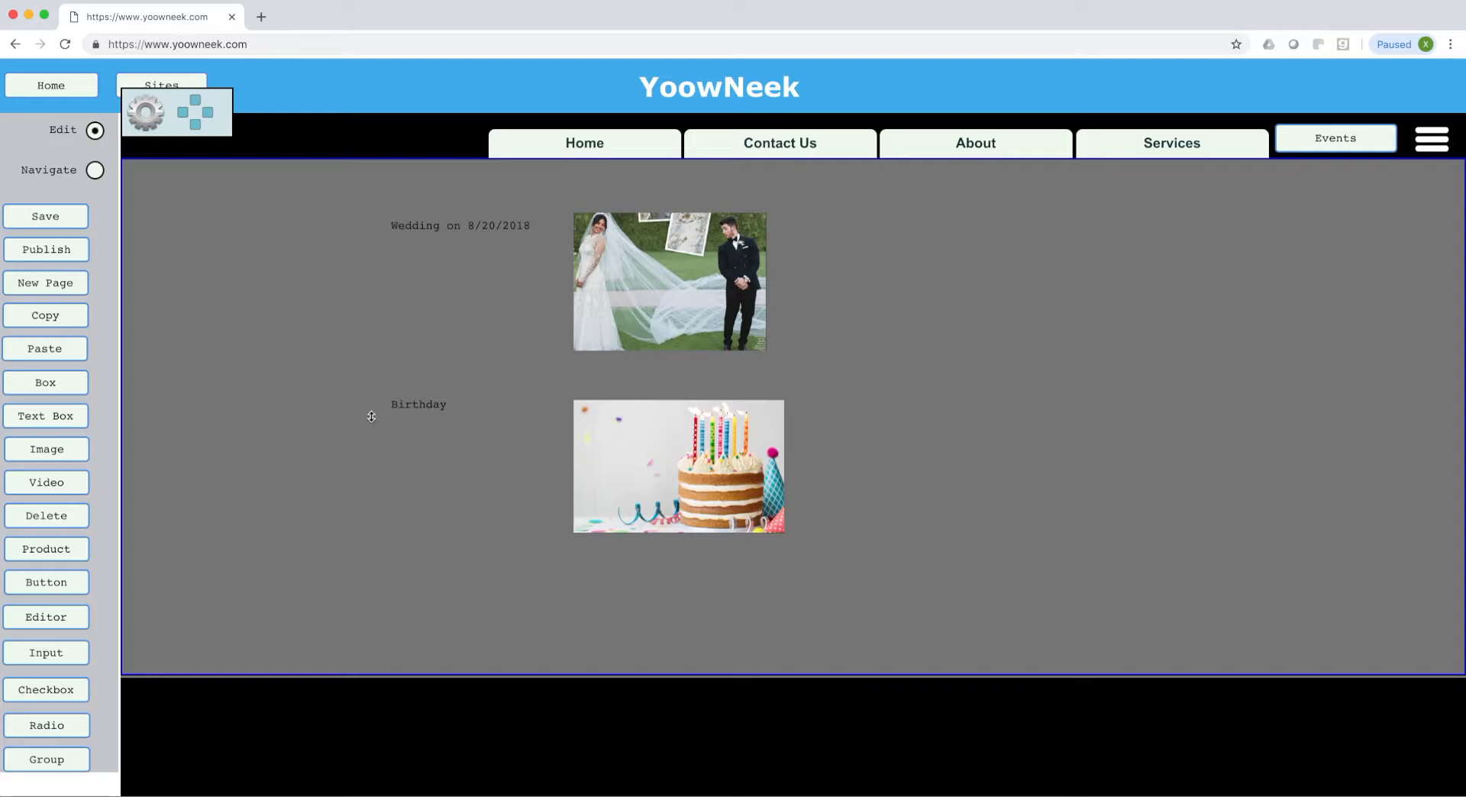
click(63, 385)
click(159, 198)
drag(158, 198, 1244, 594)
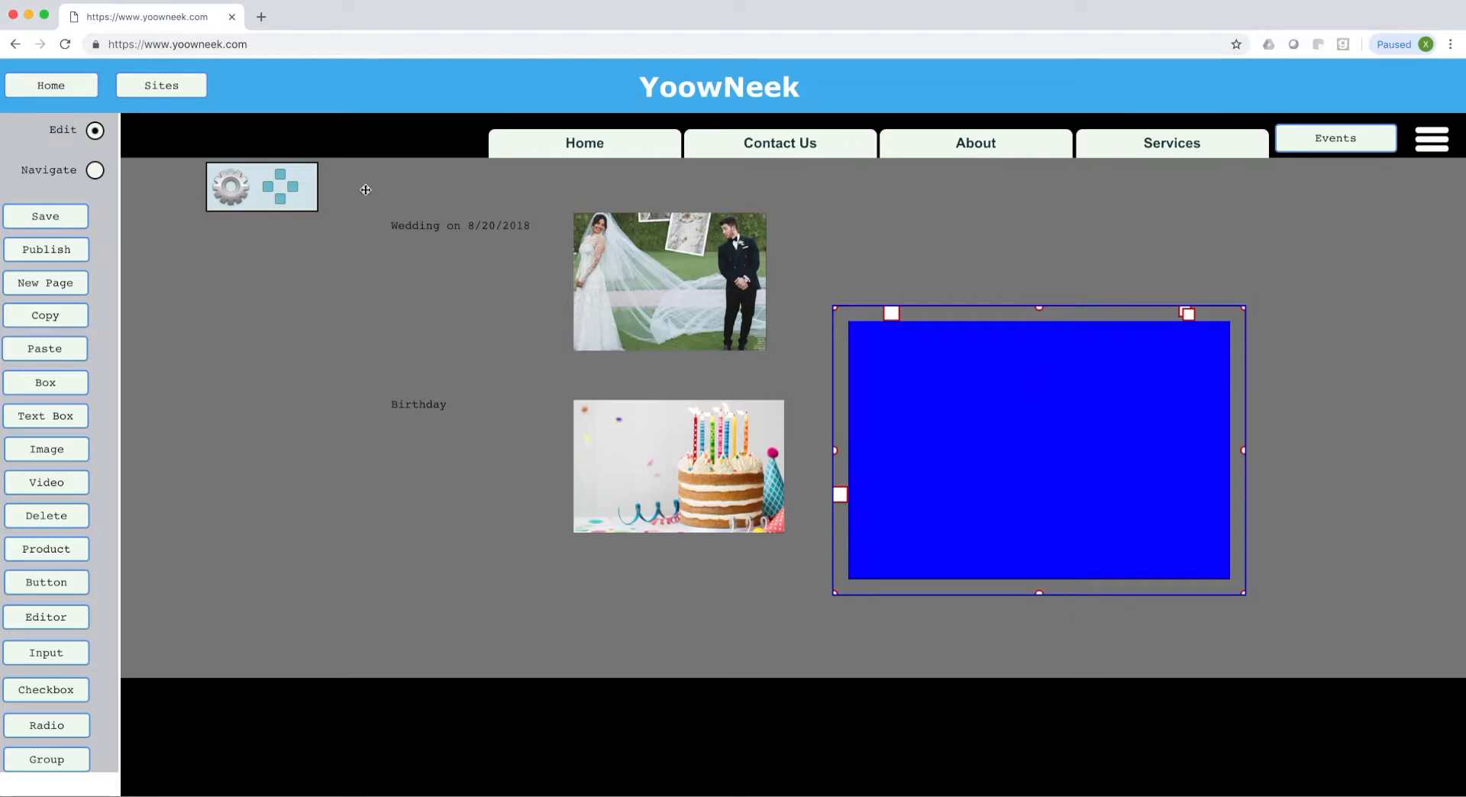
Change the blue box's background color to a pale pink with RGB 237, 221, 221 and apply its settings.
click(230, 187)
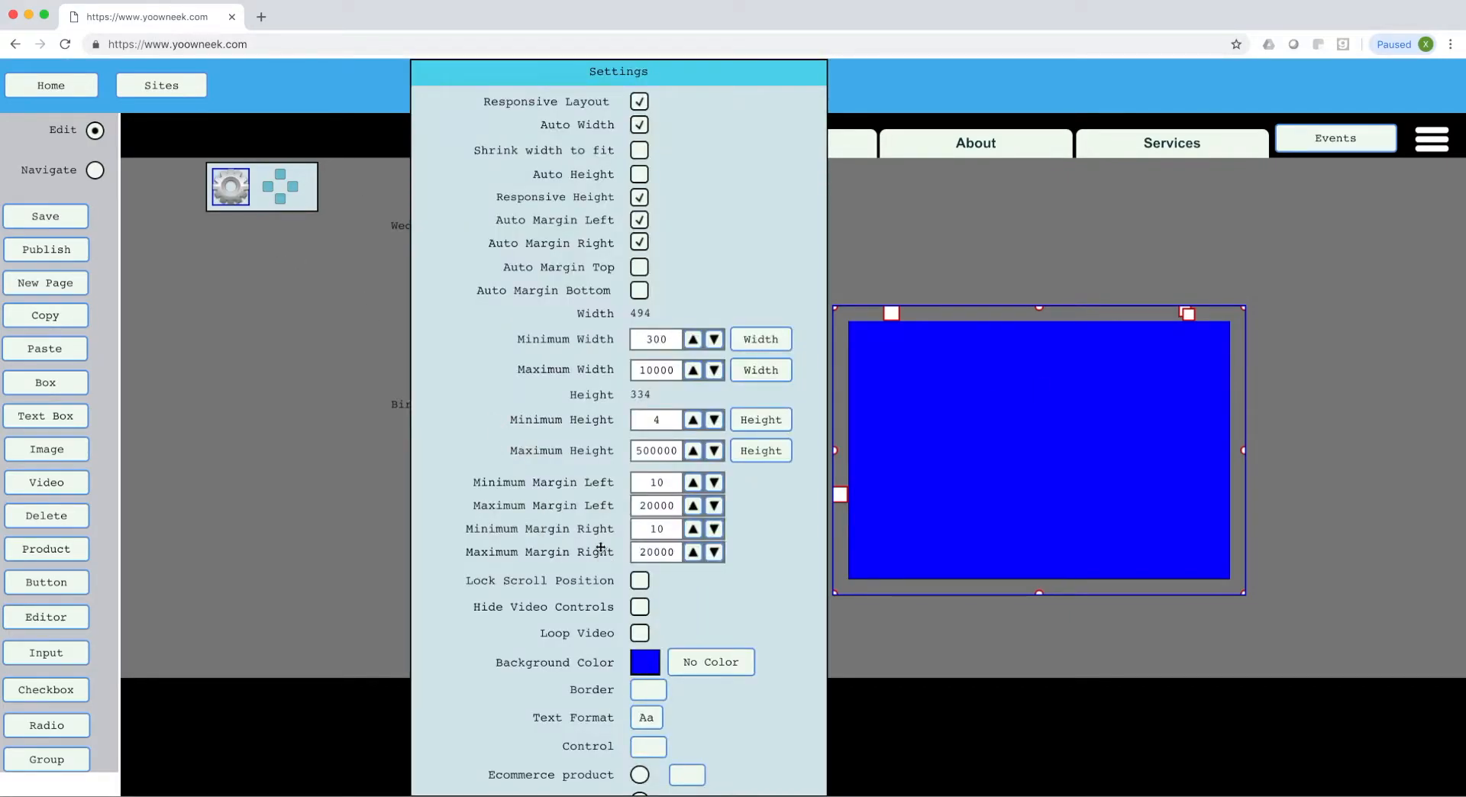
click(645, 667)
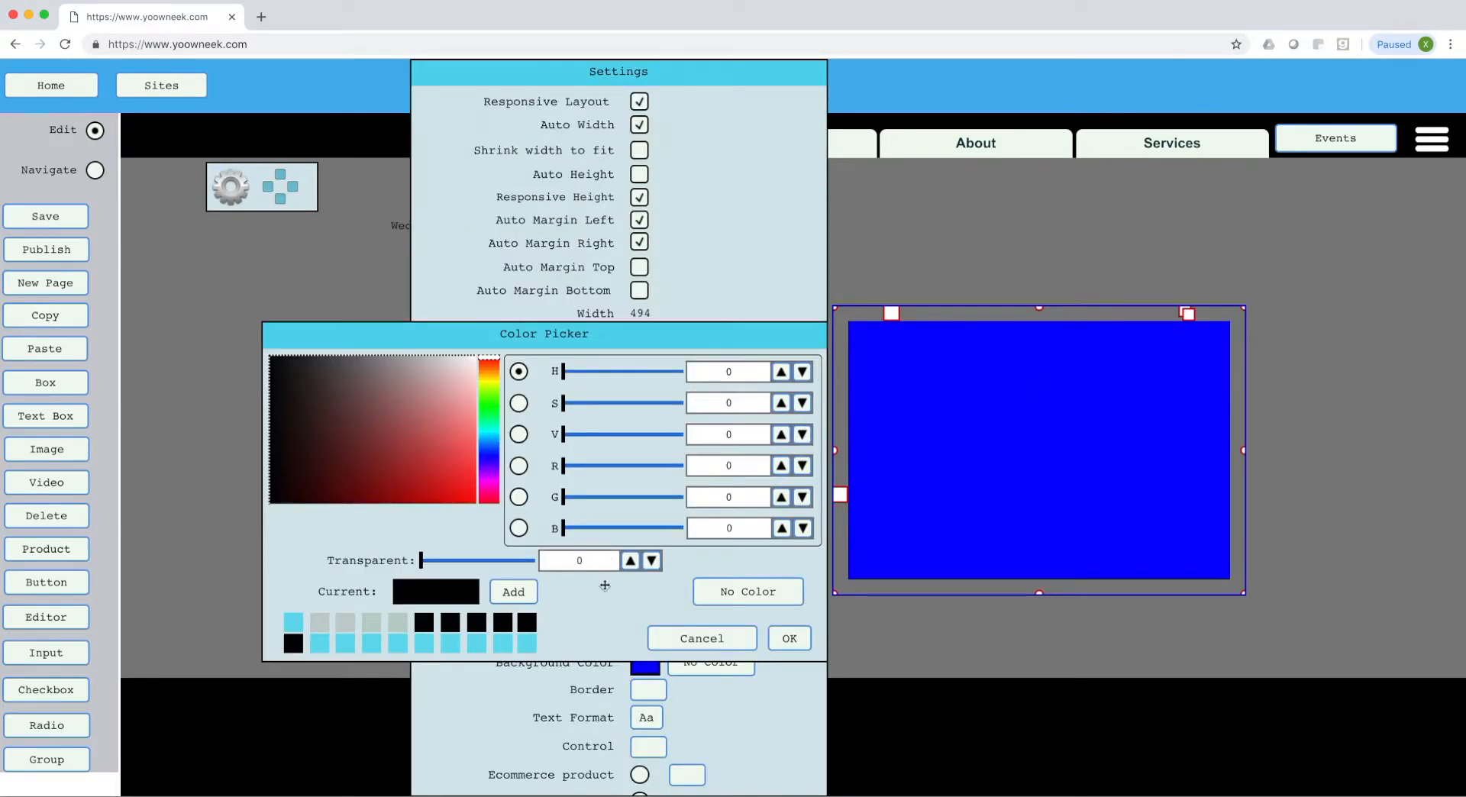
click(456, 365)
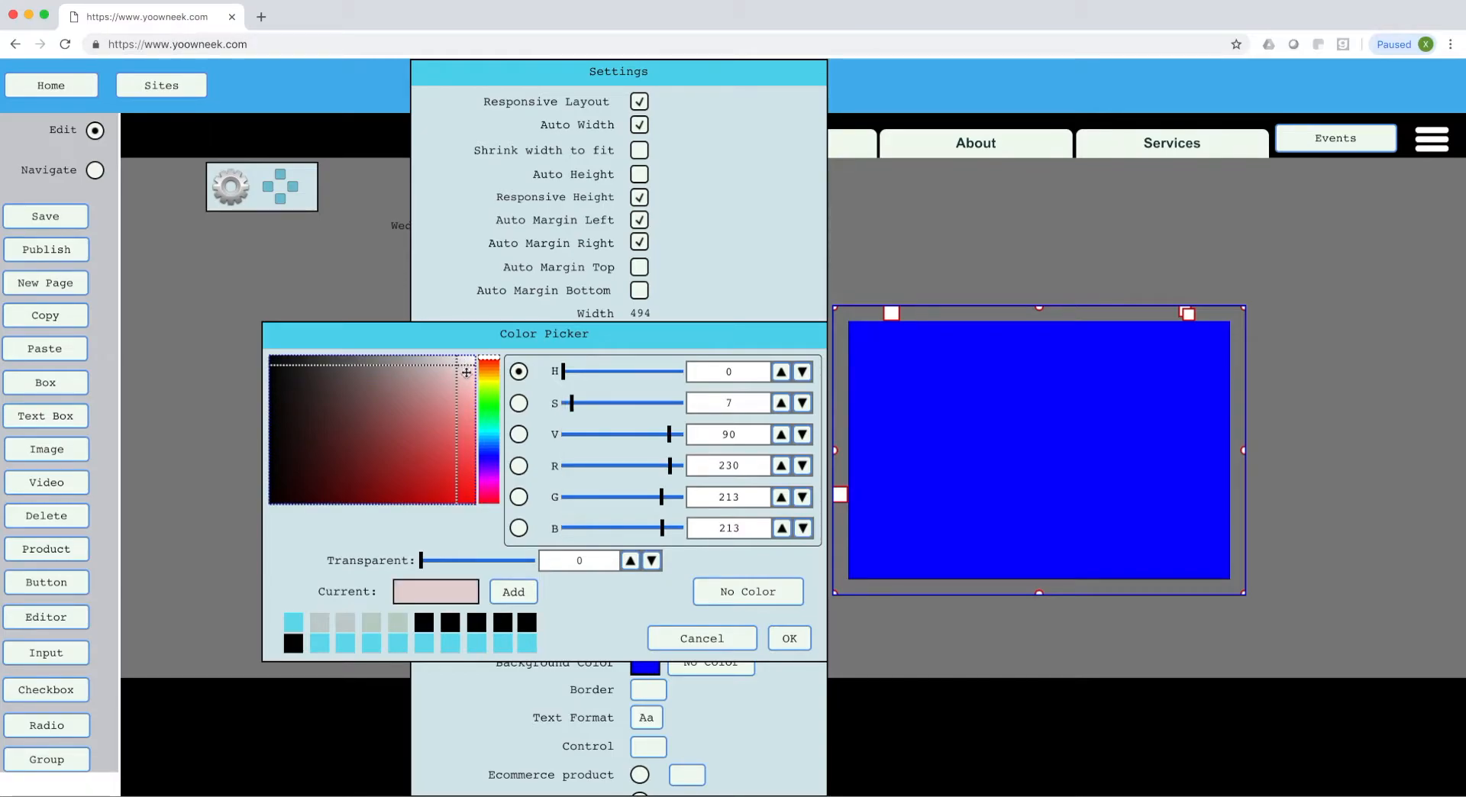
click(463, 366)
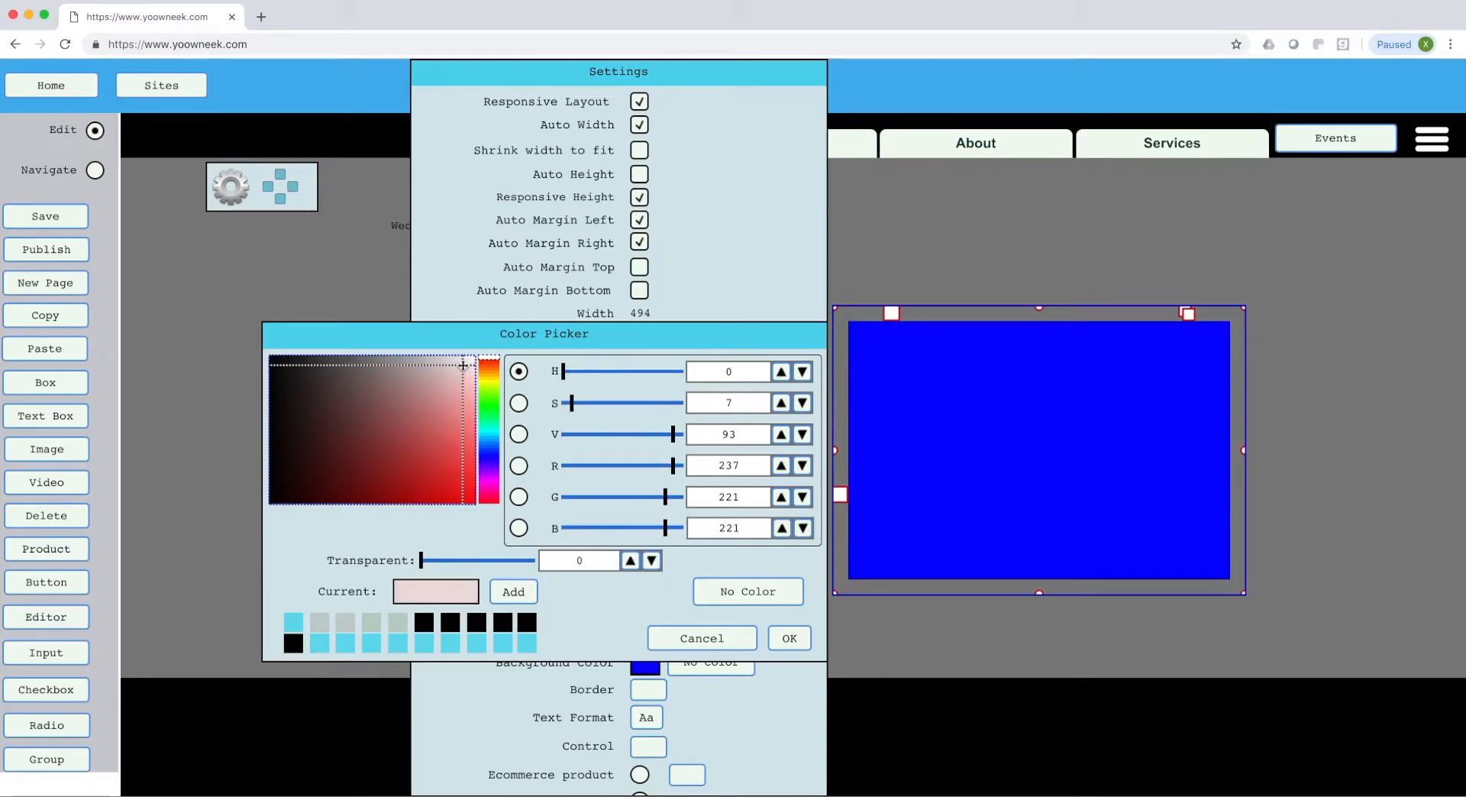
click(807, 649)
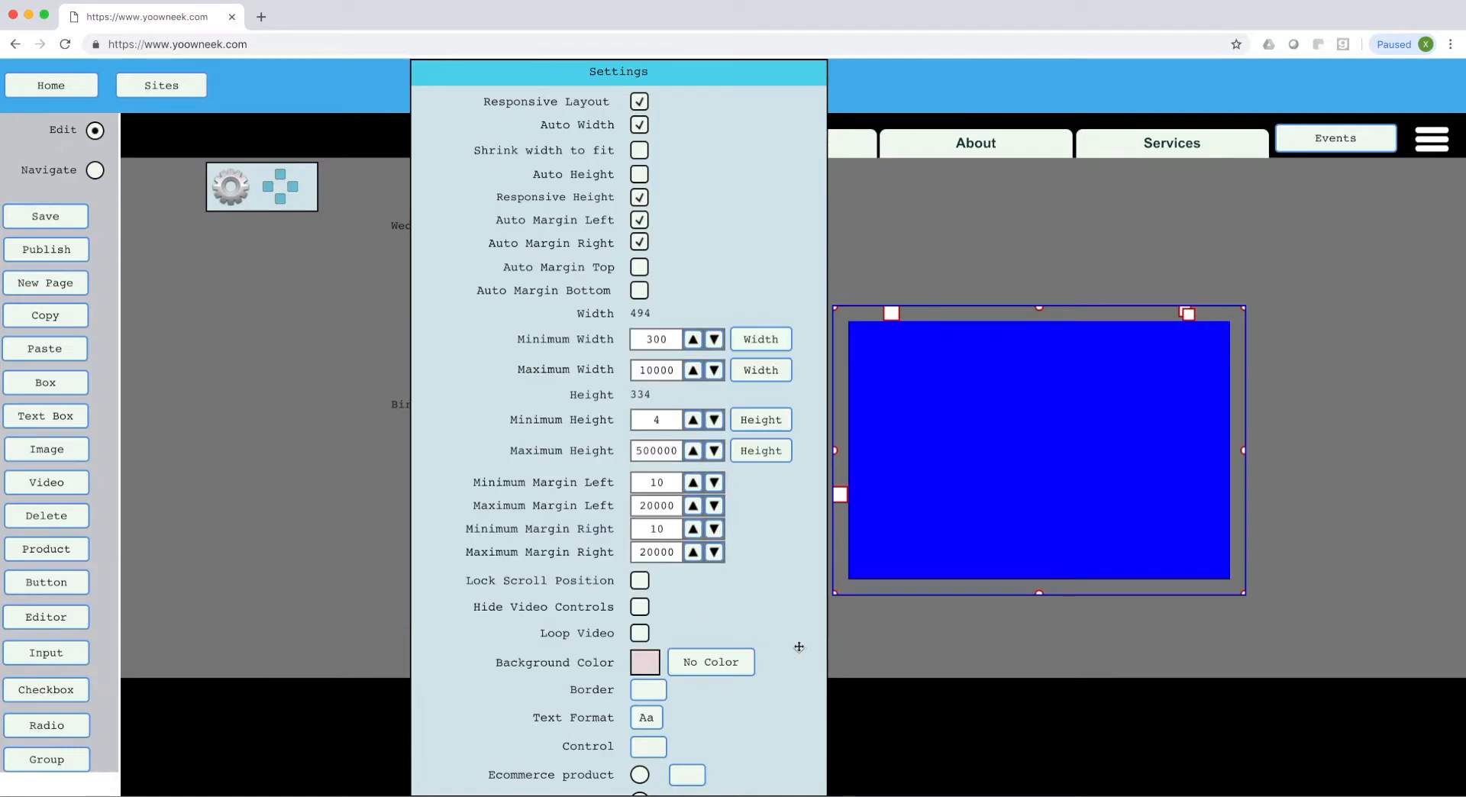
scroll(745, 593, down, 15)
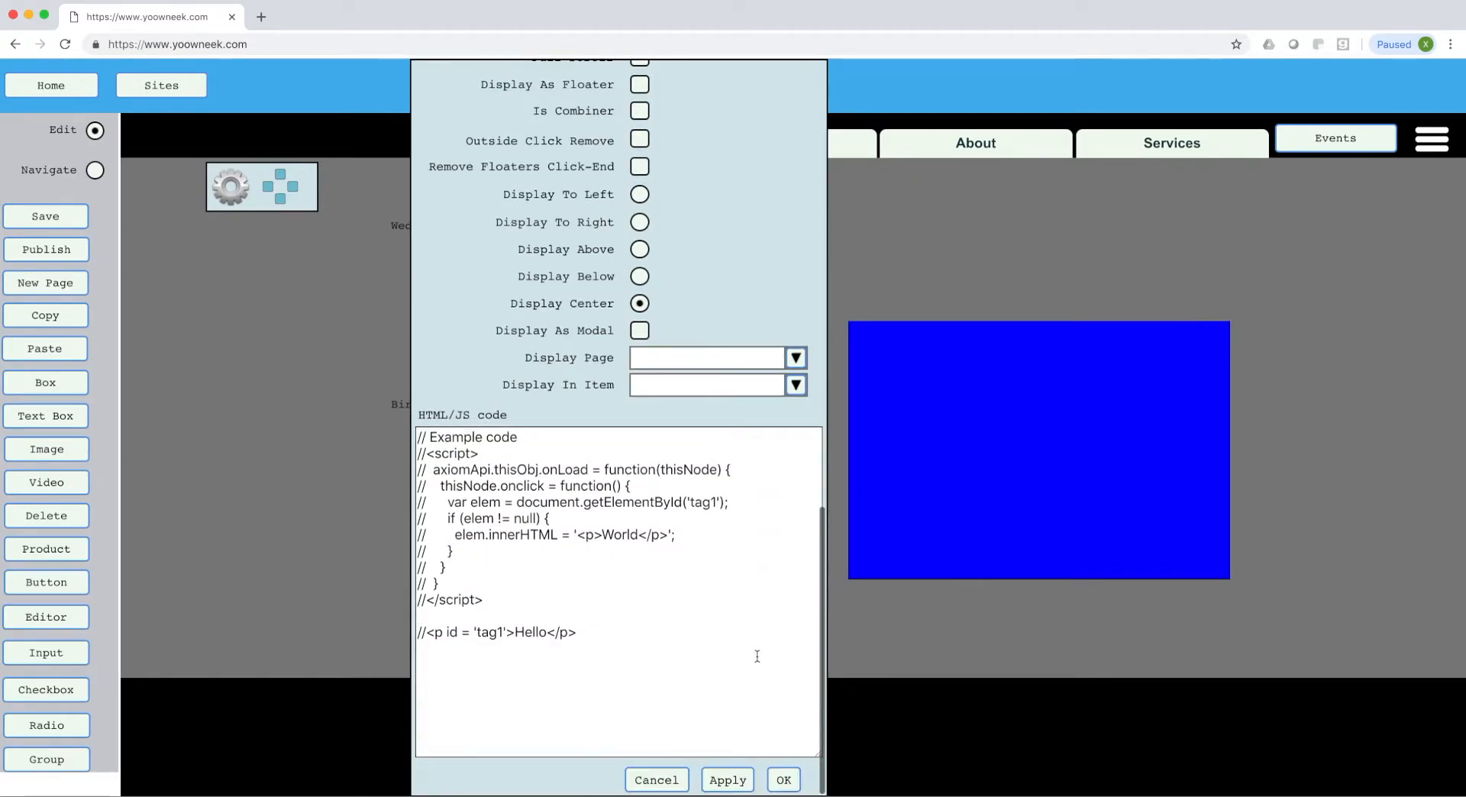
click(783, 779)
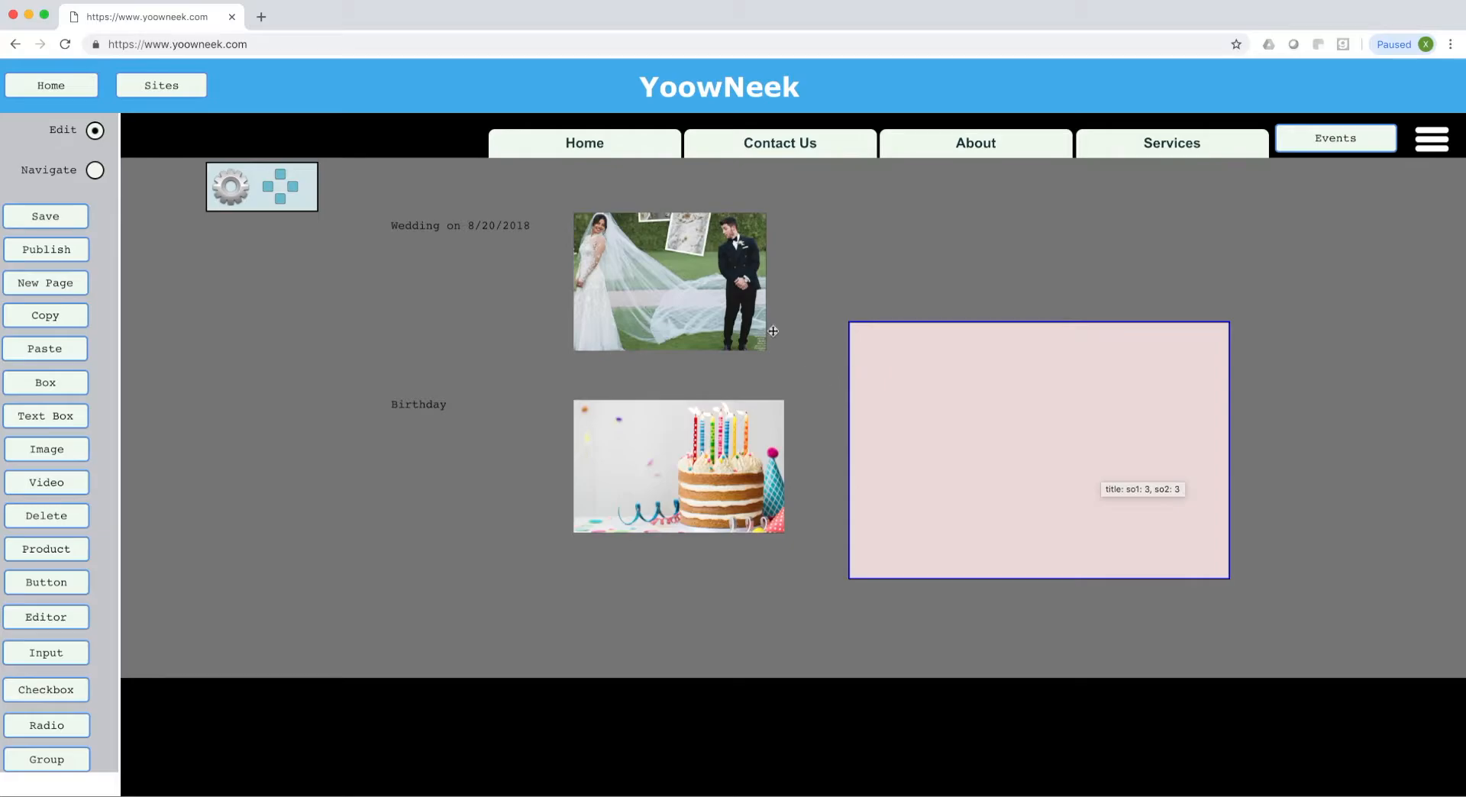
Move the pink box up beside the two images and enlarge it from its lower outer corner.
click(750, 317)
click(1039, 425)
drag(1040, 425, 988, 365)
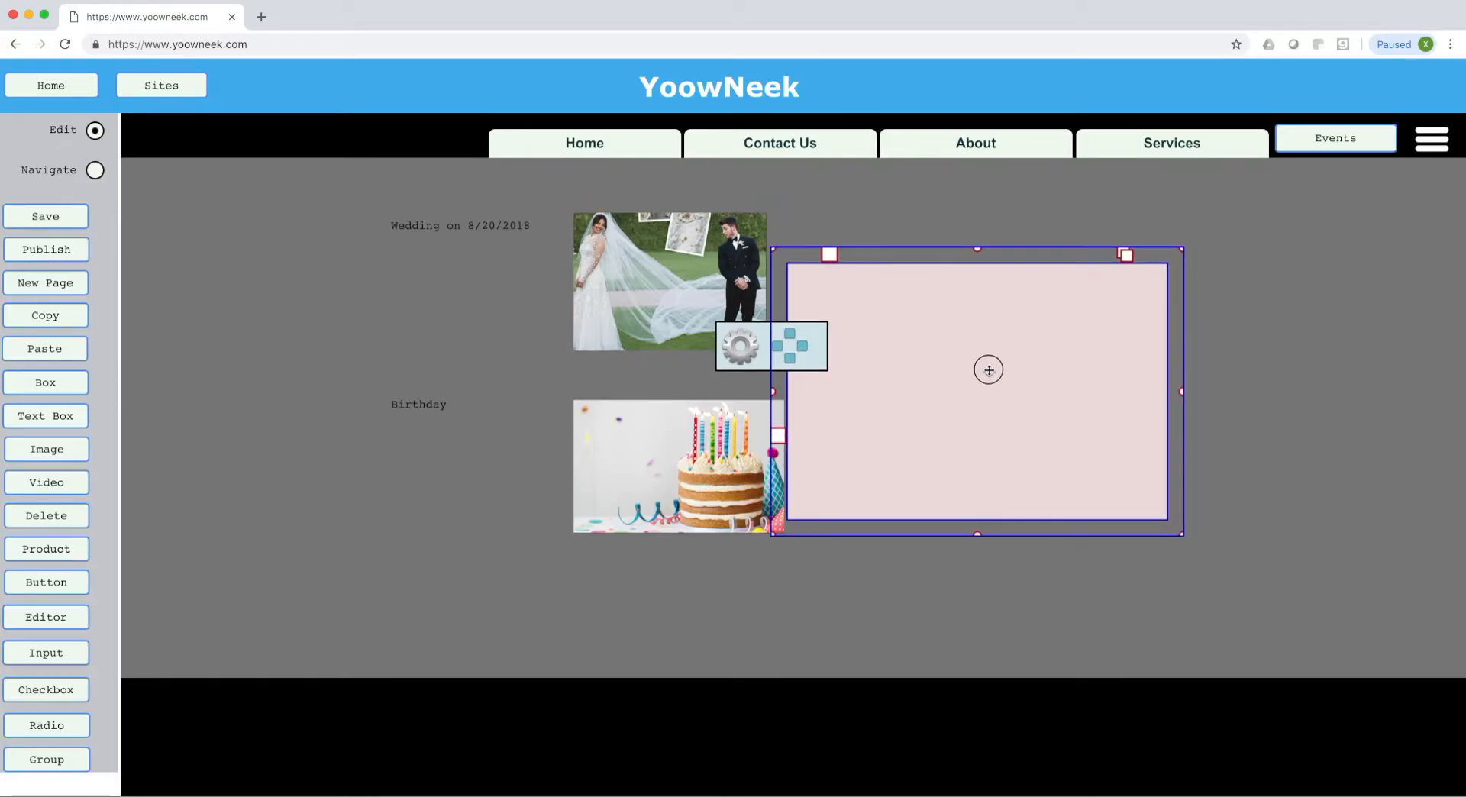
drag(1182, 535, 1343, 611)
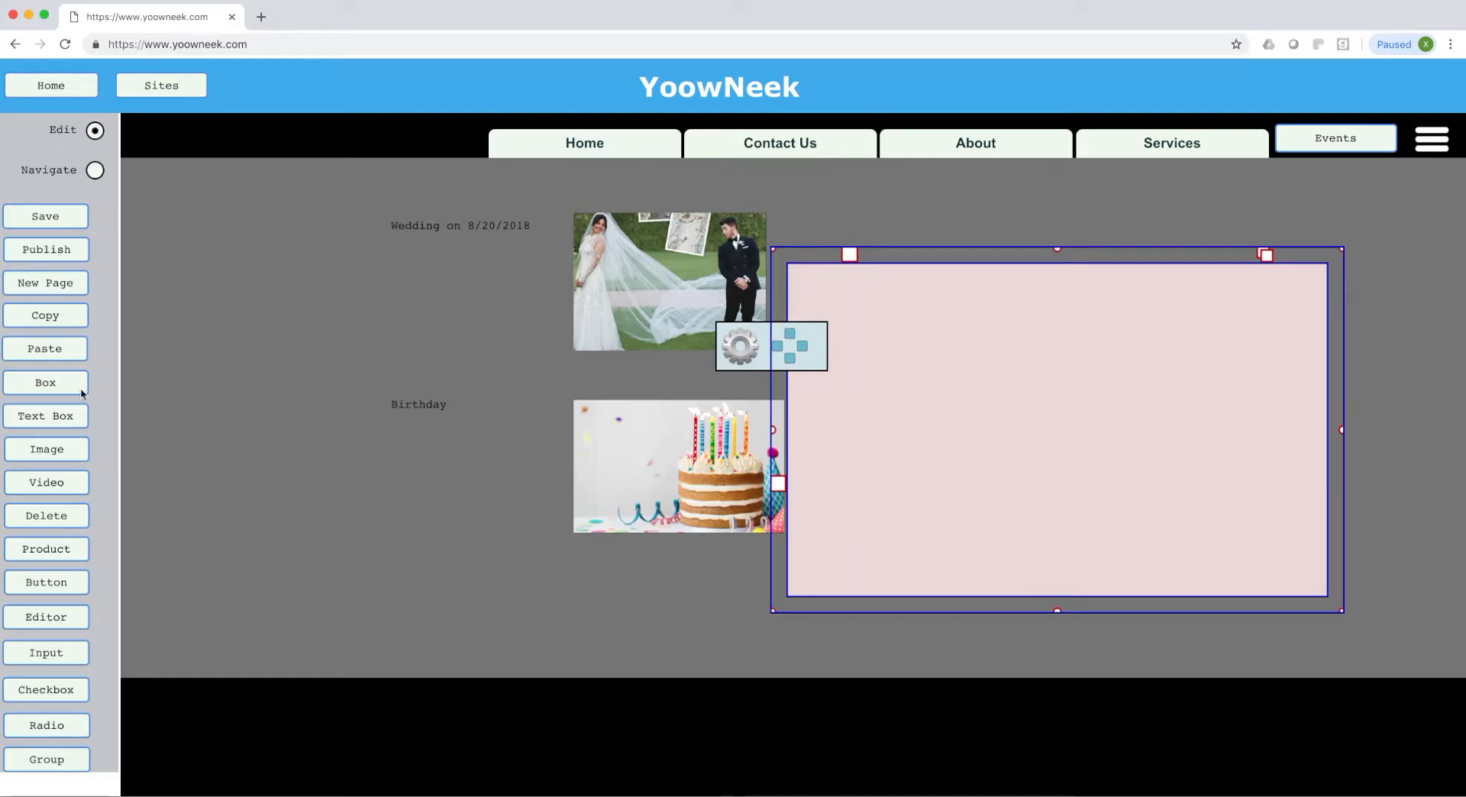
Create two new pages named Wedding and Birthday.
click(75, 285)
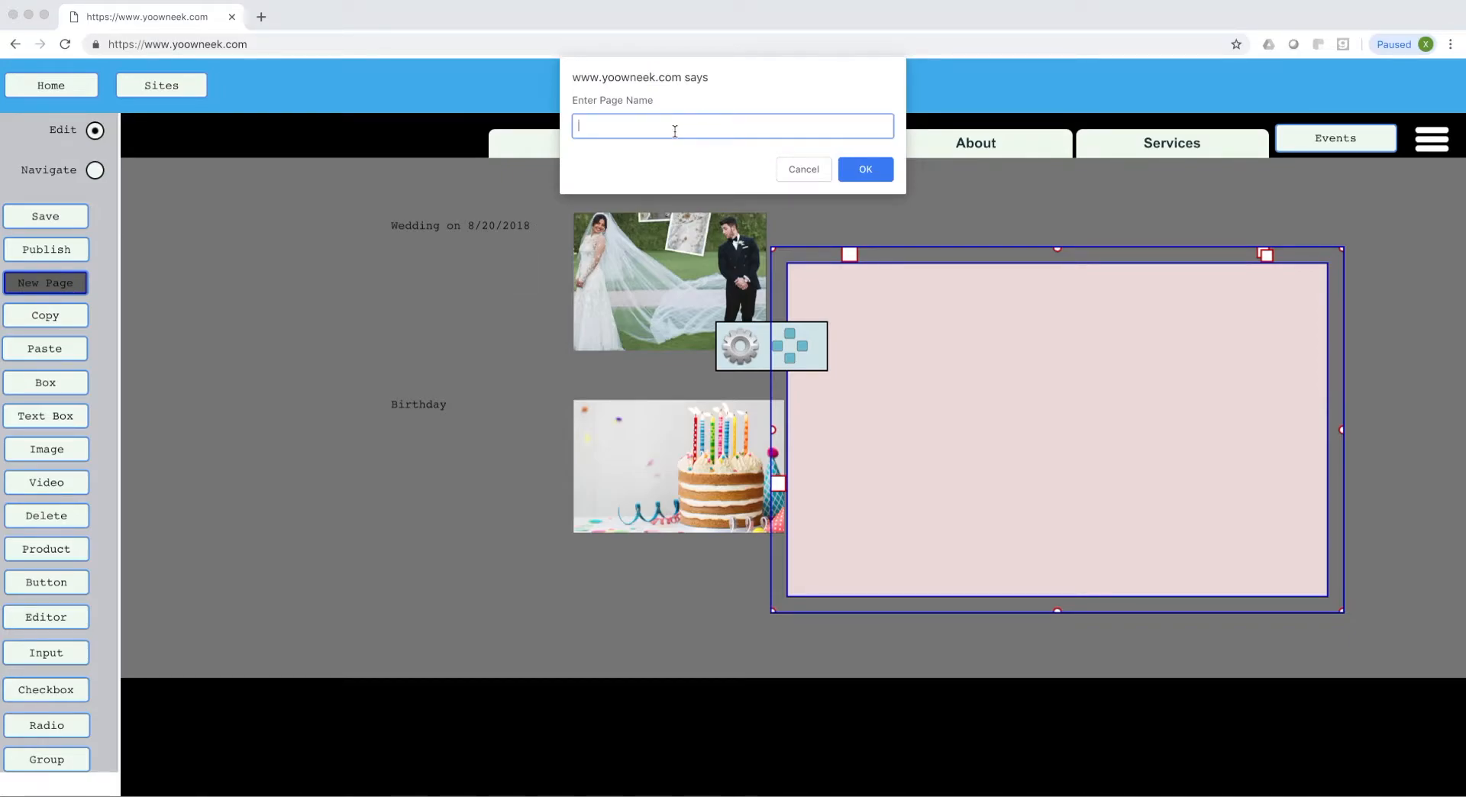
text(Wedding)
click(868, 176)
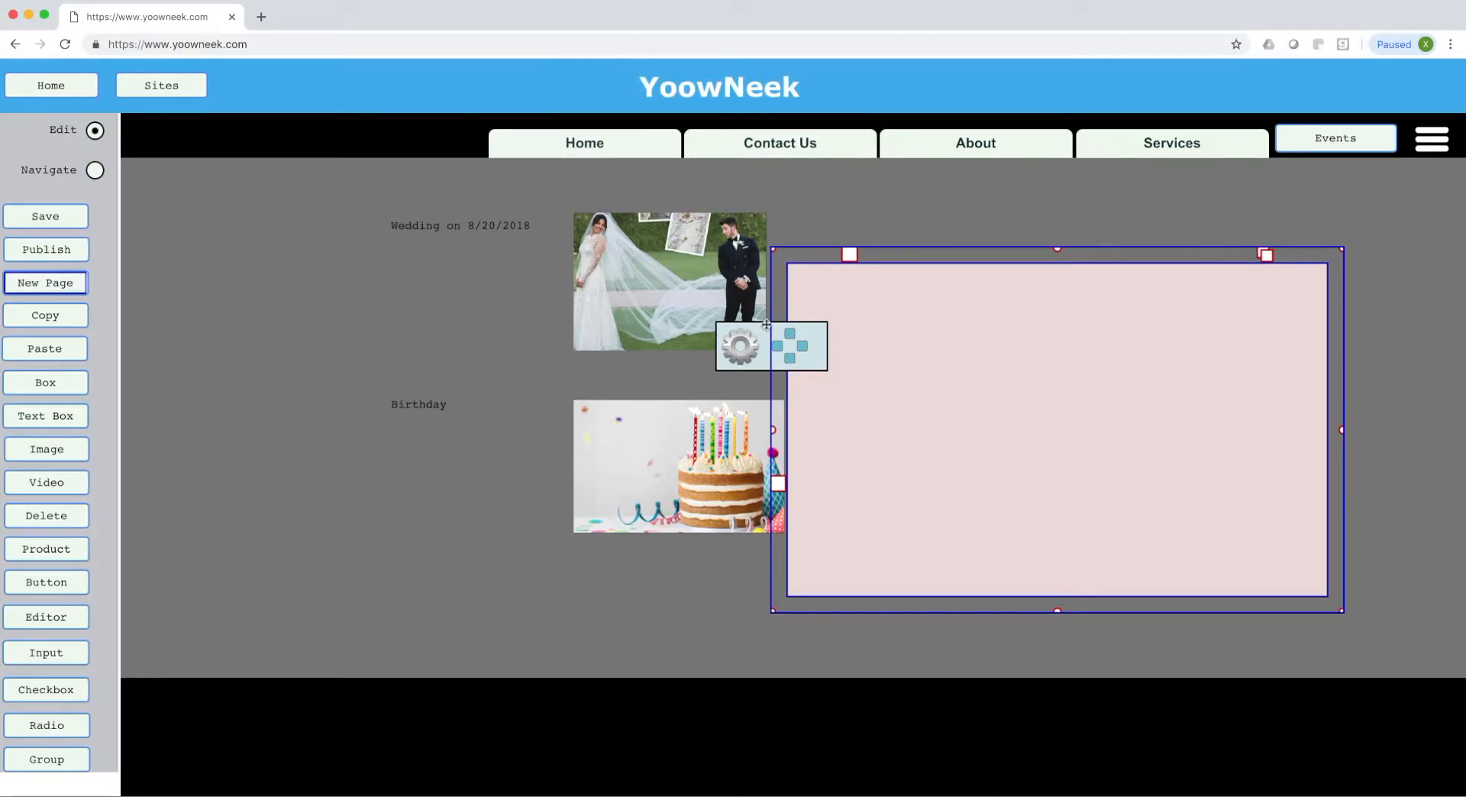
click(54, 284)
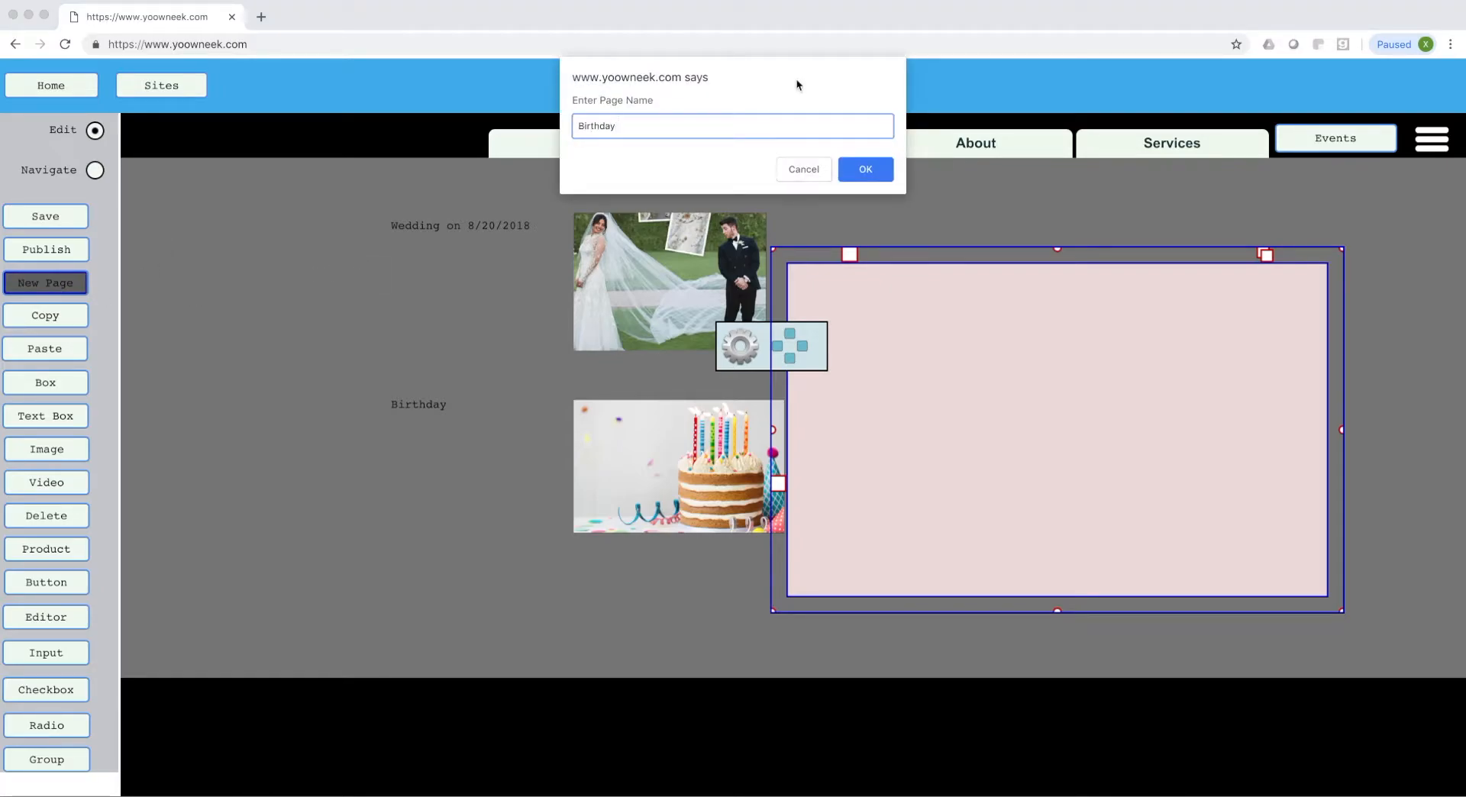
click(860, 171)
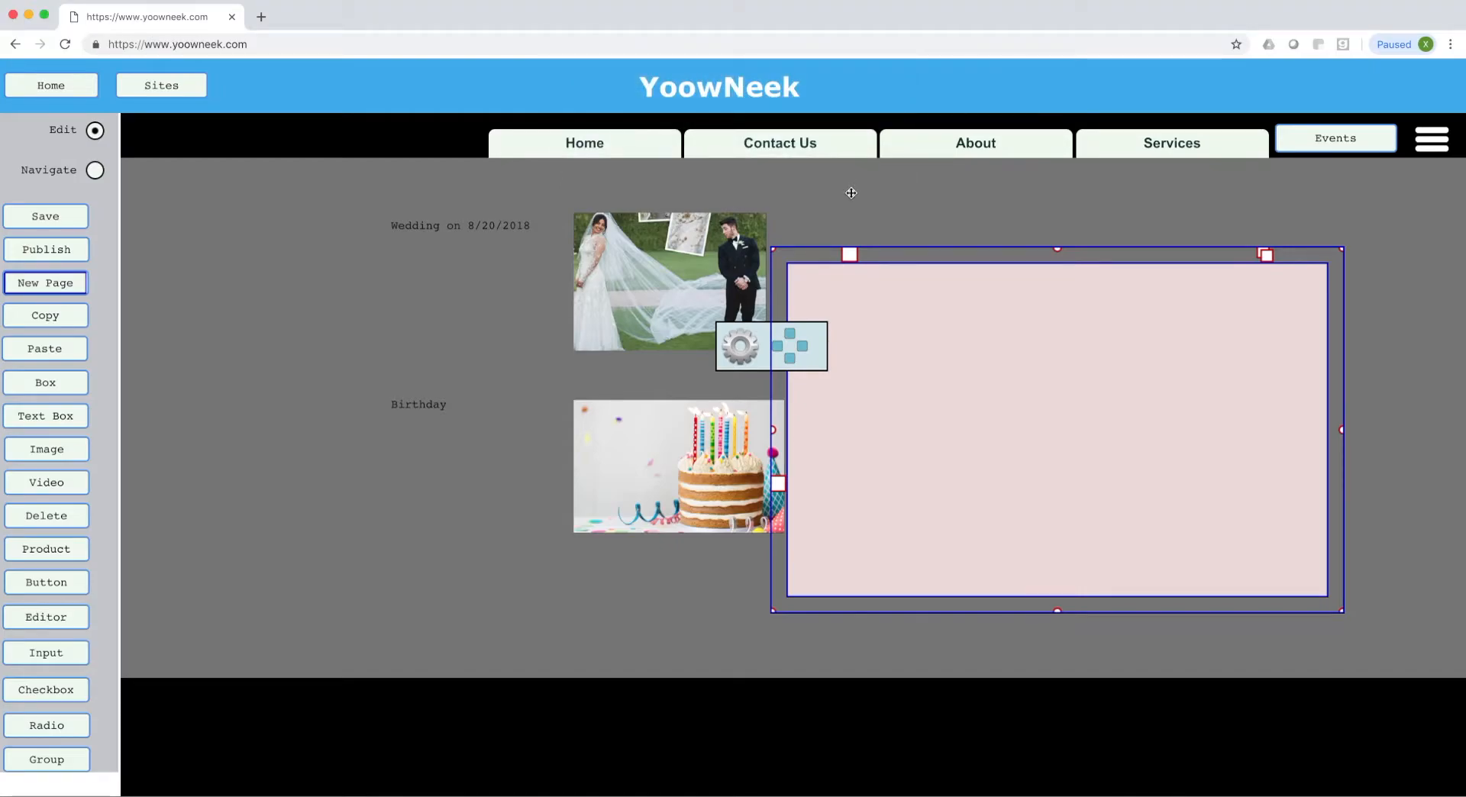
Add a button above the pink box near the wedding image, widen it and label it Wedding.
click(900, 212)
click(59, 574)
click(145, 177)
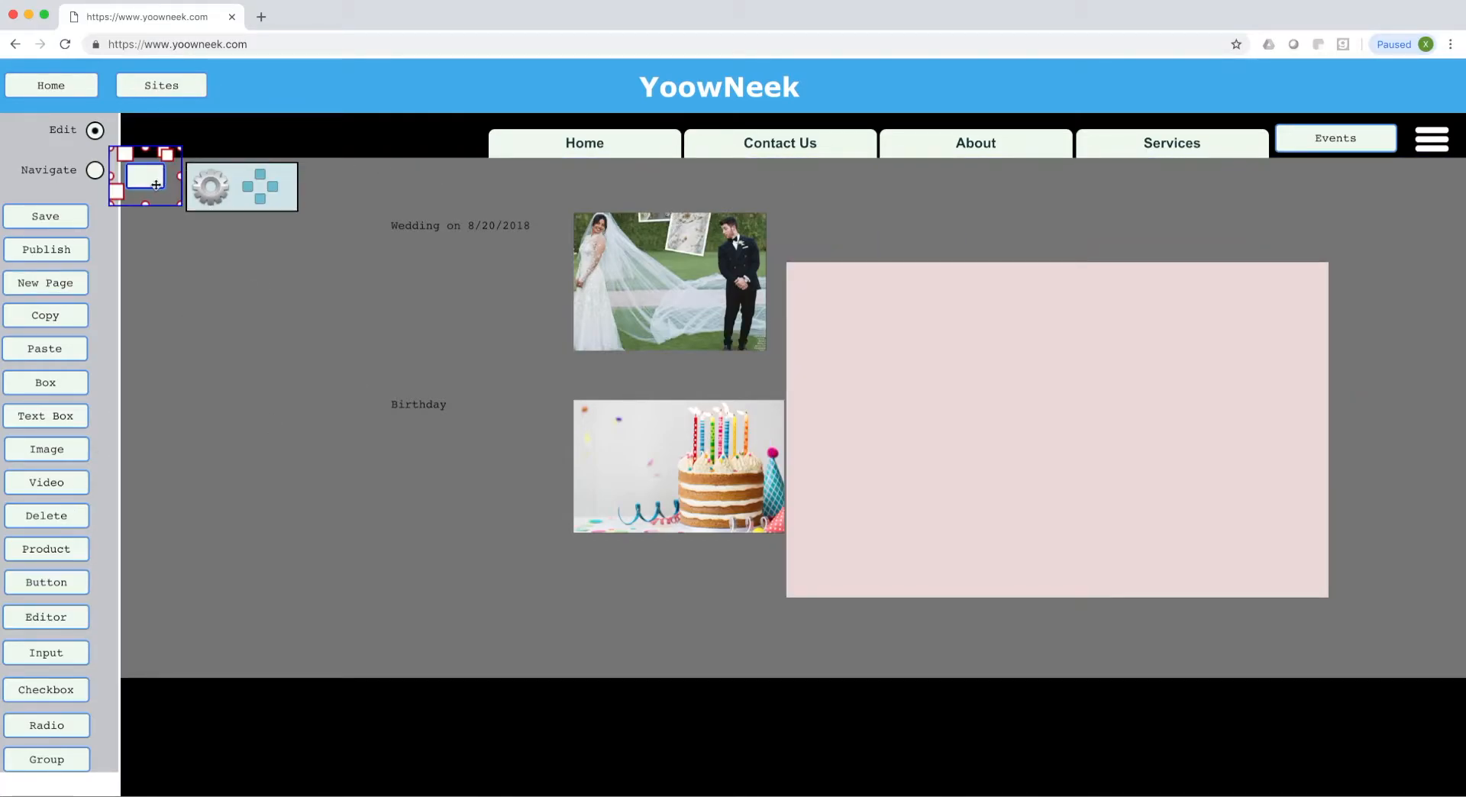
drag(145, 178, 1008, 237)
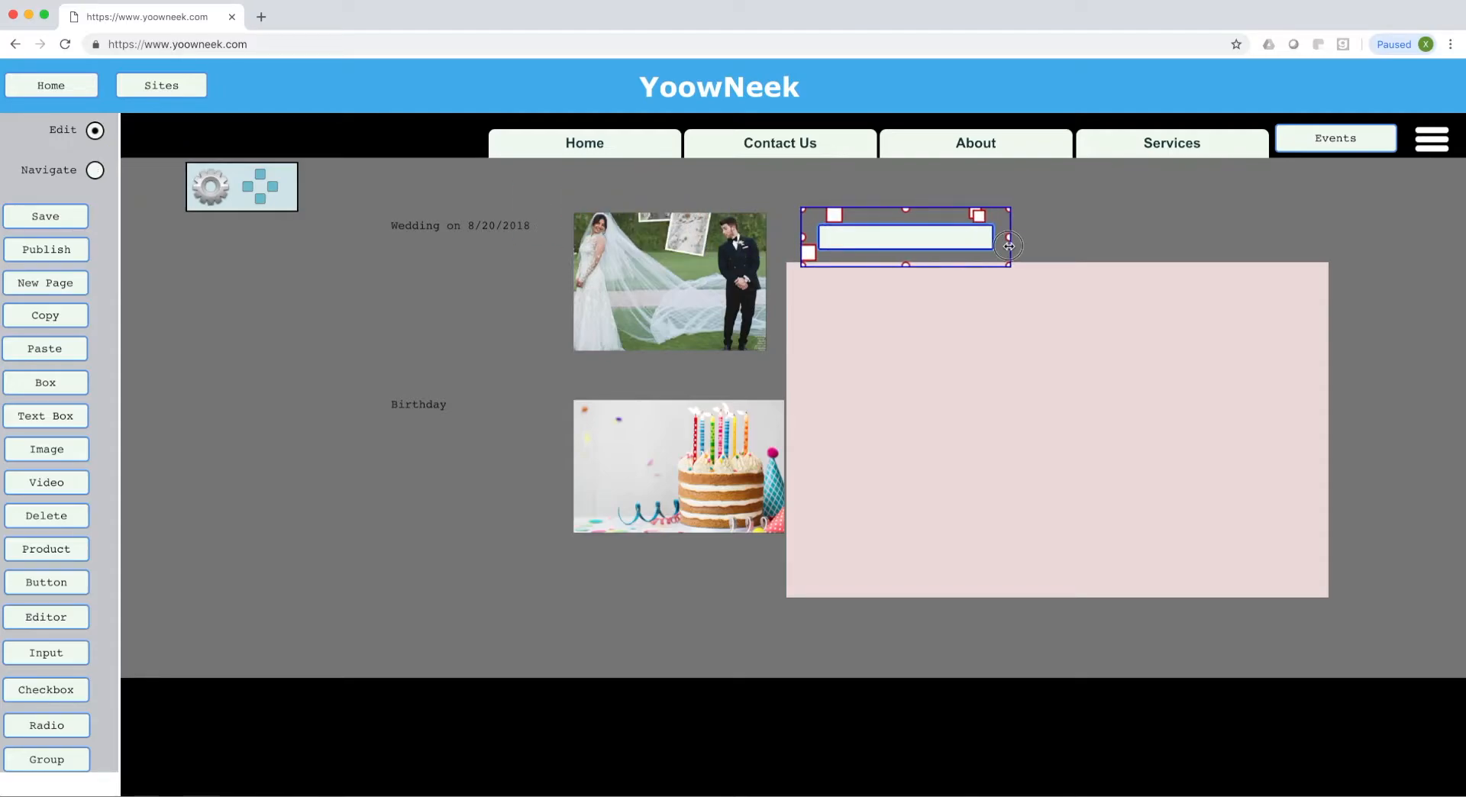
click(927, 239)
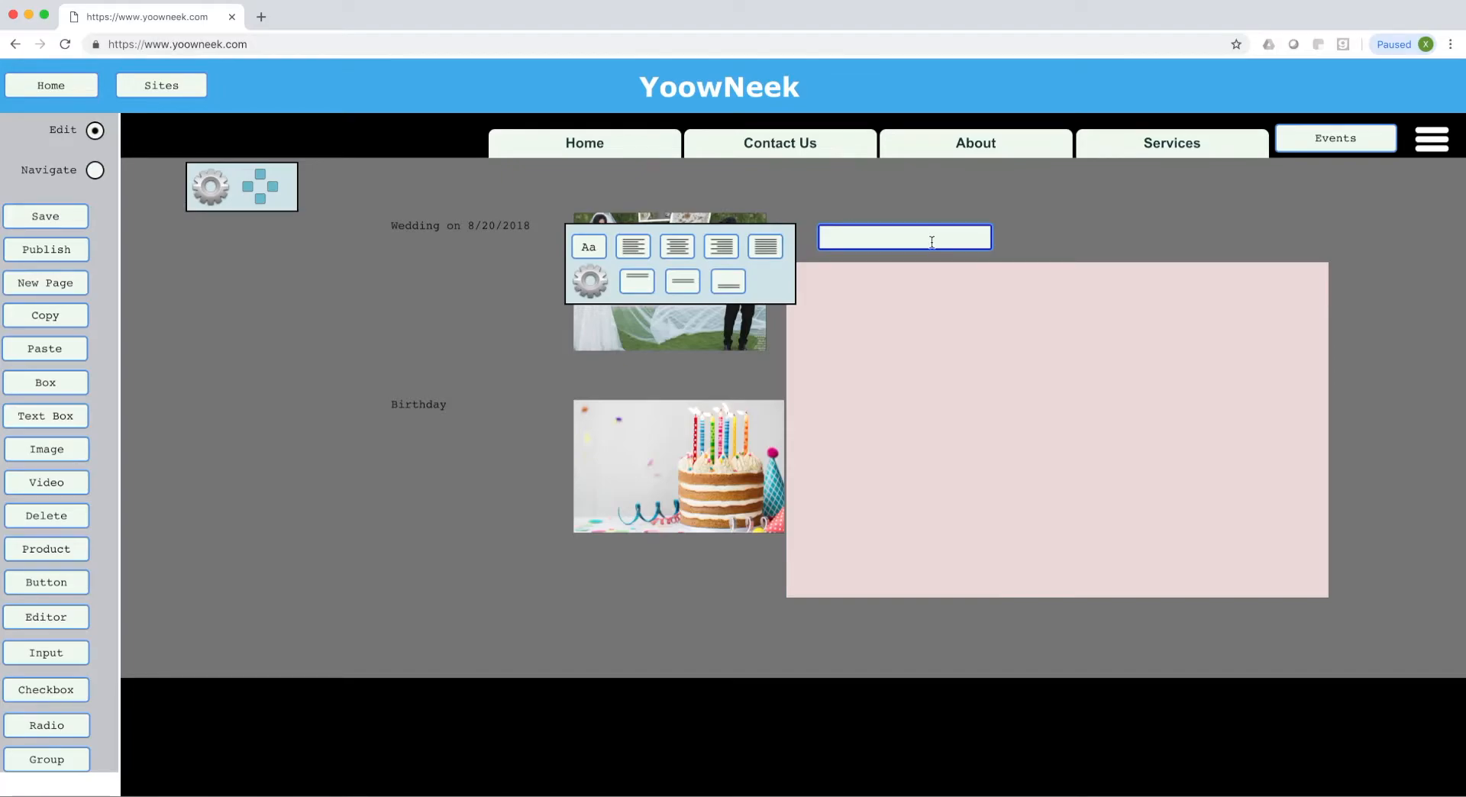
text(Wedding)
click(1062, 225)
Add a second button above the pink box, beside the Wedding button, and label it Birthday.
click(64, 574)
click(150, 184)
drag(150, 184, 1200, 239)
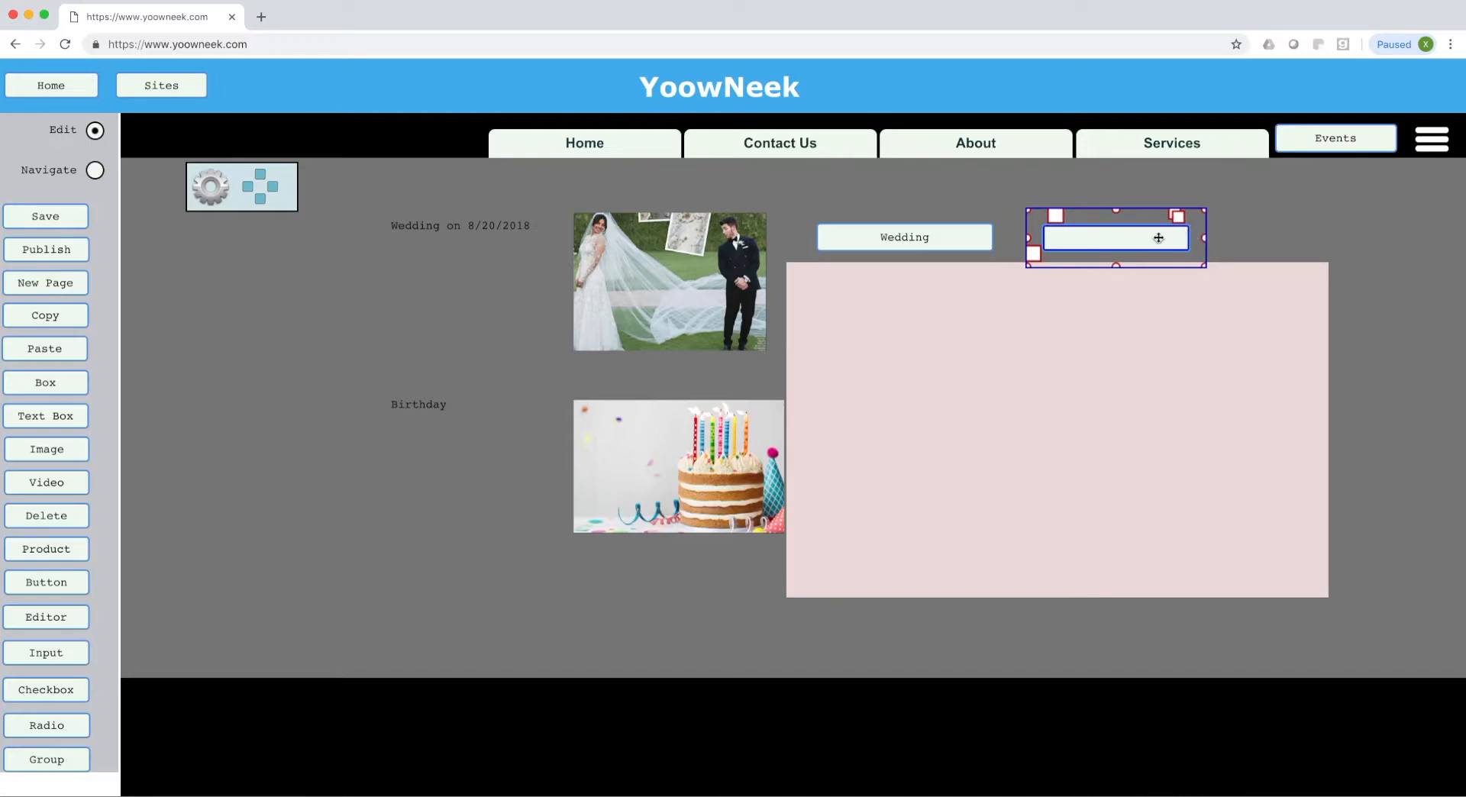
click(1154, 239)
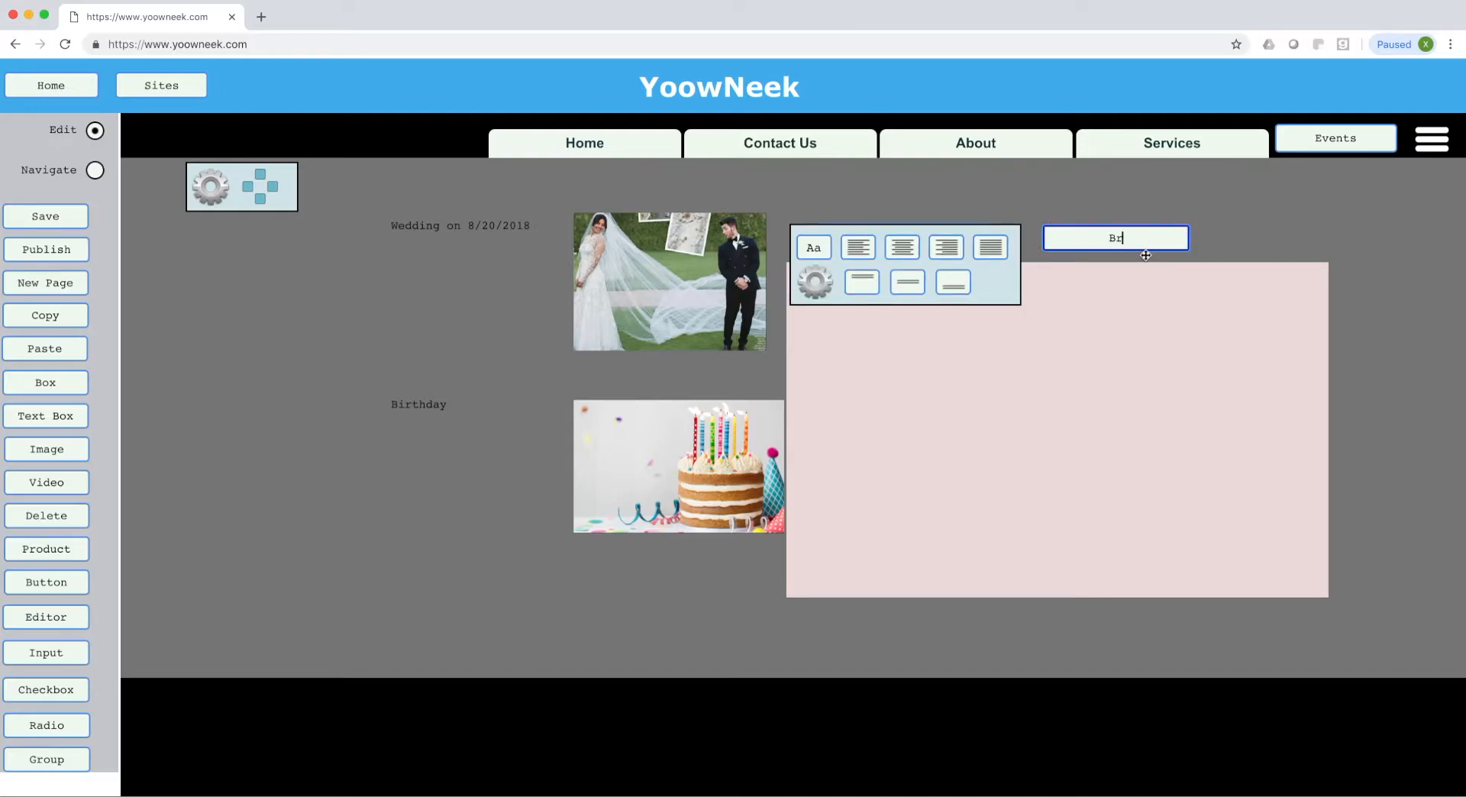
text(Birthday)
click(1142, 314)
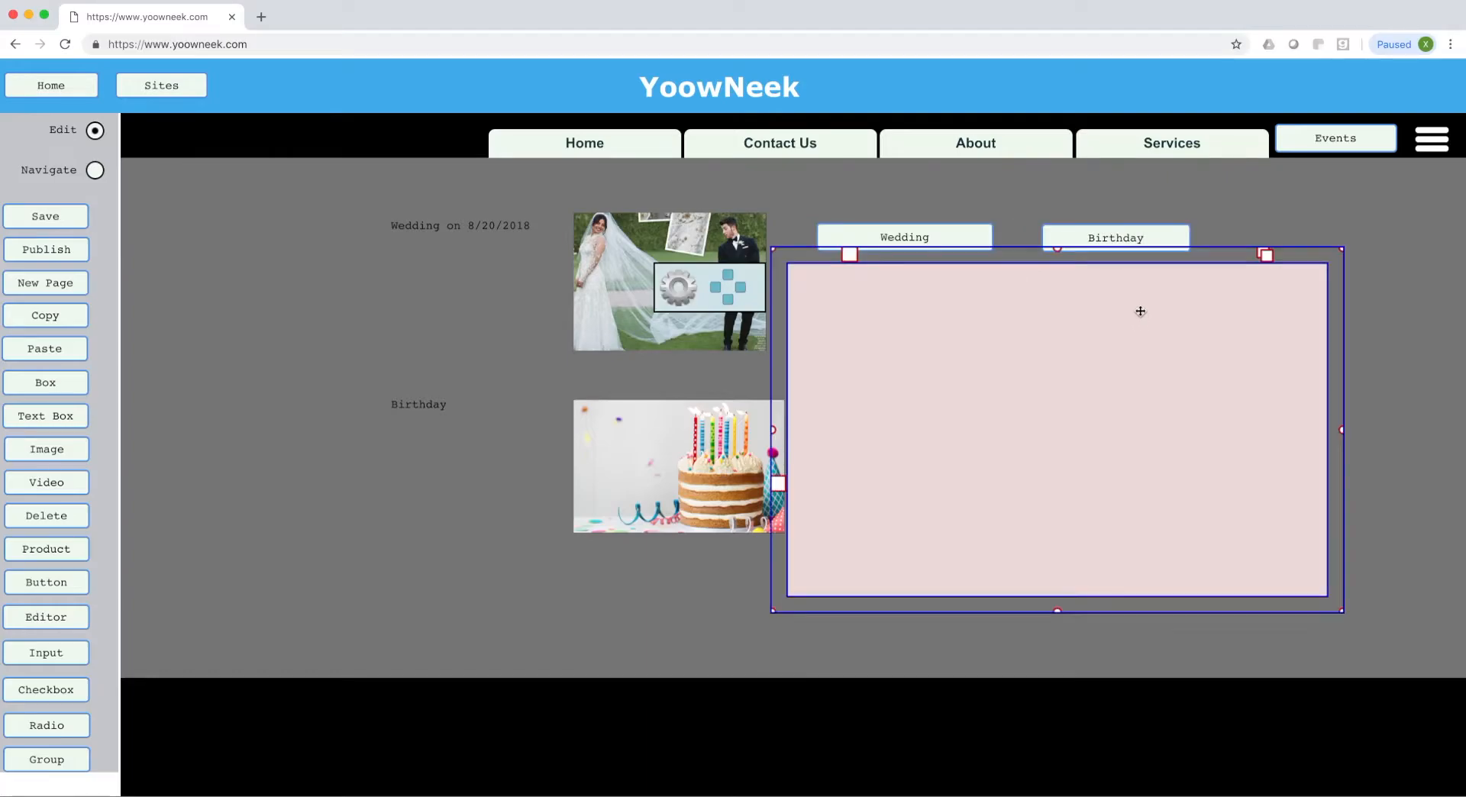
Set the Wedding button's Display Page to Wedding, leaving Display In Item empty, and apply its settings.
click(921, 245)
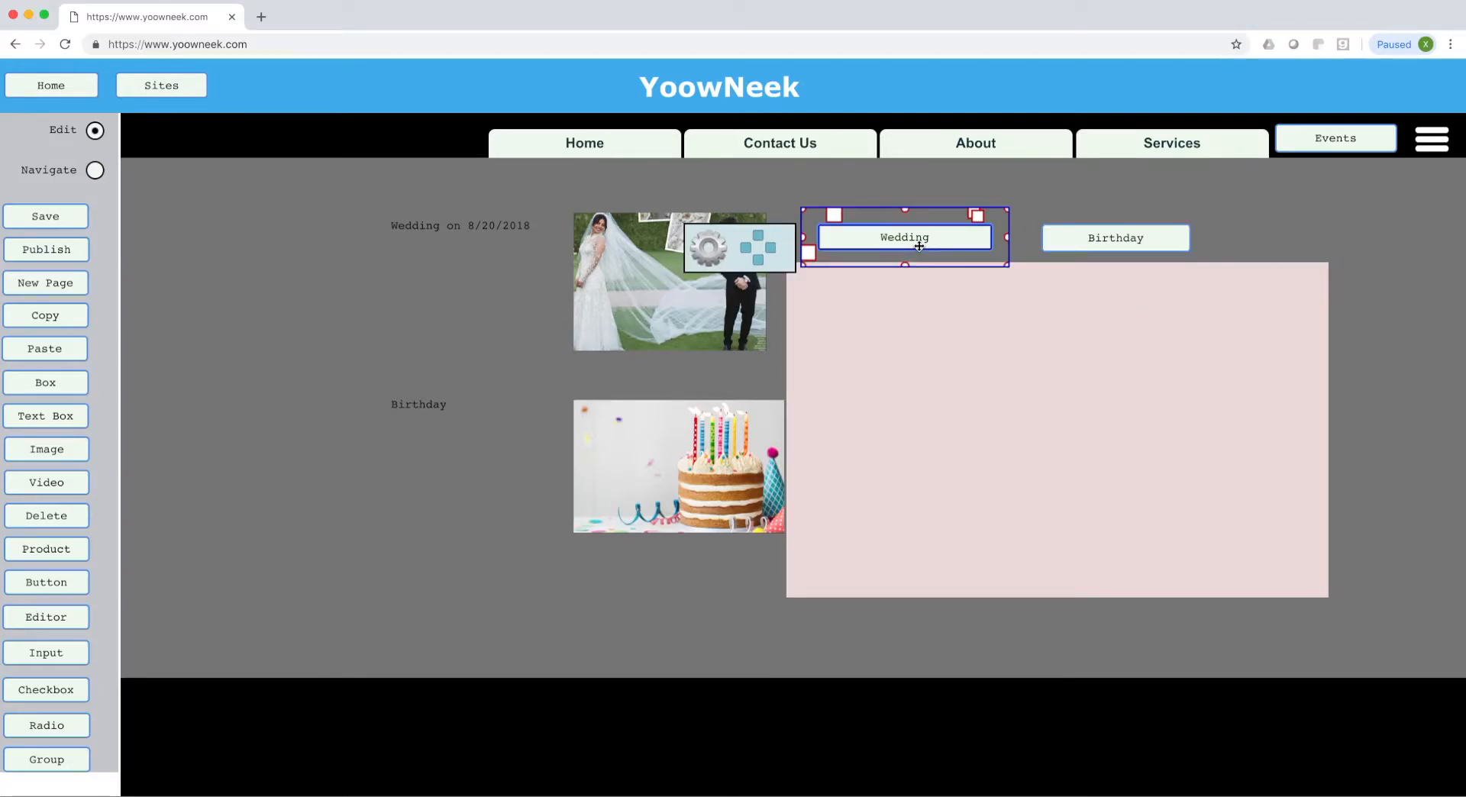
click(710, 255)
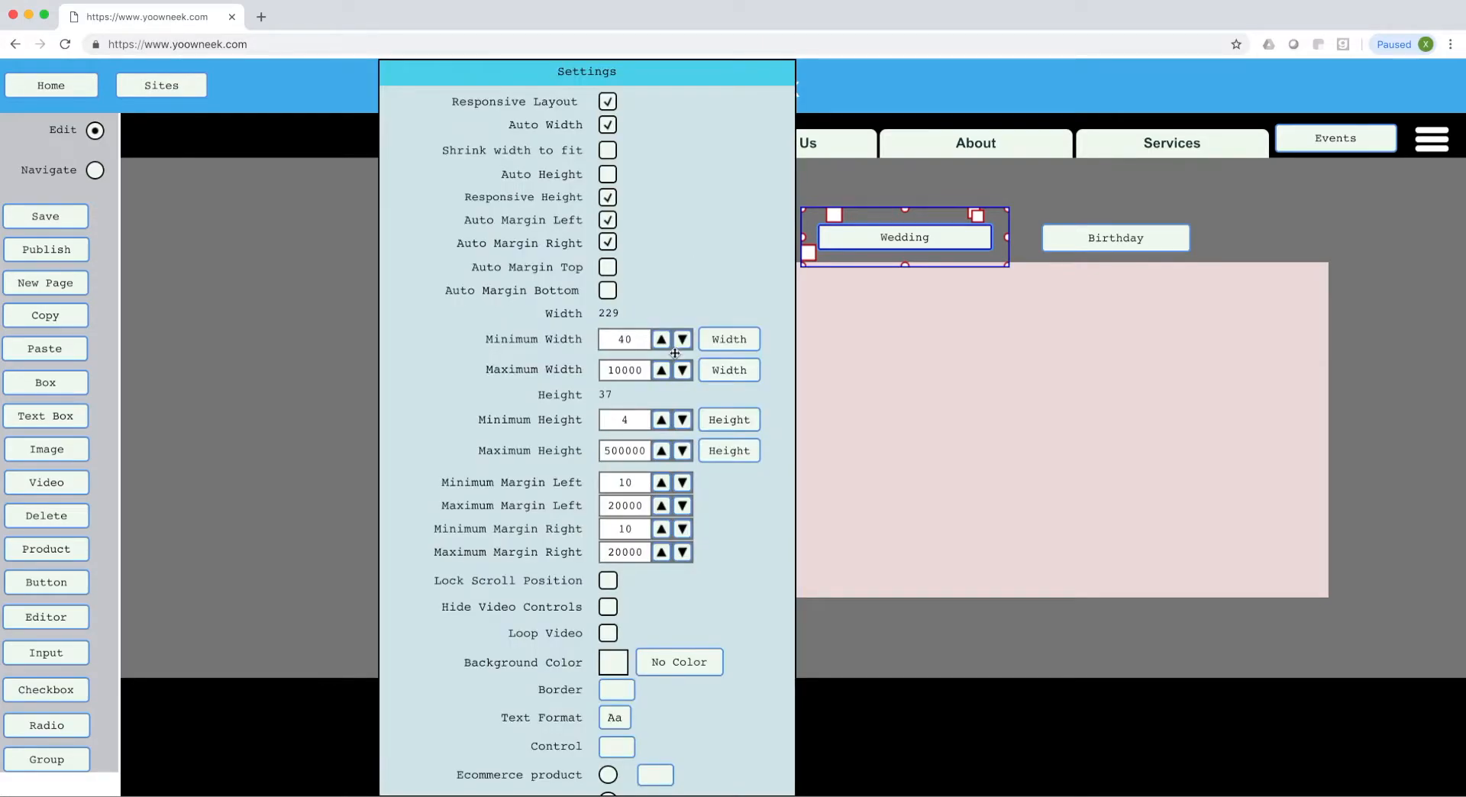
scroll(675, 352, down, 10)
scroll(677, 401, down, 5)
scroll(677, 401, up, 2)
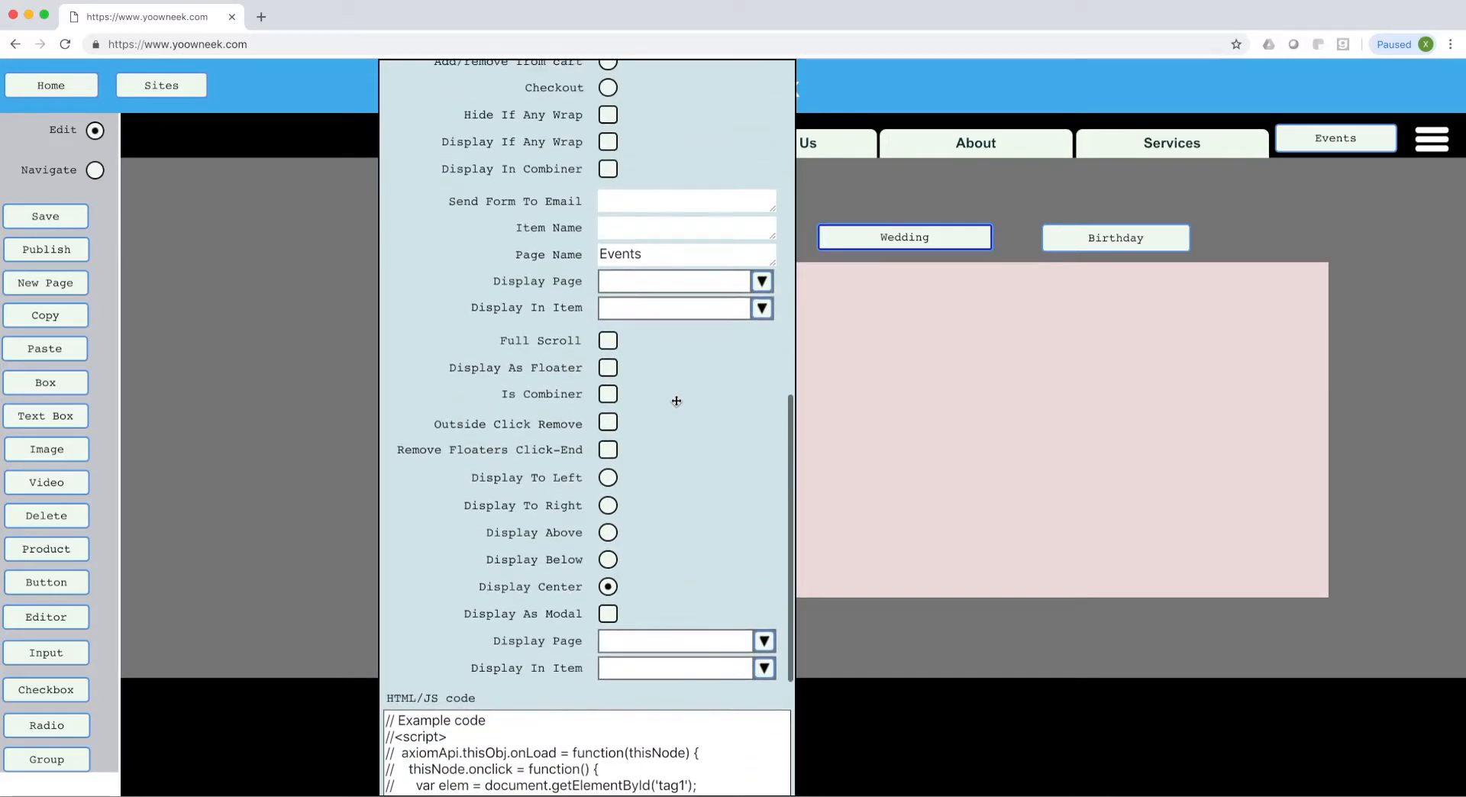
scroll(676, 401, up, 5)
scroll(677, 401, down, 3)
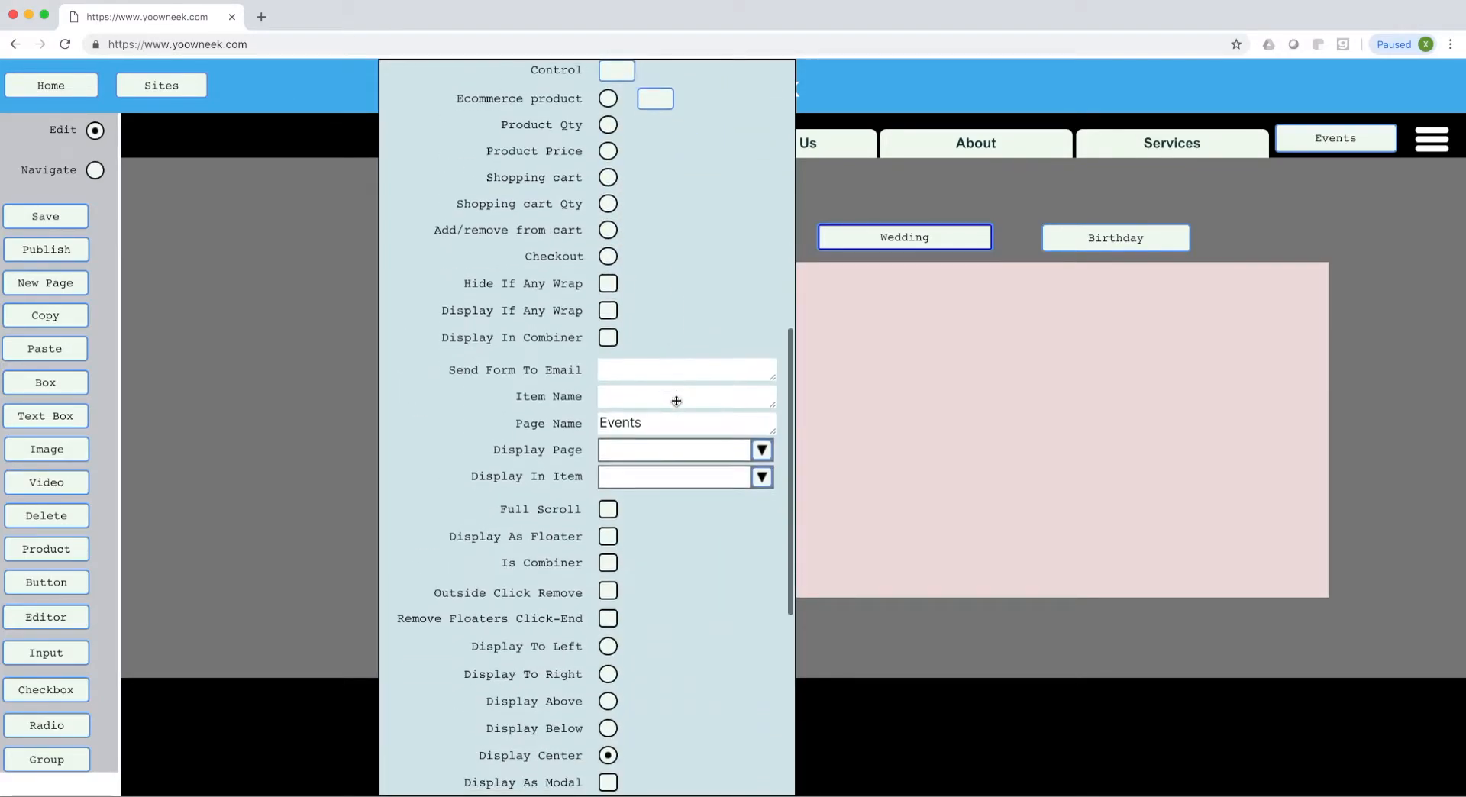
click(761, 438)
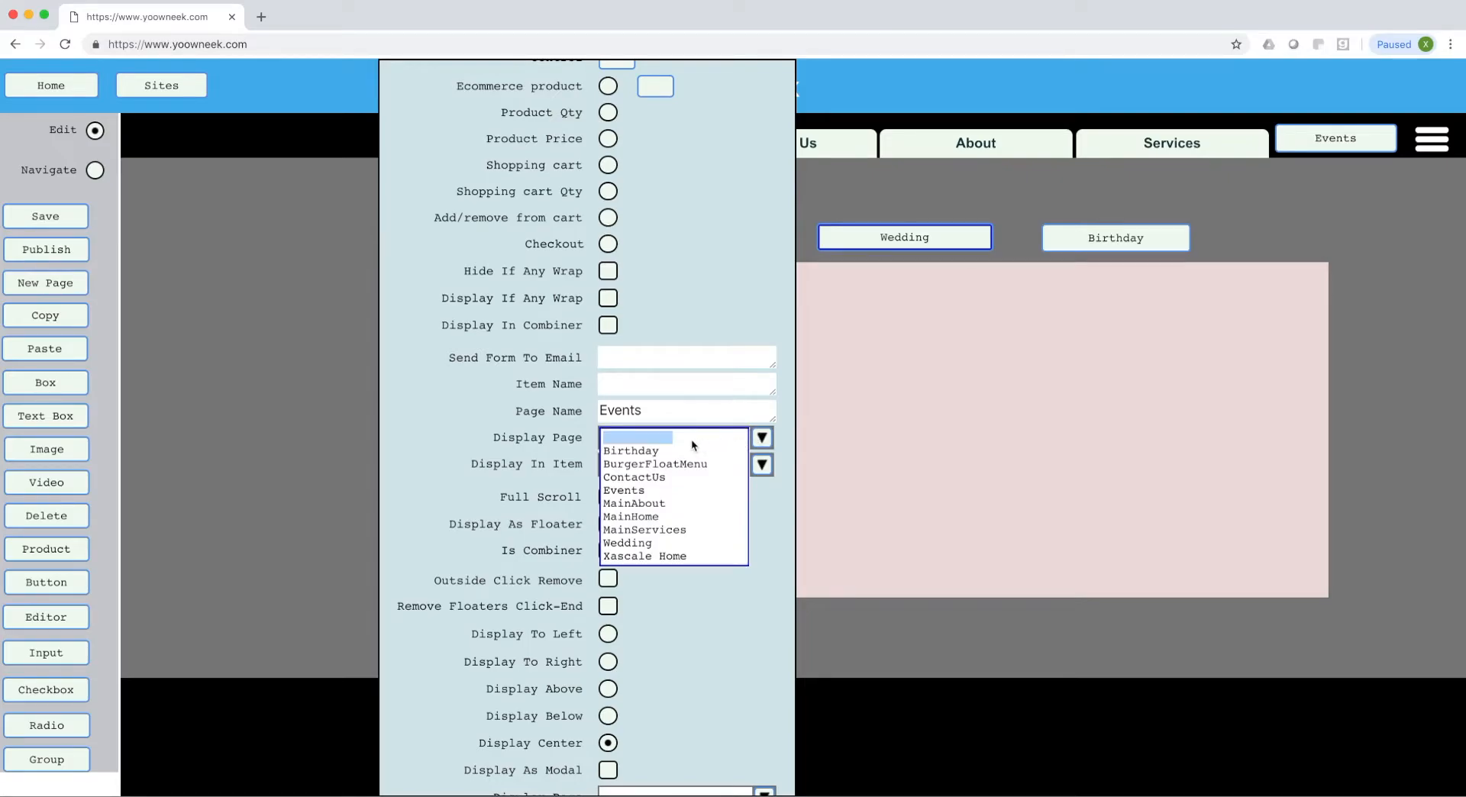
click(649, 543)
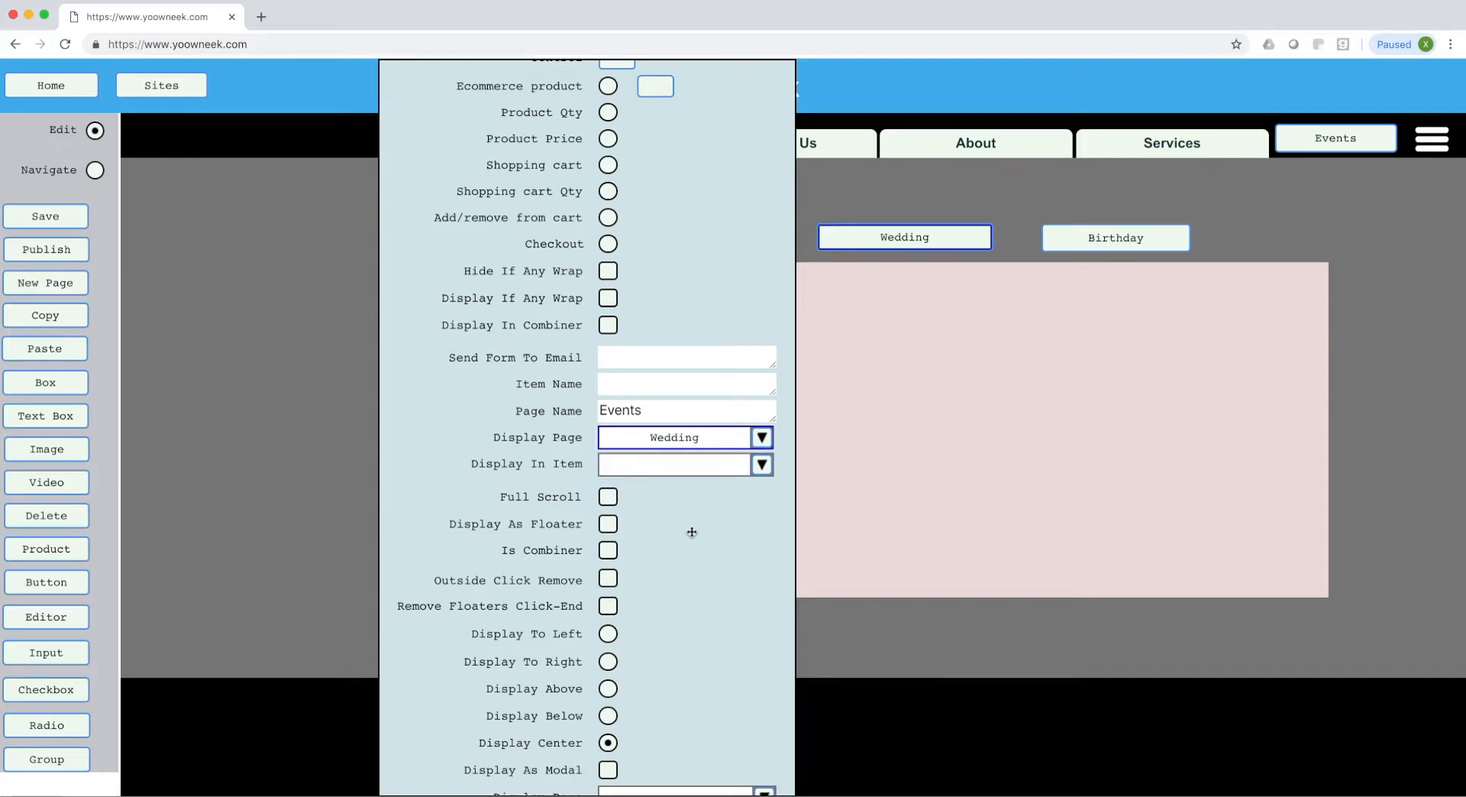
click(762, 465)
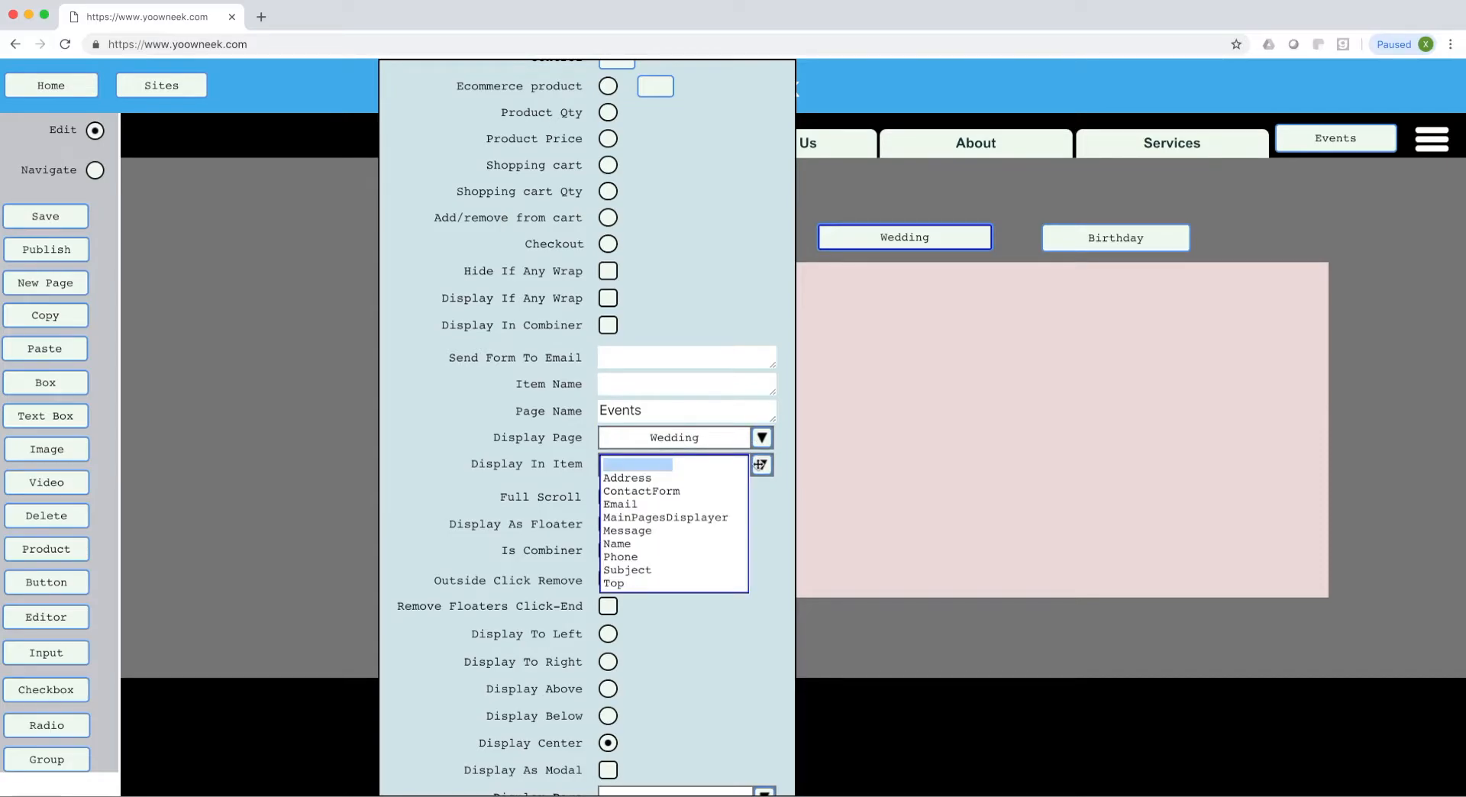
click(761, 465)
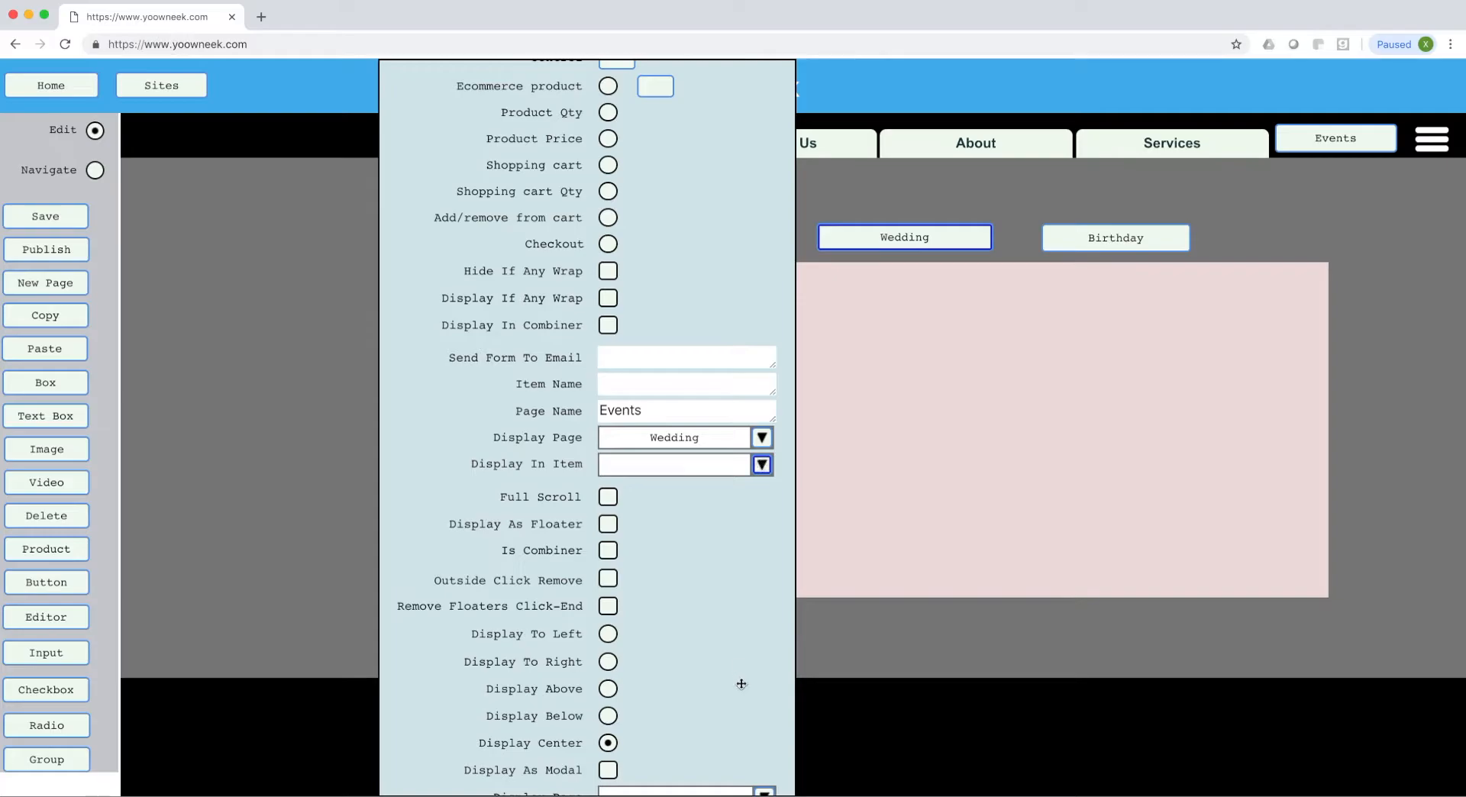
scroll(739, 718, down, 6)
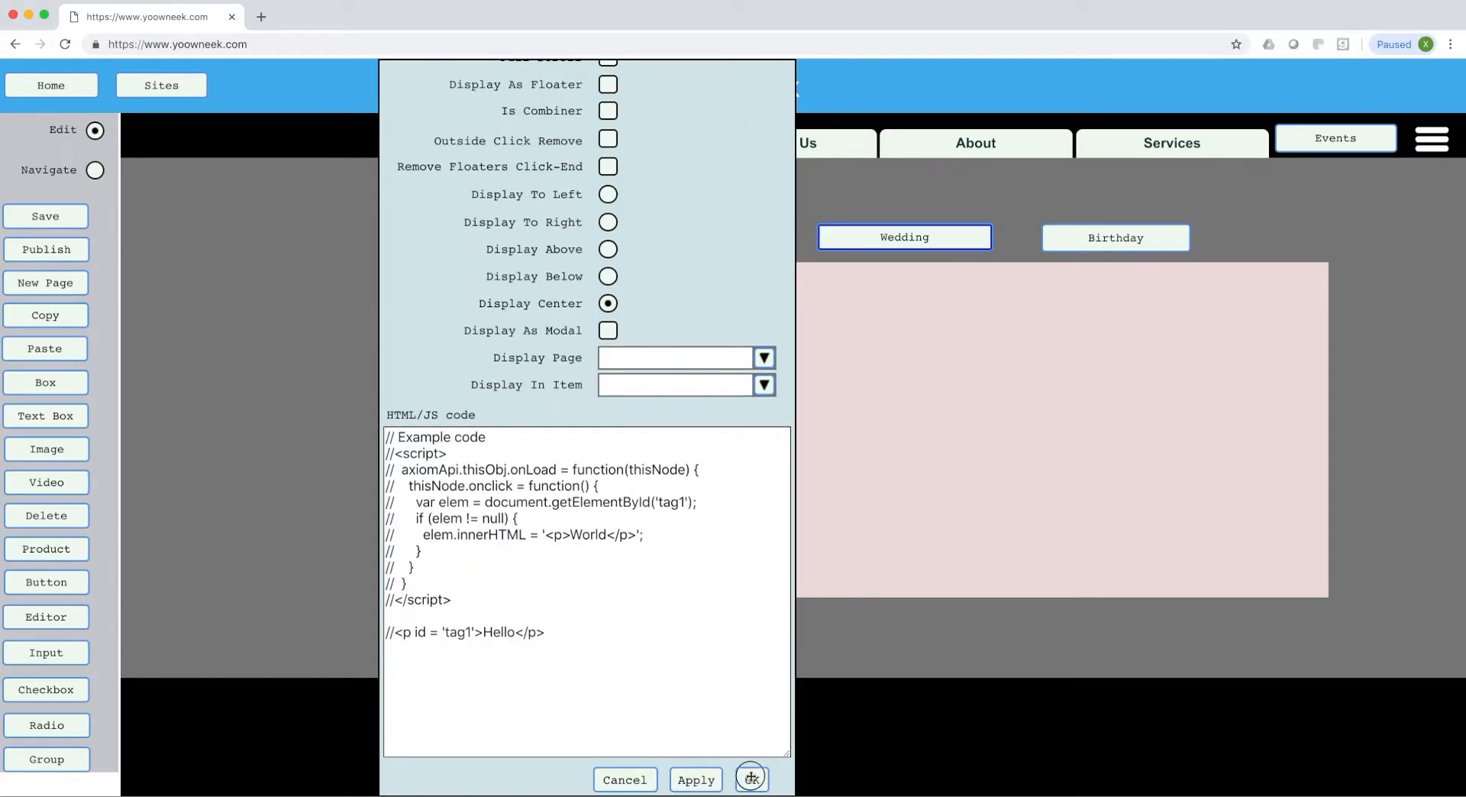
click(752, 780)
Give the pink box the item name EventsDisplayer in its settings.
click(953, 443)
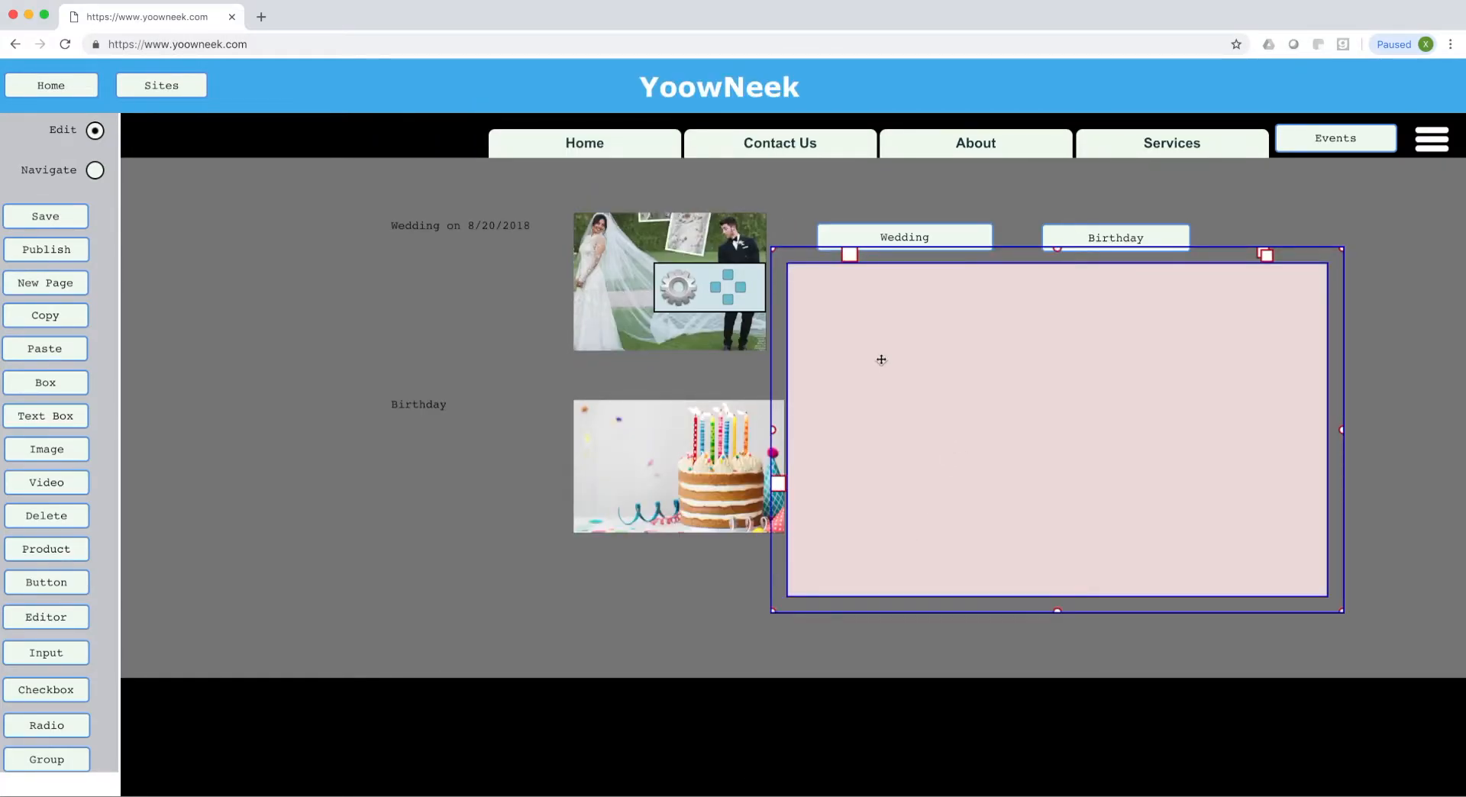
click(678, 289)
scroll(722, 583, down, 1)
scroll(721, 582, down, 8)
click(625, 386)
text(EventsDisplayer)
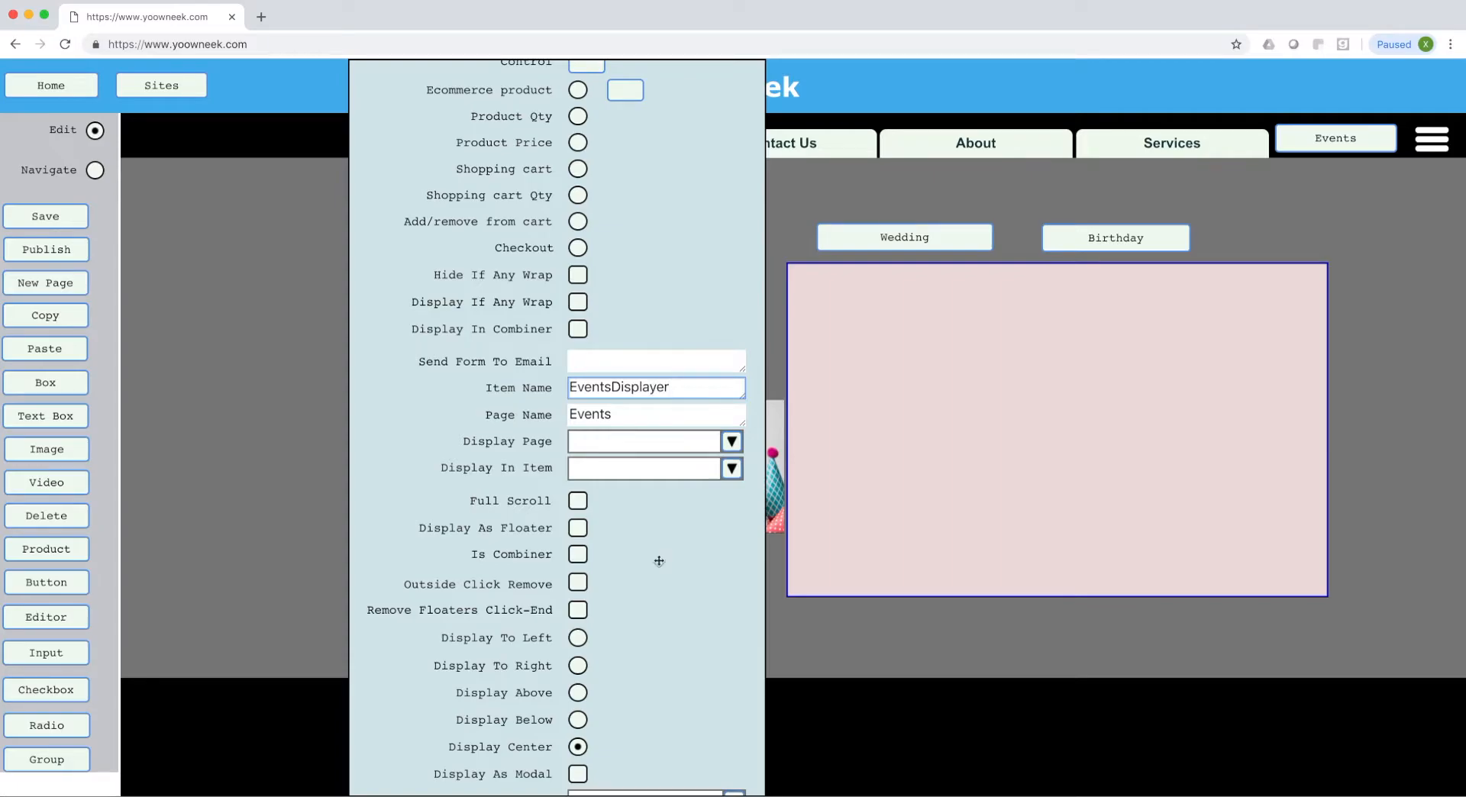
scroll(659, 561, down, 6)
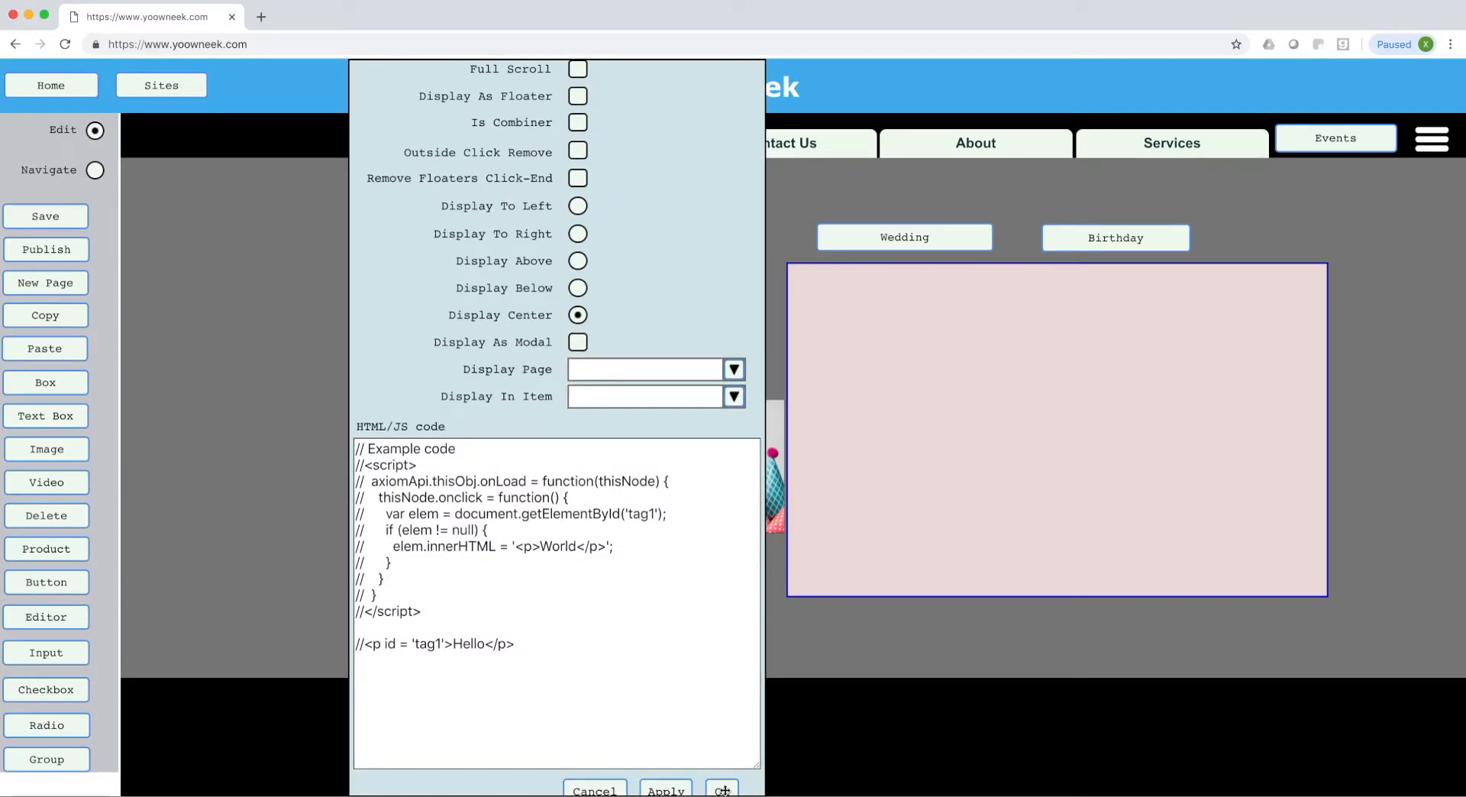
click(724, 790)
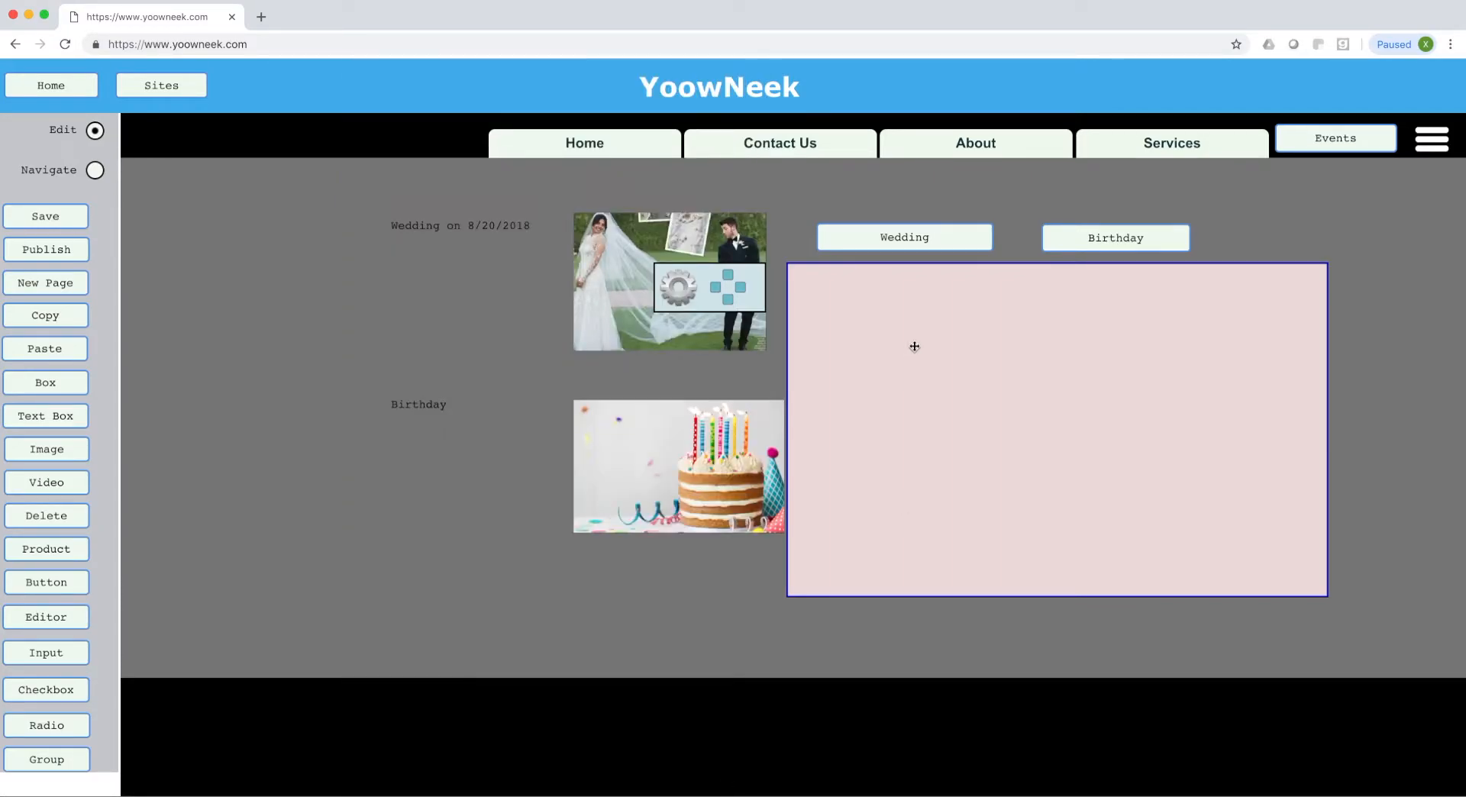
Set the Wedding button's Display In Item to EventsDisplayer and accept its settings.
click(910, 237)
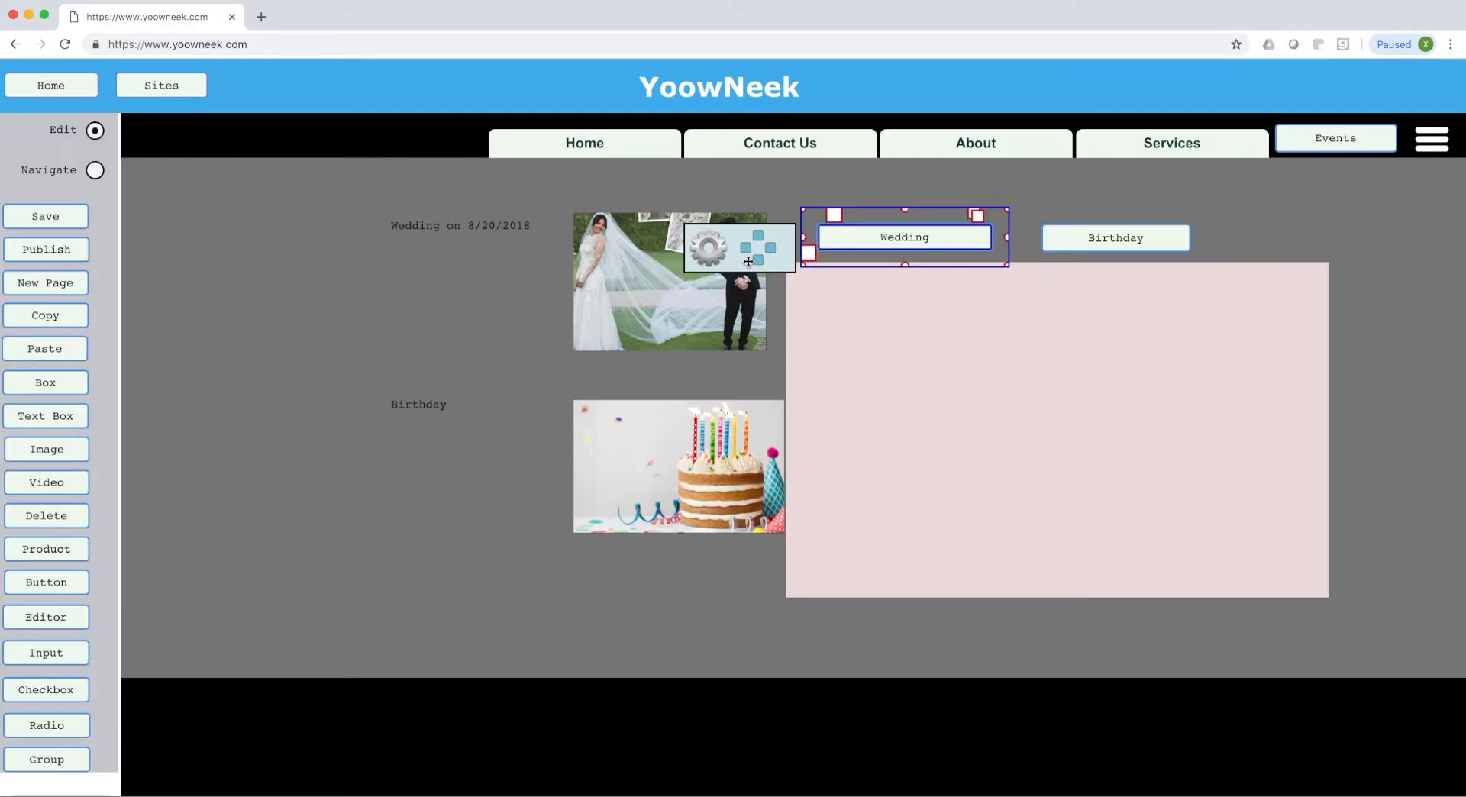
click(708, 247)
scroll(735, 471, down, 7)
scroll(737, 471, down, 3)
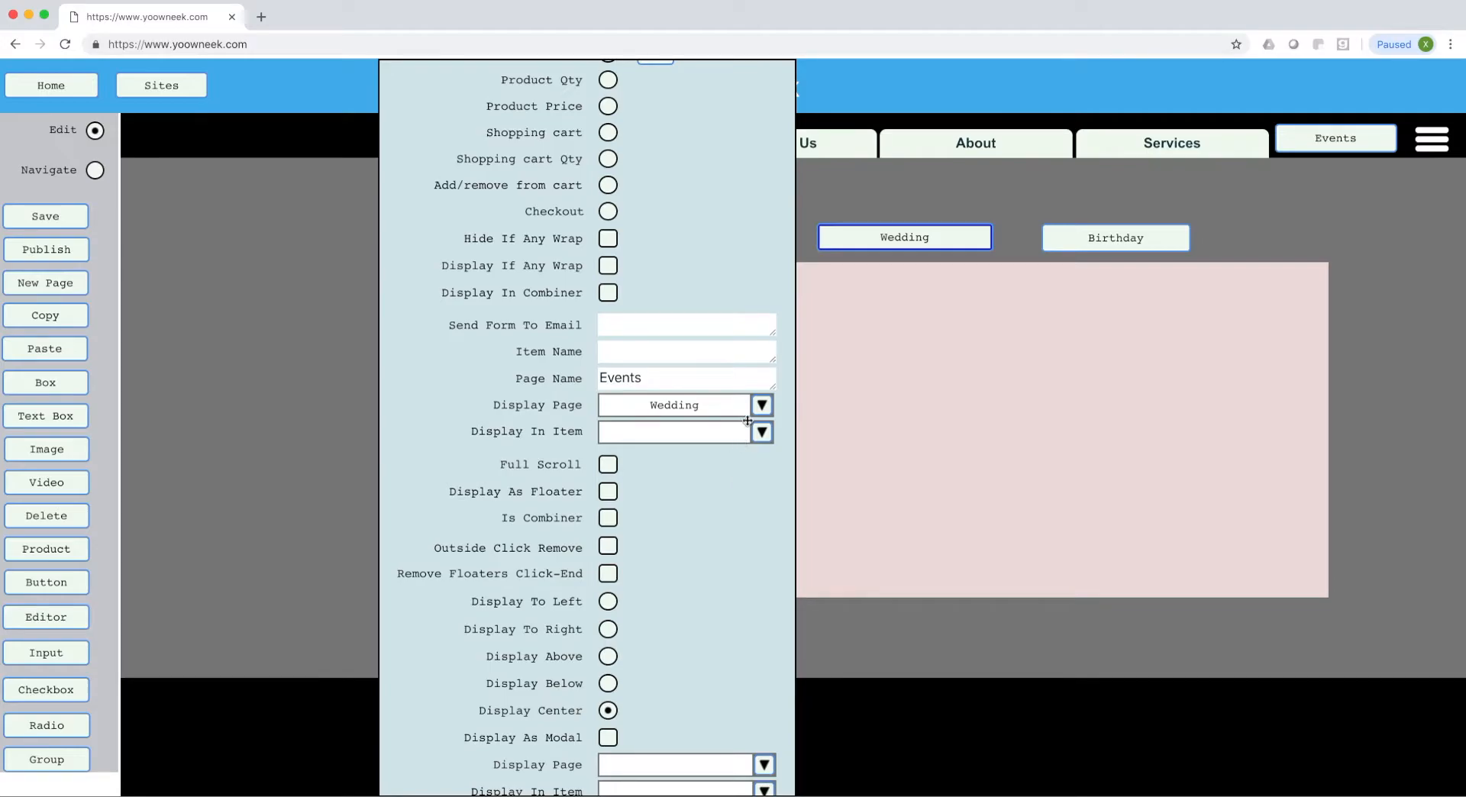
click(761, 433)
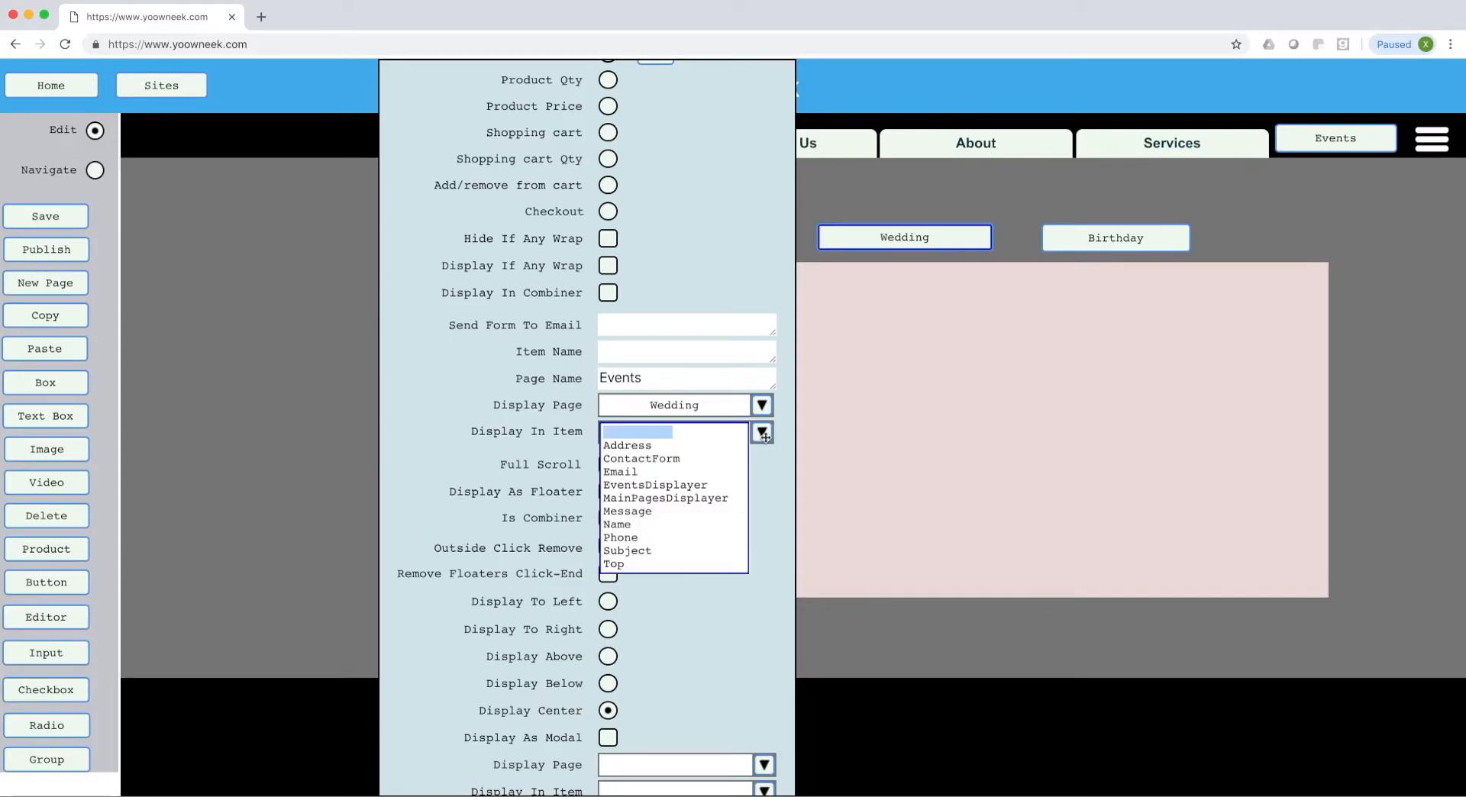
click(685, 486)
scroll(706, 523, down, 4)
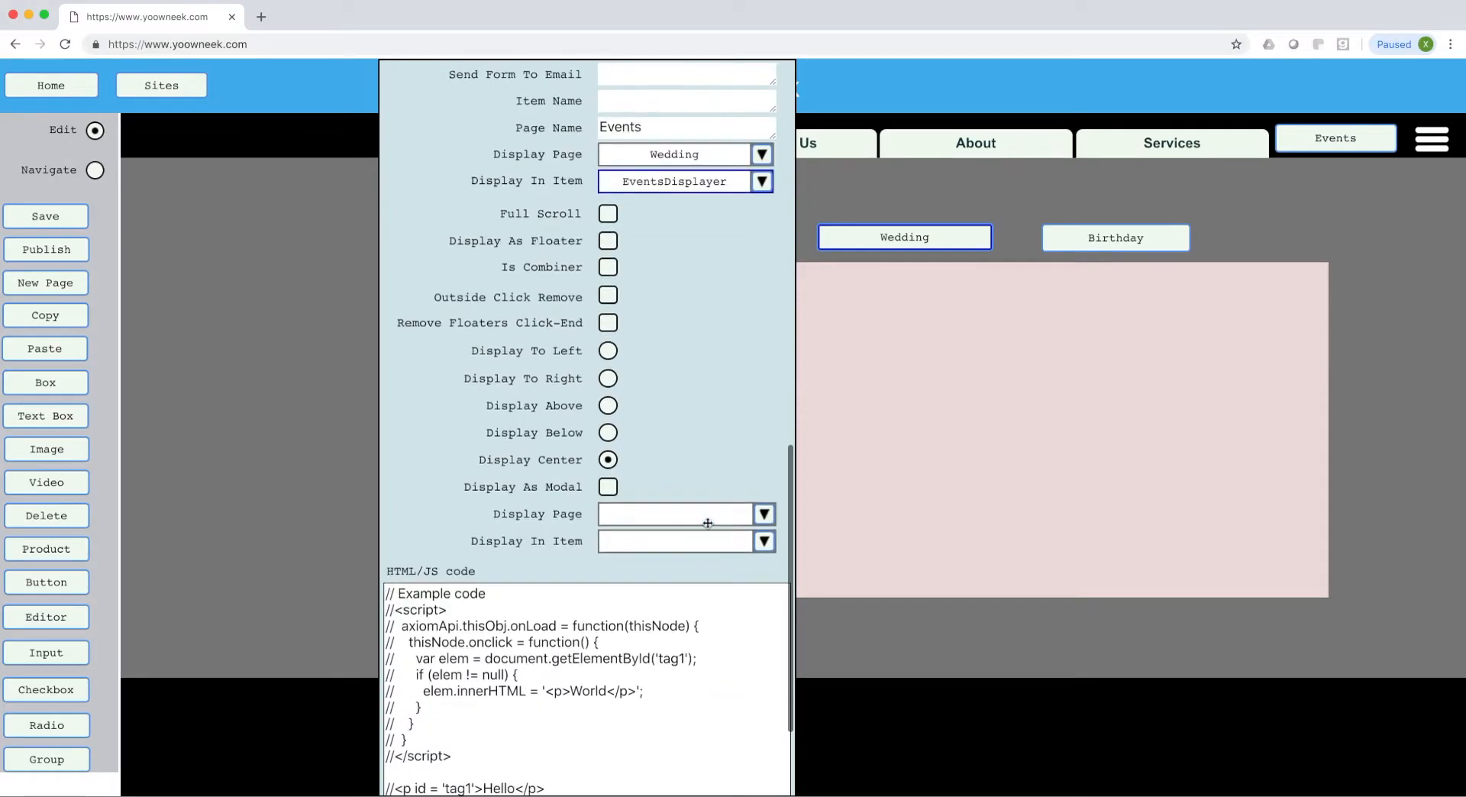
scroll(721, 627, up, 1)
scroll(728, 627, down, 3)
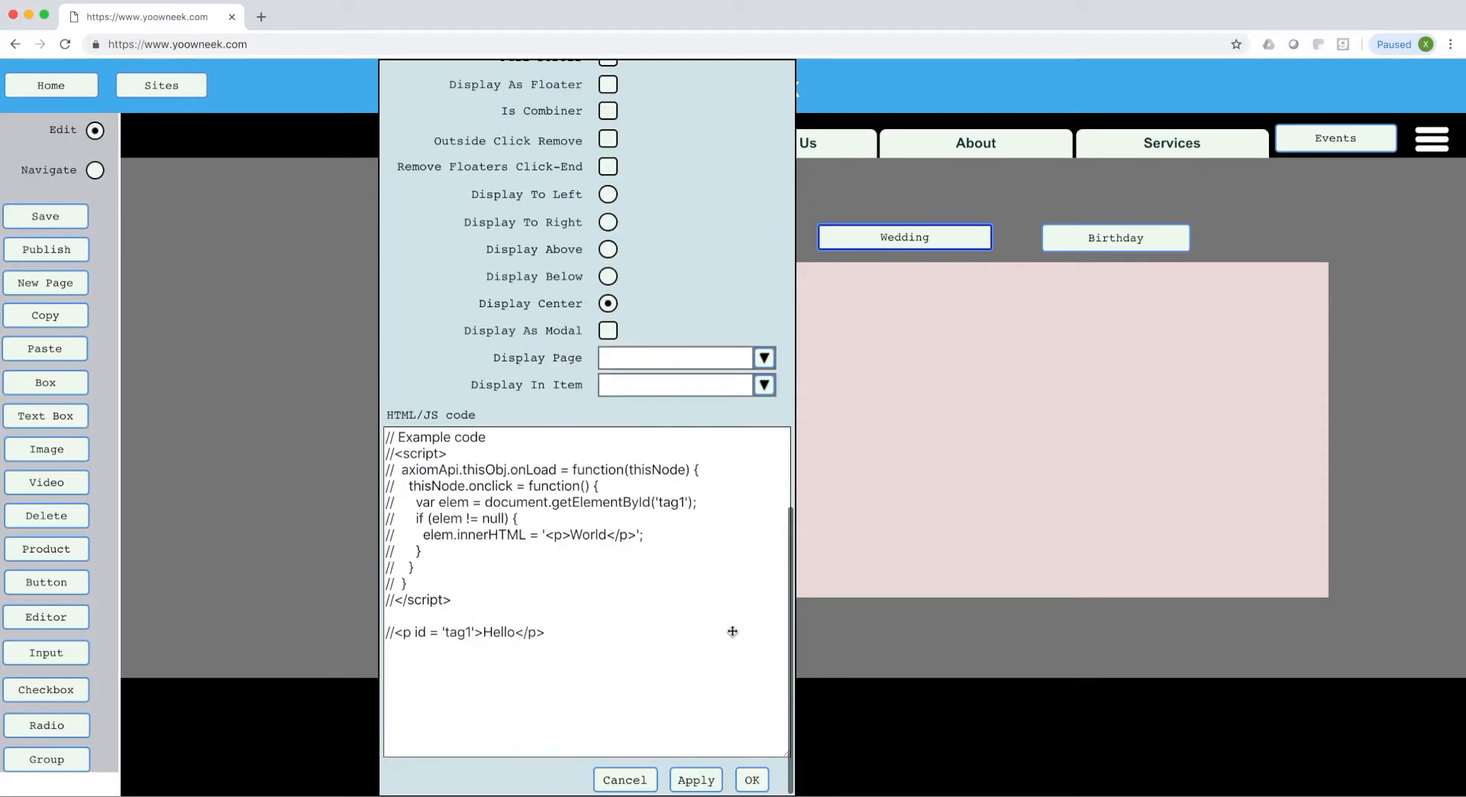
click(752, 781)
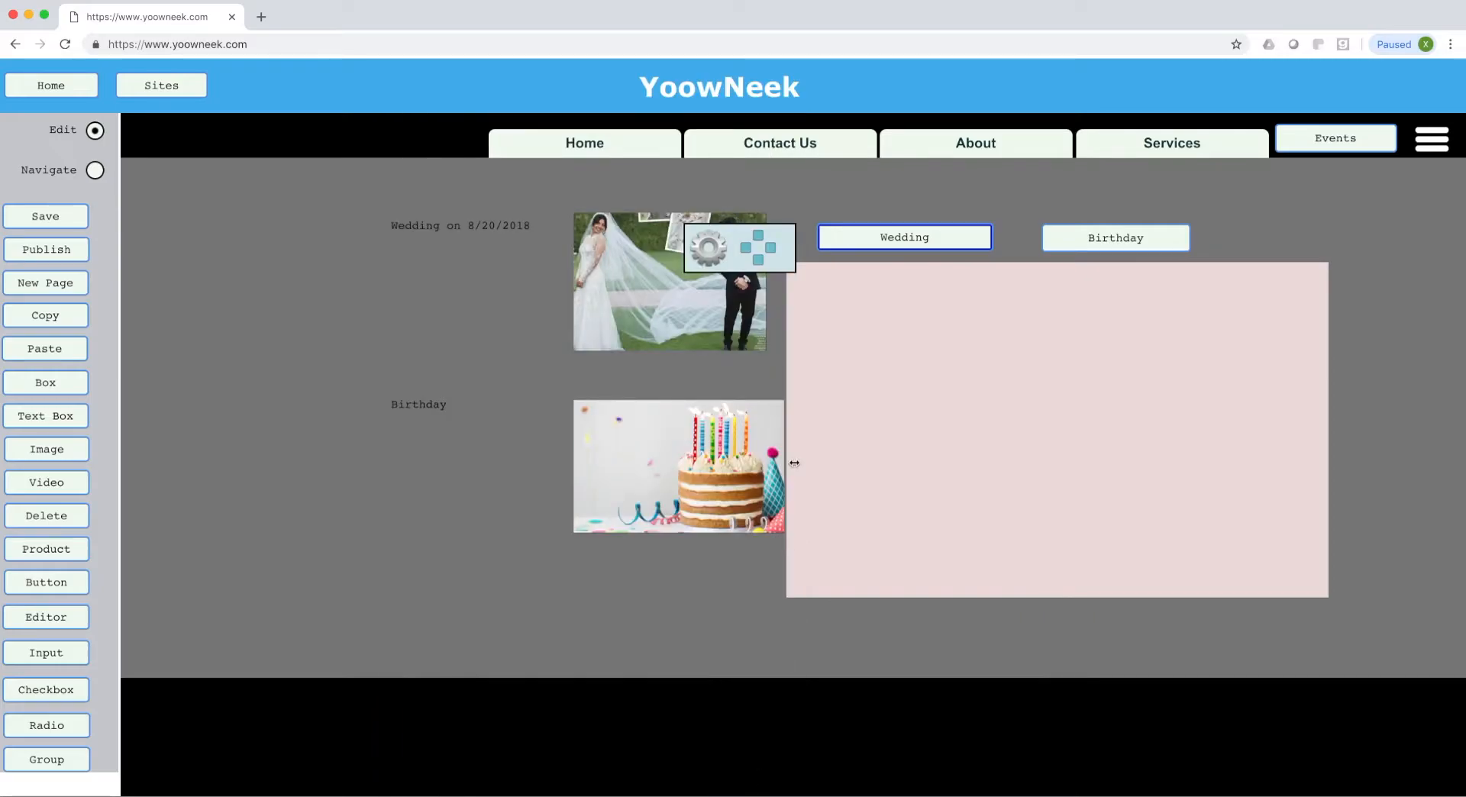
Set the Birthday button's Display Page to Birthday and Display In Item to EventsDisplayer, and accept its settings.
click(1089, 248)
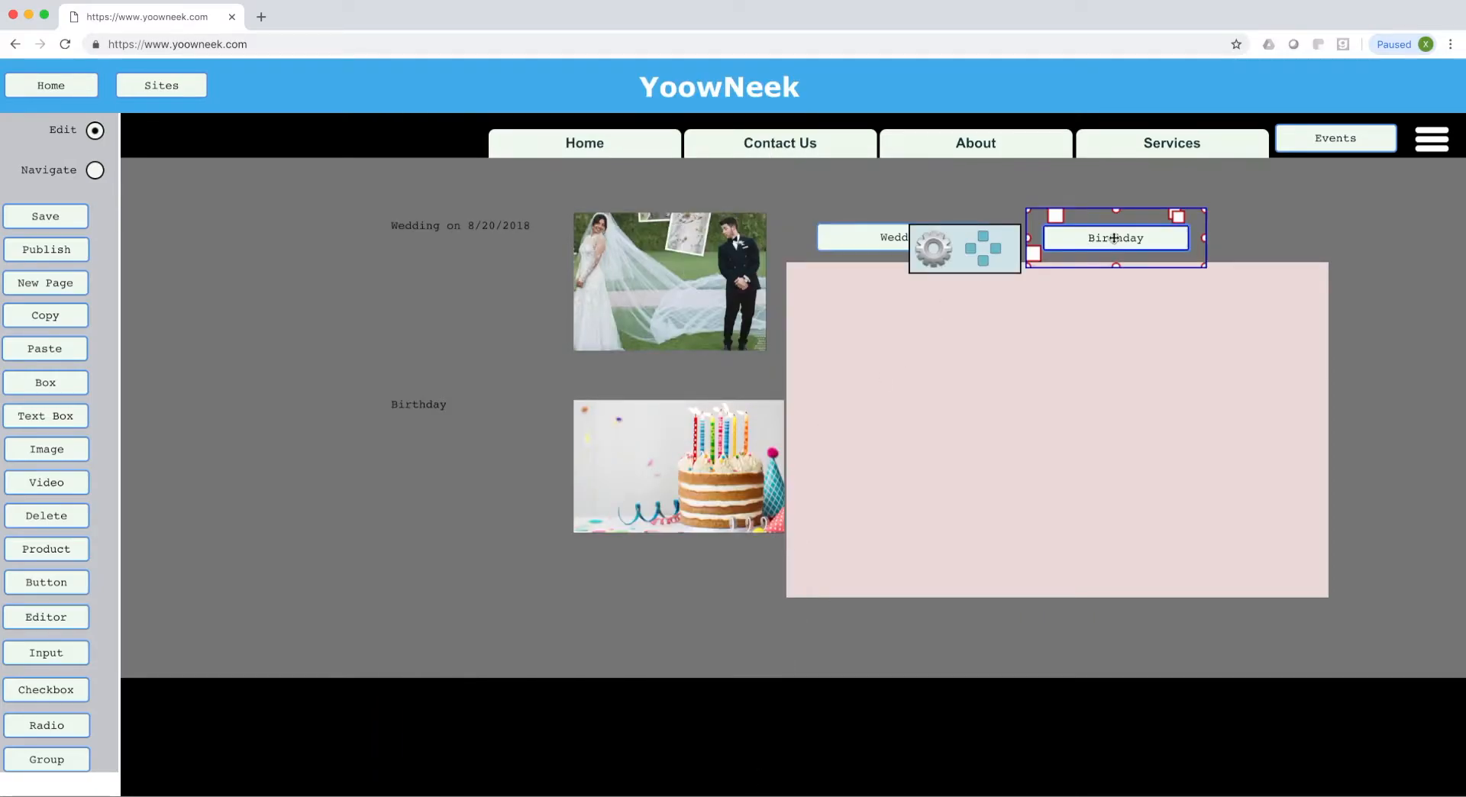
click(945, 257)
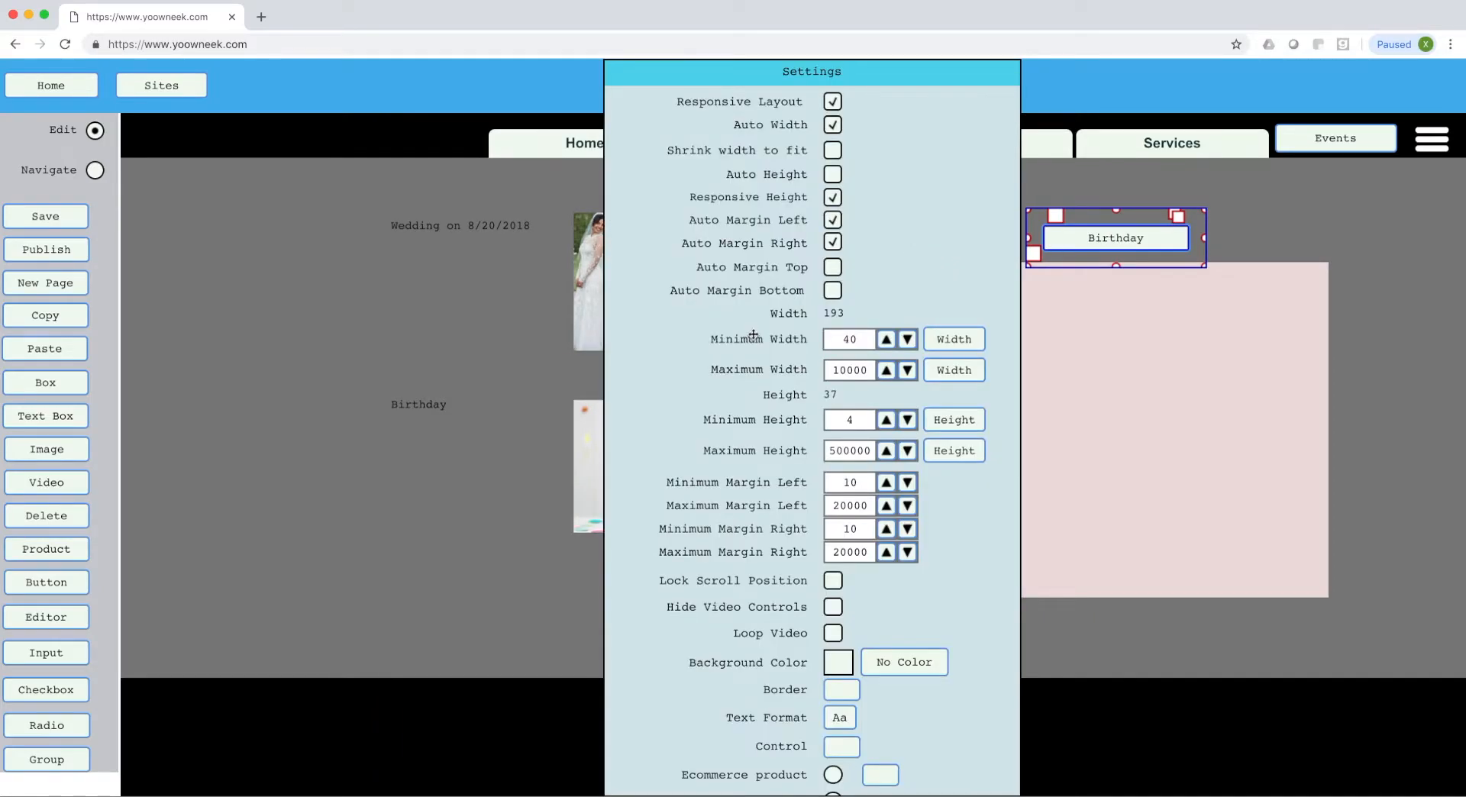
scroll(866, 475, down, 10)
scroll(866, 475, down, 3)
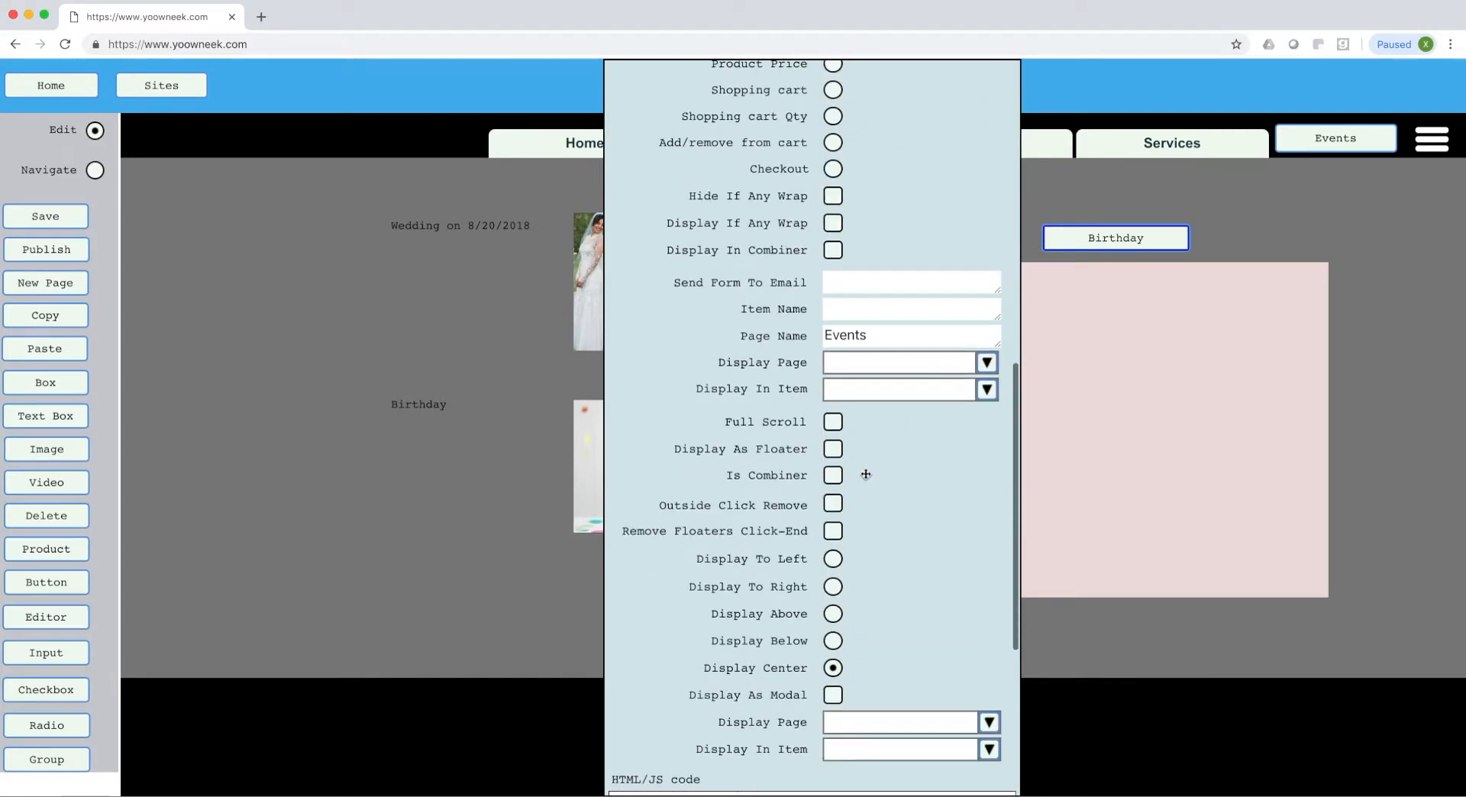
click(988, 363)
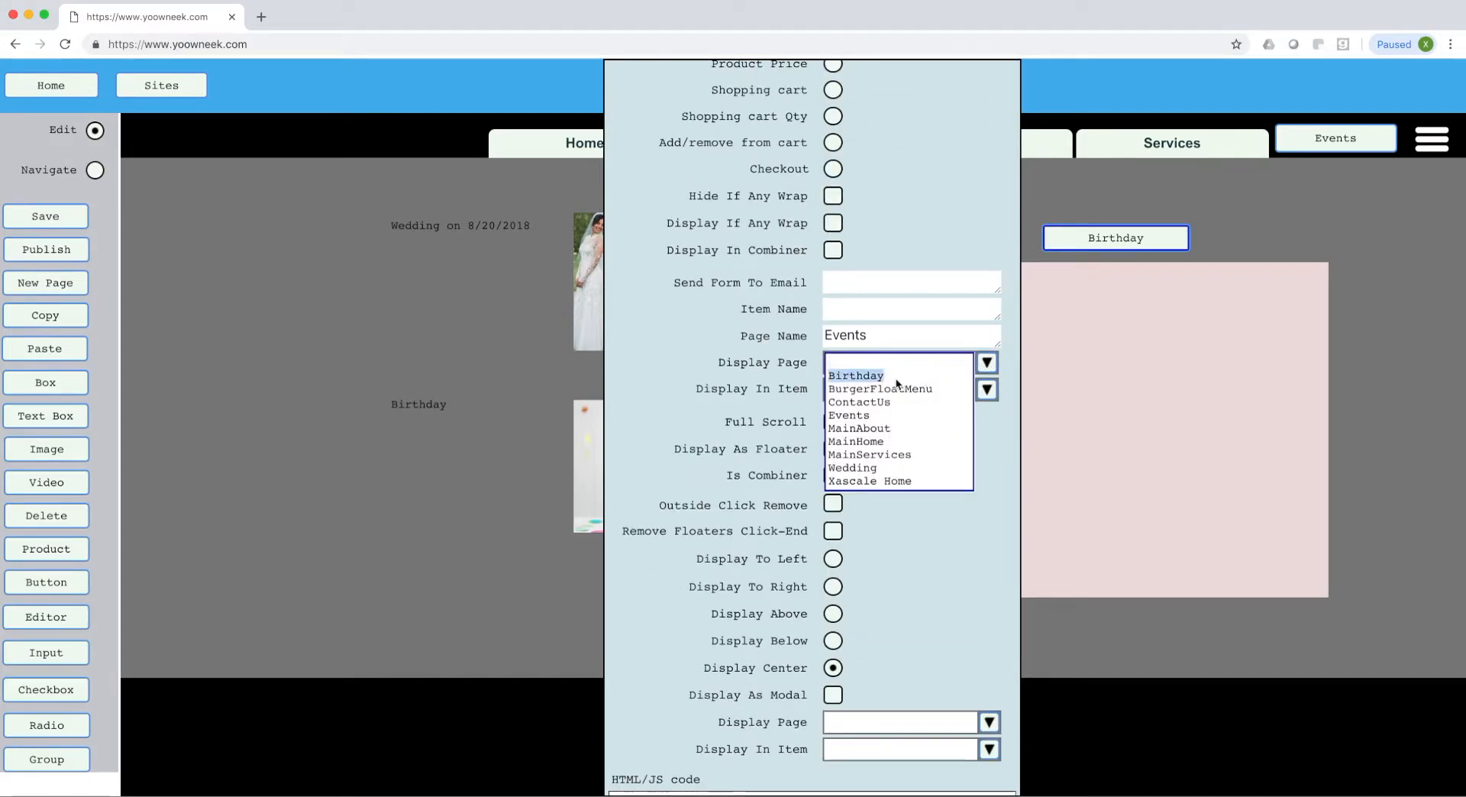
click(866, 376)
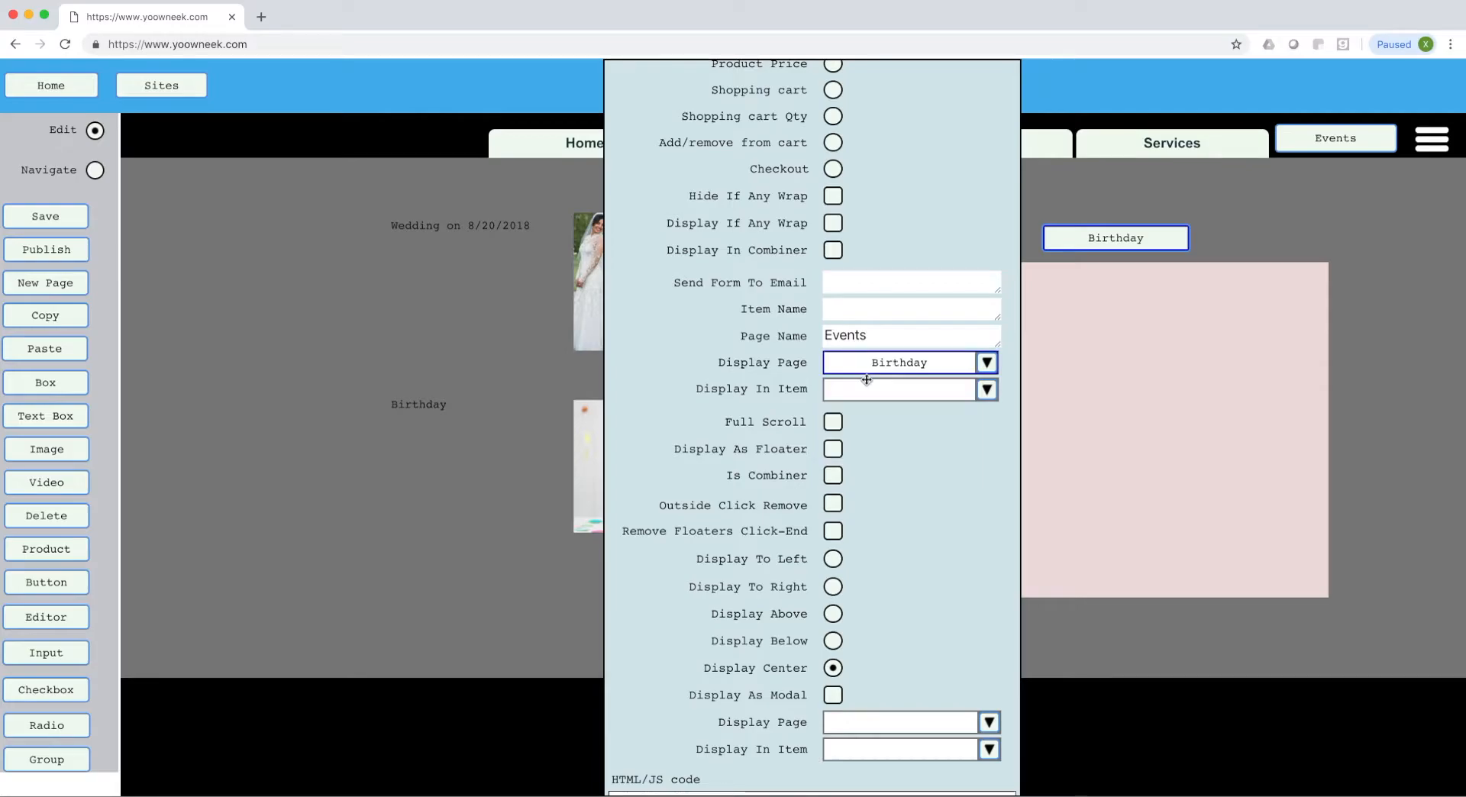
click(987, 389)
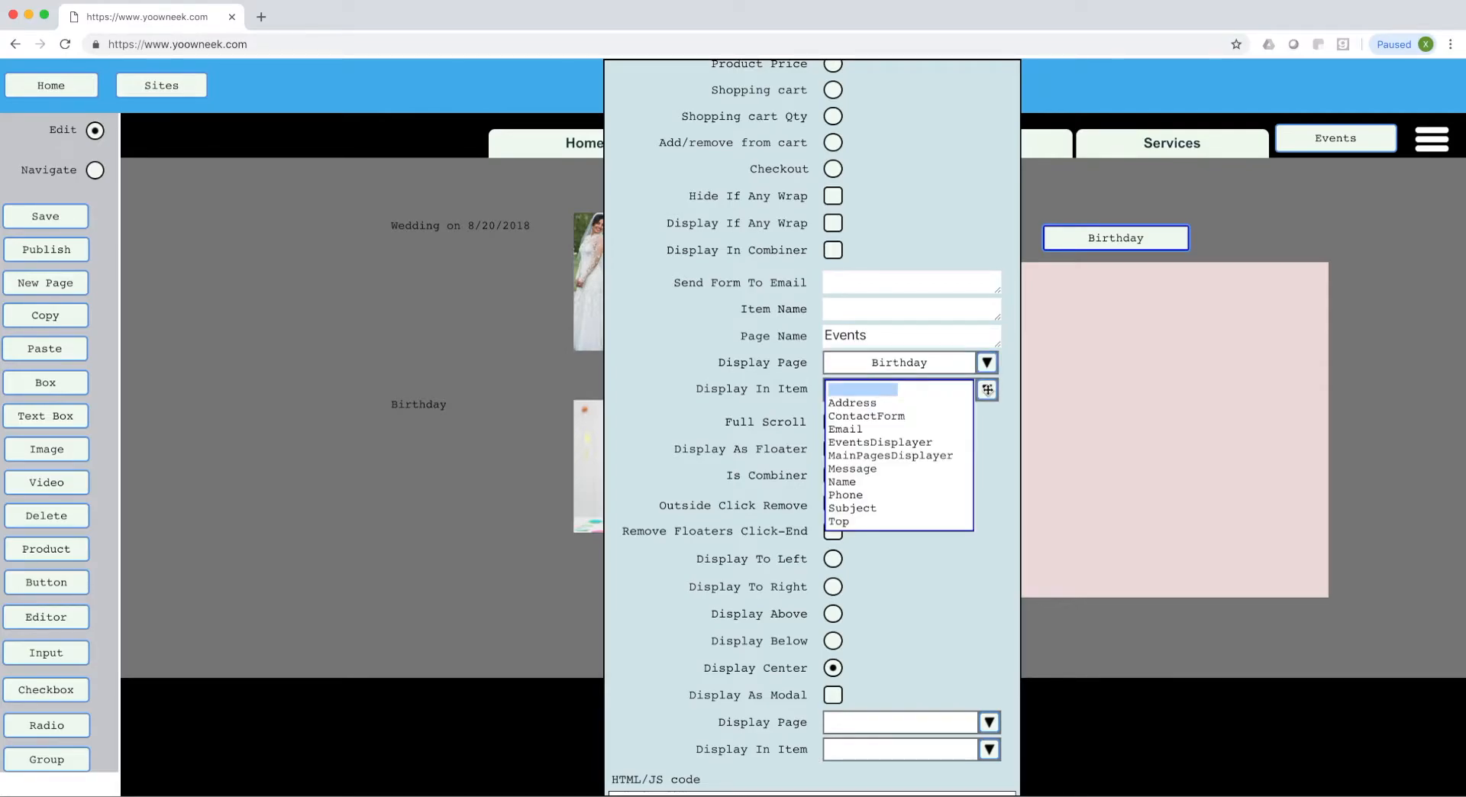
click(906, 442)
scroll(976, 587, down, 5)
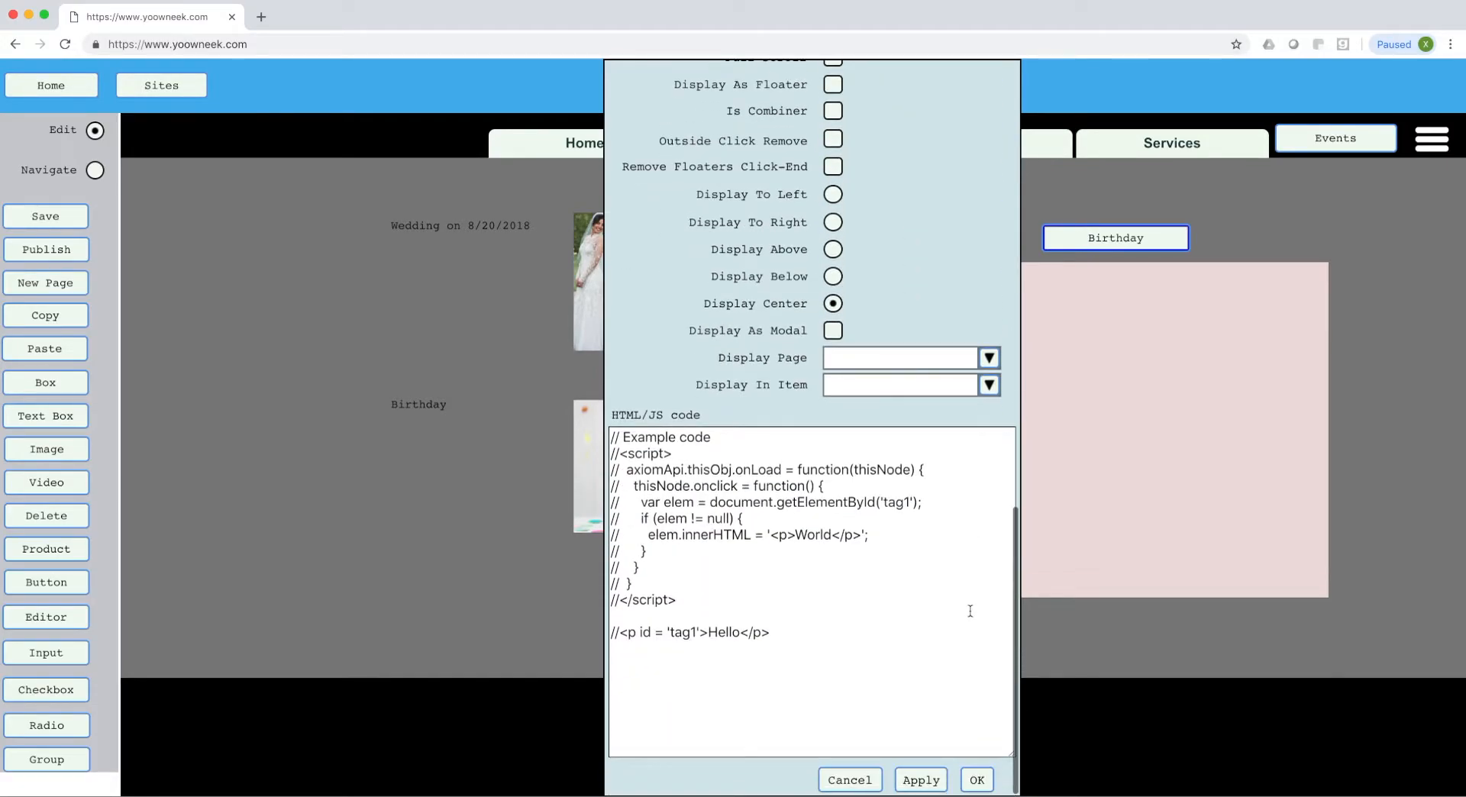
click(974, 780)
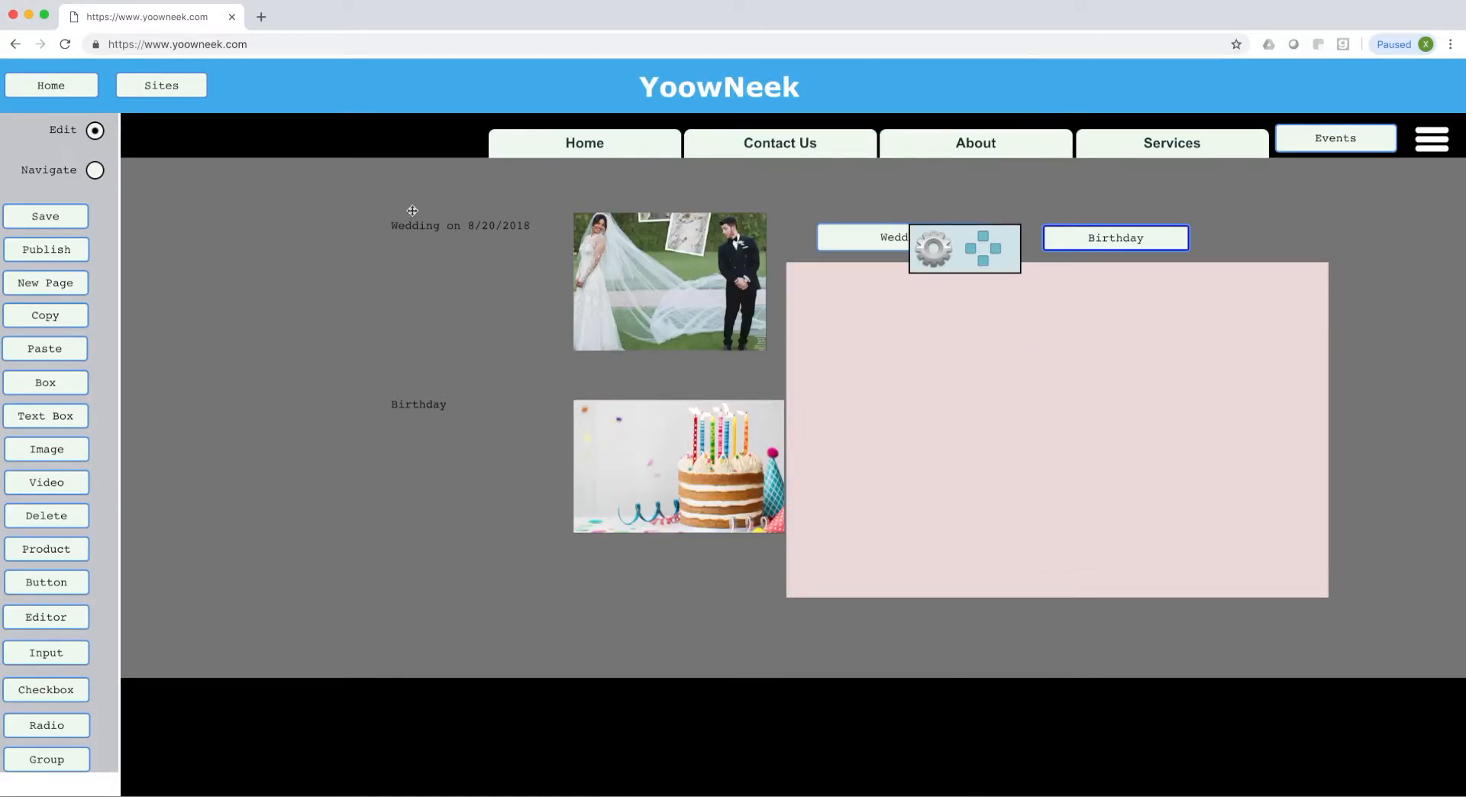
Load the Wedding page into the box through its button in Navigate mode, and return to Edit mode.
click(95, 171)
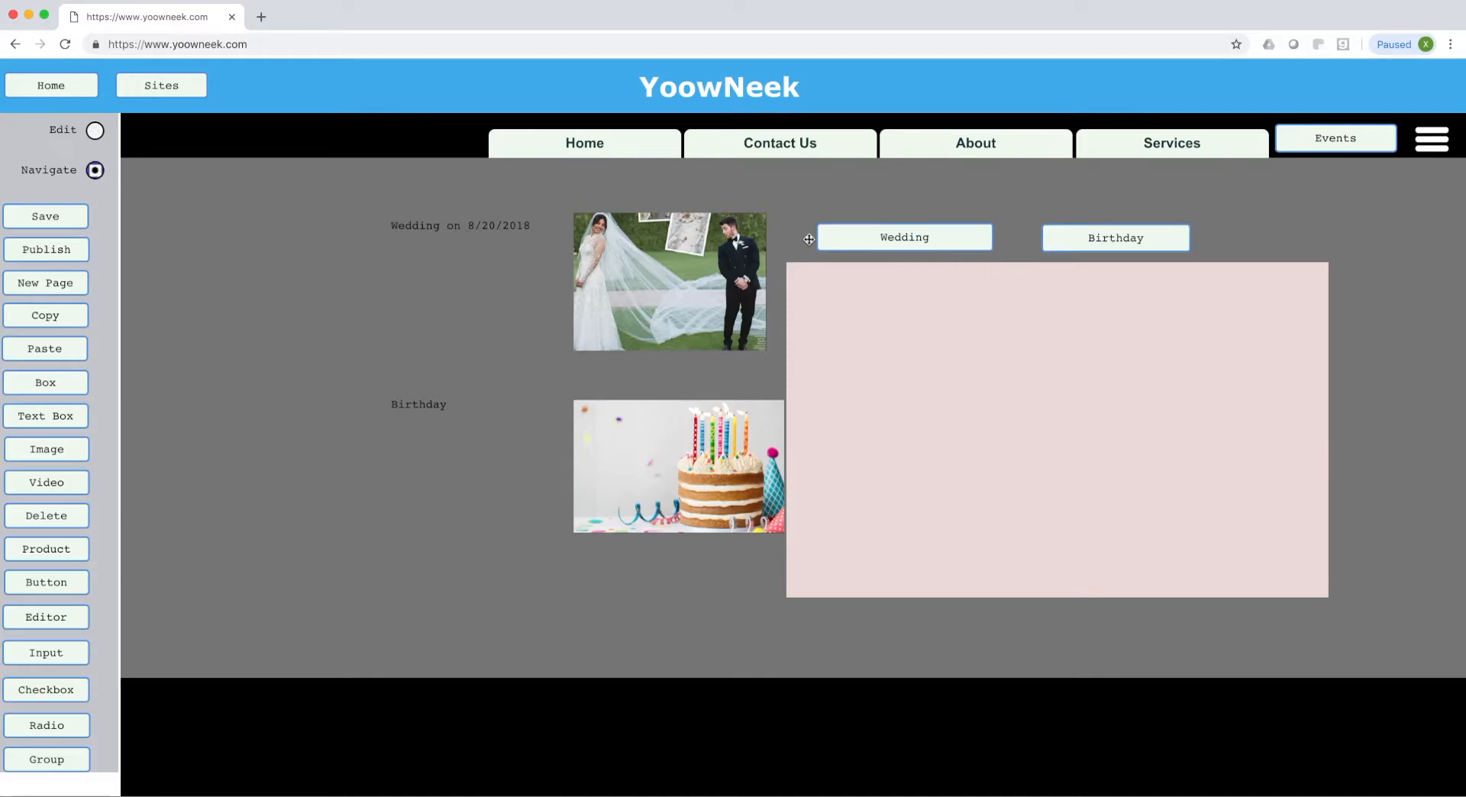
click(898, 234)
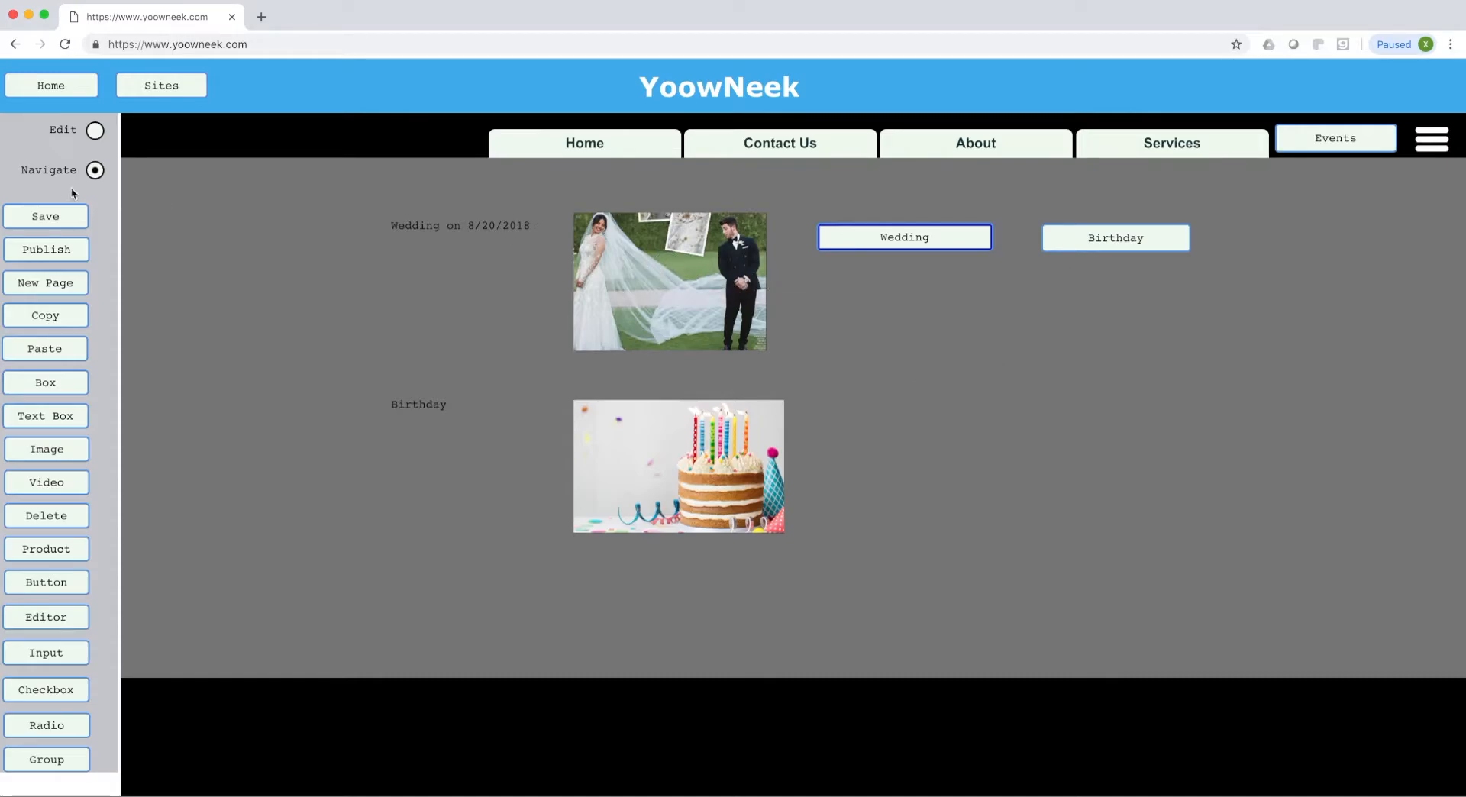
click(95, 130)
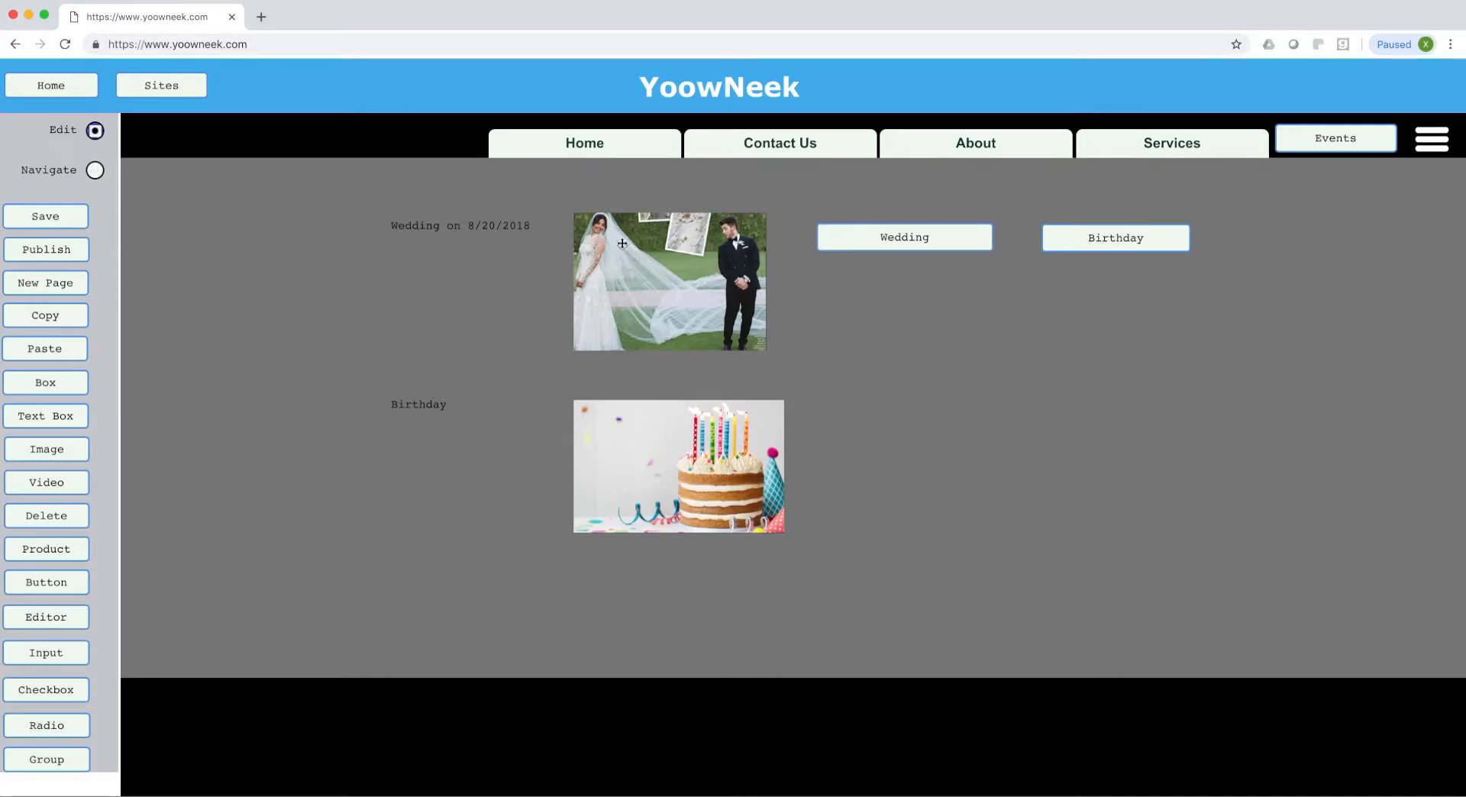
Move the wedding image and the "Wedding on 8/20/2018" text into the box area below the Wedding and Birthday buttons.
drag(622, 243, 1074, 419)
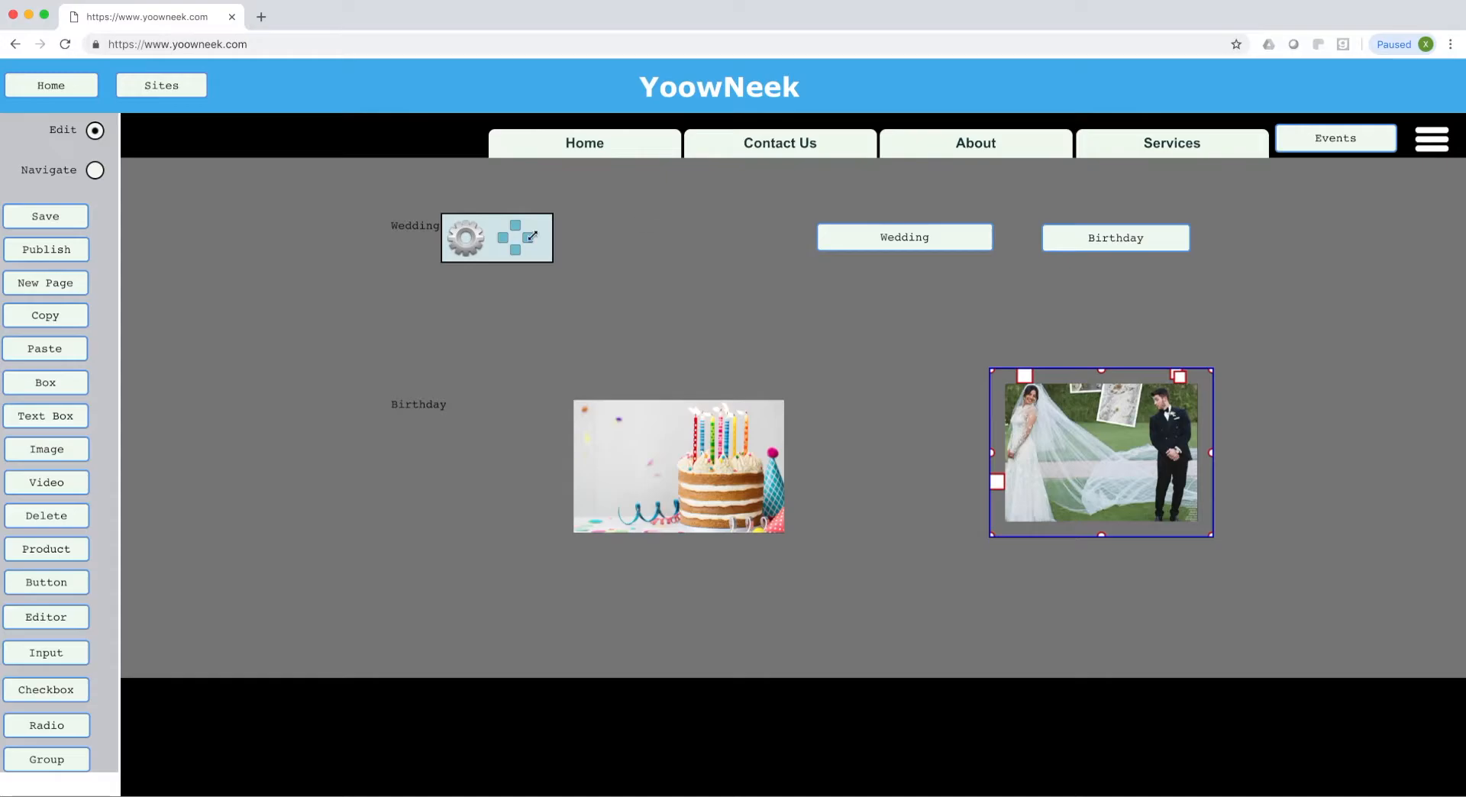
click(416, 229)
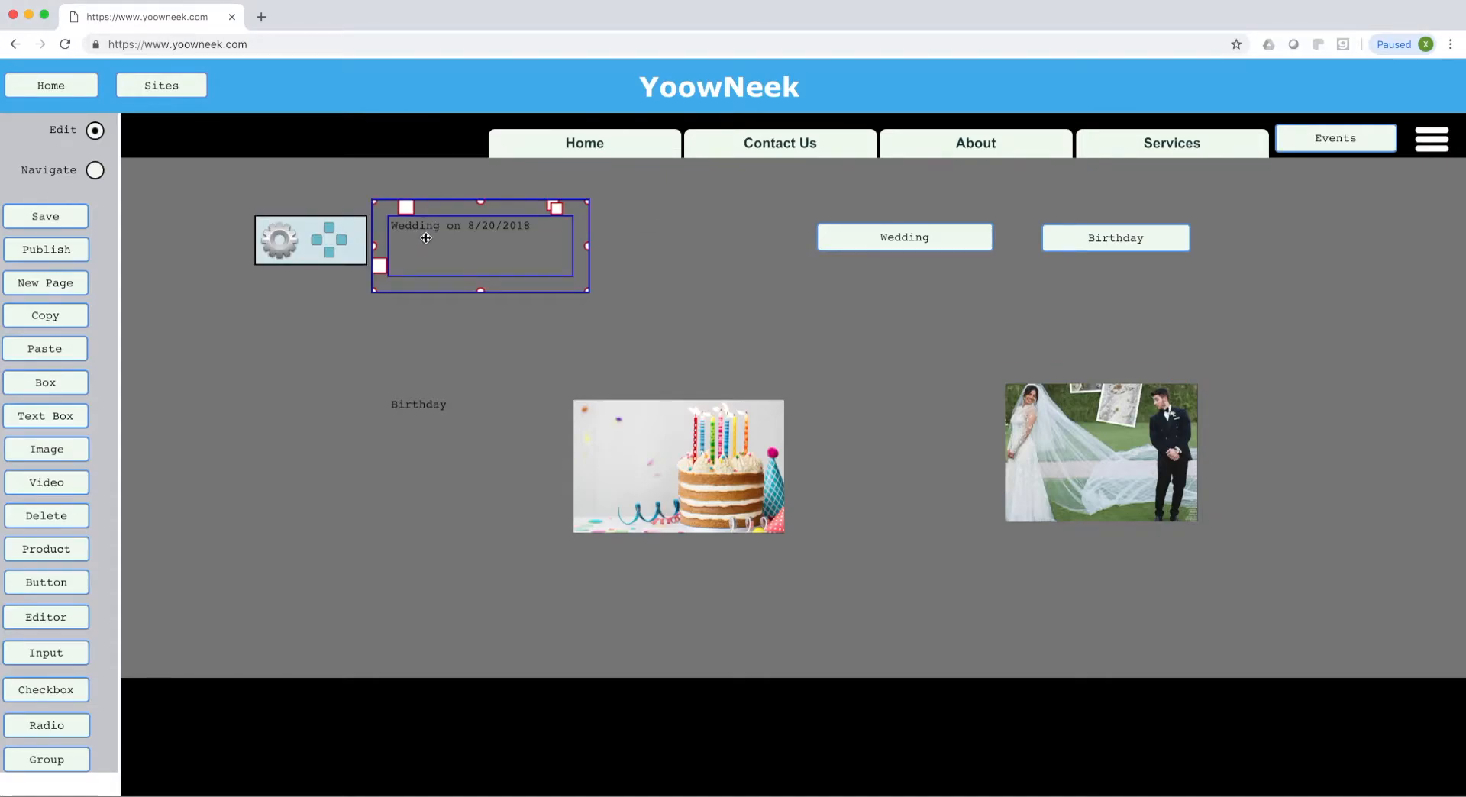
drag(425, 239, 908, 349)
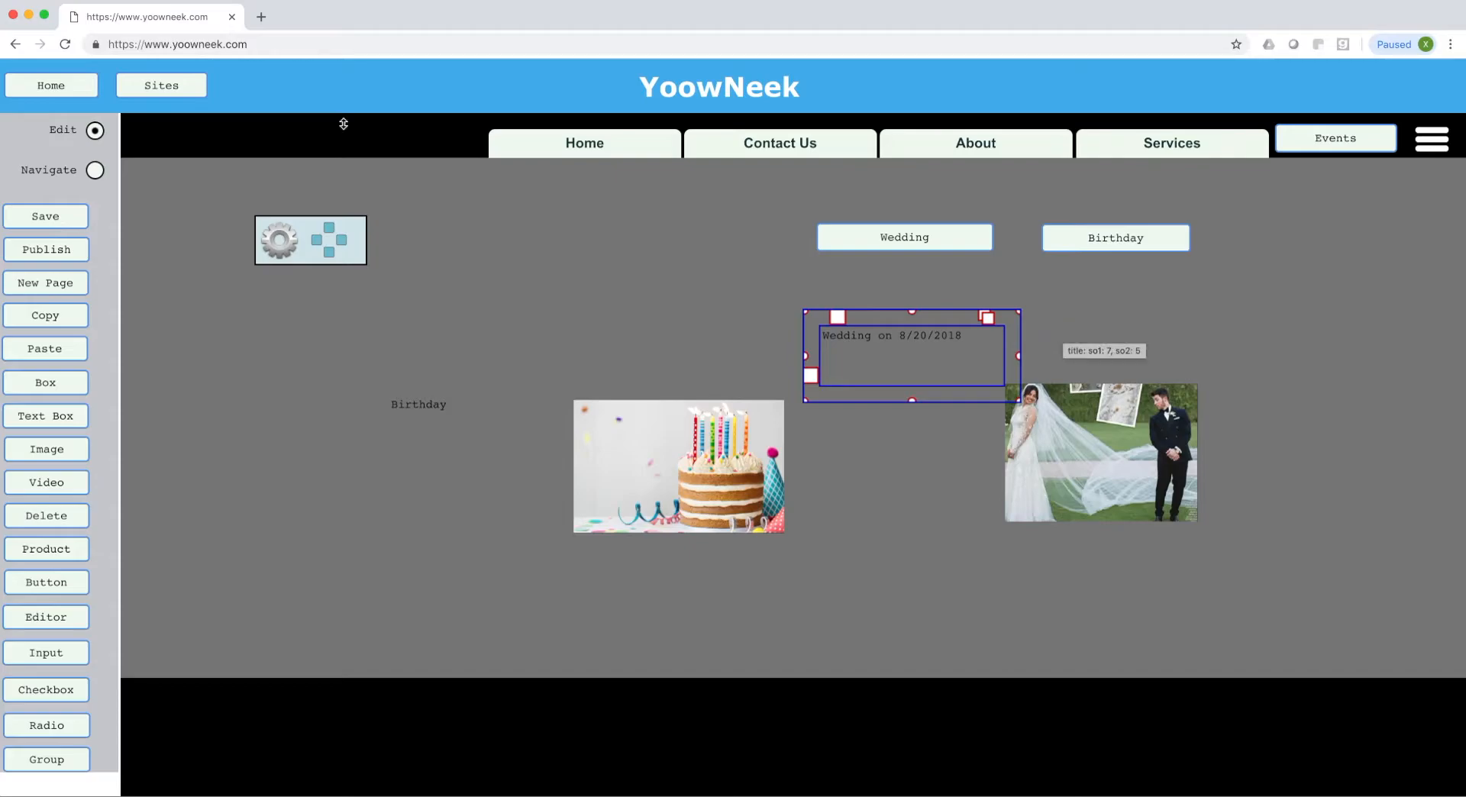
Set the Wedding page box's background color to the saved pale pink swatch (RGB 237, 221, 221) and accept its settings.
click(1118, 349)
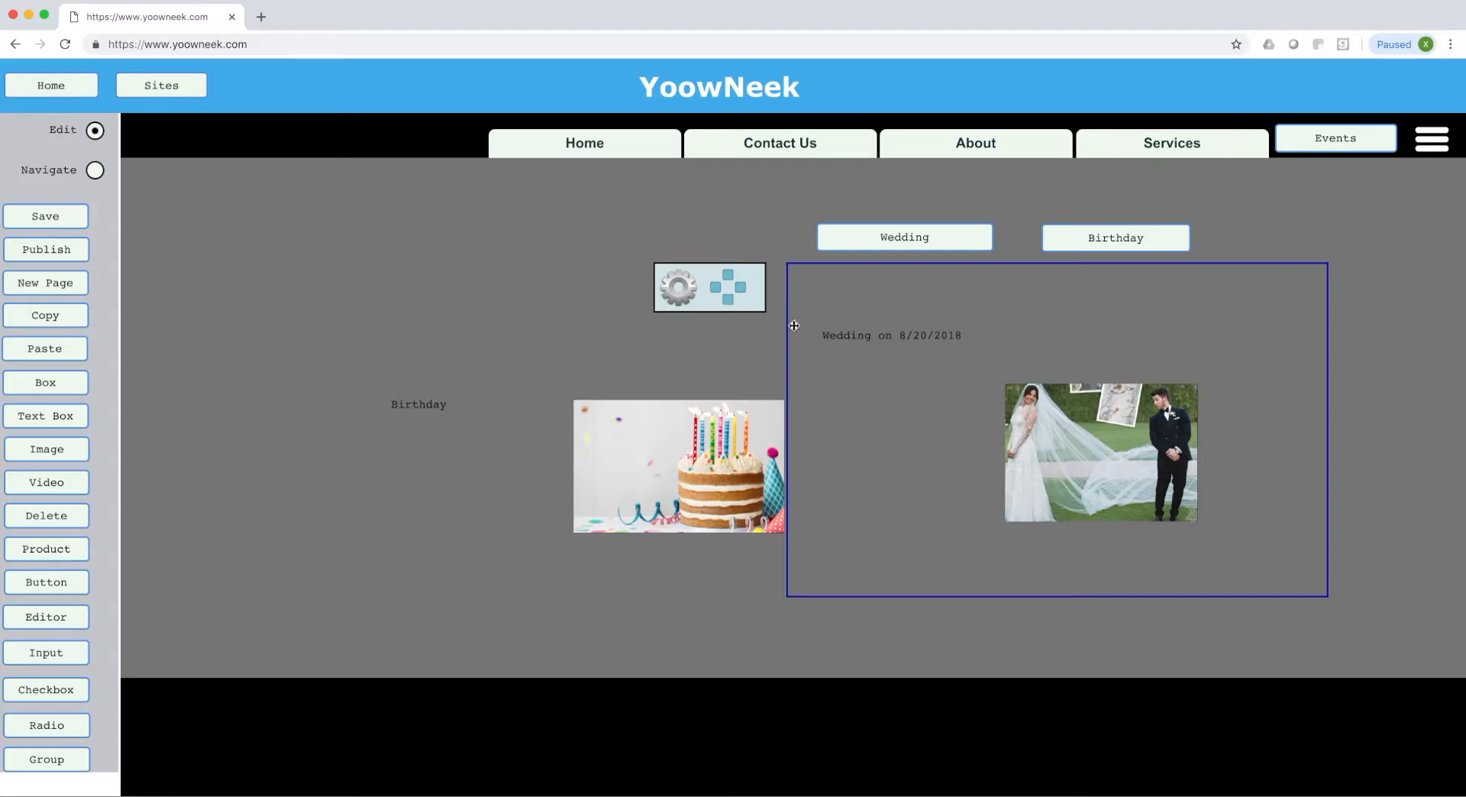
click(671, 287)
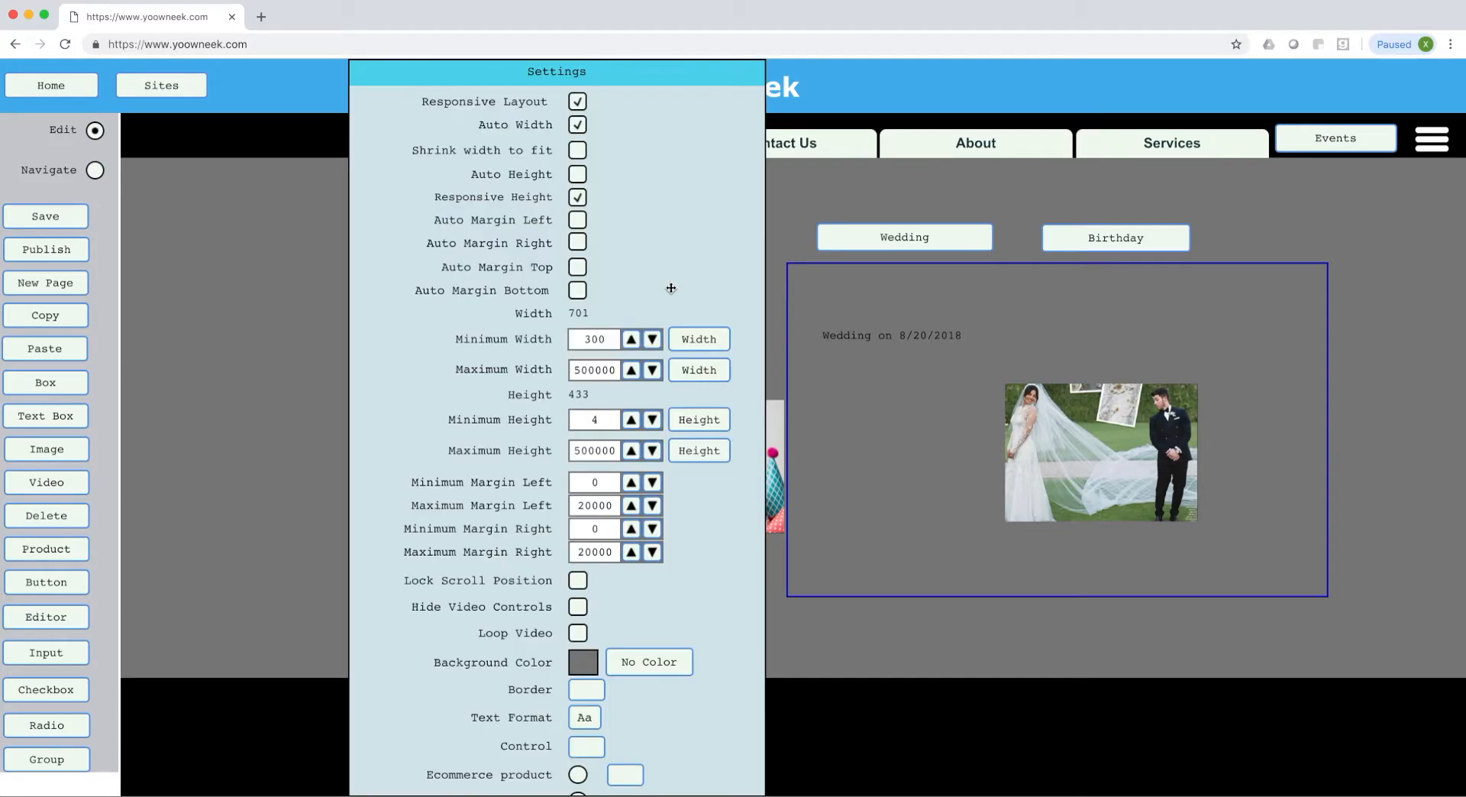
click(599, 665)
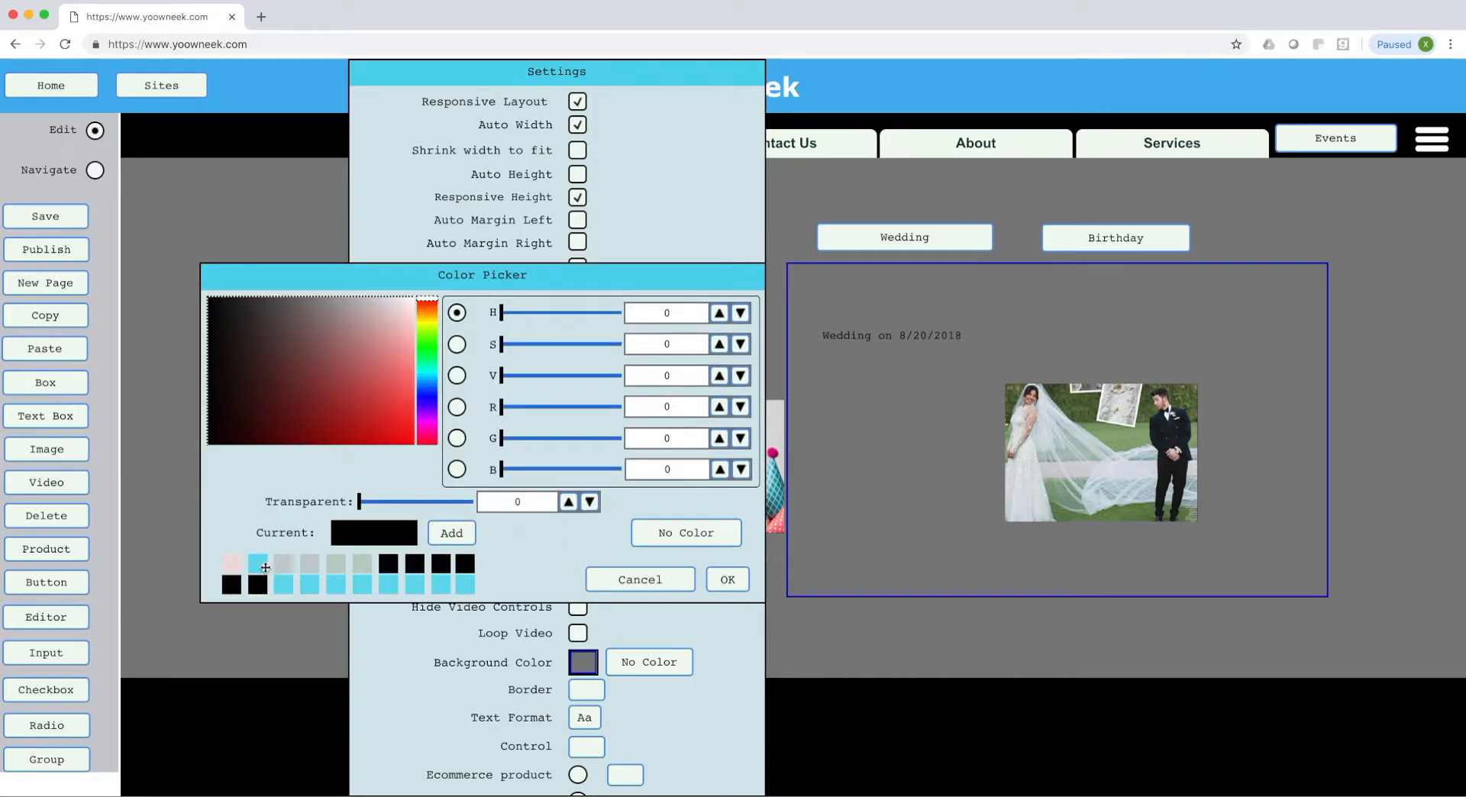
click(240, 569)
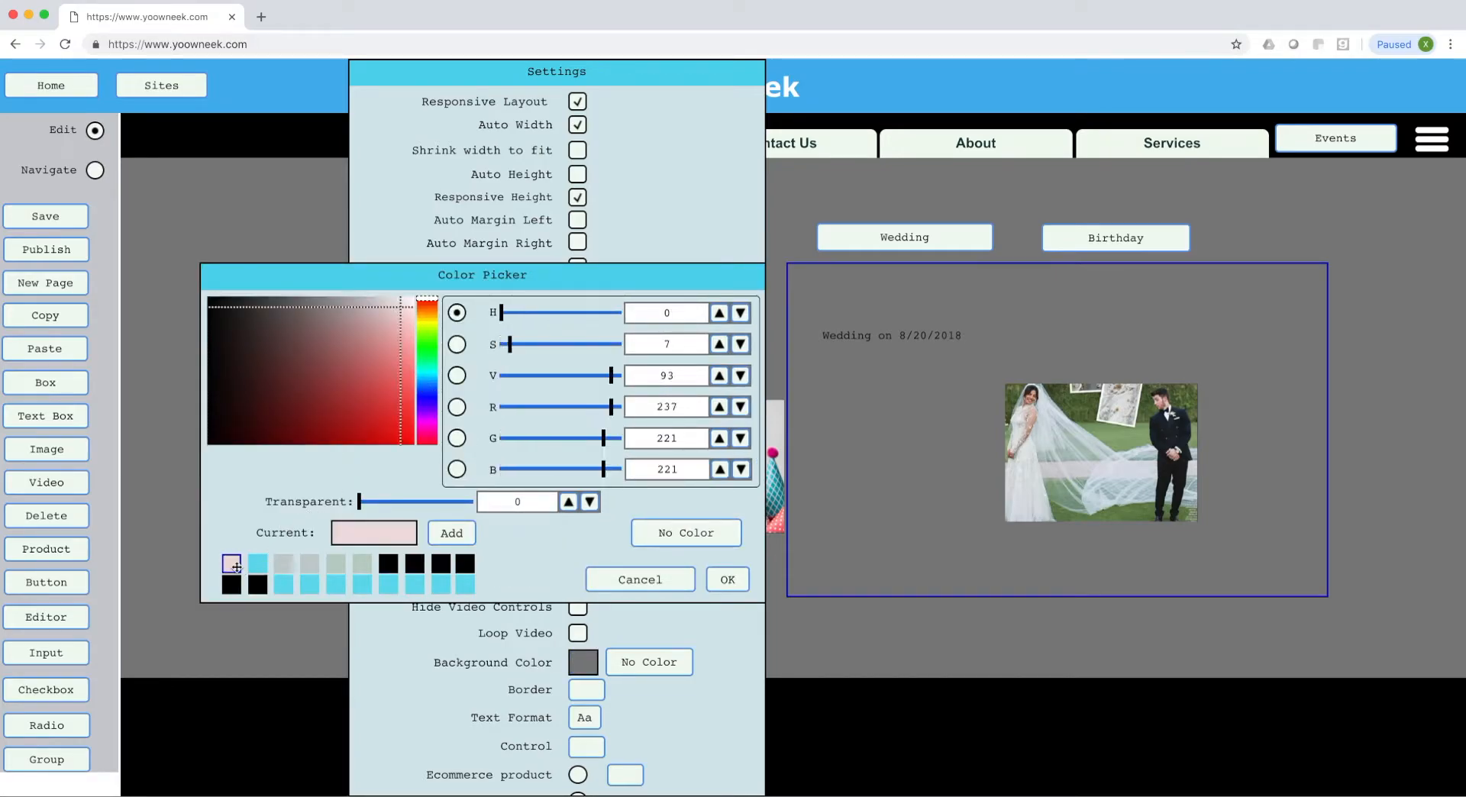
click(729, 580)
scroll(726, 588, down, 15)
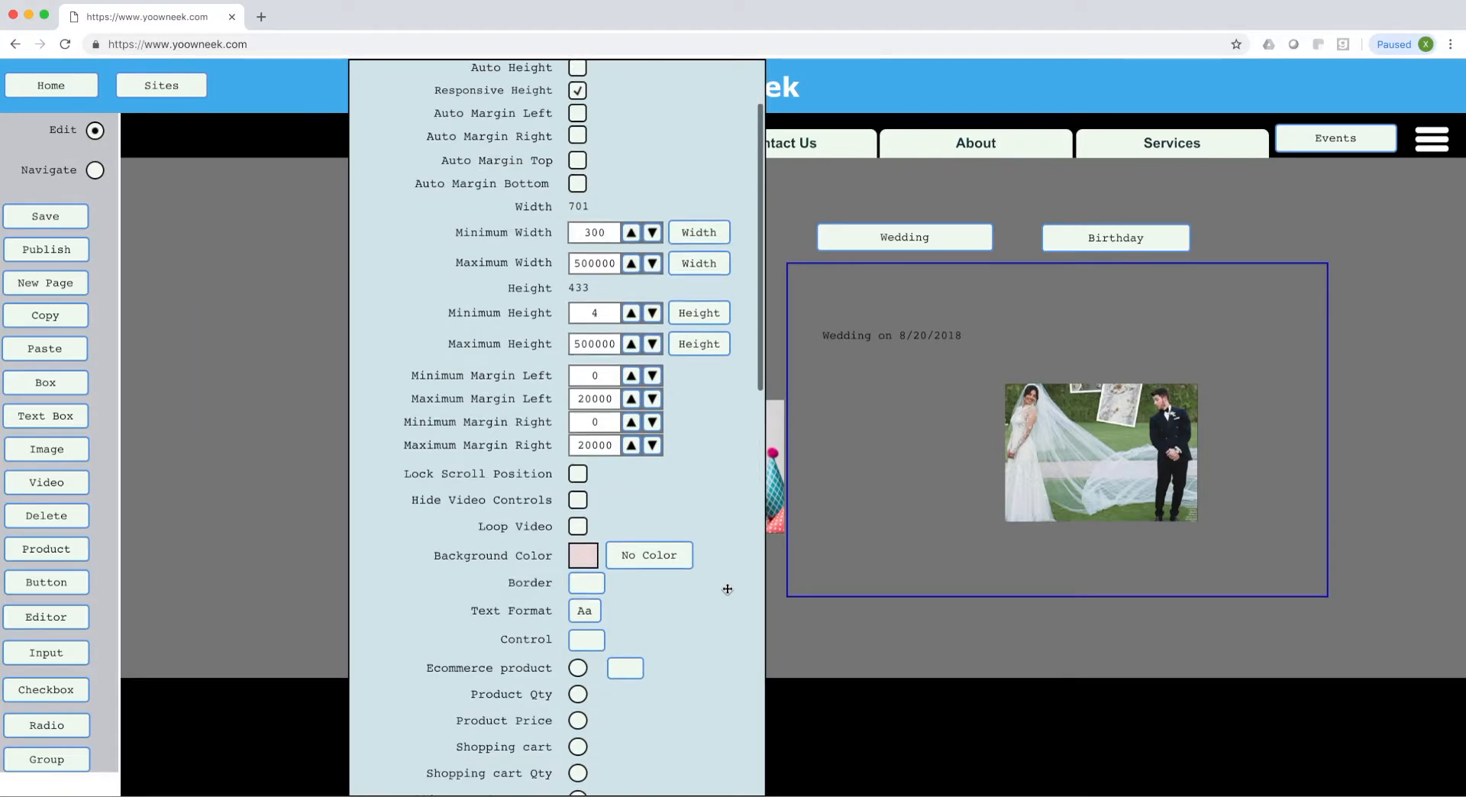
scroll(728, 711, down, 2)
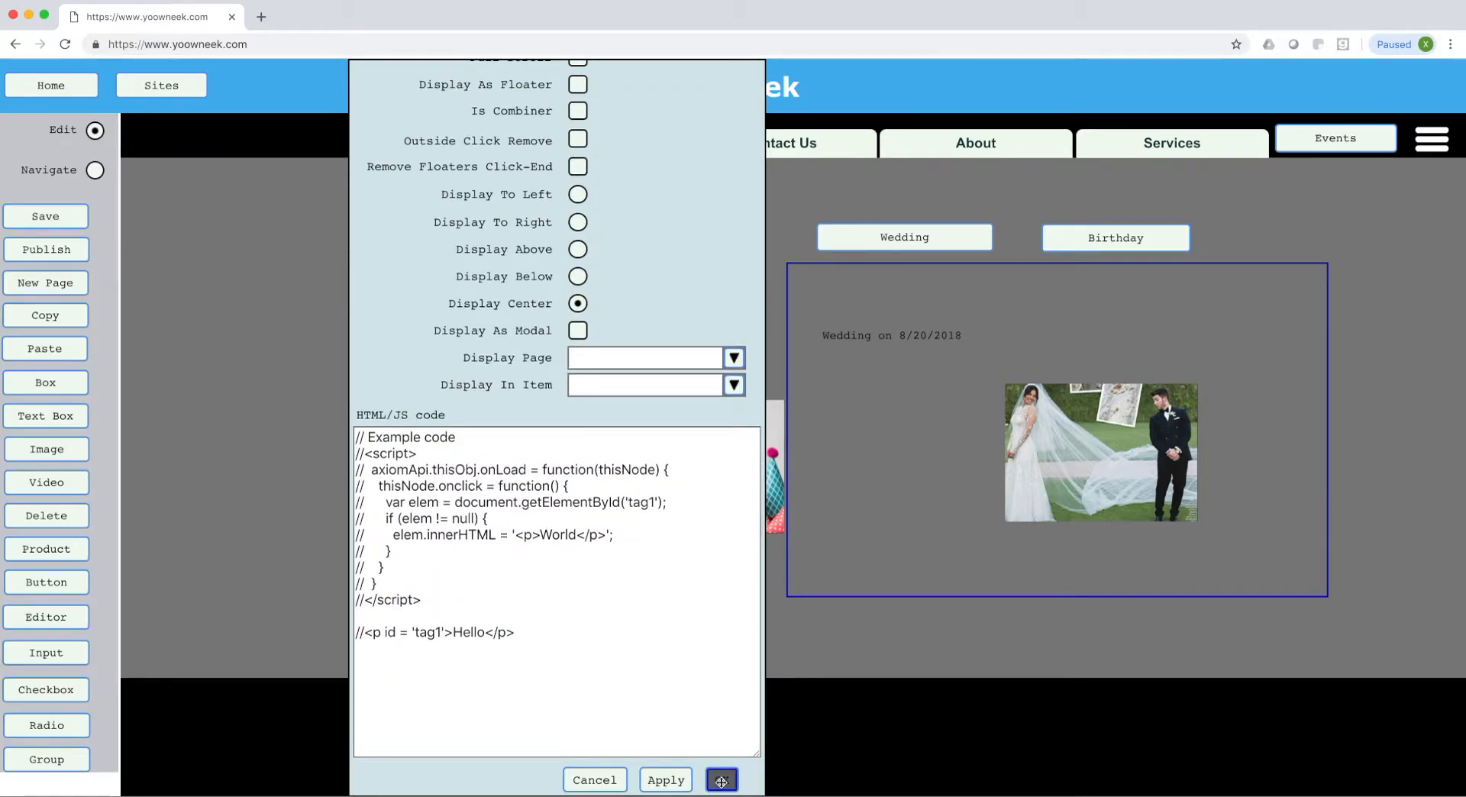
click(723, 778)
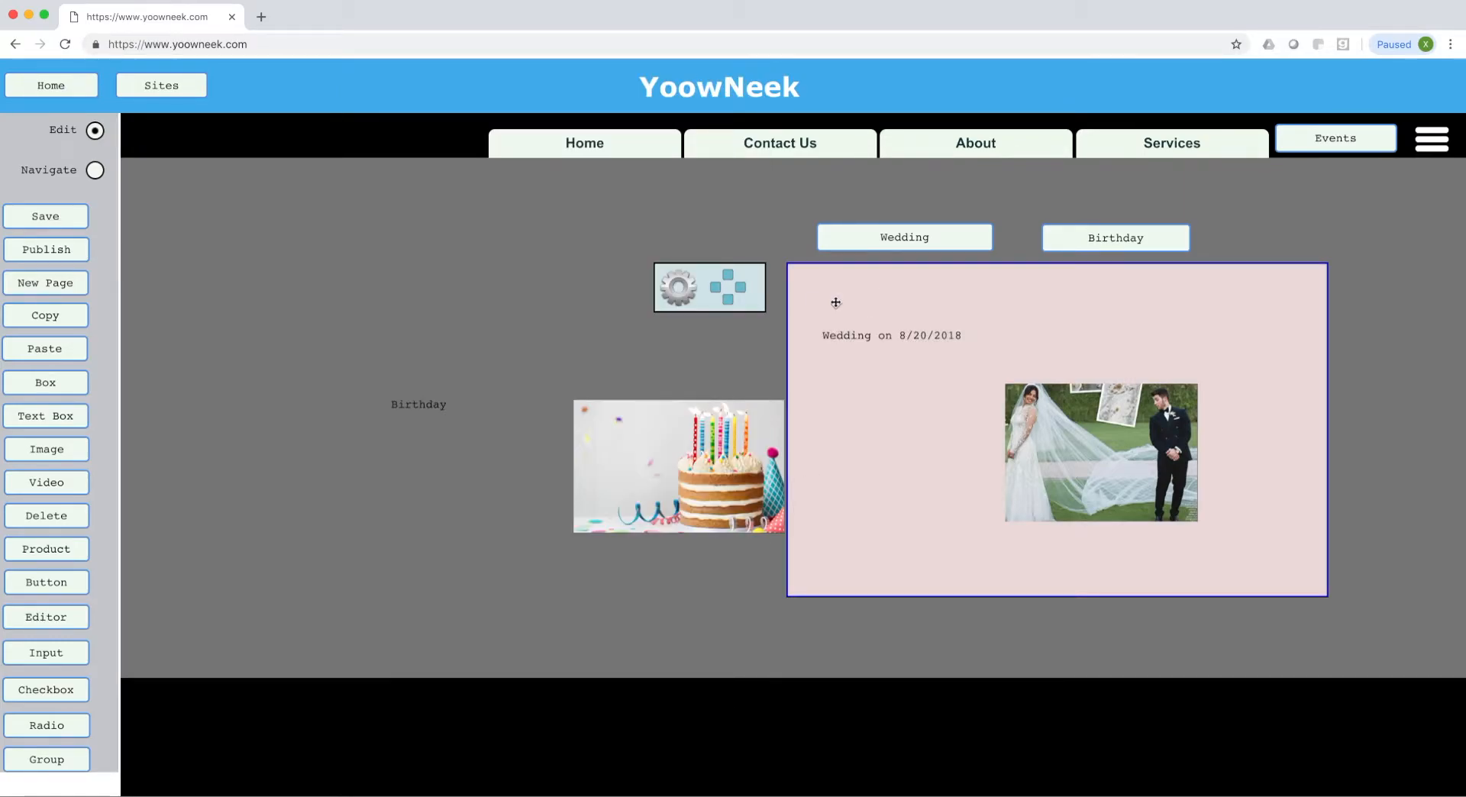
Reposition the wedding text near the pink box's upper-left corner and center the wedding image horizontally in the box.
click(863, 330)
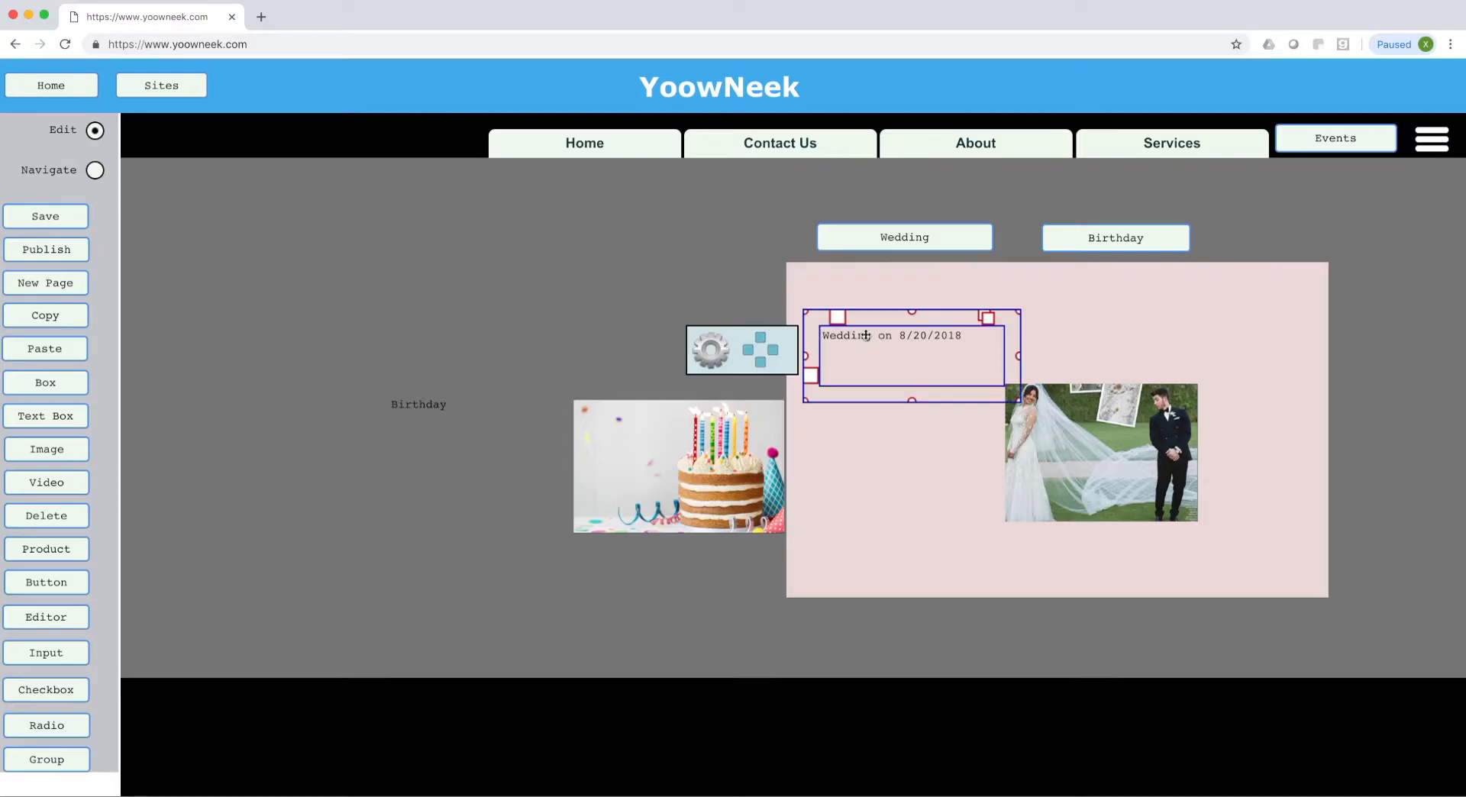
click(1096, 458)
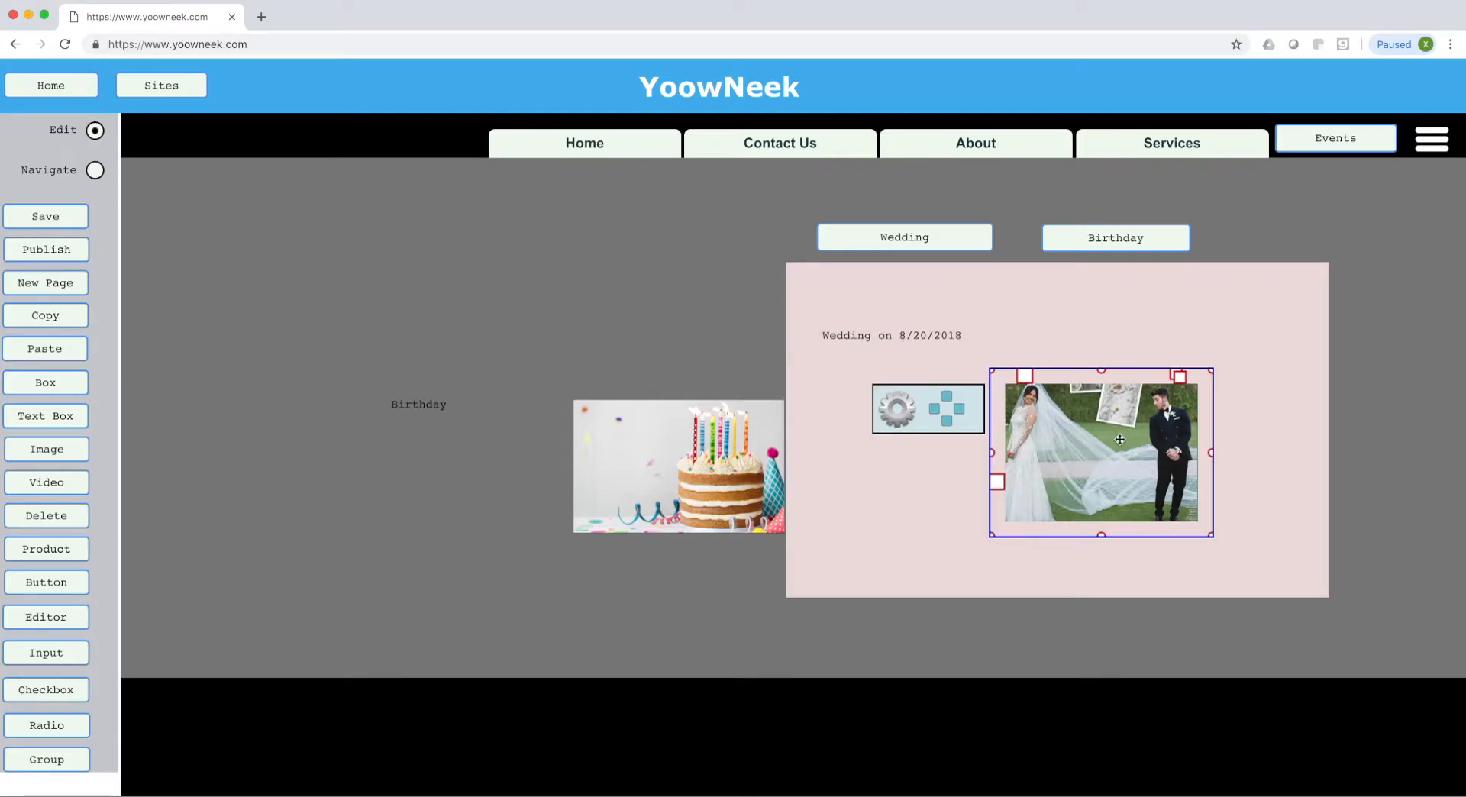
click(908, 335)
drag(908, 335, 907, 298)
click(1059, 420)
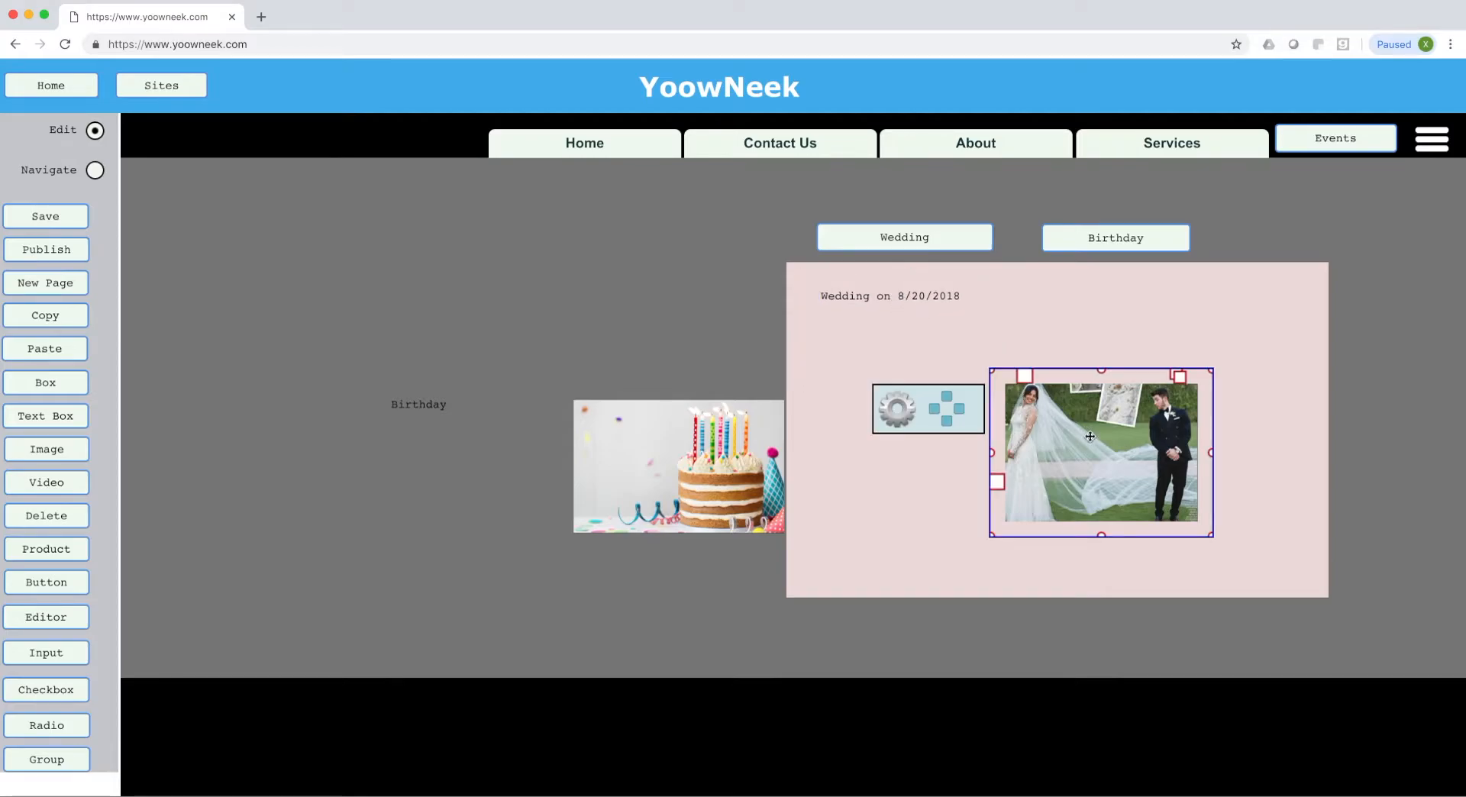
drag(1059, 420, 1055, 429)
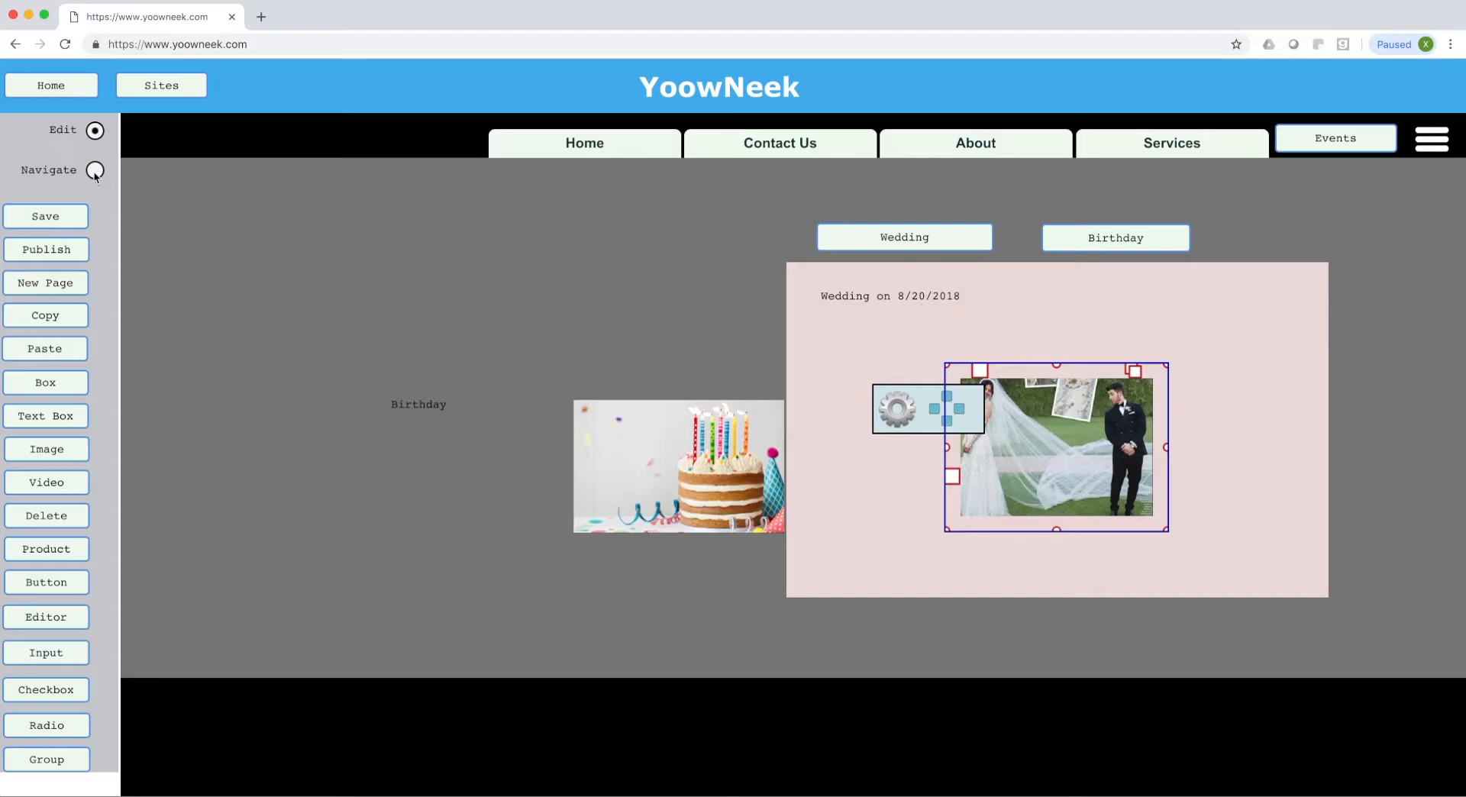
Load the Birthday page into the box through its button in Navigate mode, and return to Edit mode.
click(94, 172)
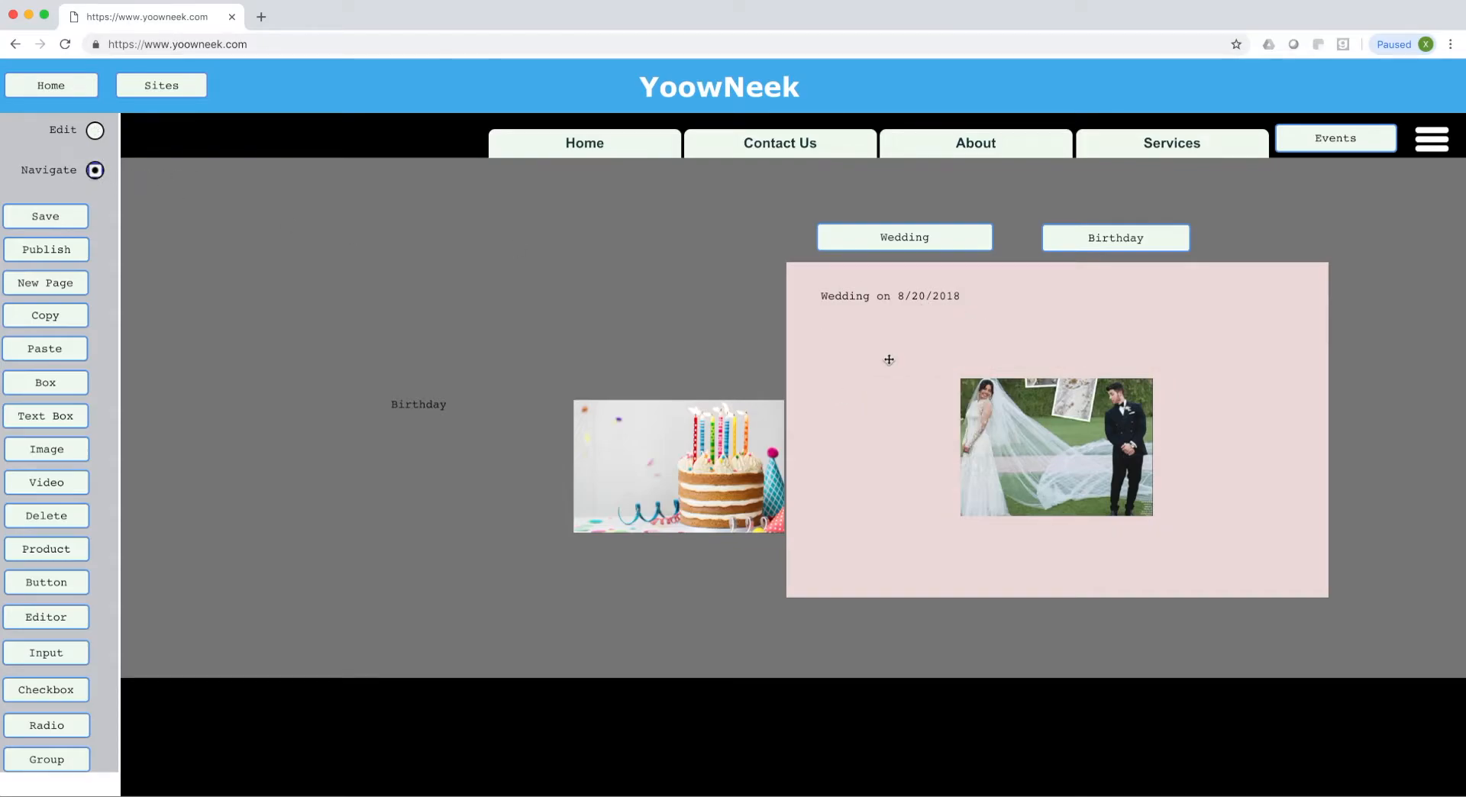
click(1138, 241)
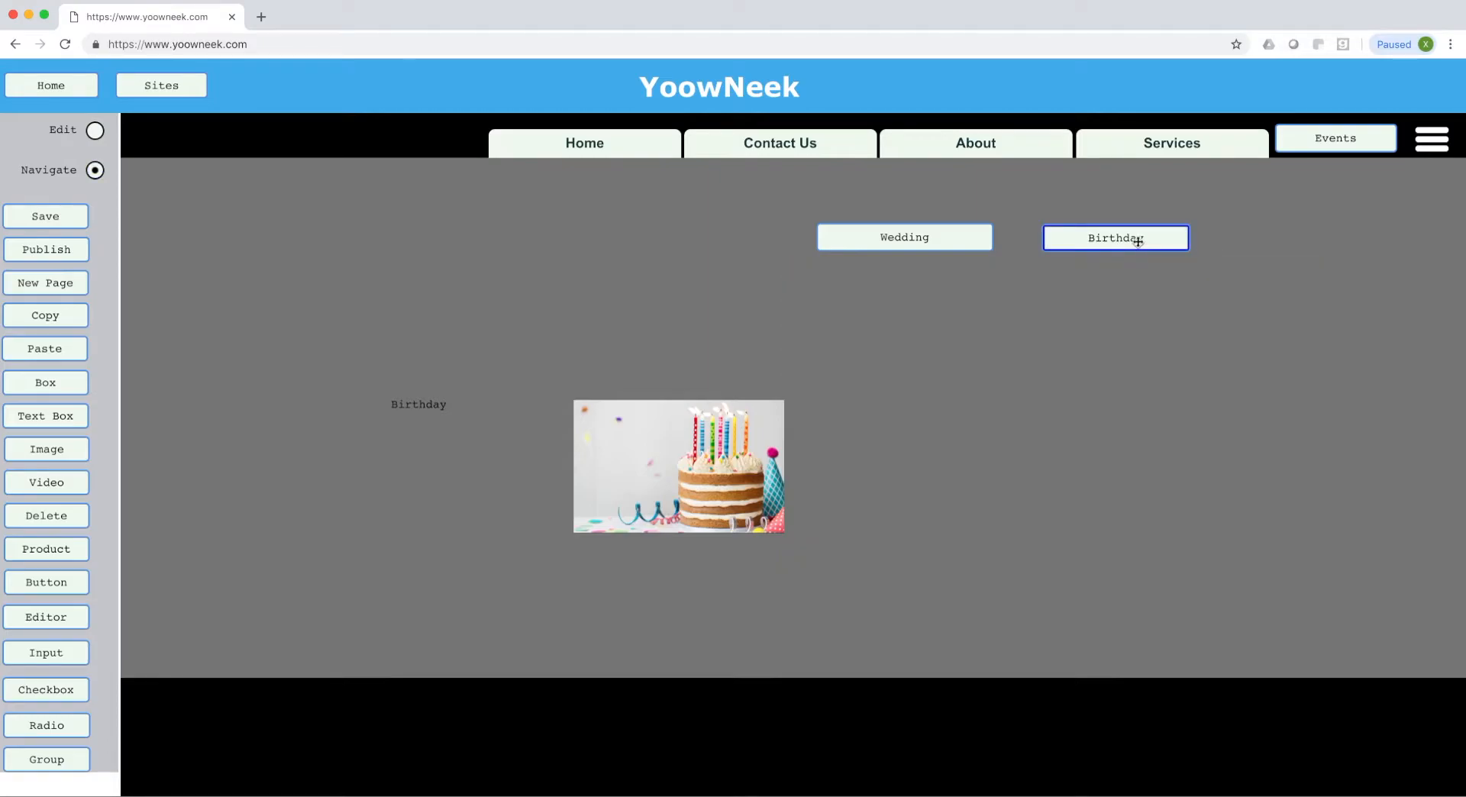
click(95, 131)
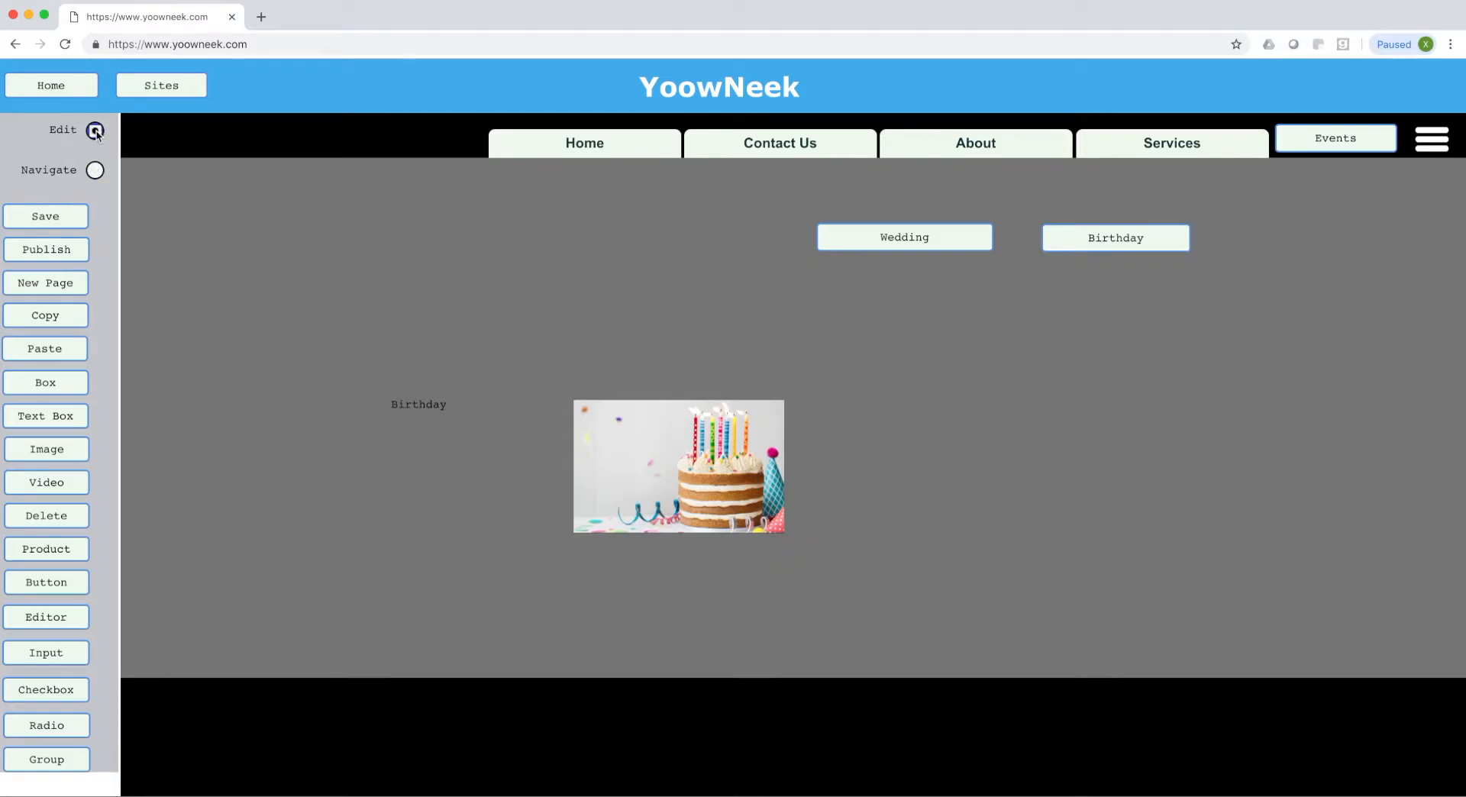
Set the Birthday page box's background color to the saved pale pink swatch (RGB 237, 221, 221) and accept its settings.
click(963, 348)
click(678, 288)
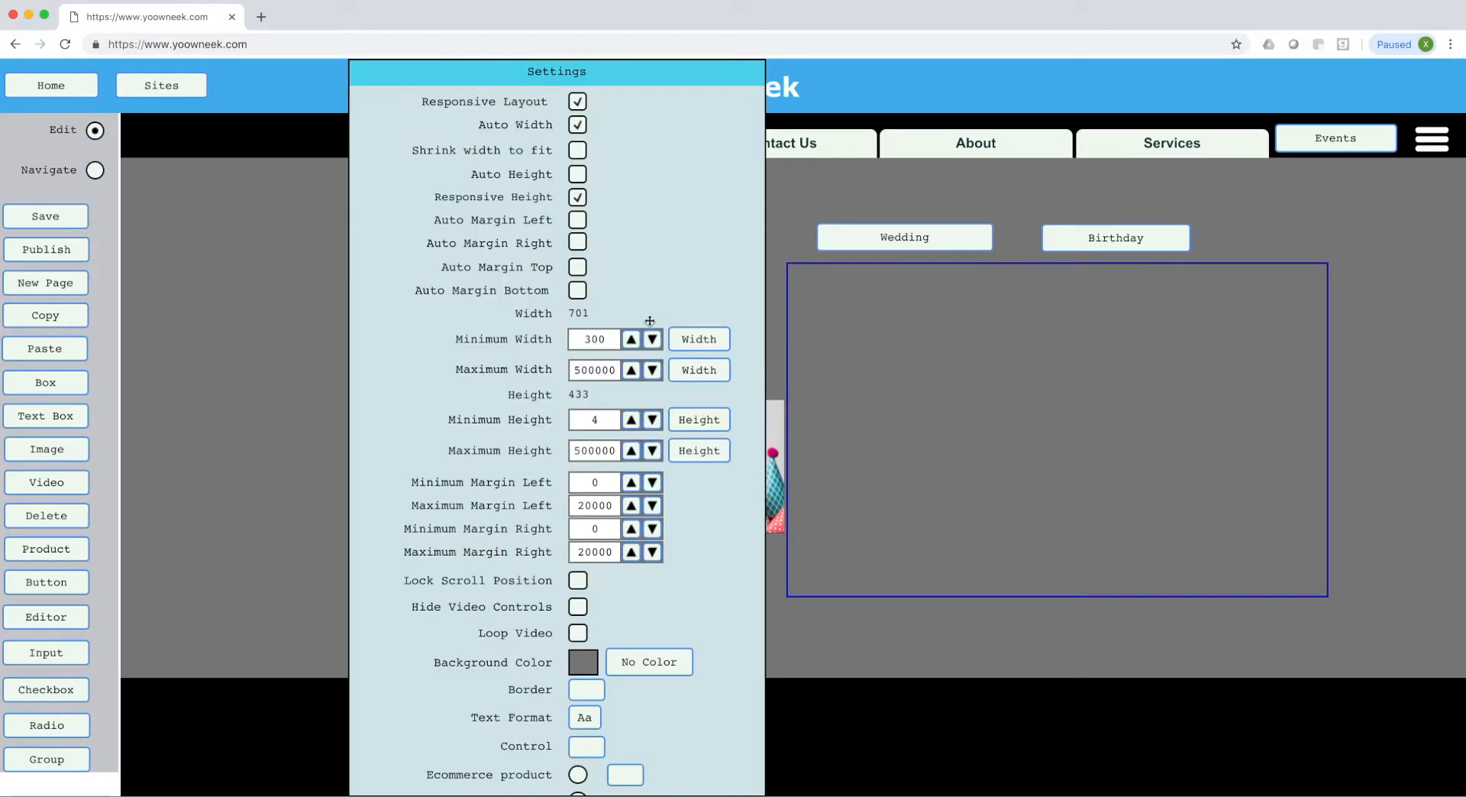
click(583, 662)
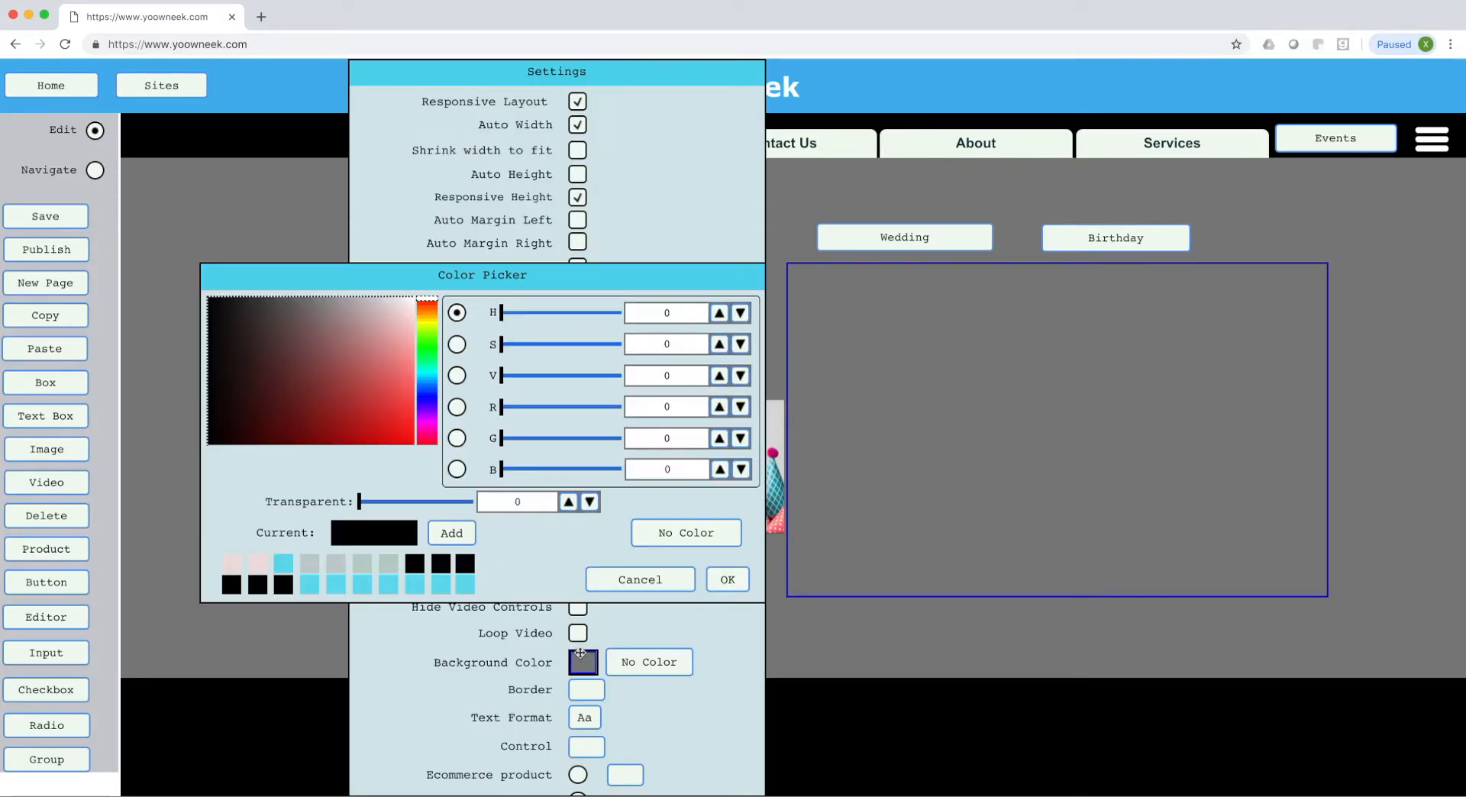
click(258, 565)
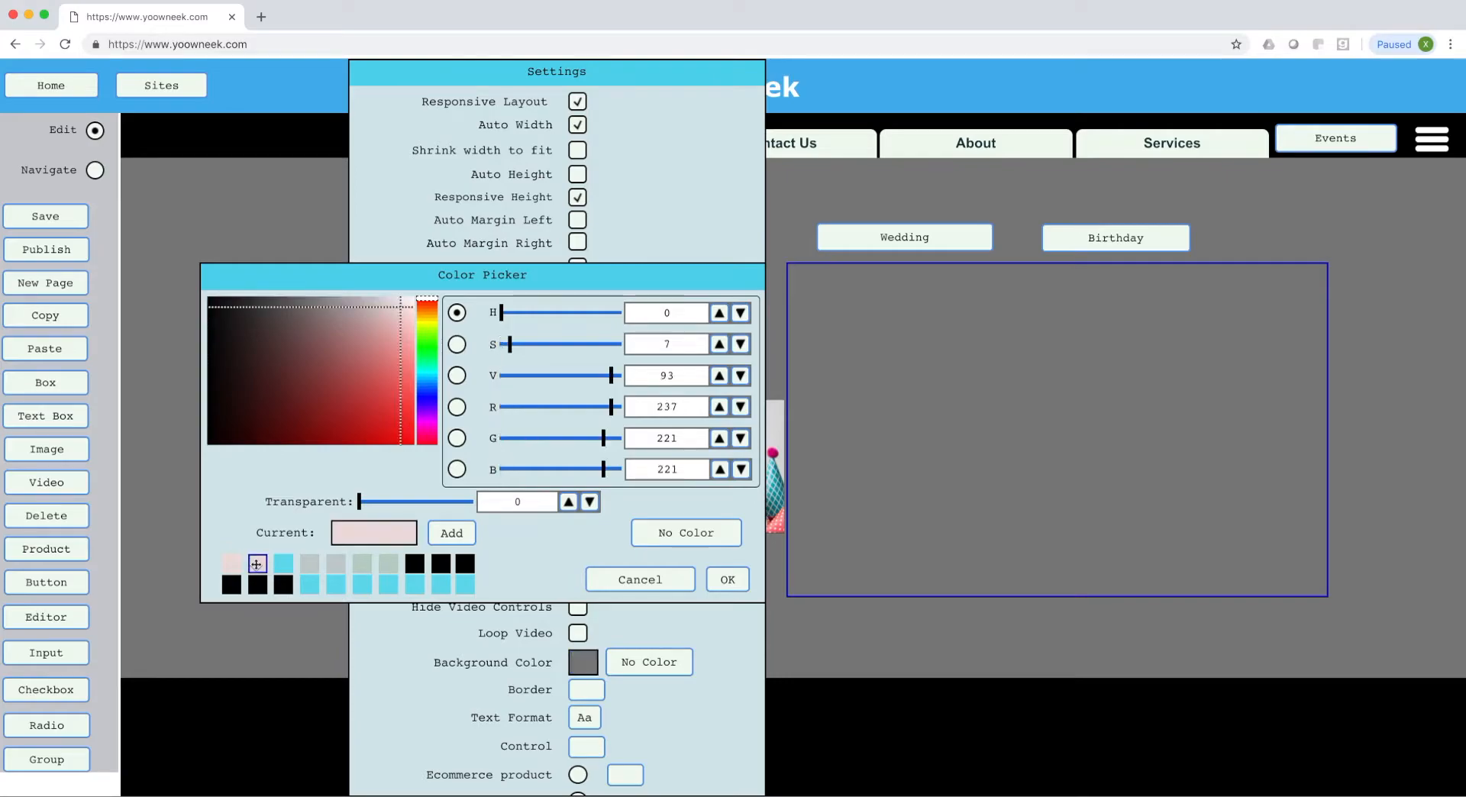
click(727, 580)
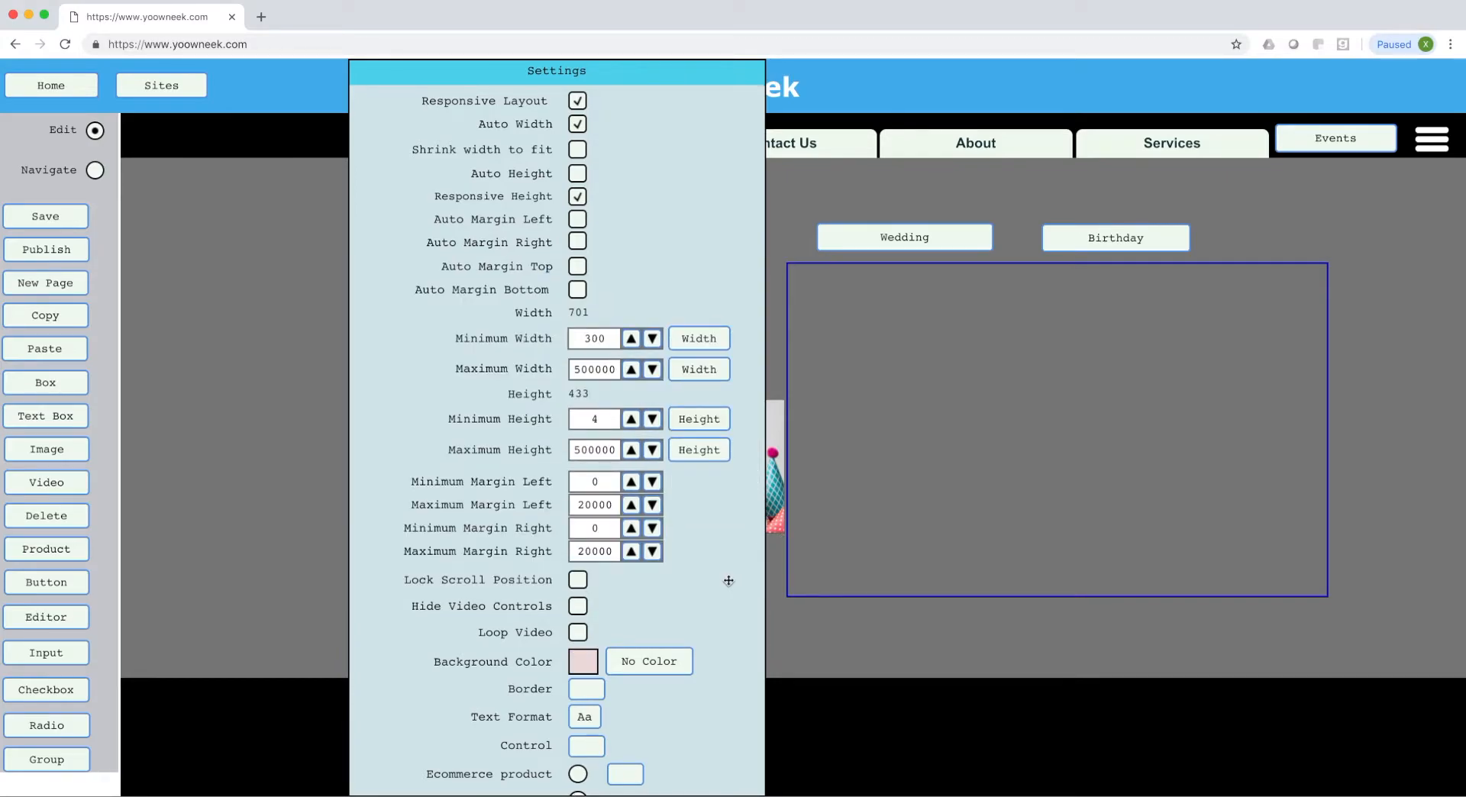
scroll(726, 604, down, 9)
scroll(726, 624, down, 6)
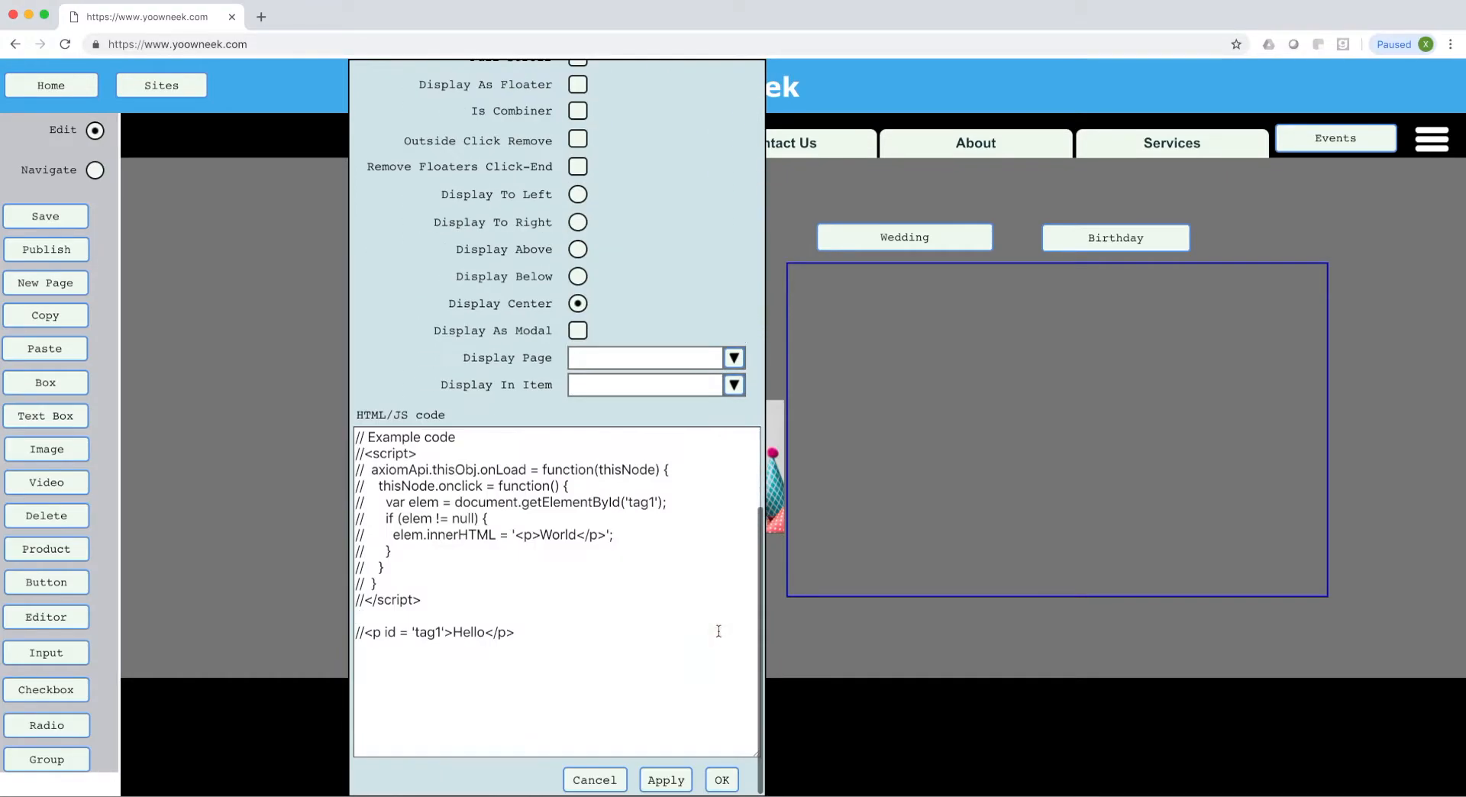
click(722, 780)
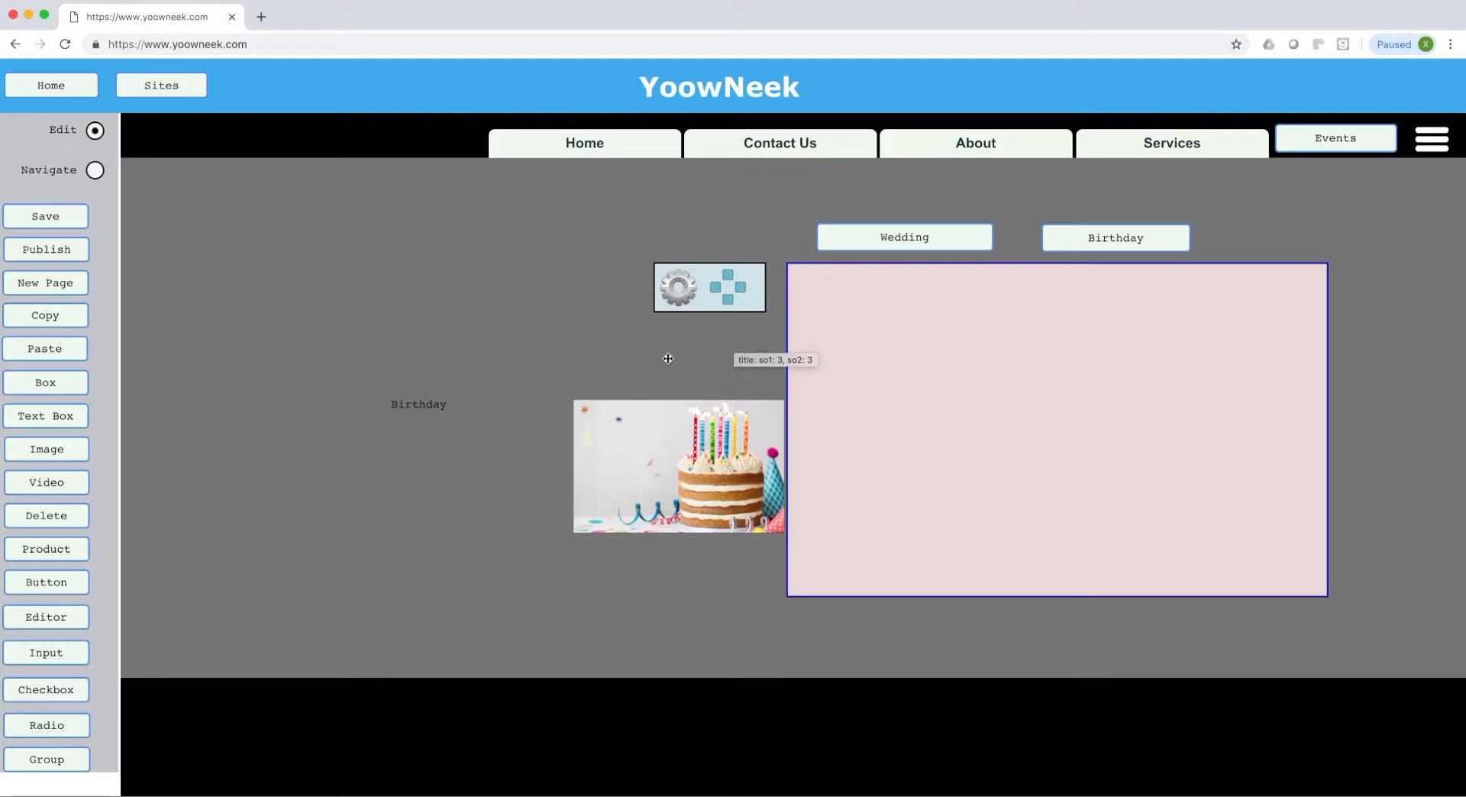
Move the Birthday text near the upper middle of the pink box and the cake image below it inside the box.
click(419, 405)
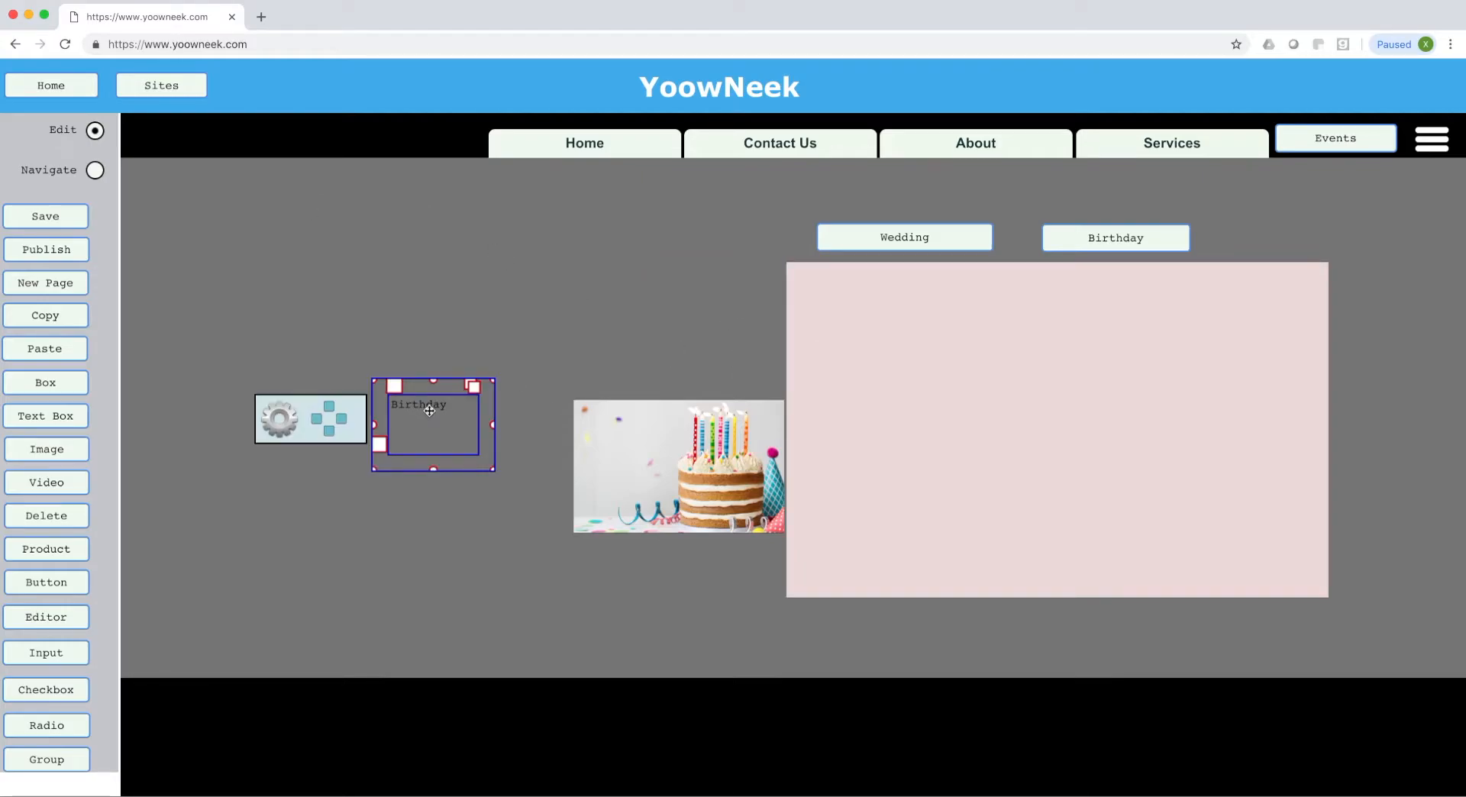
drag(419, 406, 1028, 302)
click(680, 464)
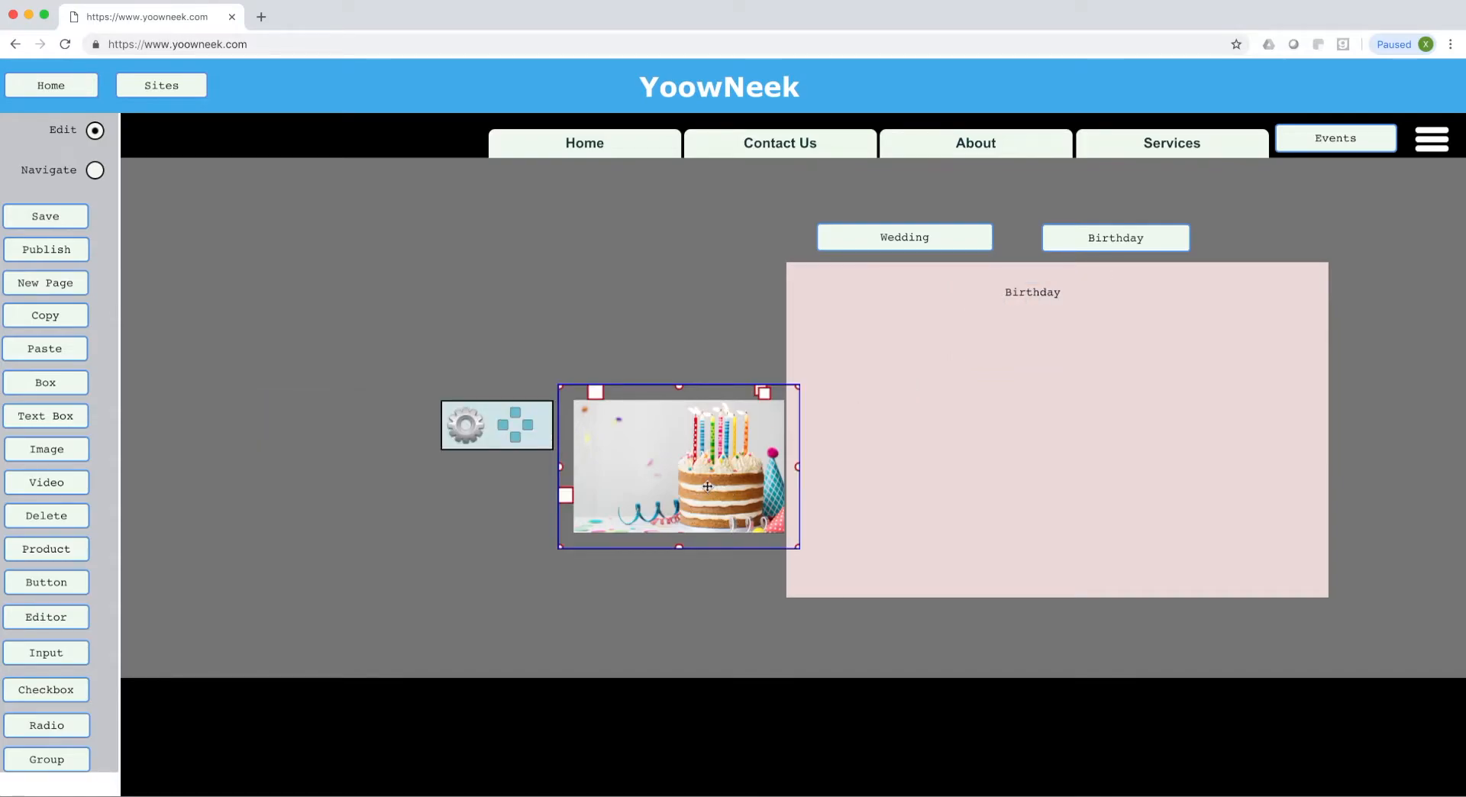
drag(677, 468, 1058, 471)
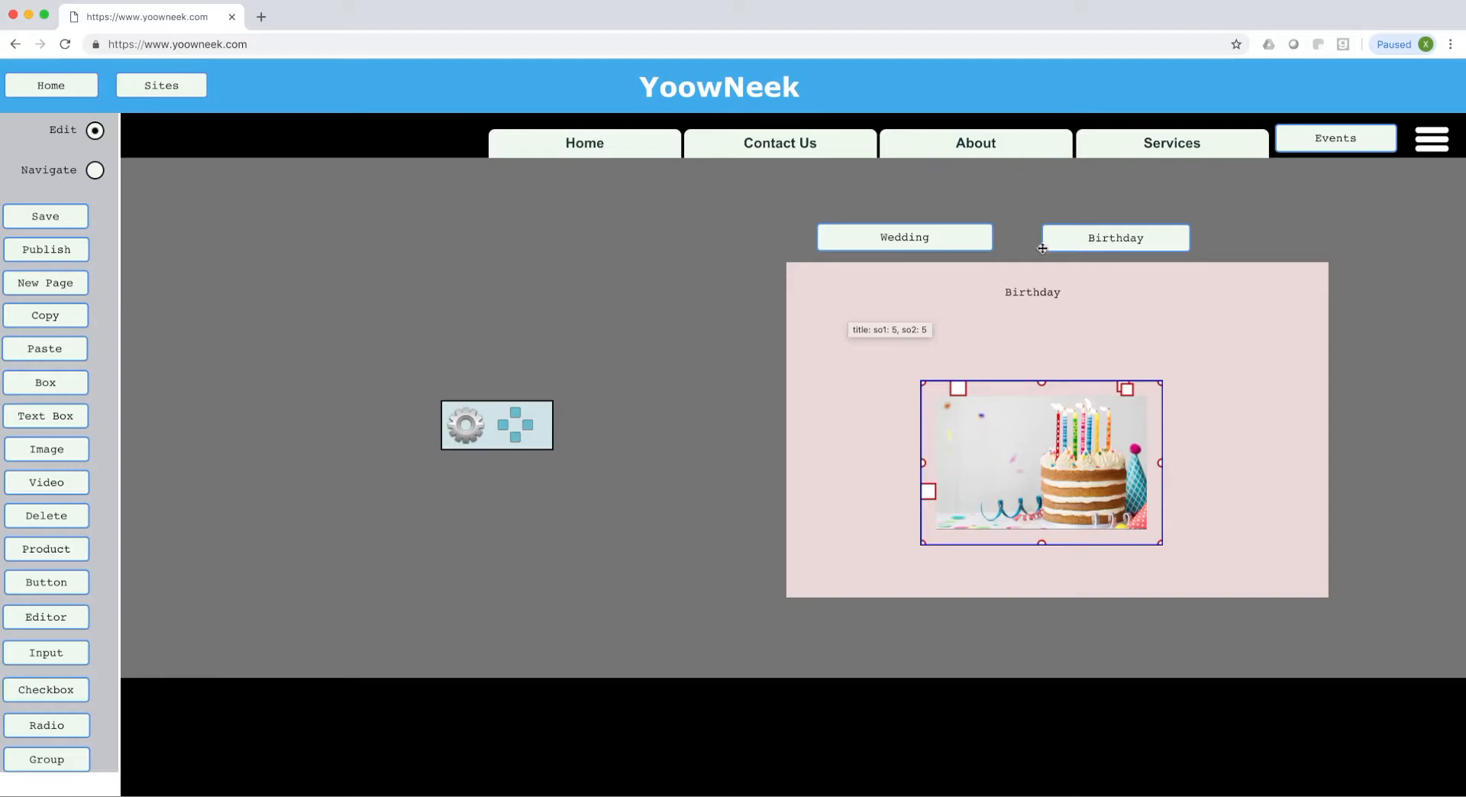
click(1284, 282)
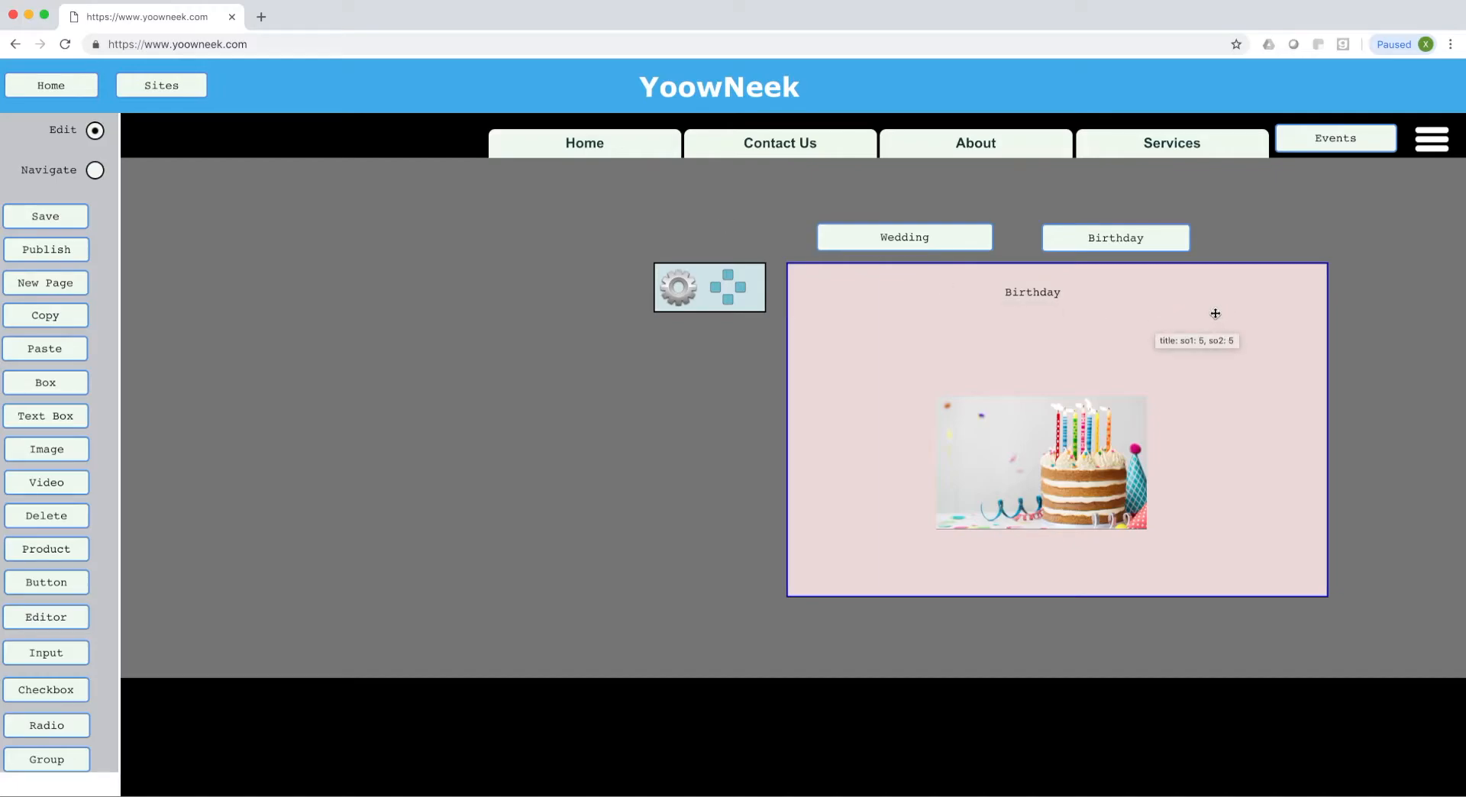
click(1175, 332)
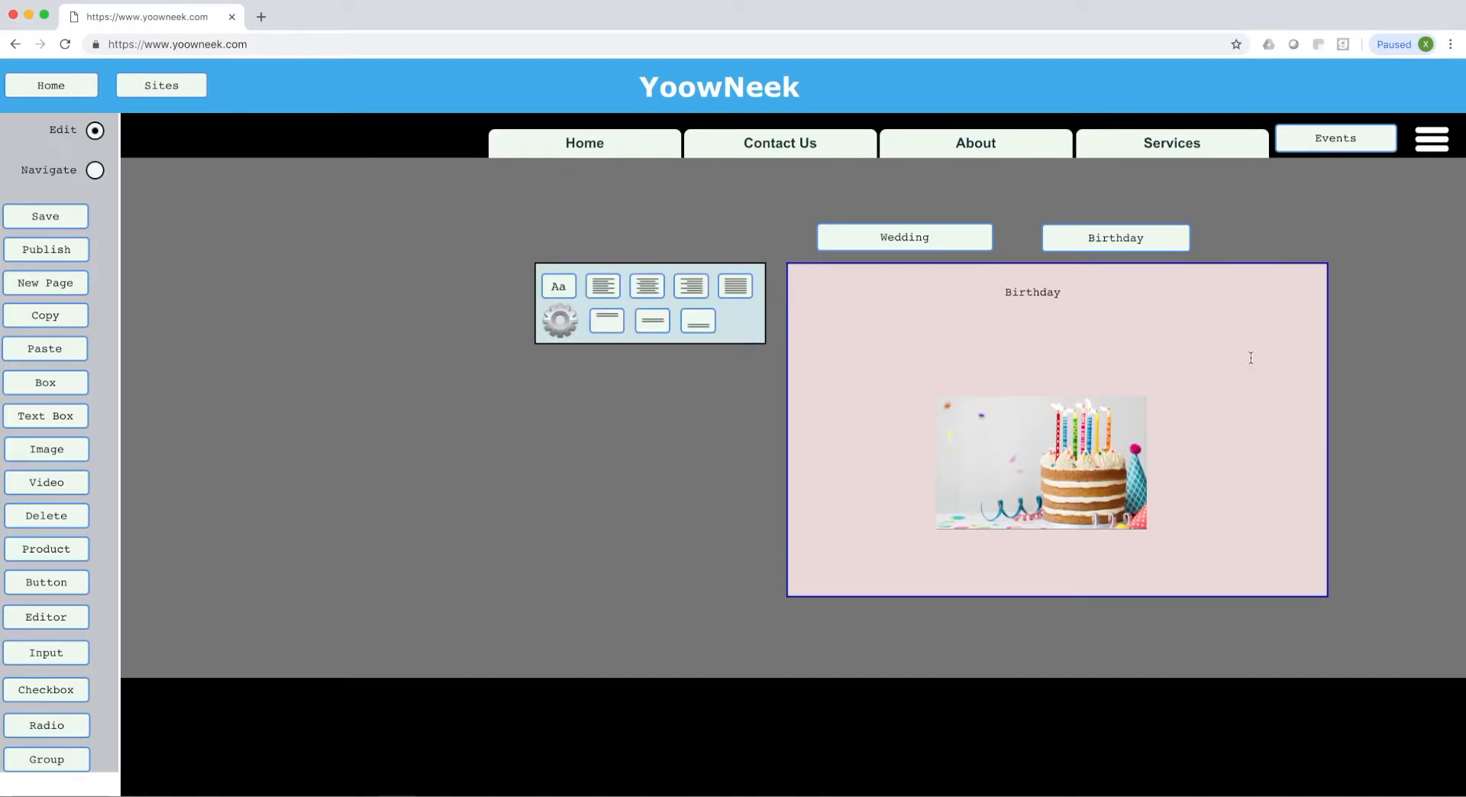
click(1231, 326)
Add a new blank button to the Events page and place it to the left of the Wedding button.
click(229, 279)
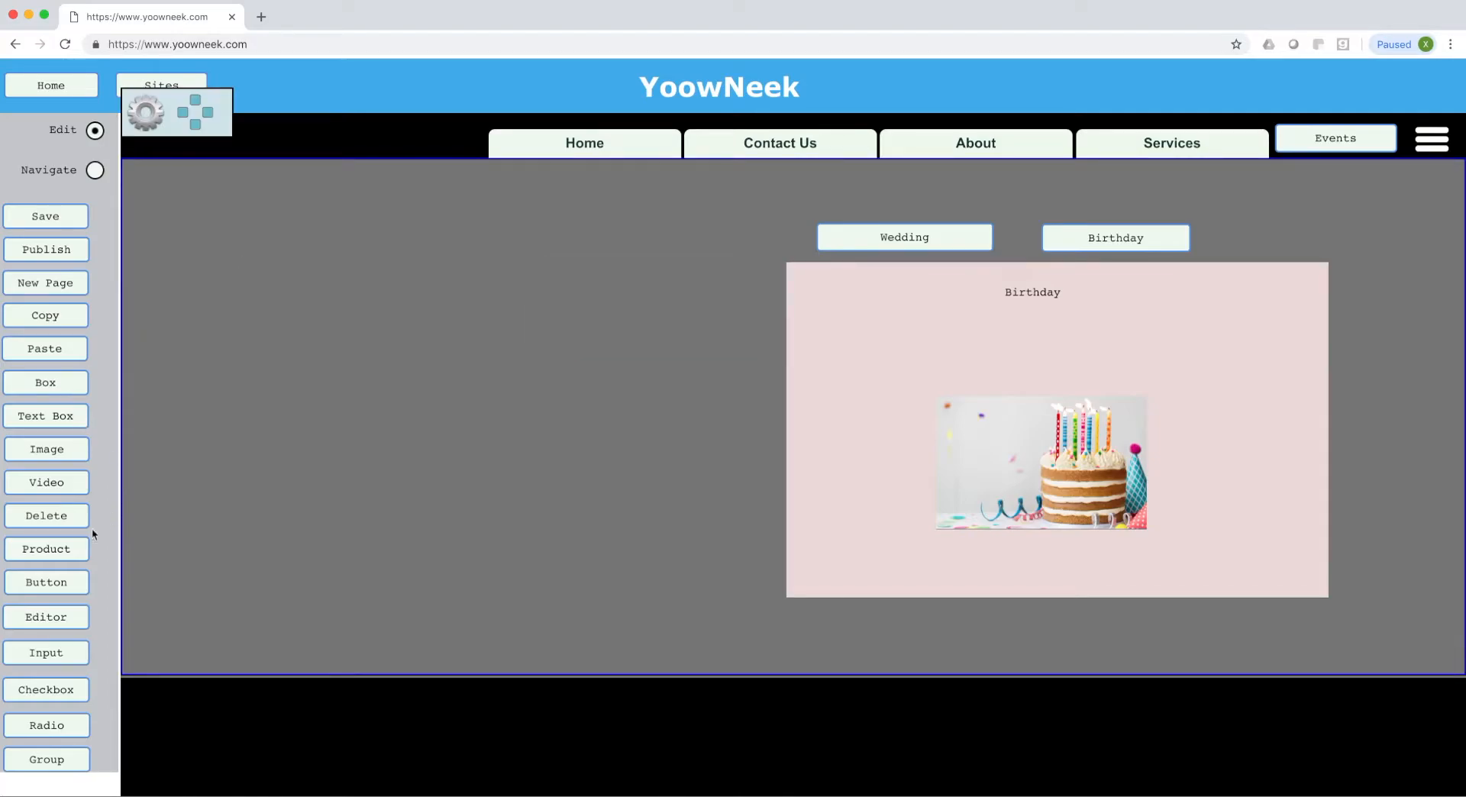
click(77, 582)
drag(143, 175, 631, 235)
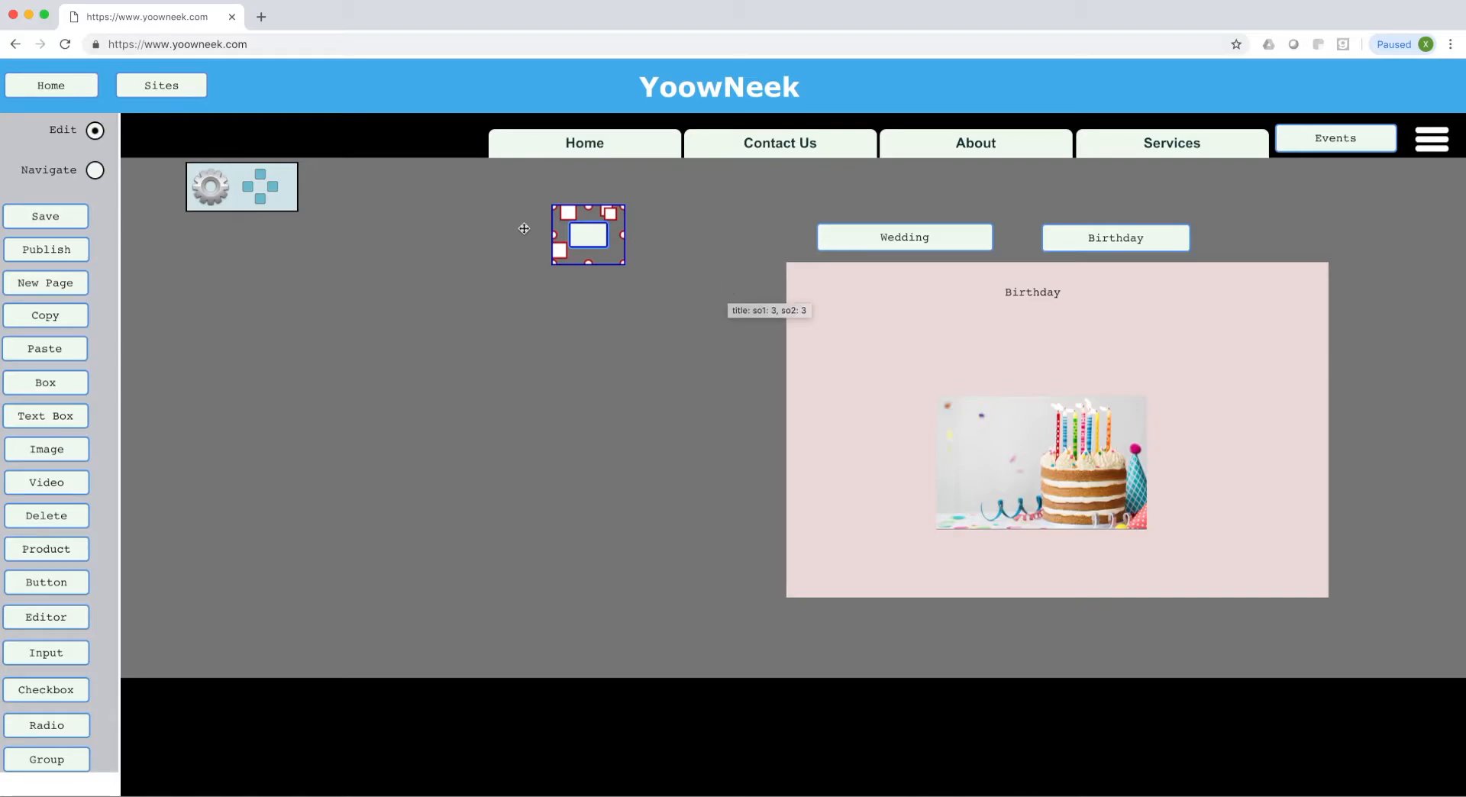
Set the blank button to display in the EventsDisplayer item with no display page, and accept its settings.
click(213, 192)
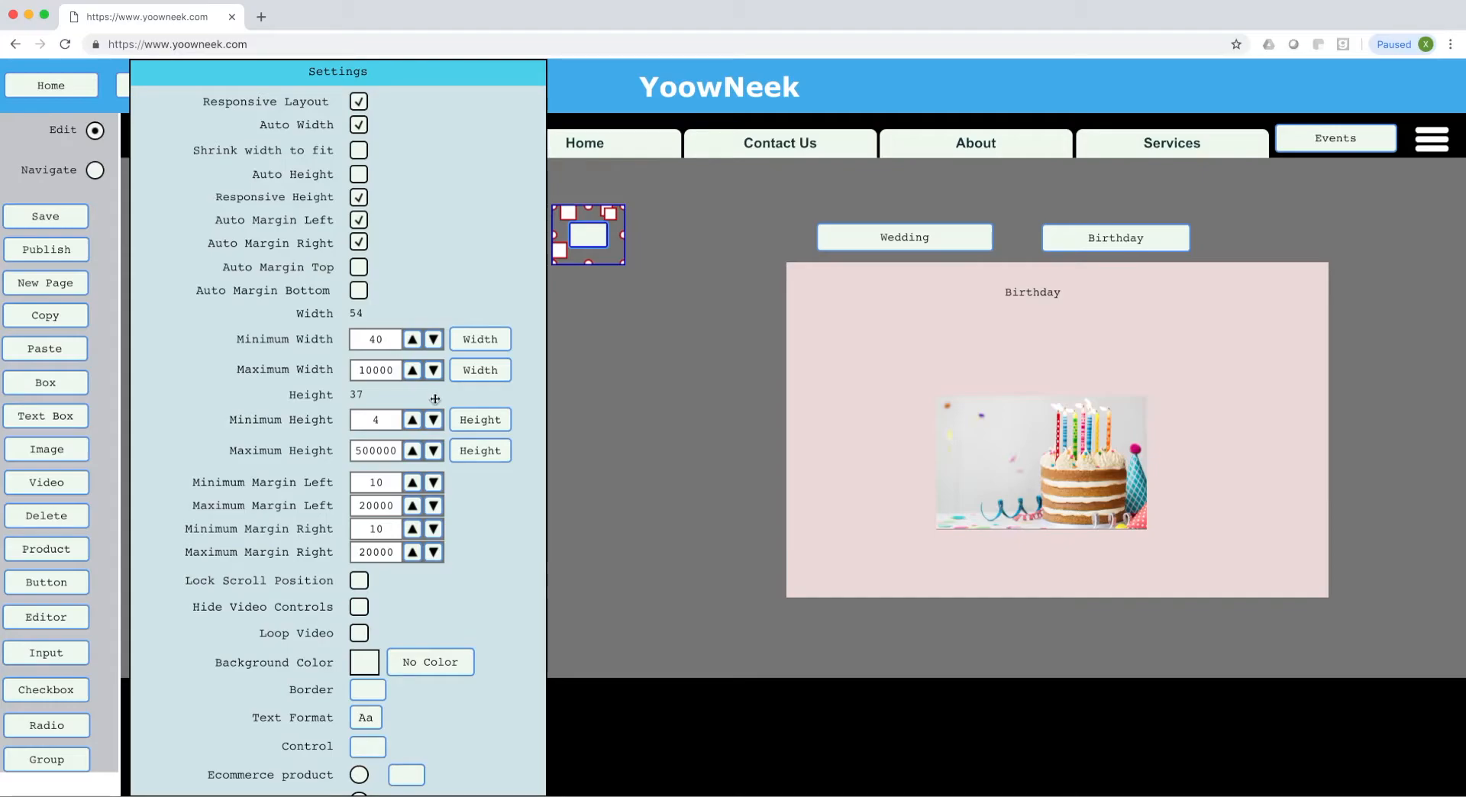
scroll(473, 579, down, 10)
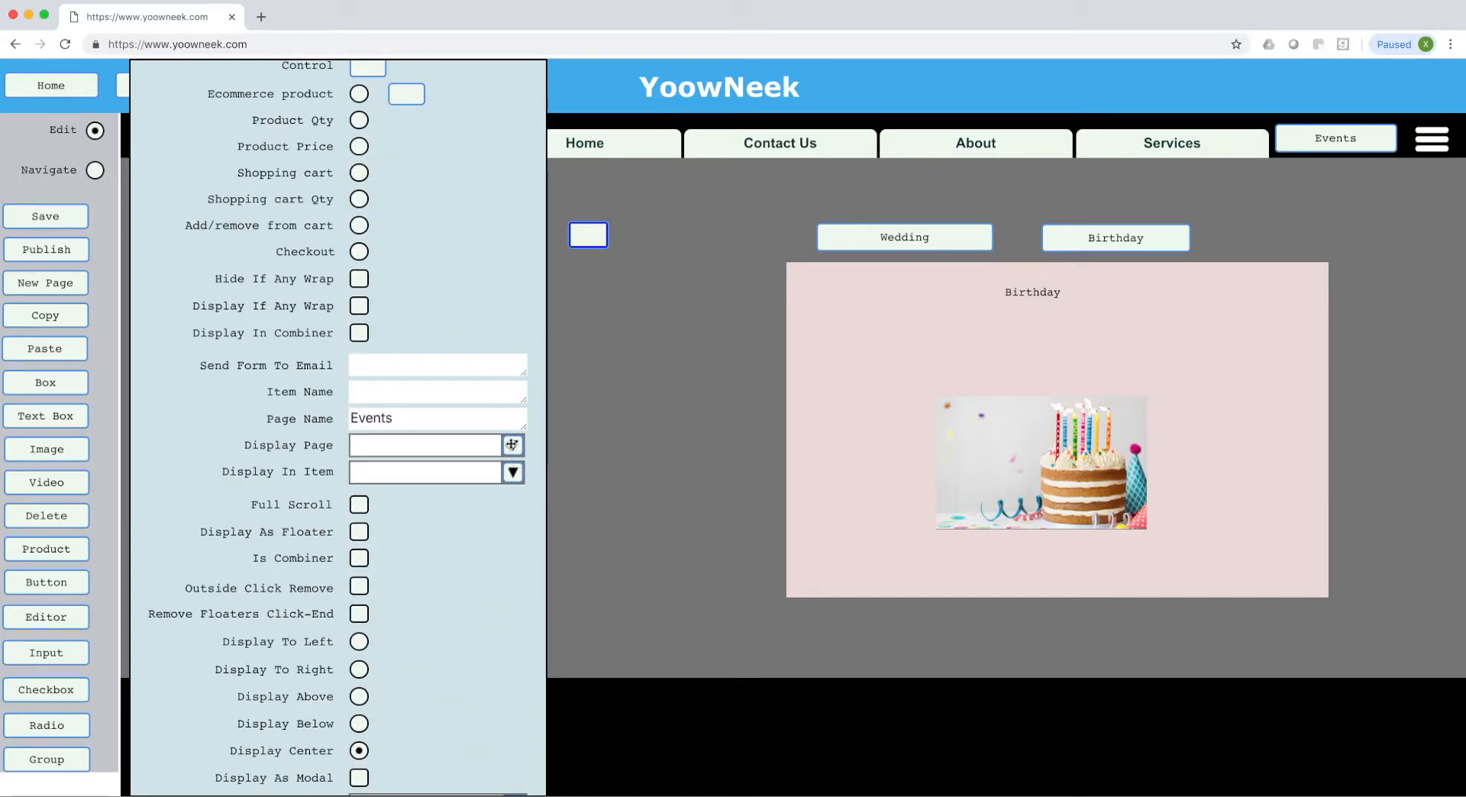
click(514, 472)
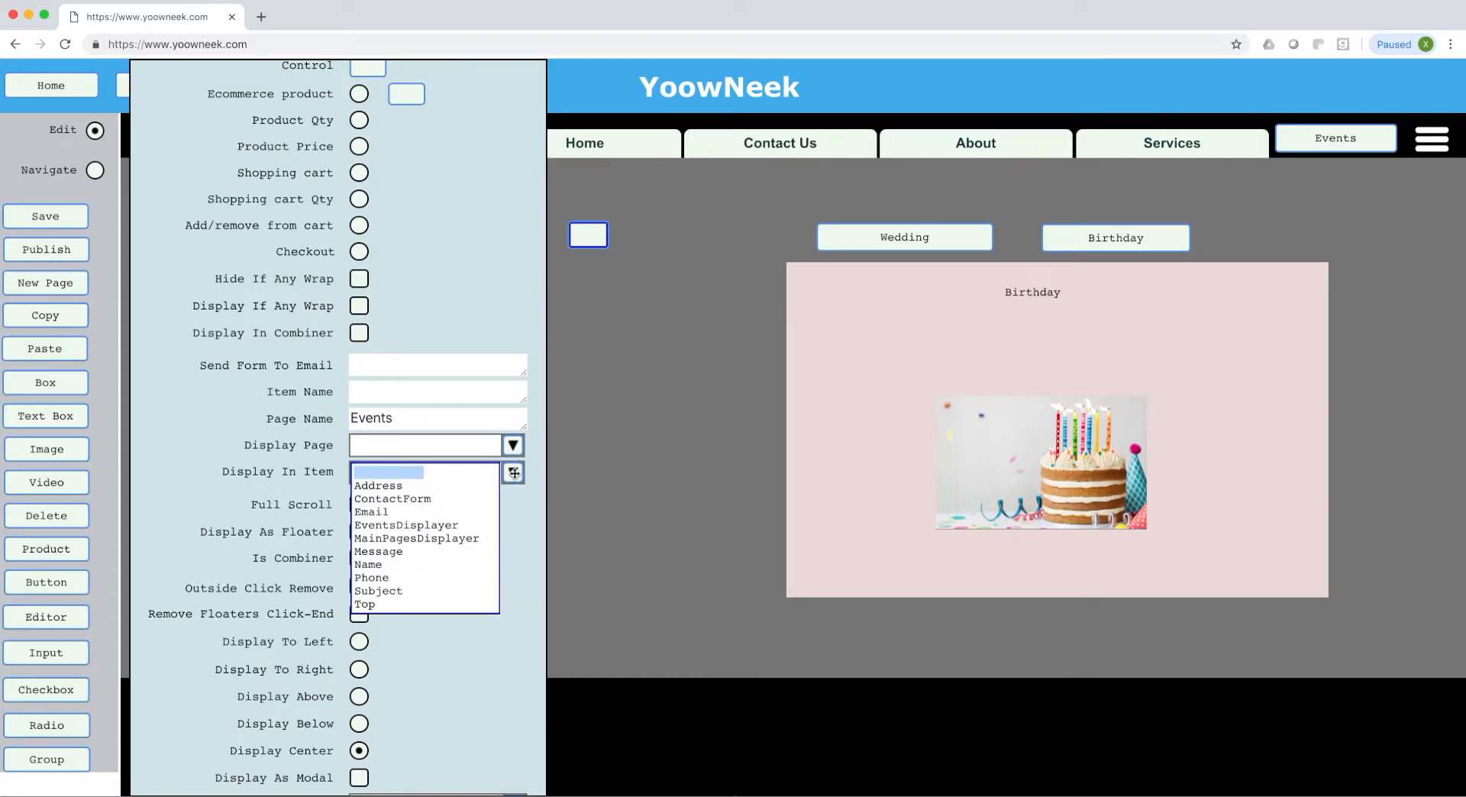
click(416, 527)
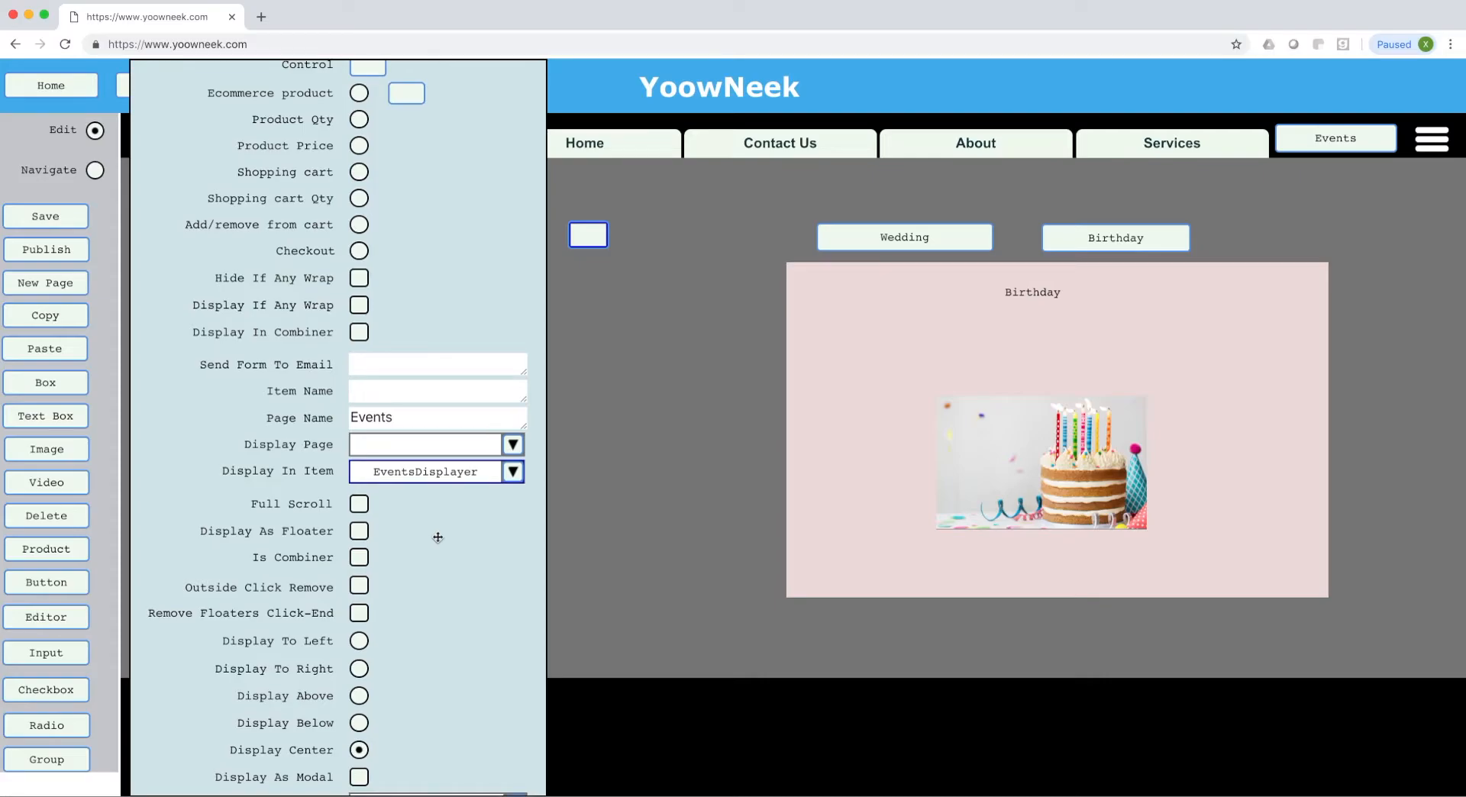
click(507, 778)
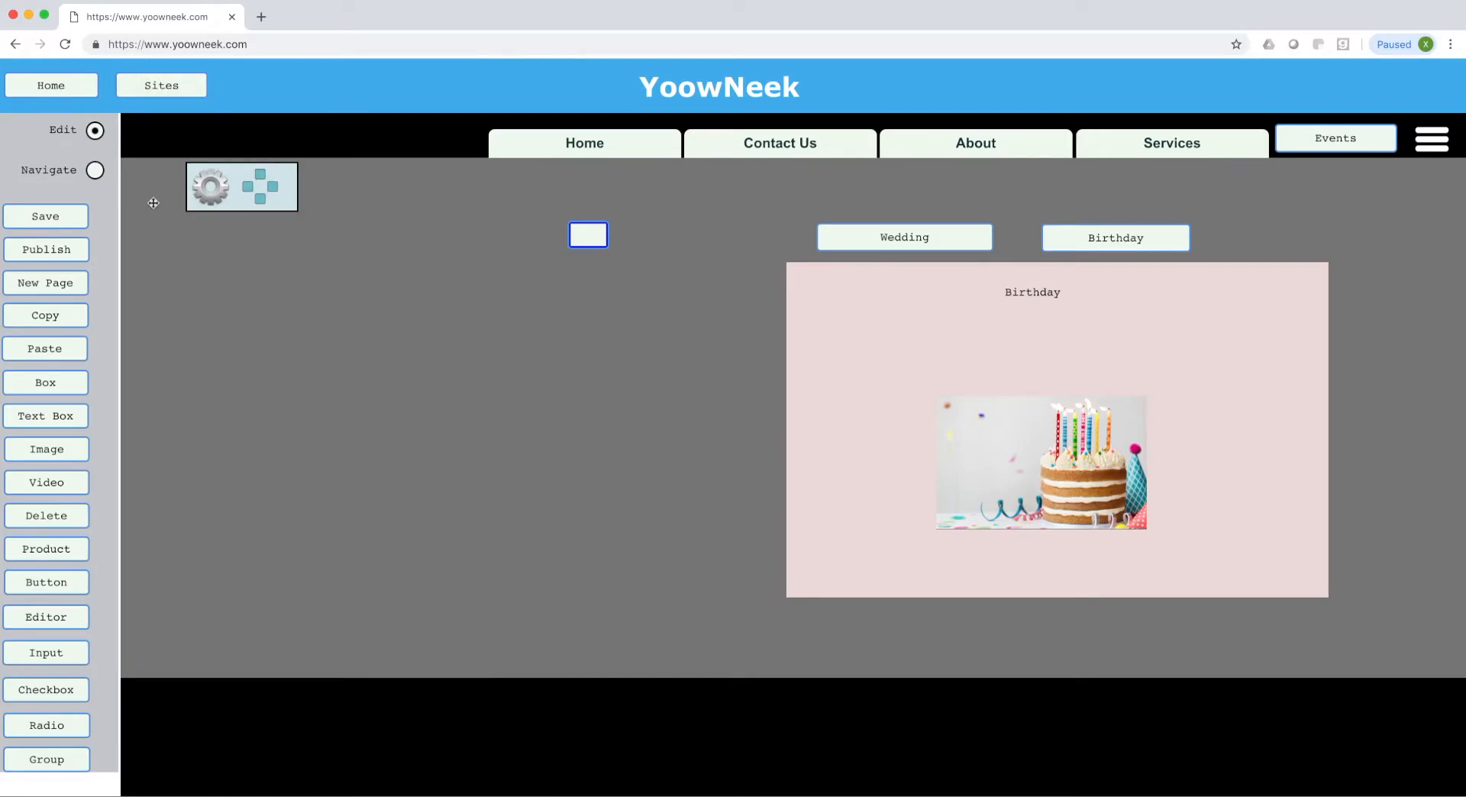
Clear the loaded page from the EventsDisplayer box with the blank button in Navigate mode, and return to Edit mode.
click(94, 171)
click(585, 236)
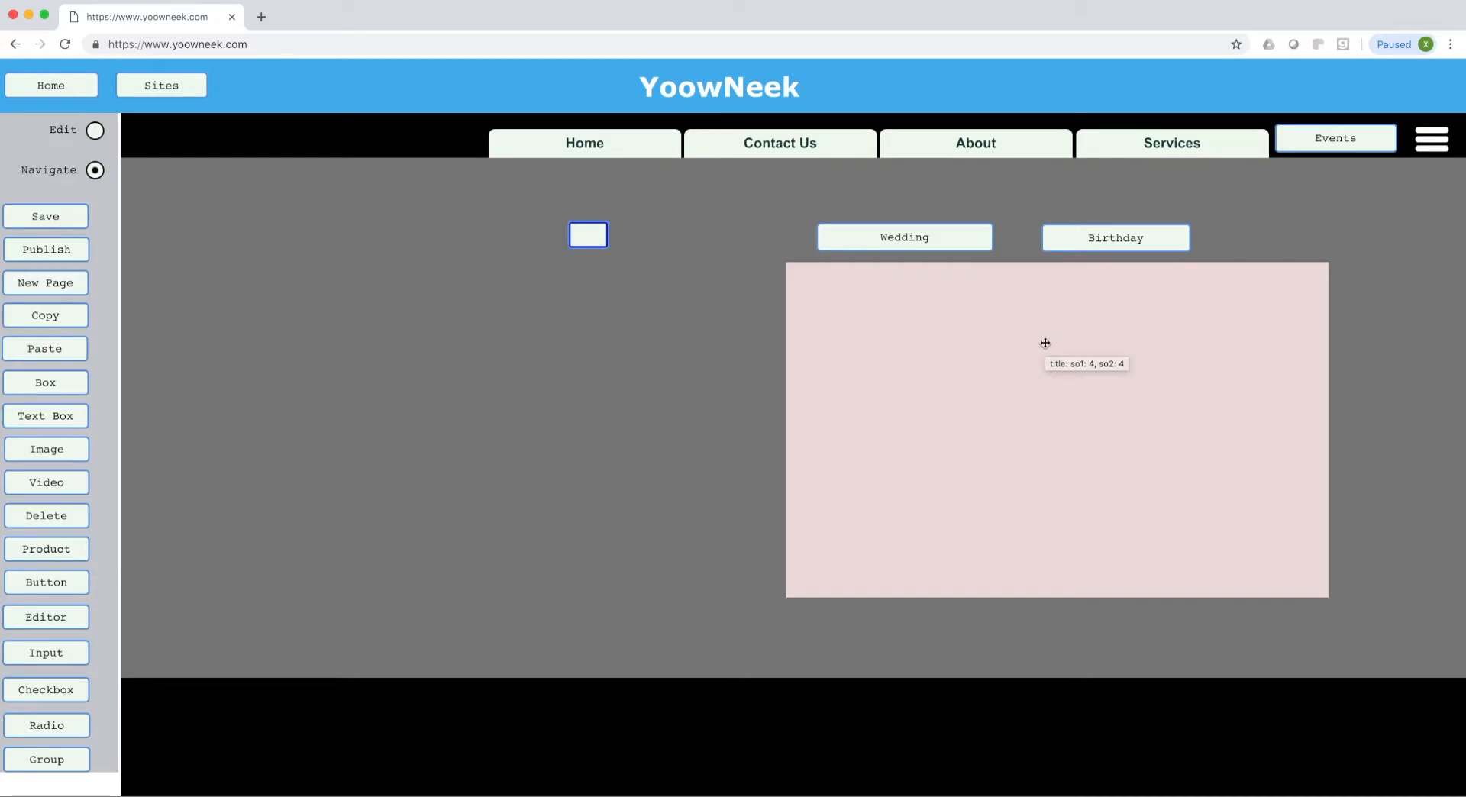
click(96, 133)
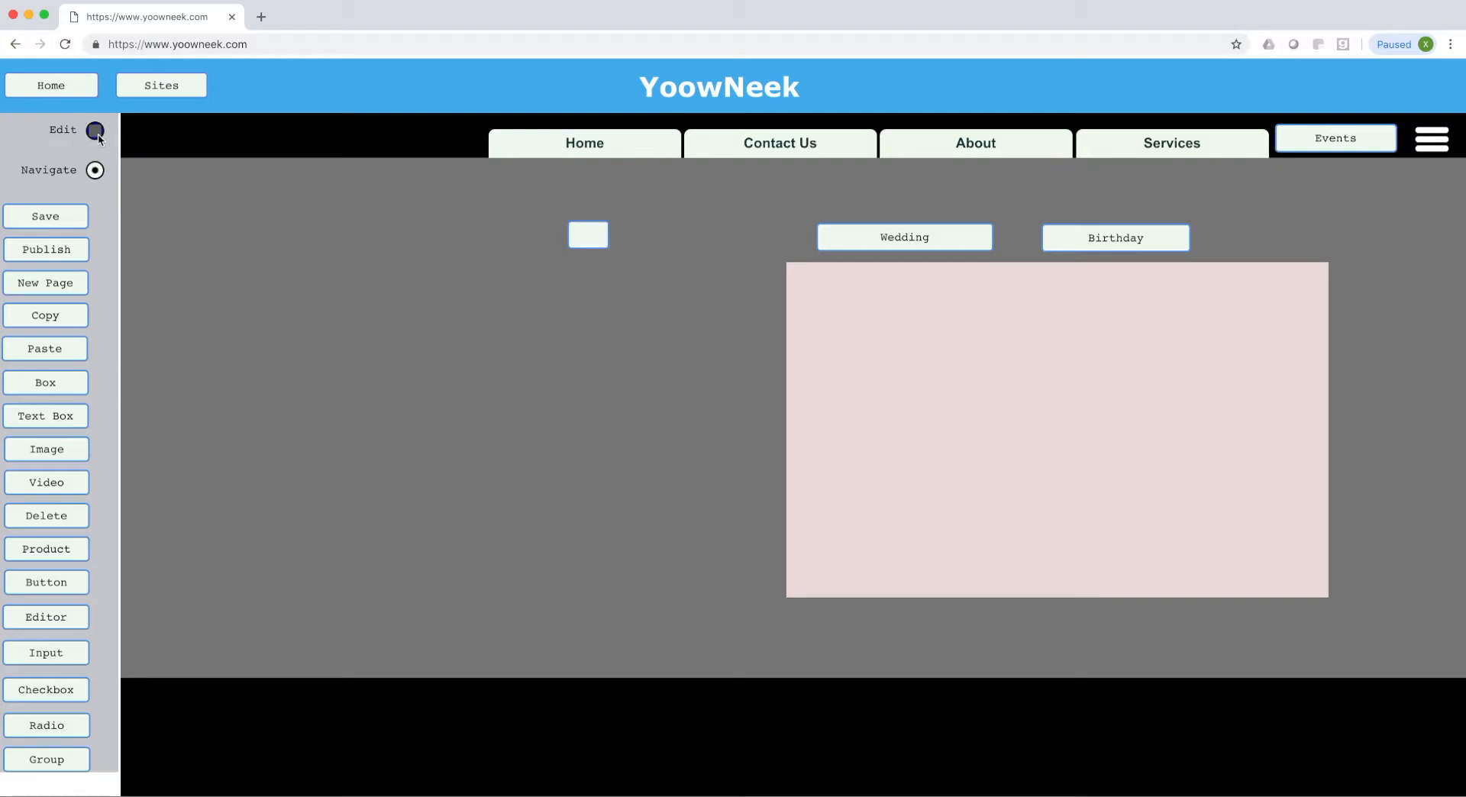
Move the empty EventsDisplayer box left, center it horizontally in its parent with Parent Center, and nudge it slightly upward.
click(928, 388)
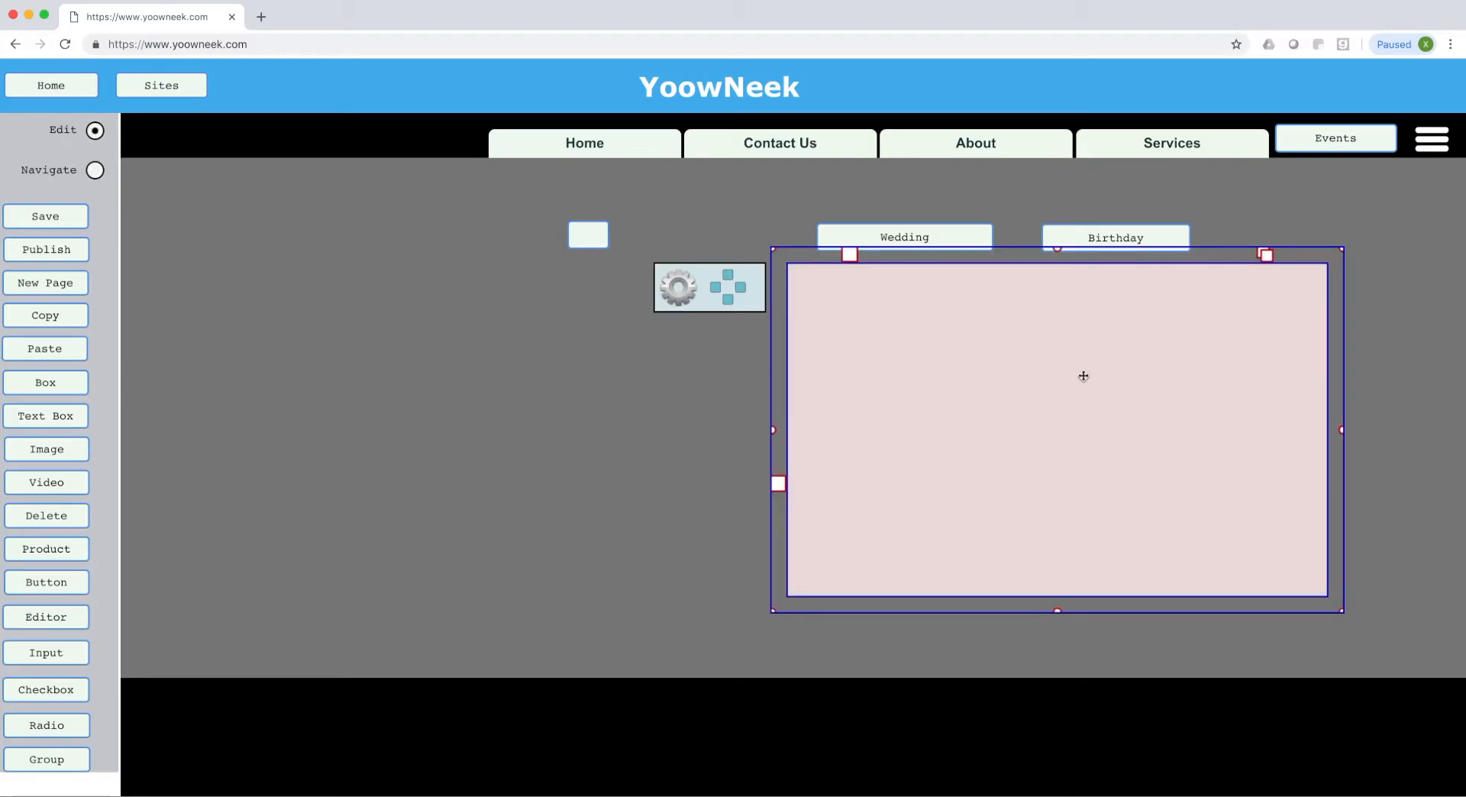
drag(1152, 373, 891, 392)
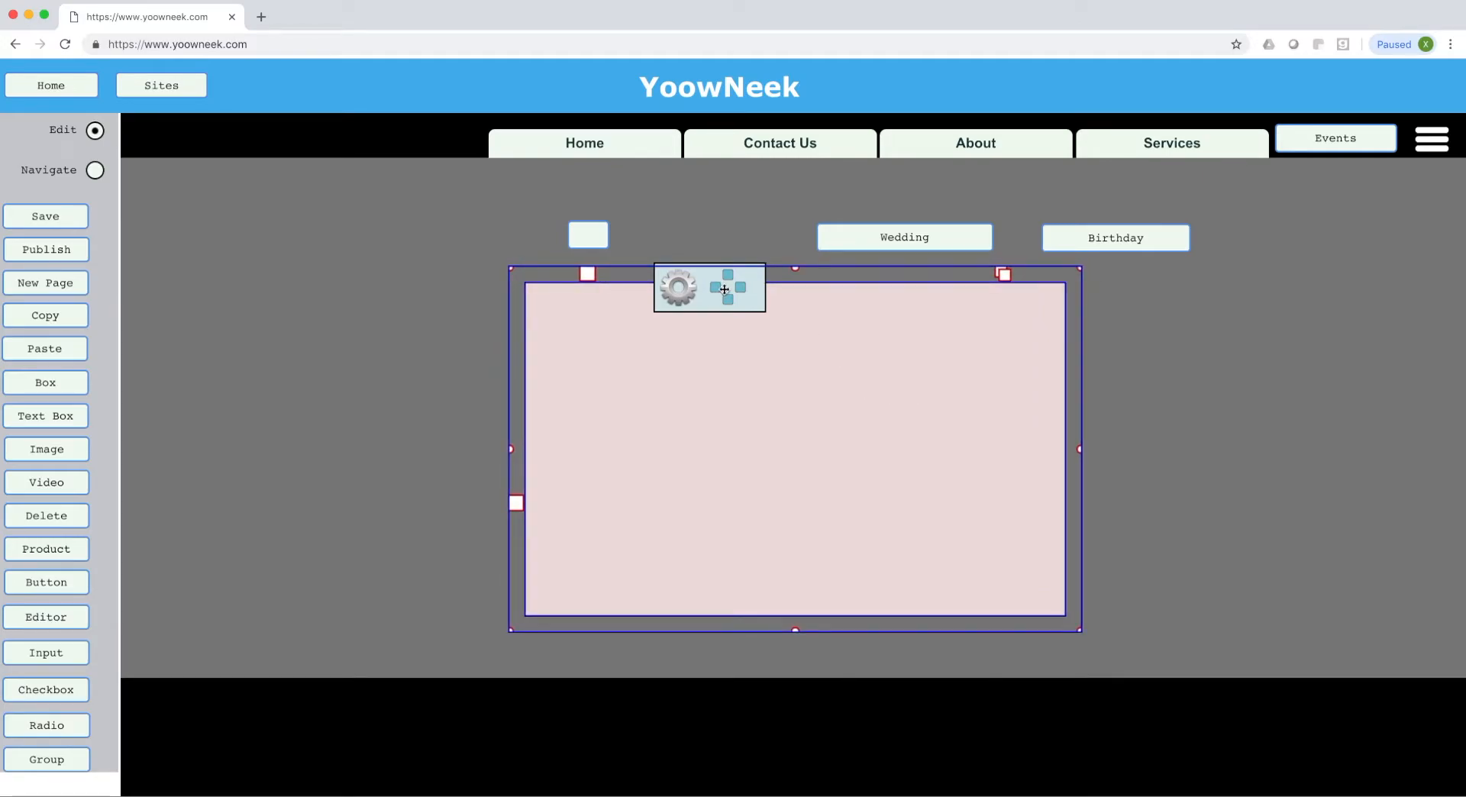
drag(880, 344, 919, 358)
drag(741, 270, 359, 252)
click(320, 262)
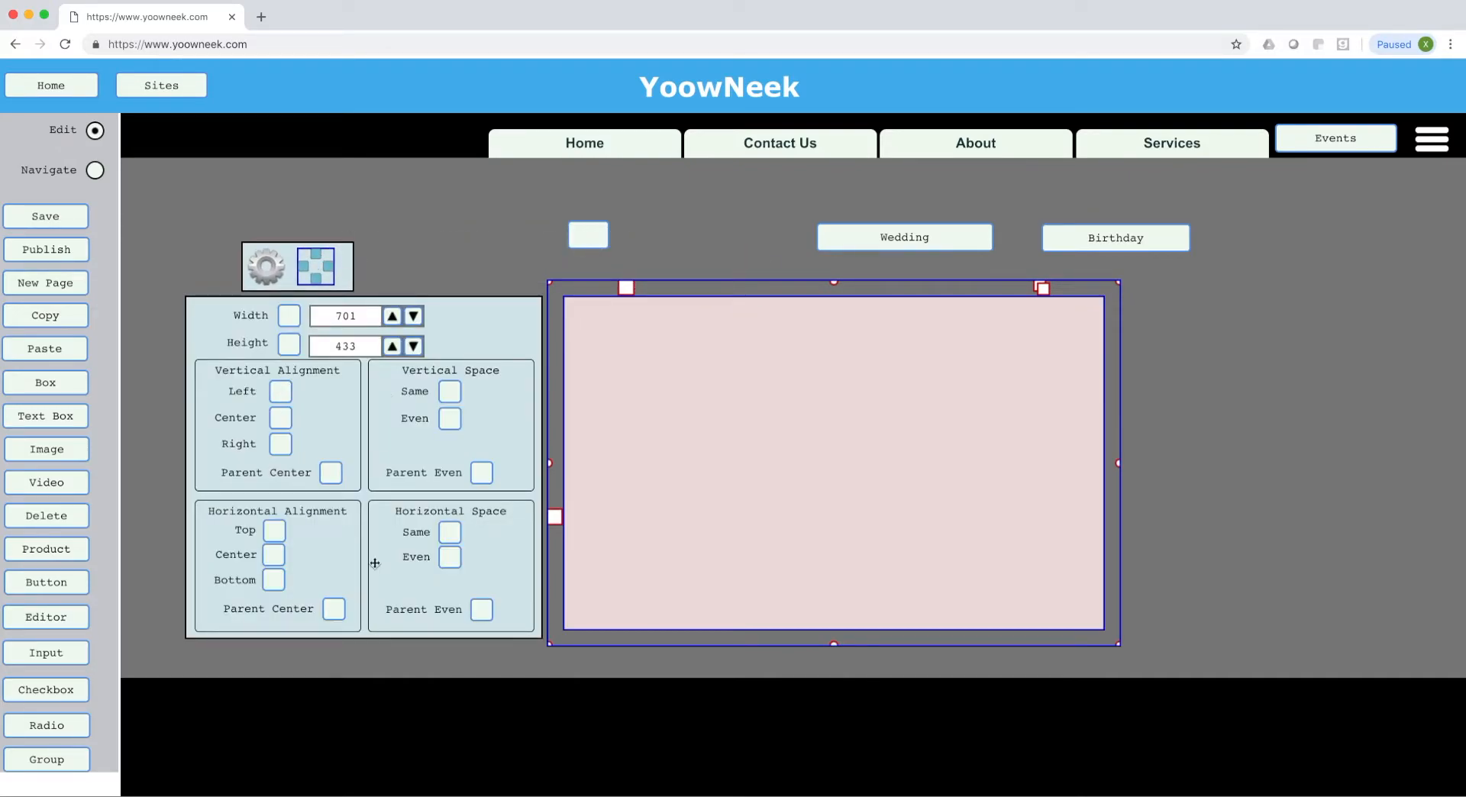
click(330, 473)
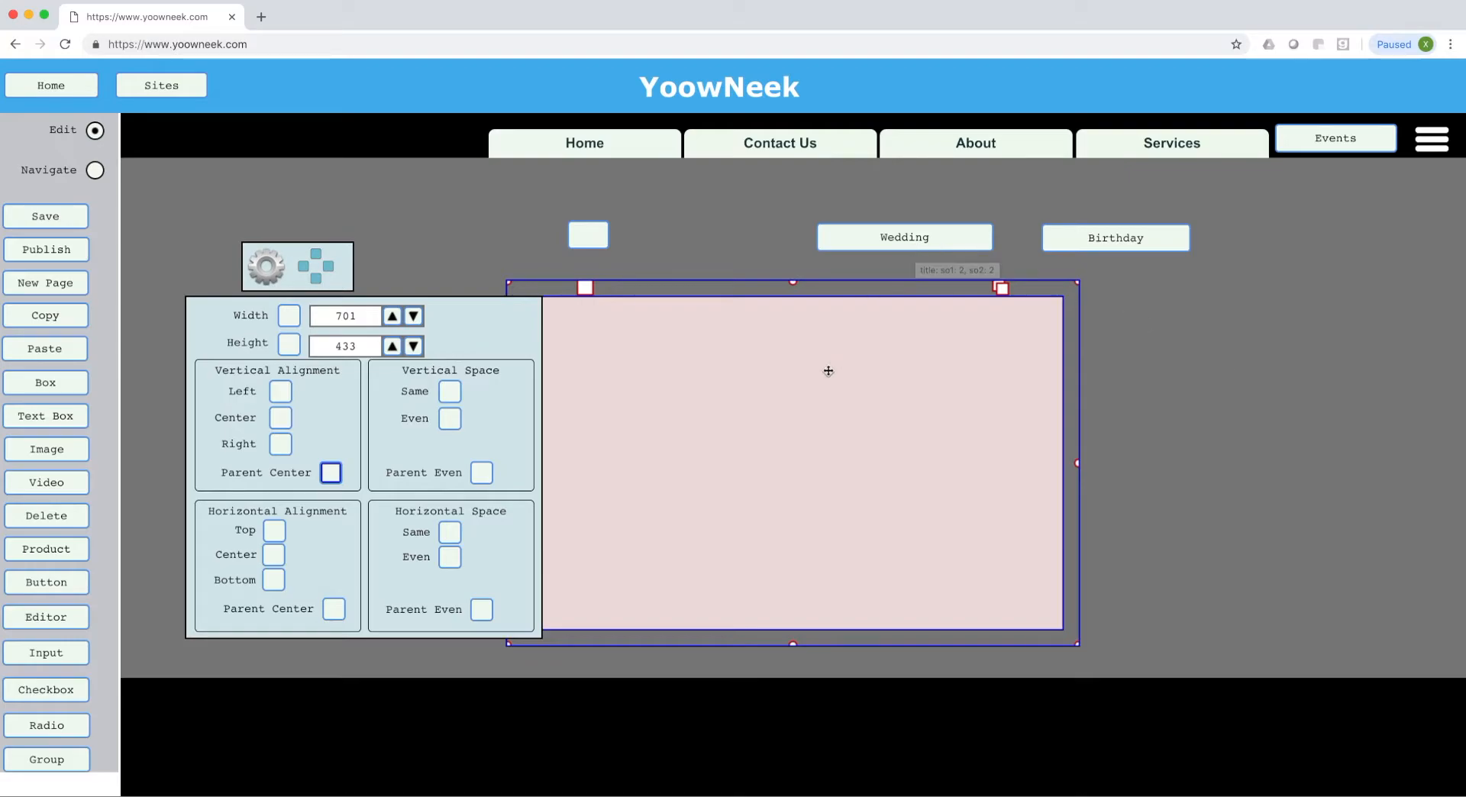
drag(826, 381, 825, 368)
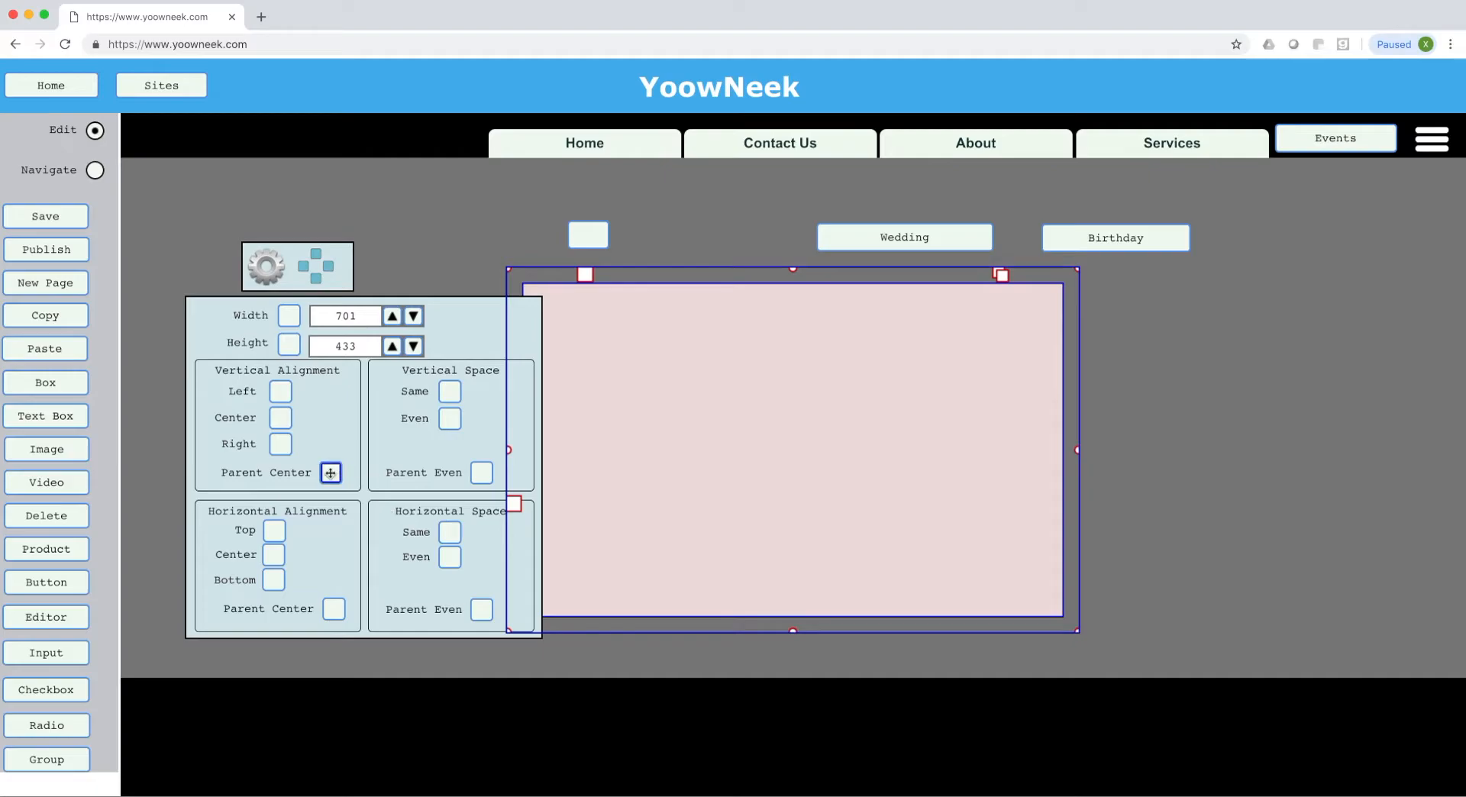
Shift the blank button farther left and place the Wedding and Birthday buttons side by side just above the pink box.
click(891, 240)
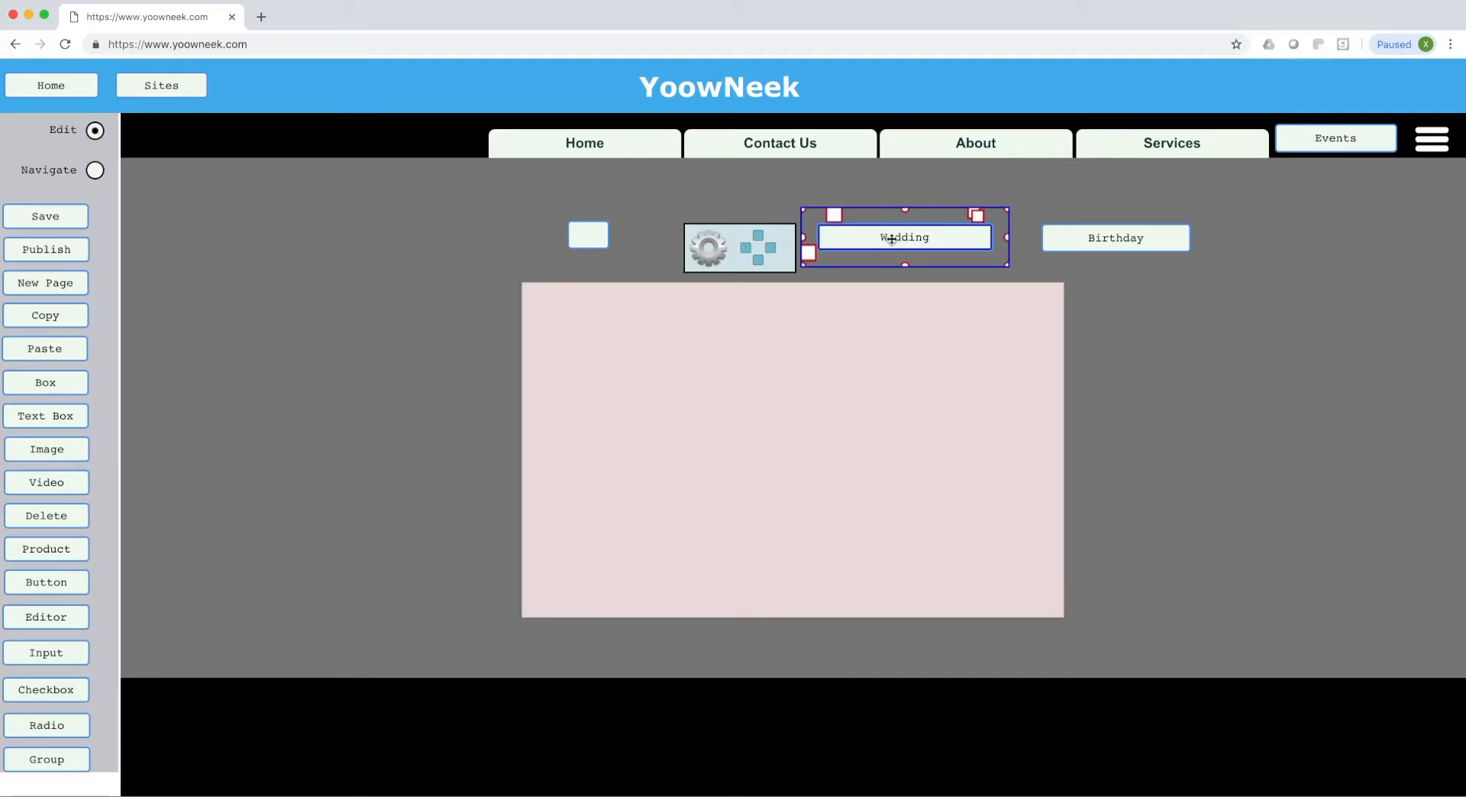
drag(595, 239, 350, 236)
click(913, 235)
drag(934, 233, 666, 261)
click(1166, 238)
drag(1151, 237, 905, 263)
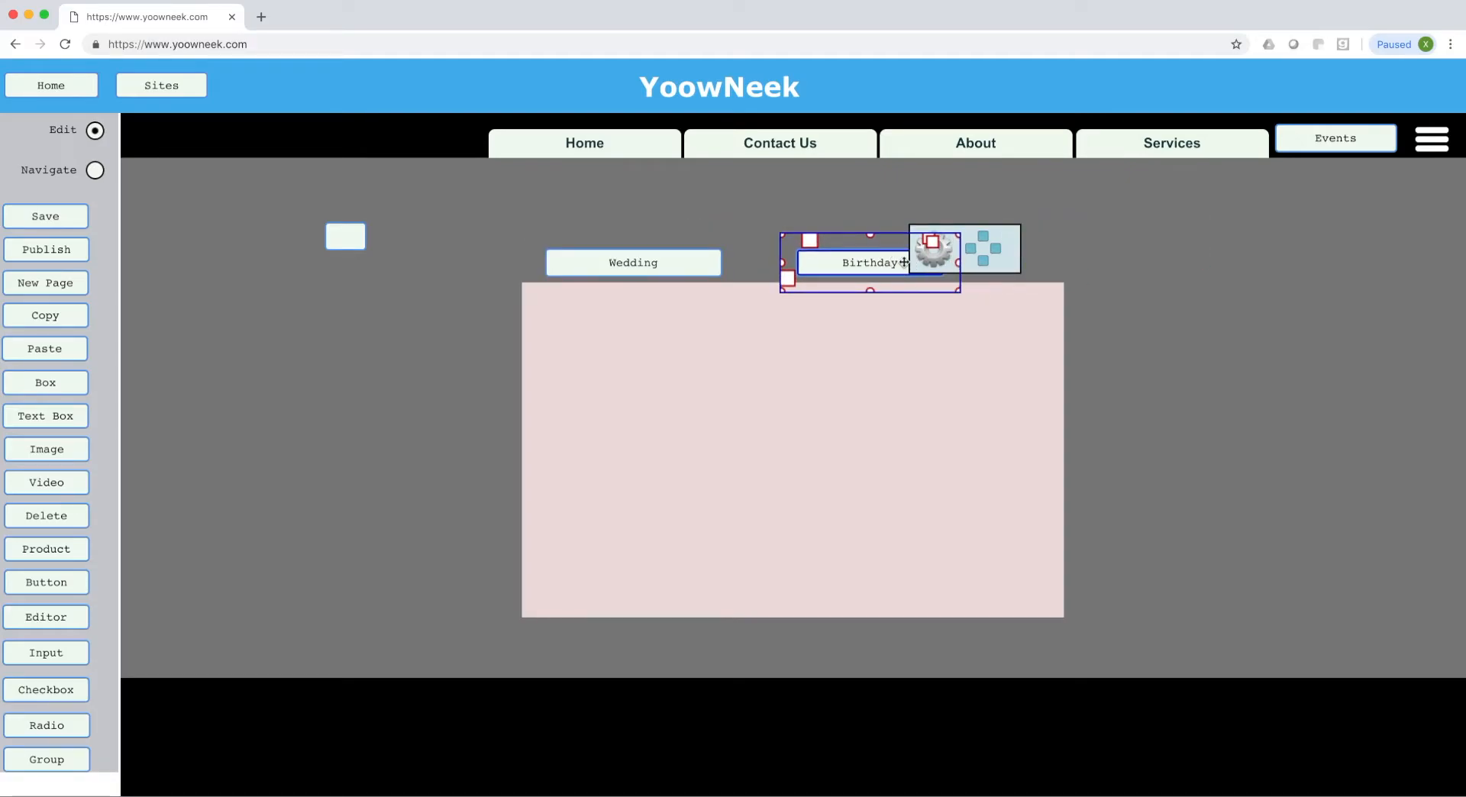
Move the Wedding button closer to the Birthday button and line the two up at the same height above the box.
click(677, 266)
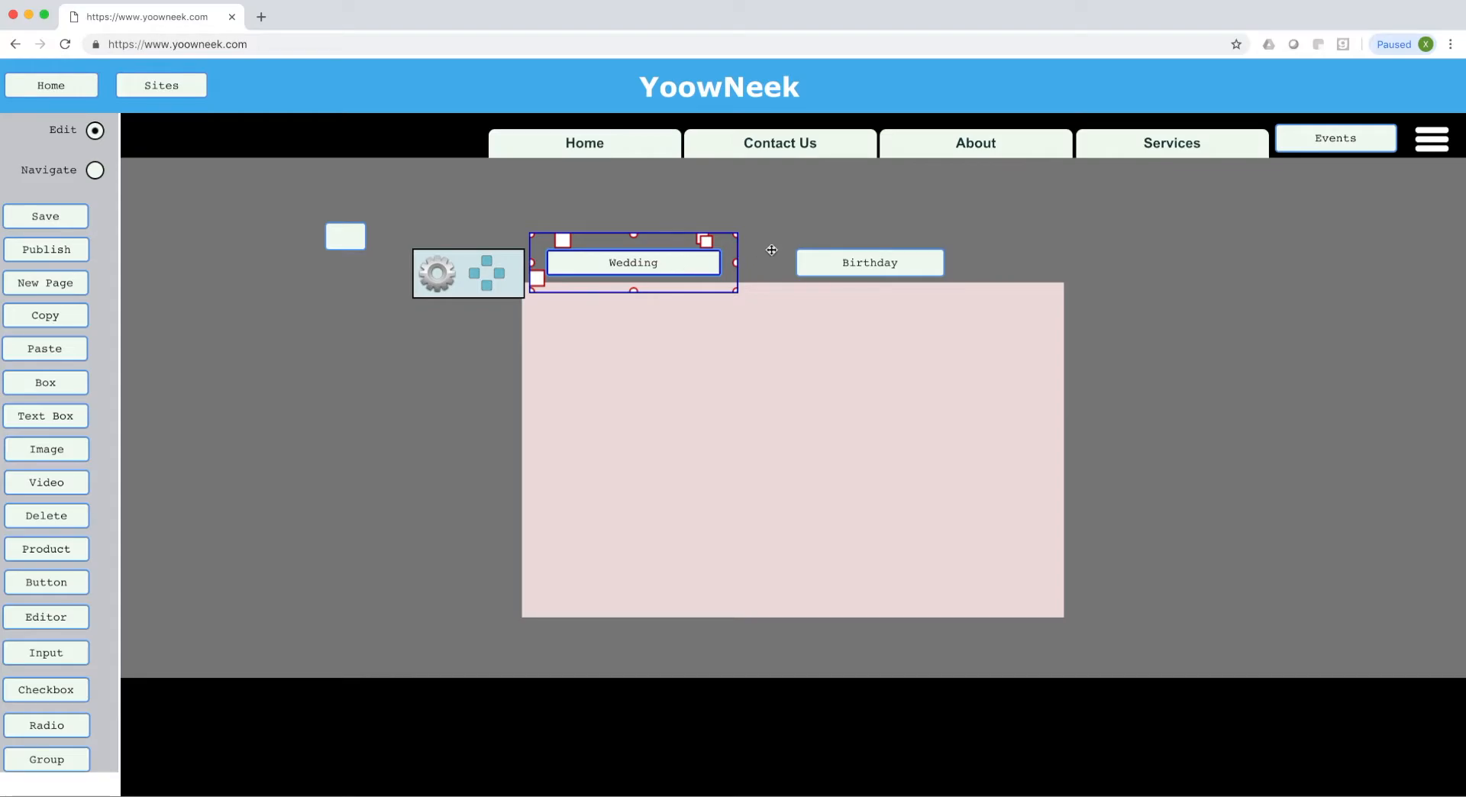
click(843, 264)
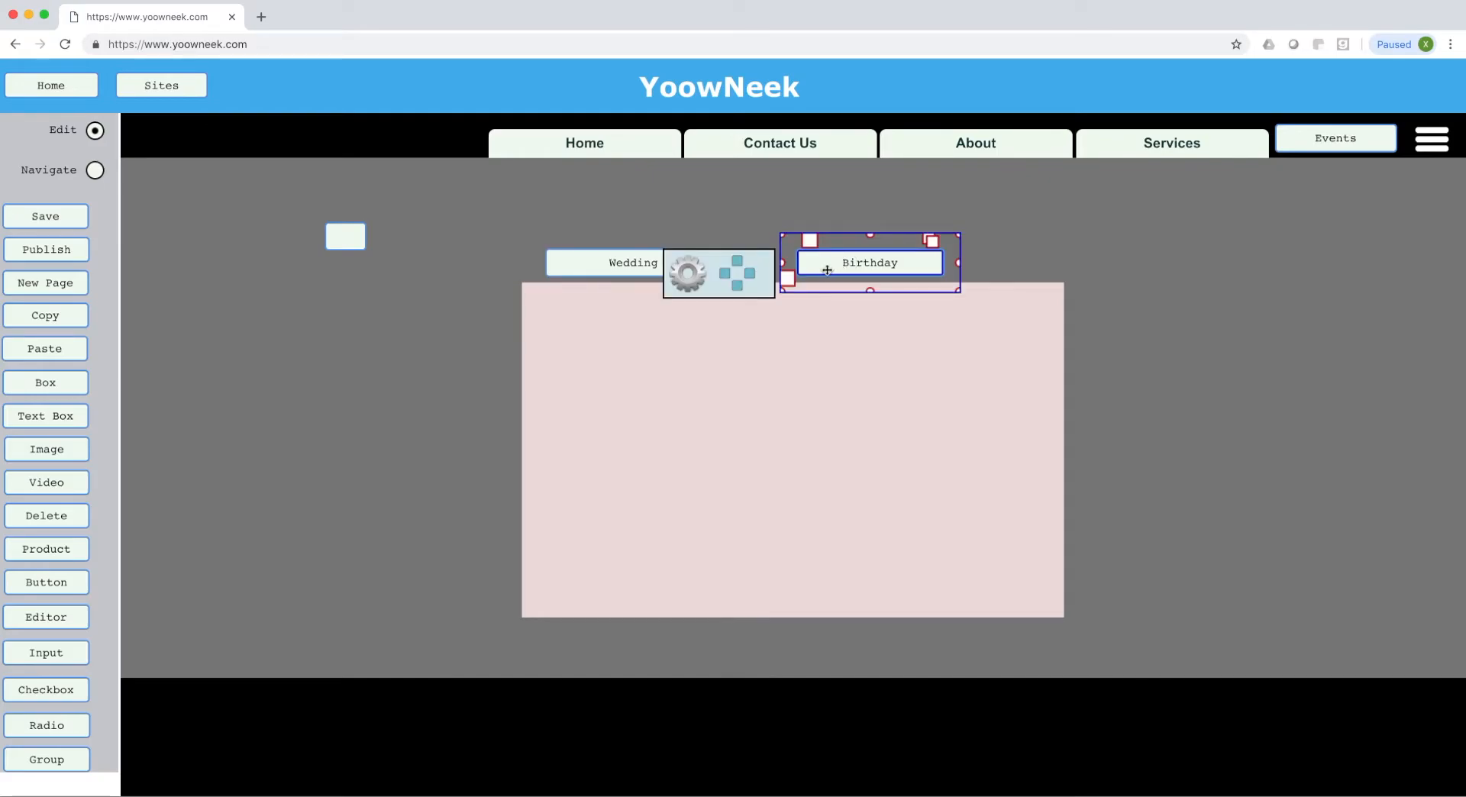
click(650, 272)
drag(631, 267, 681, 269)
click(840, 267)
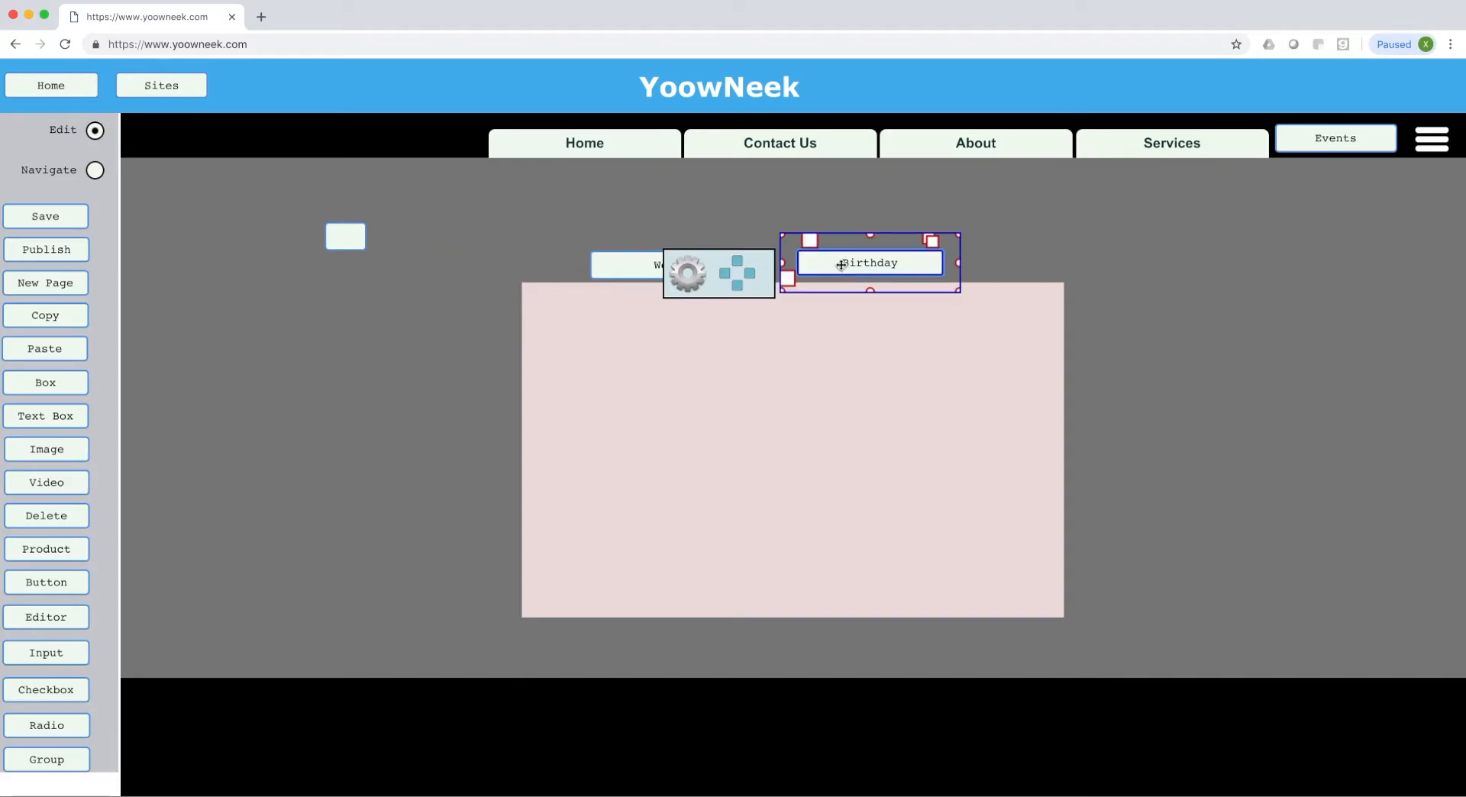
click(654, 270)
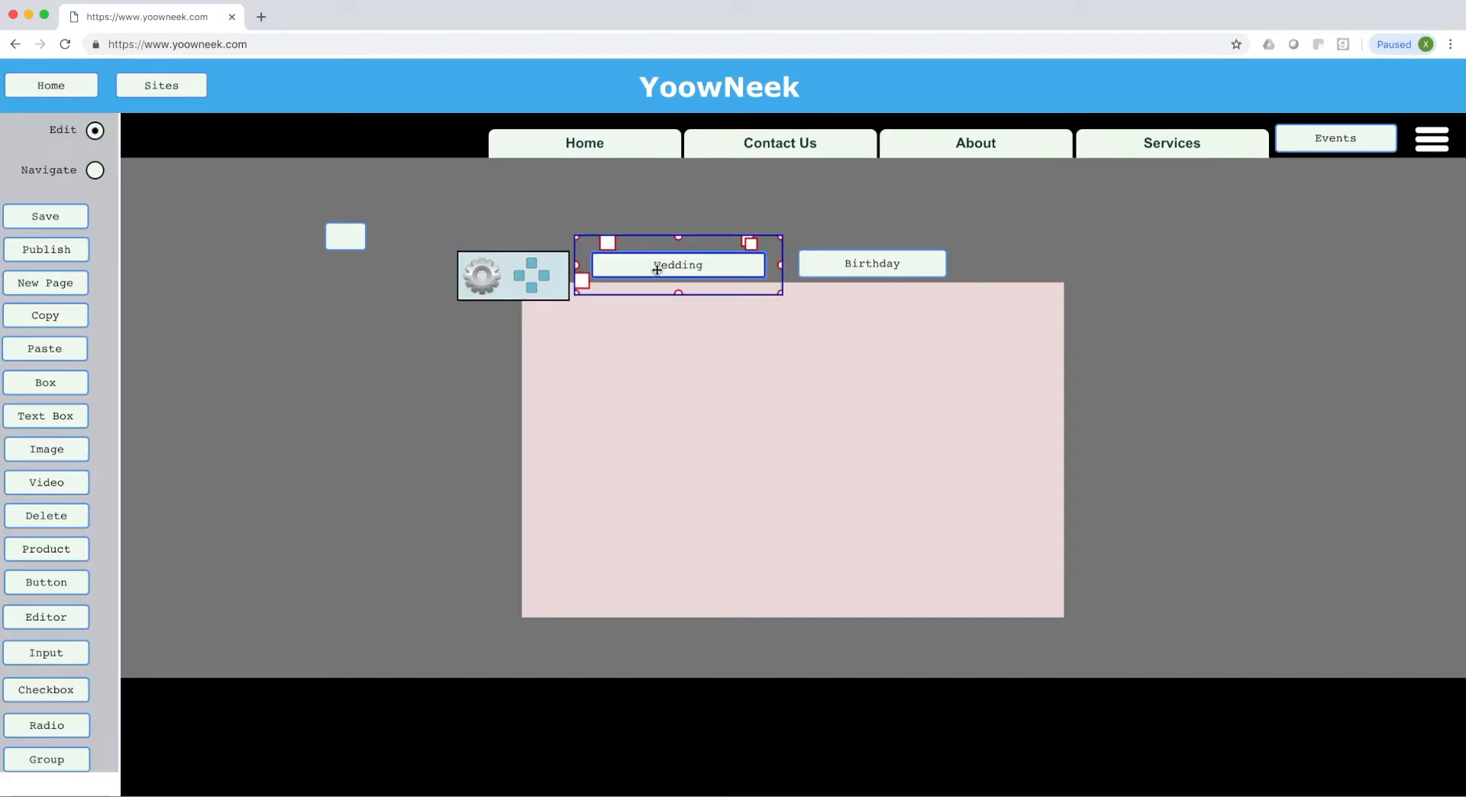
click(667, 268)
drag(667, 267, 667, 270)
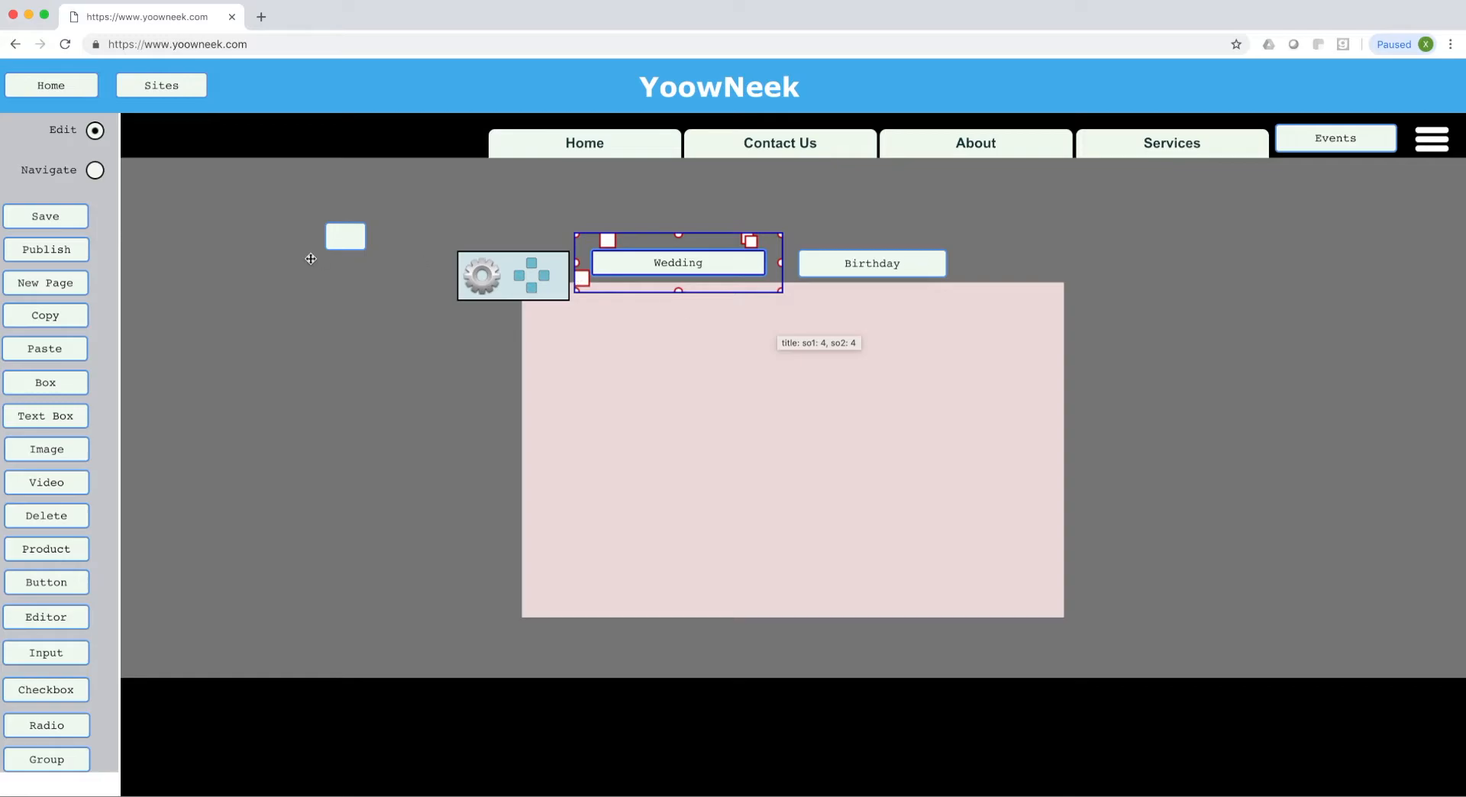
Delete the blank button from the Events page and switch to Navigate mode.
click(351, 236)
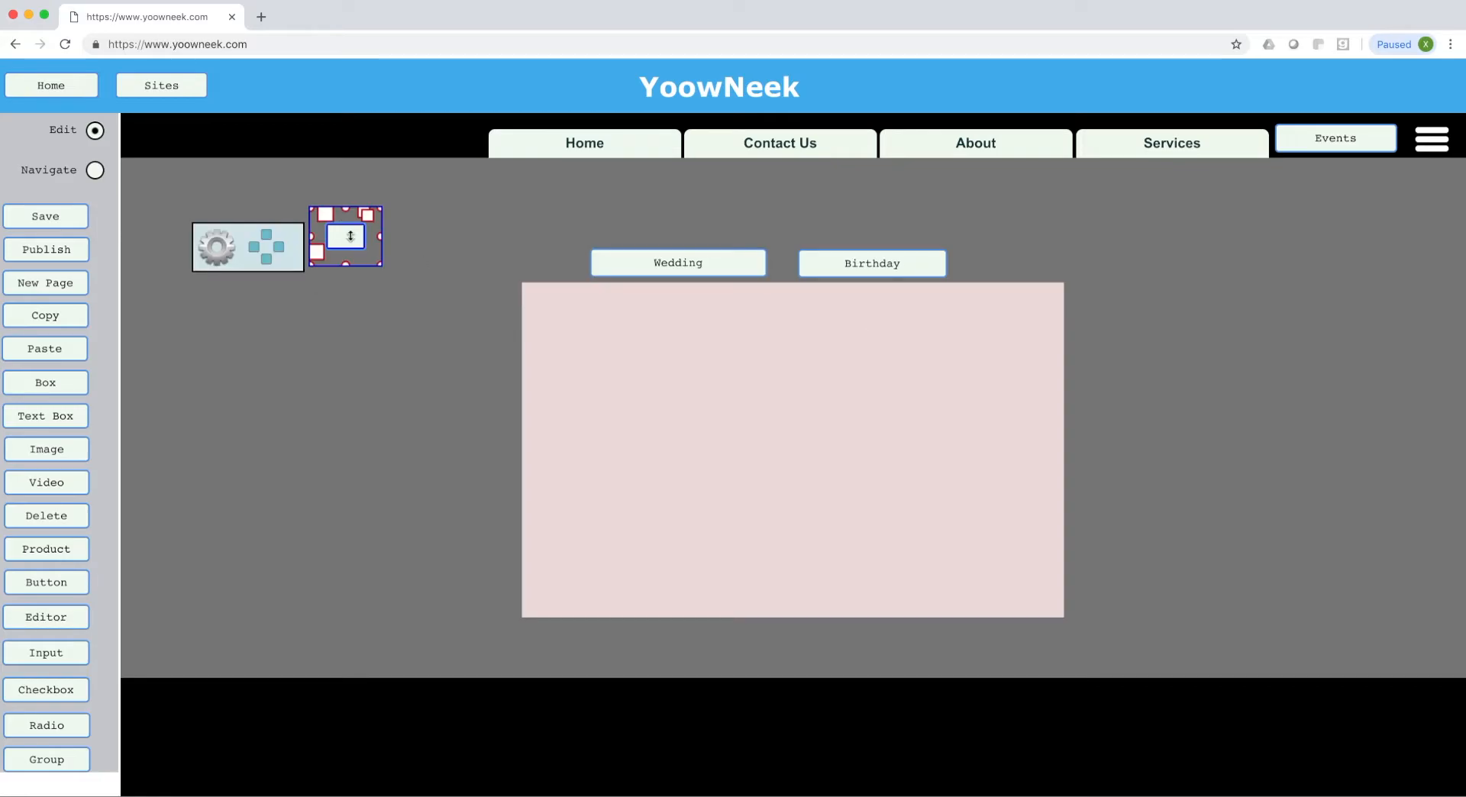
click(60, 515)
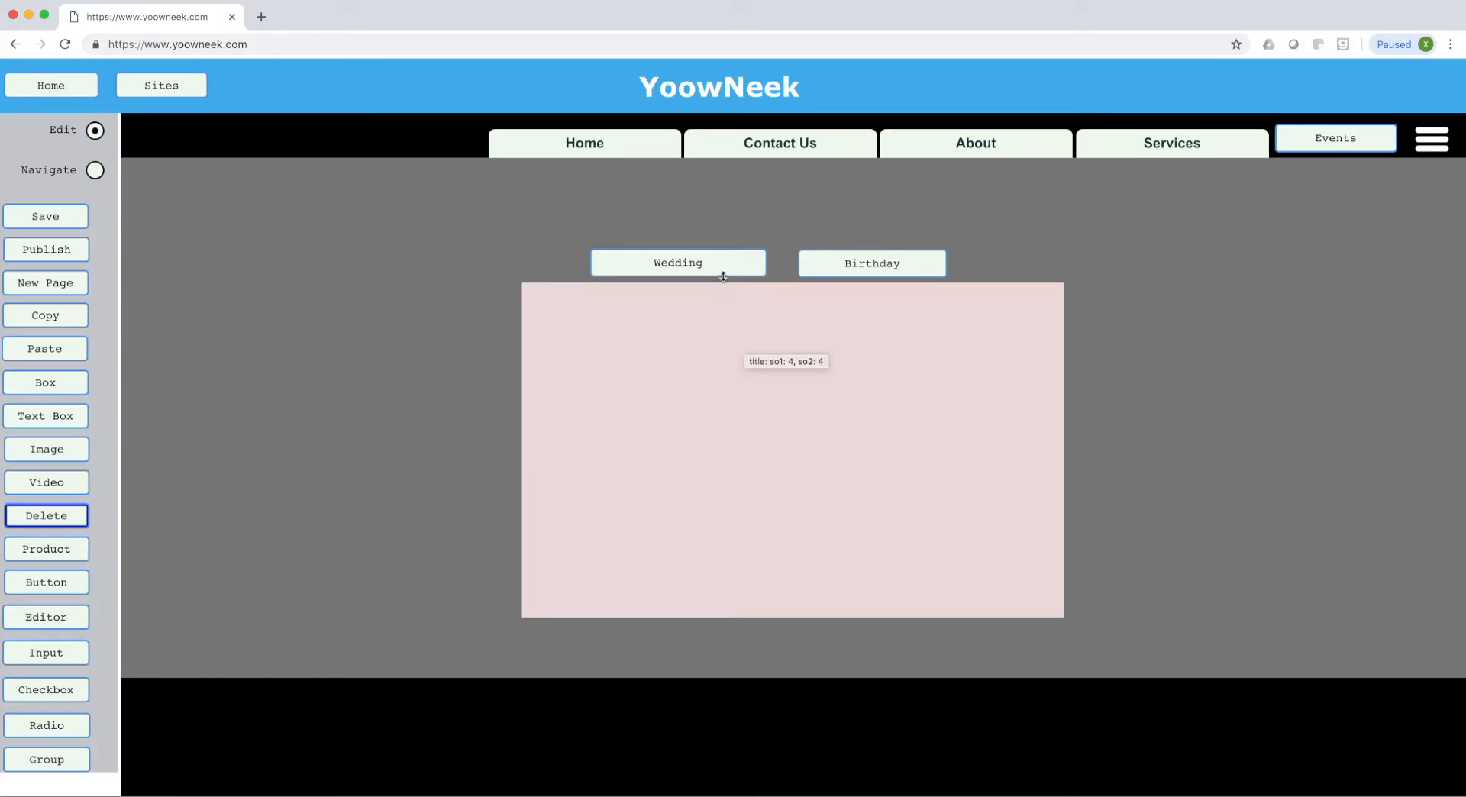
click(95, 169)
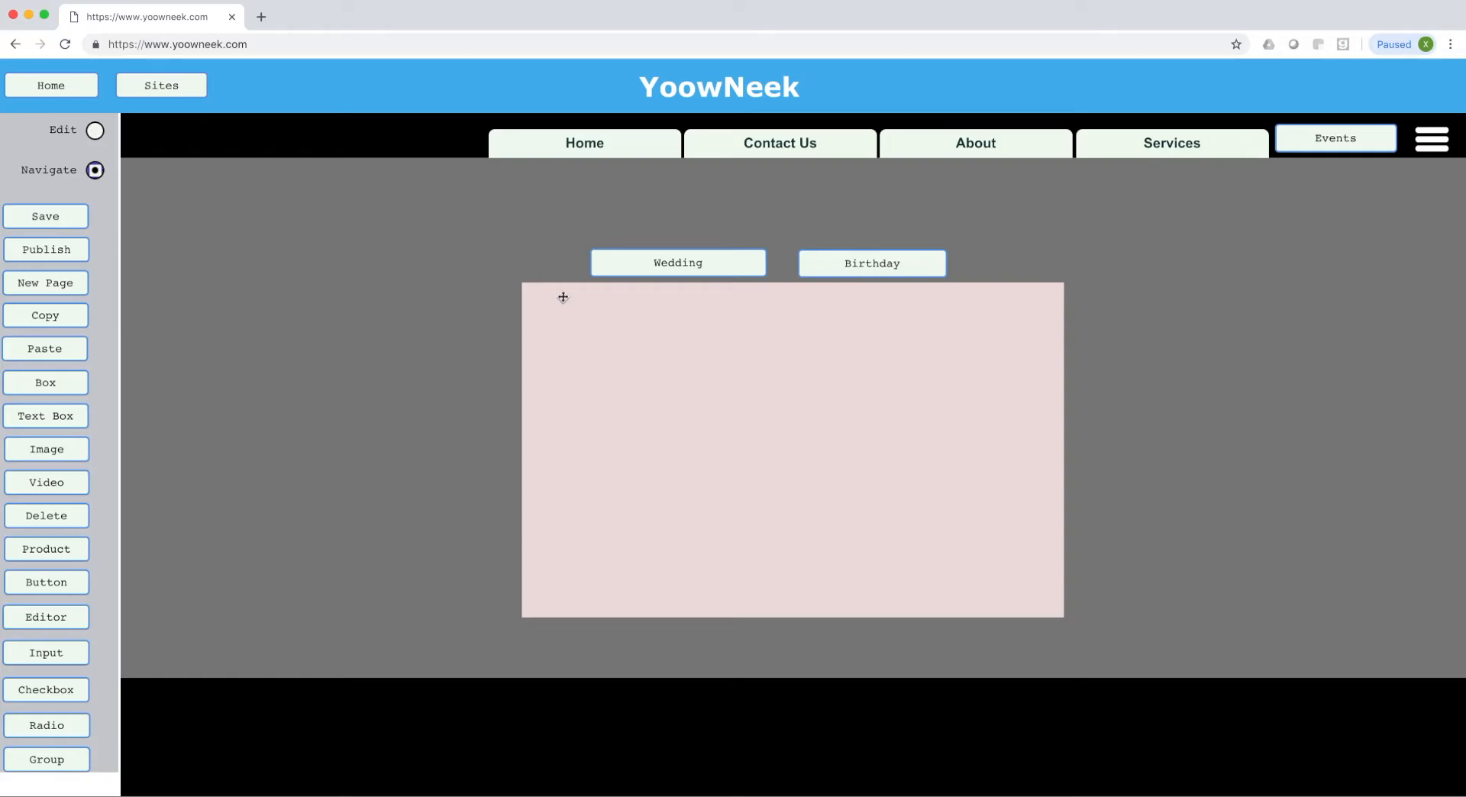
Test the Wedding and Birthday buttons by switching the display box between their two pages, and reopen the Events page.
click(703, 264)
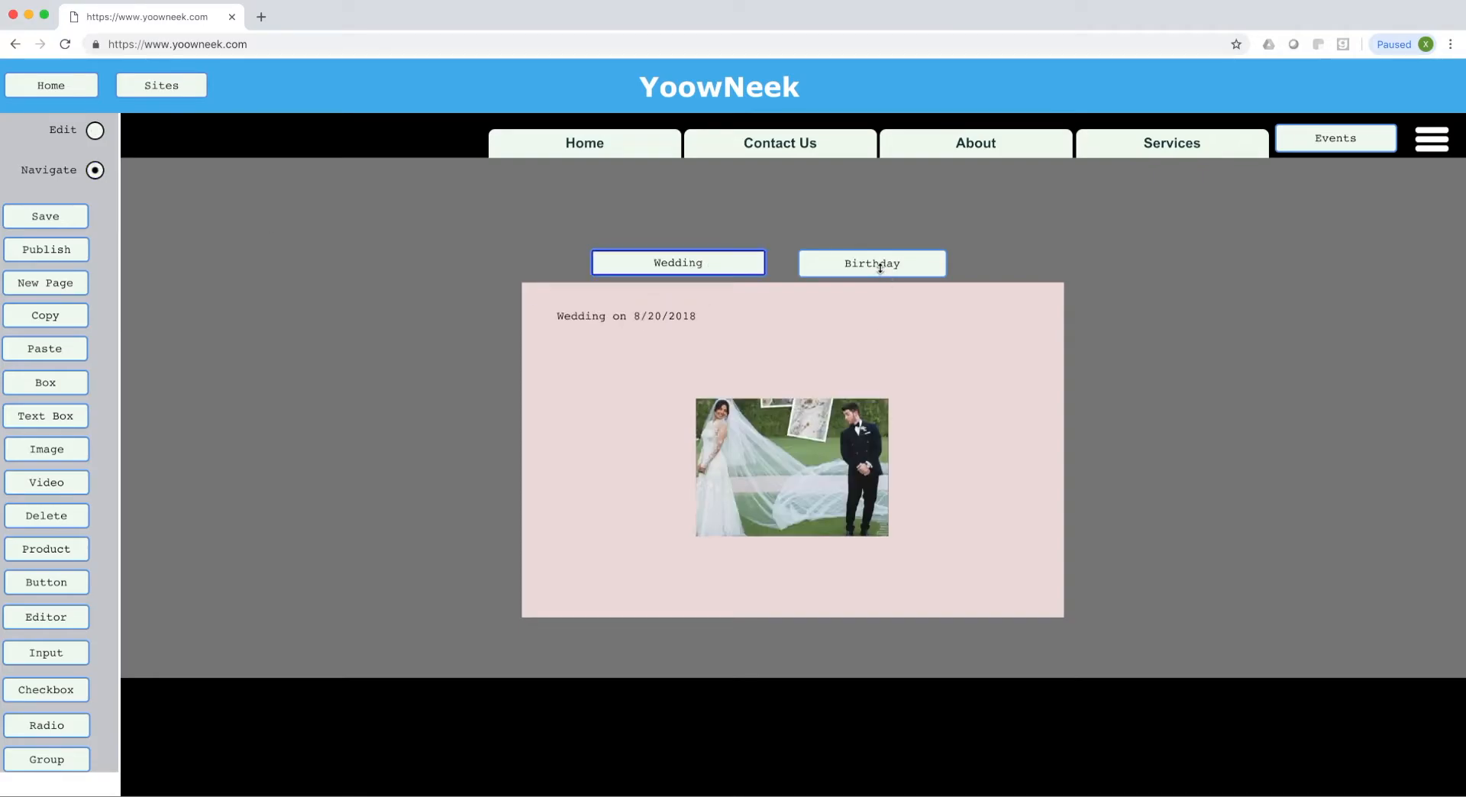
click(860, 266)
click(727, 260)
click(1335, 137)
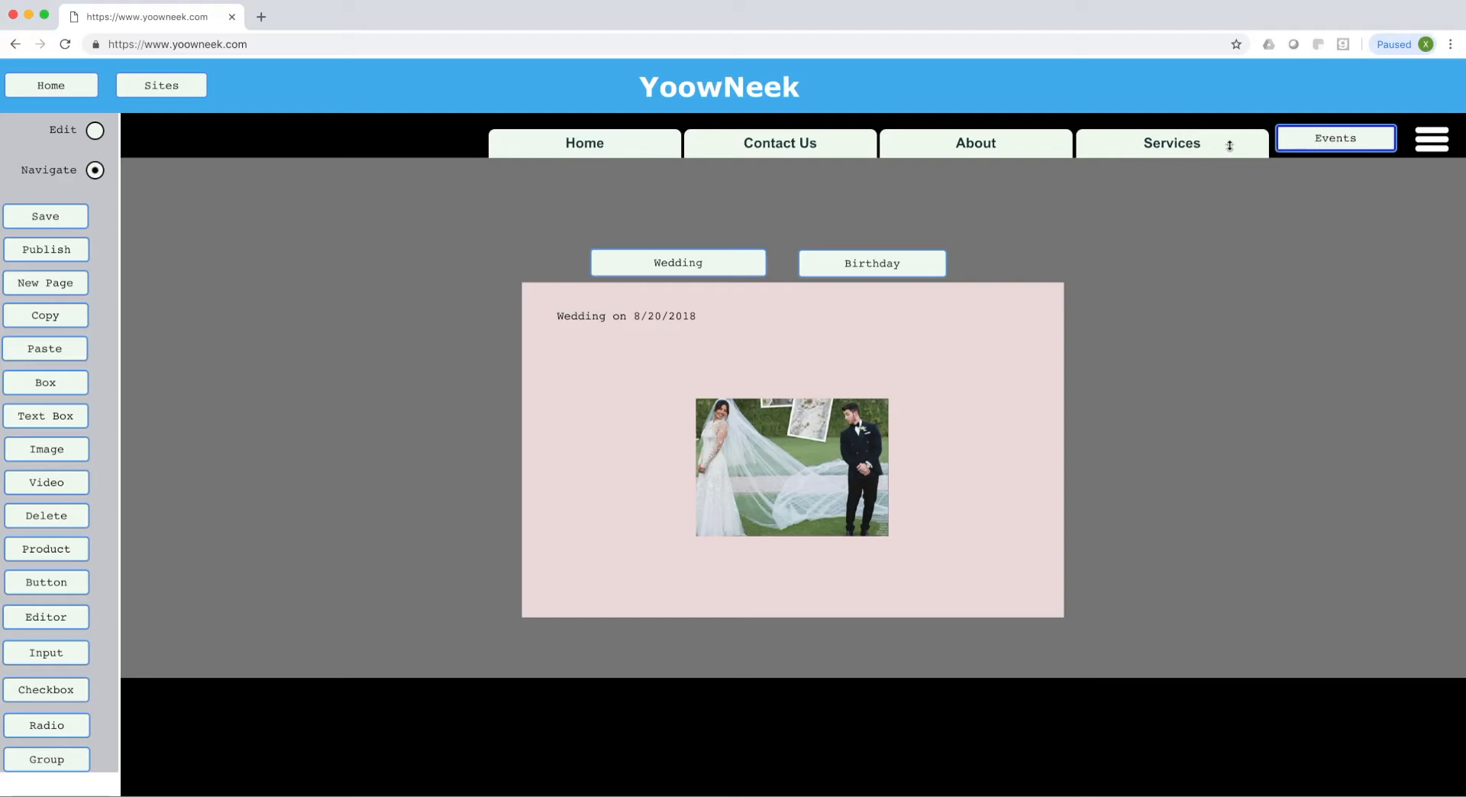
Check the site's Services and About pages, looking through the About page down to its community outreach sections.
click(1160, 143)
click(1031, 147)
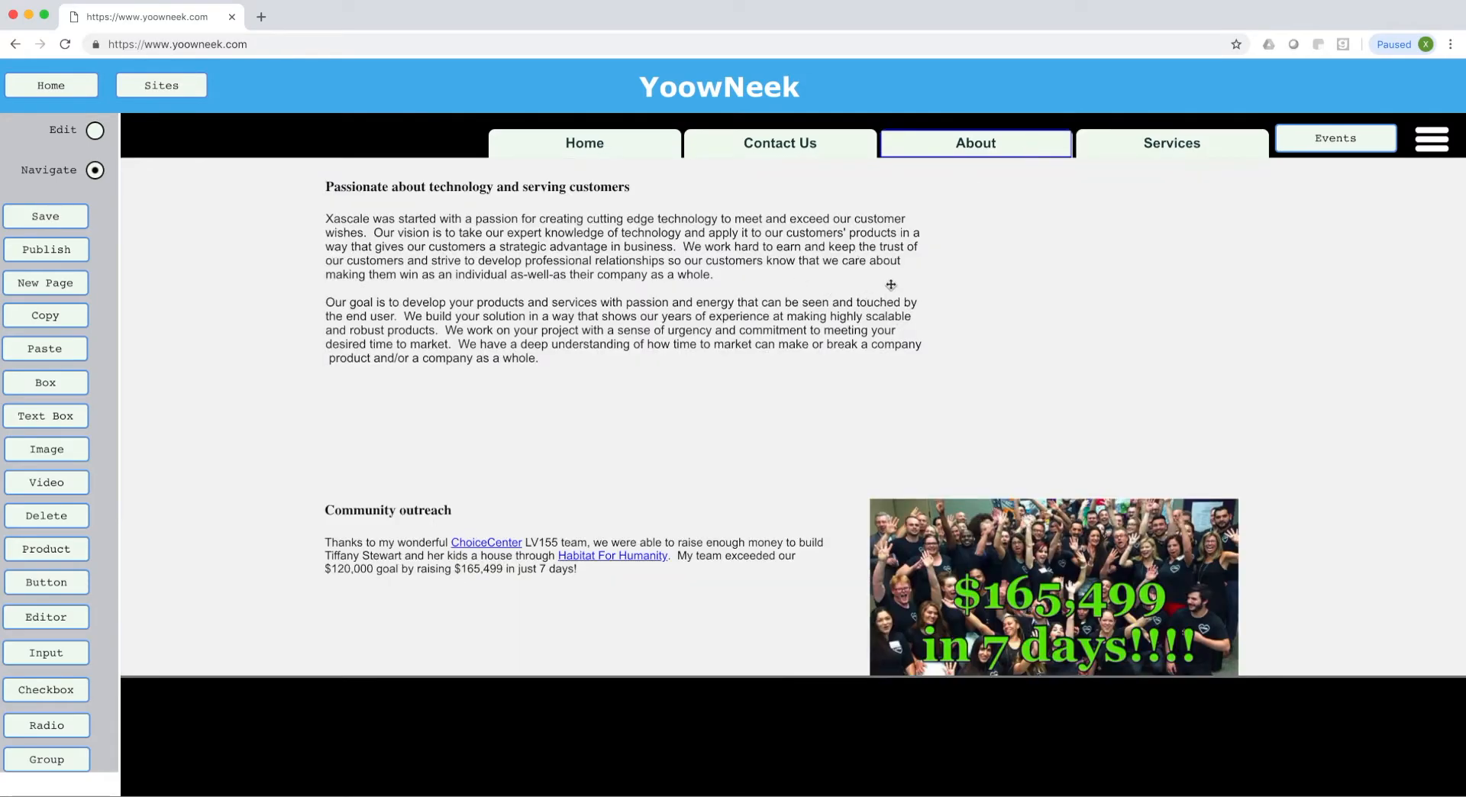
scroll(848, 296, down, 1)
scroll(837, 299, down, 5)
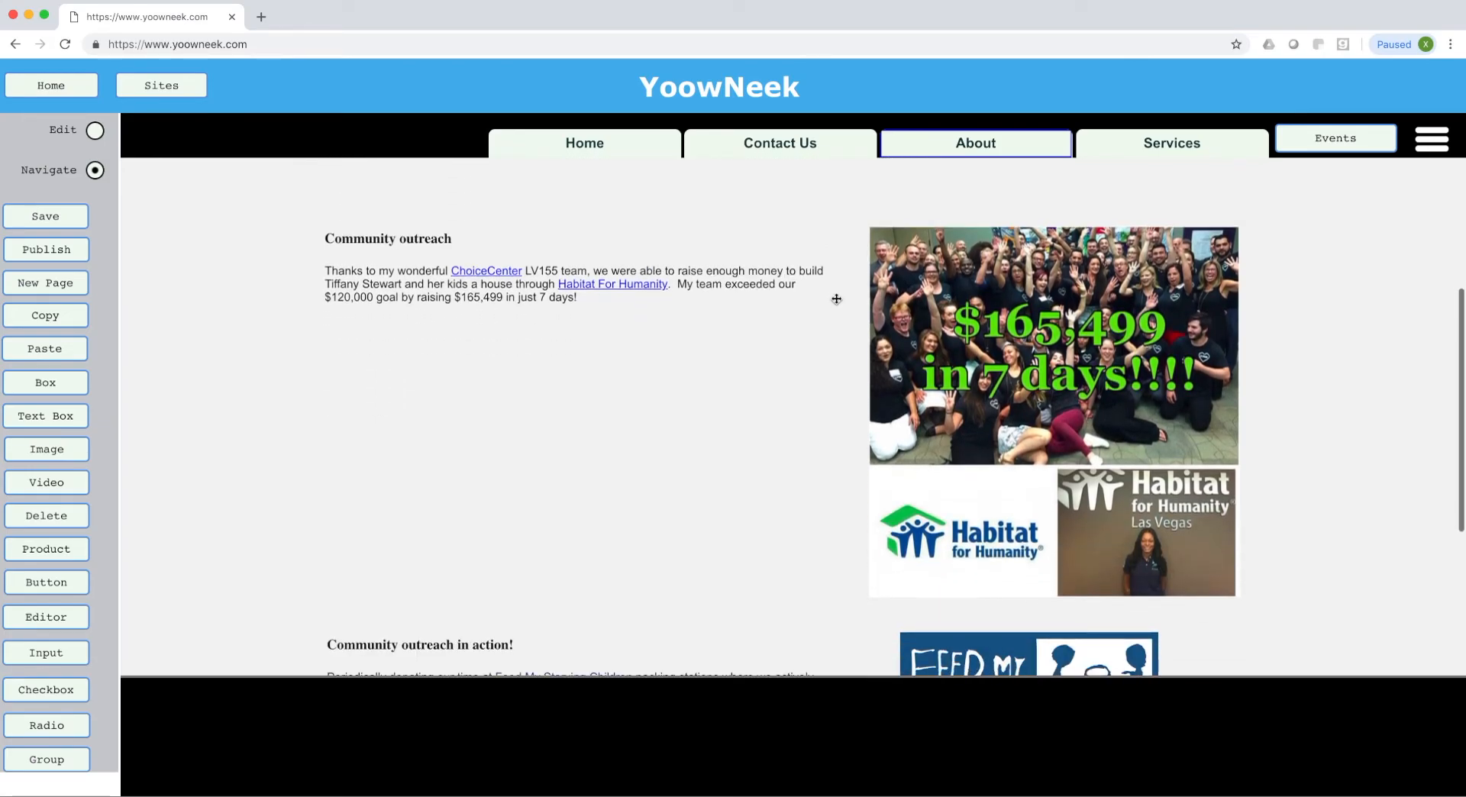
scroll(837, 298, up, 6)
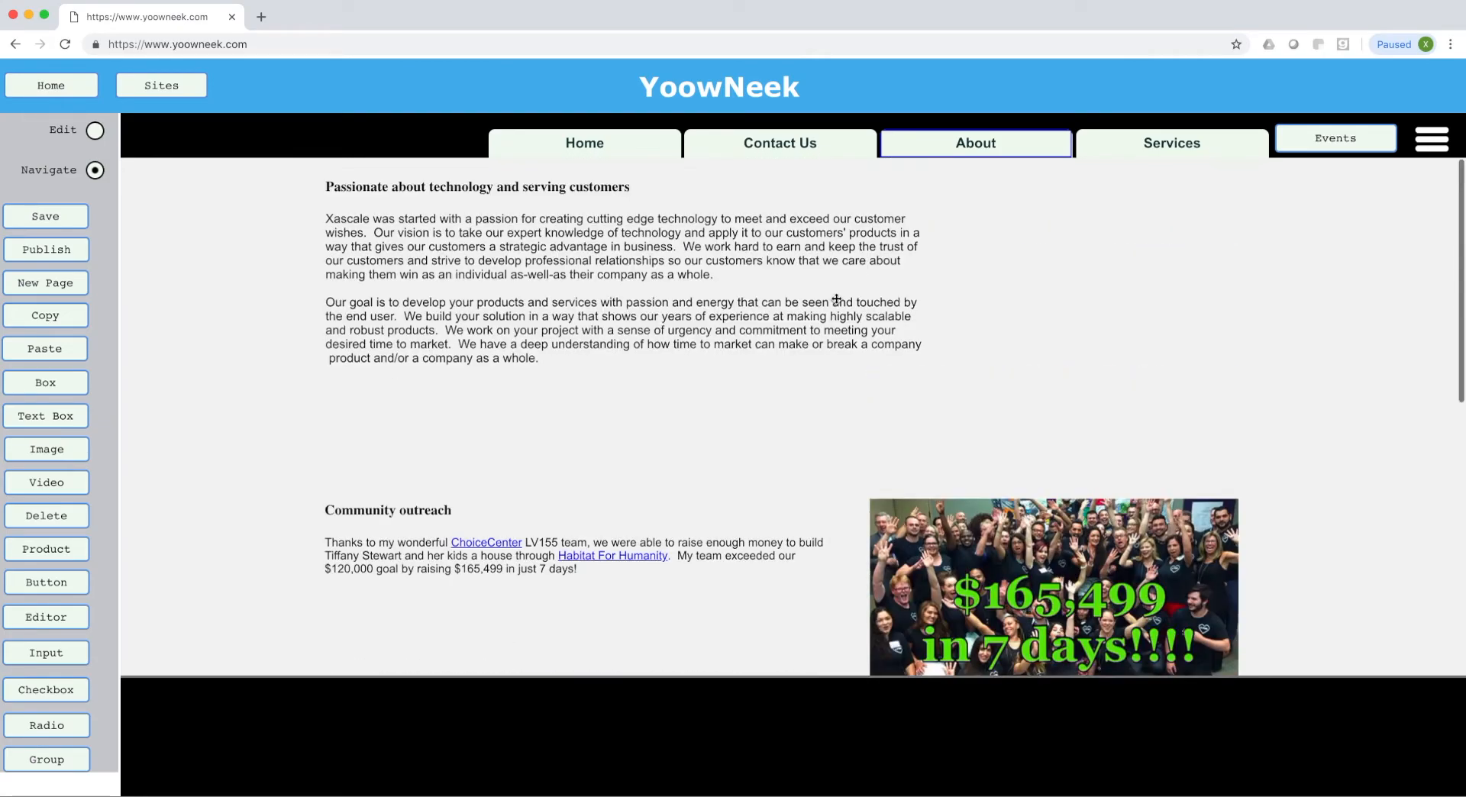
Return to the Events page and alternate repeatedly between the Wedding and Birthday content in the pink box, ending on Wedding.
click(1337, 139)
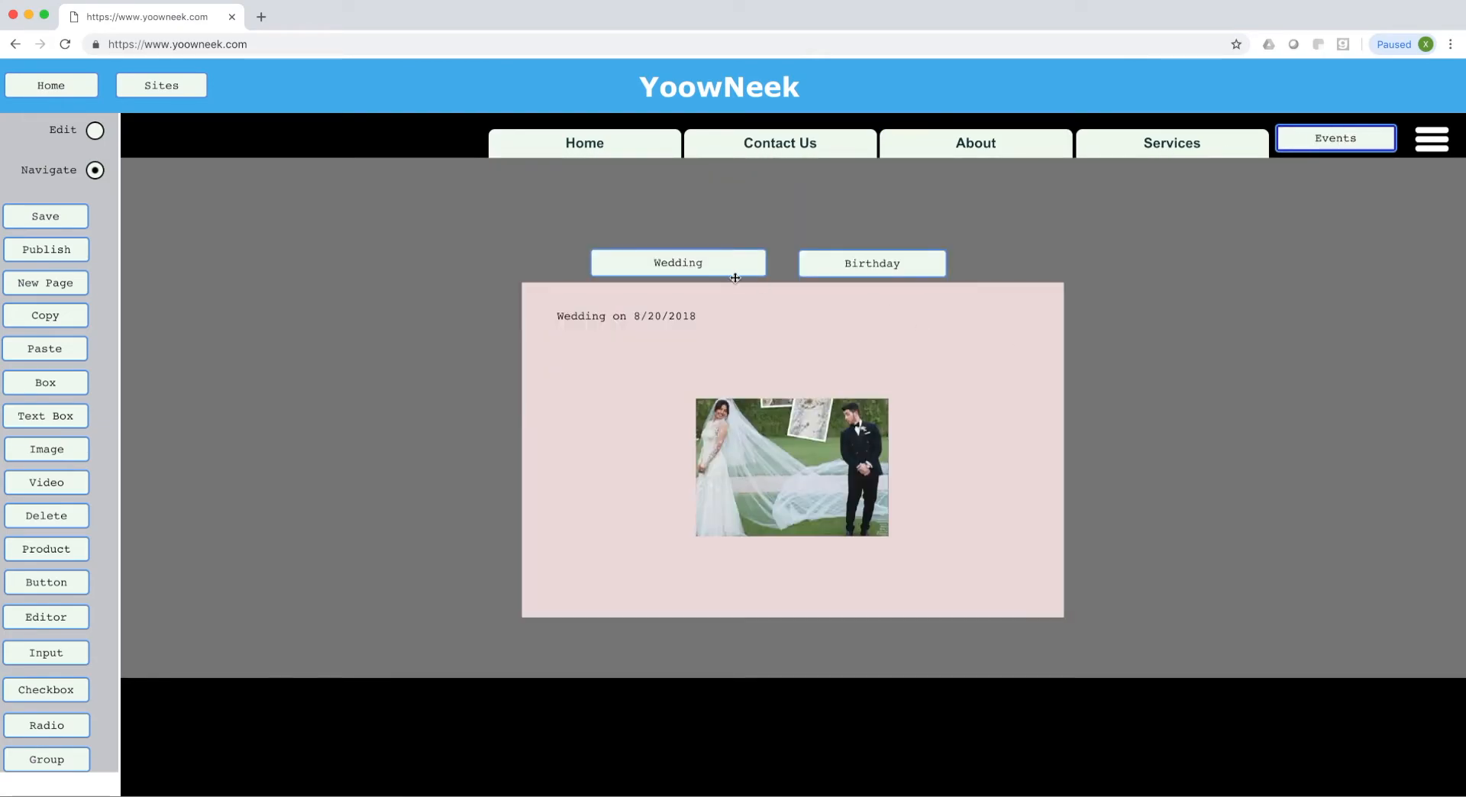
click(701, 262)
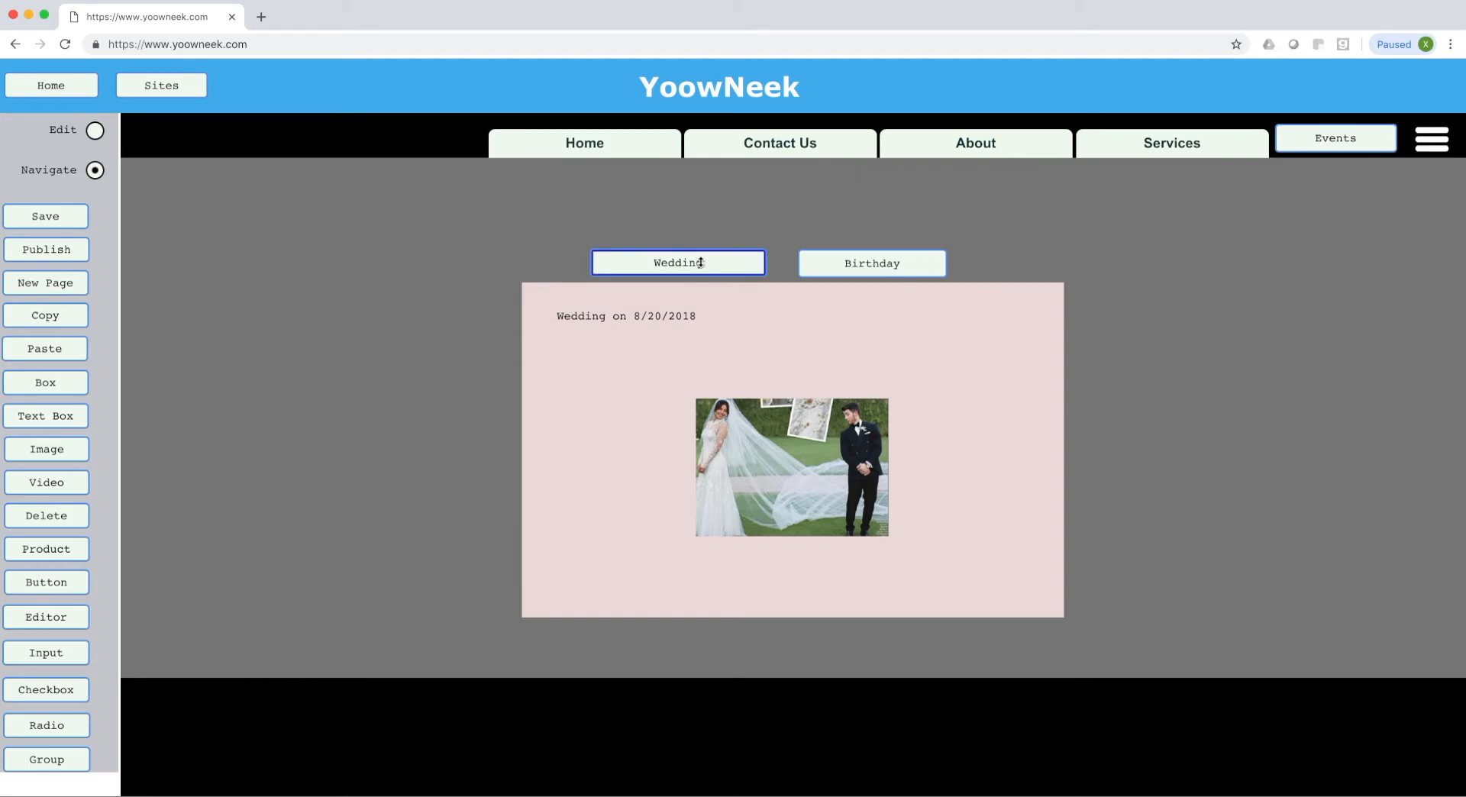
click(867, 267)
click(719, 262)
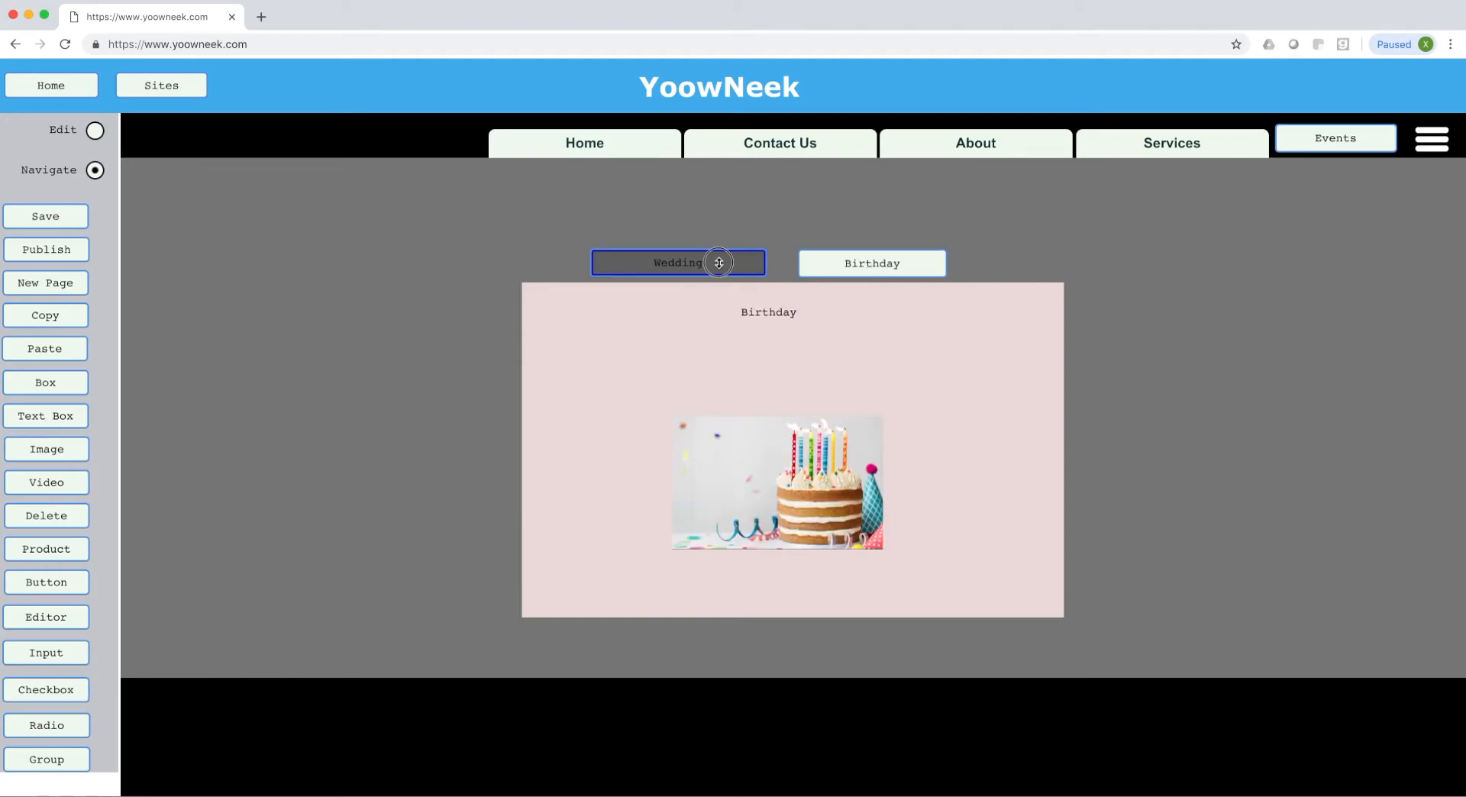
click(925, 275)
click(742, 273)
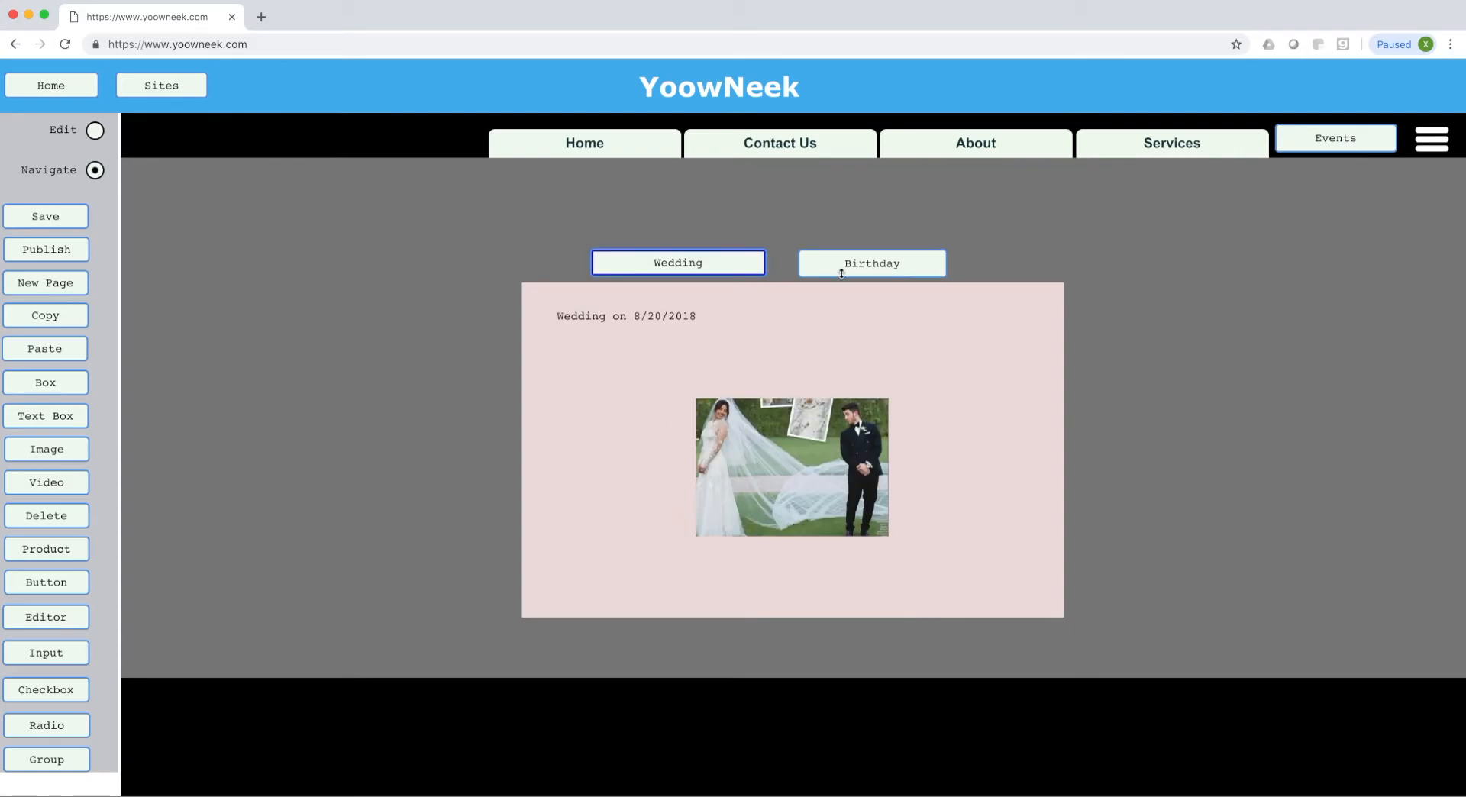